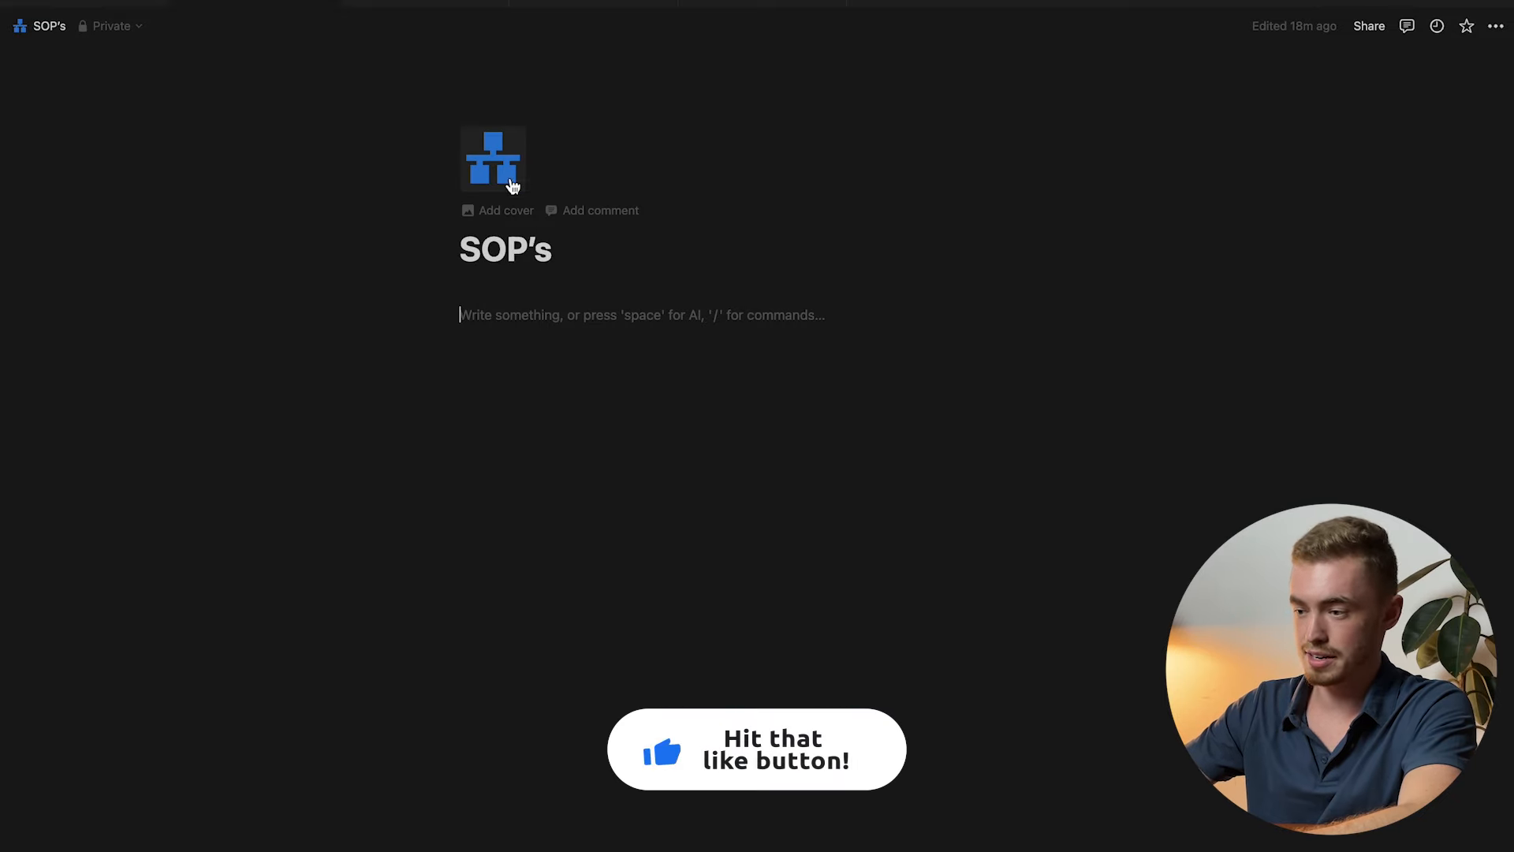
Set the SOP's page to full width.
left_click(1496, 29)
left_click(1383, 149)
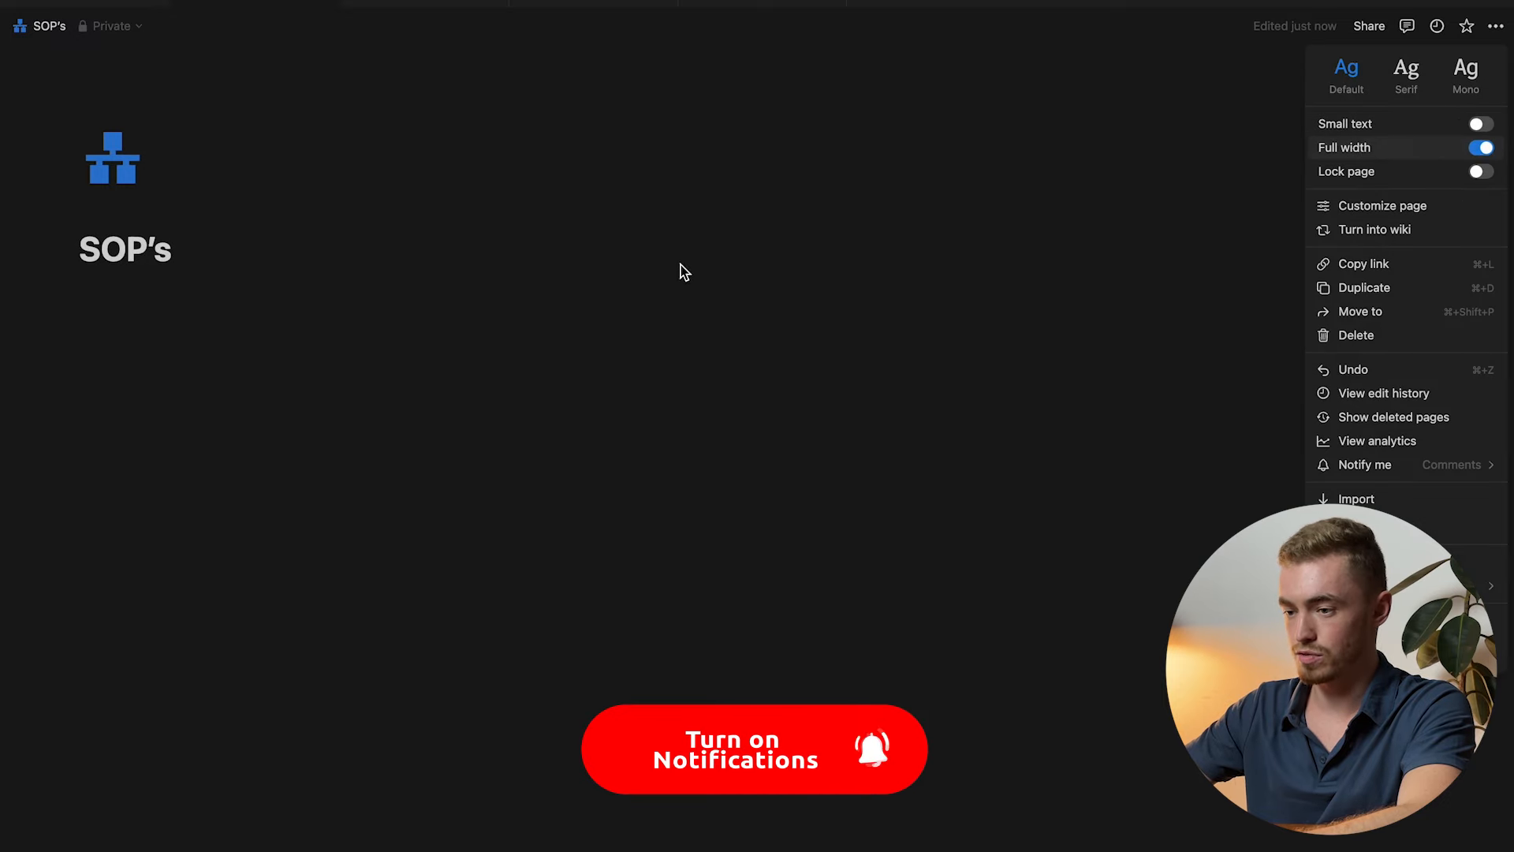
left_click(619, 317)
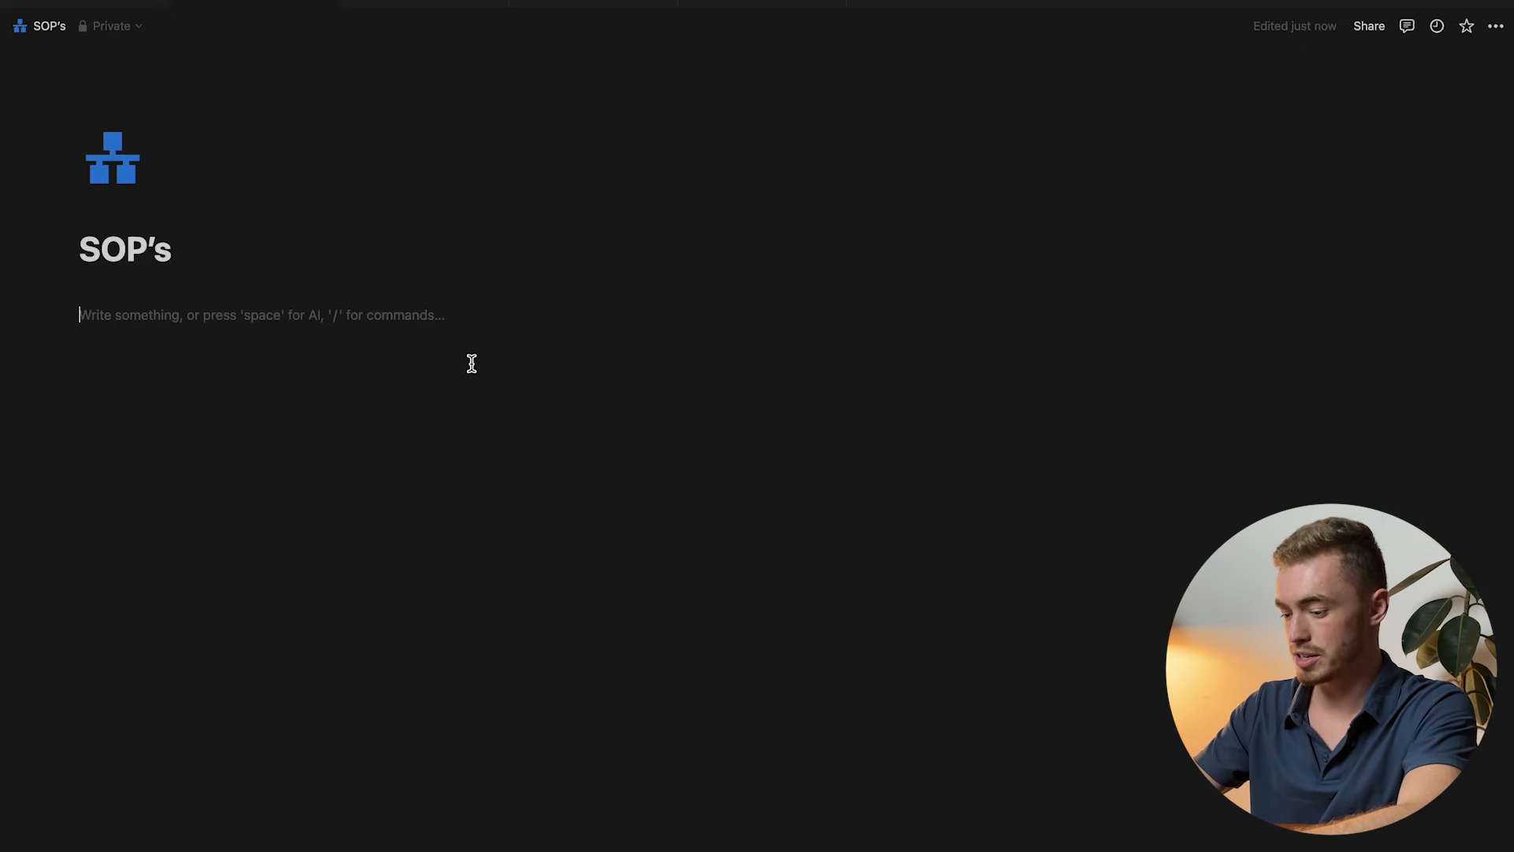
Insert a table view on the page with a new blank database titled SOP.
type("/tabl")
key("Down")
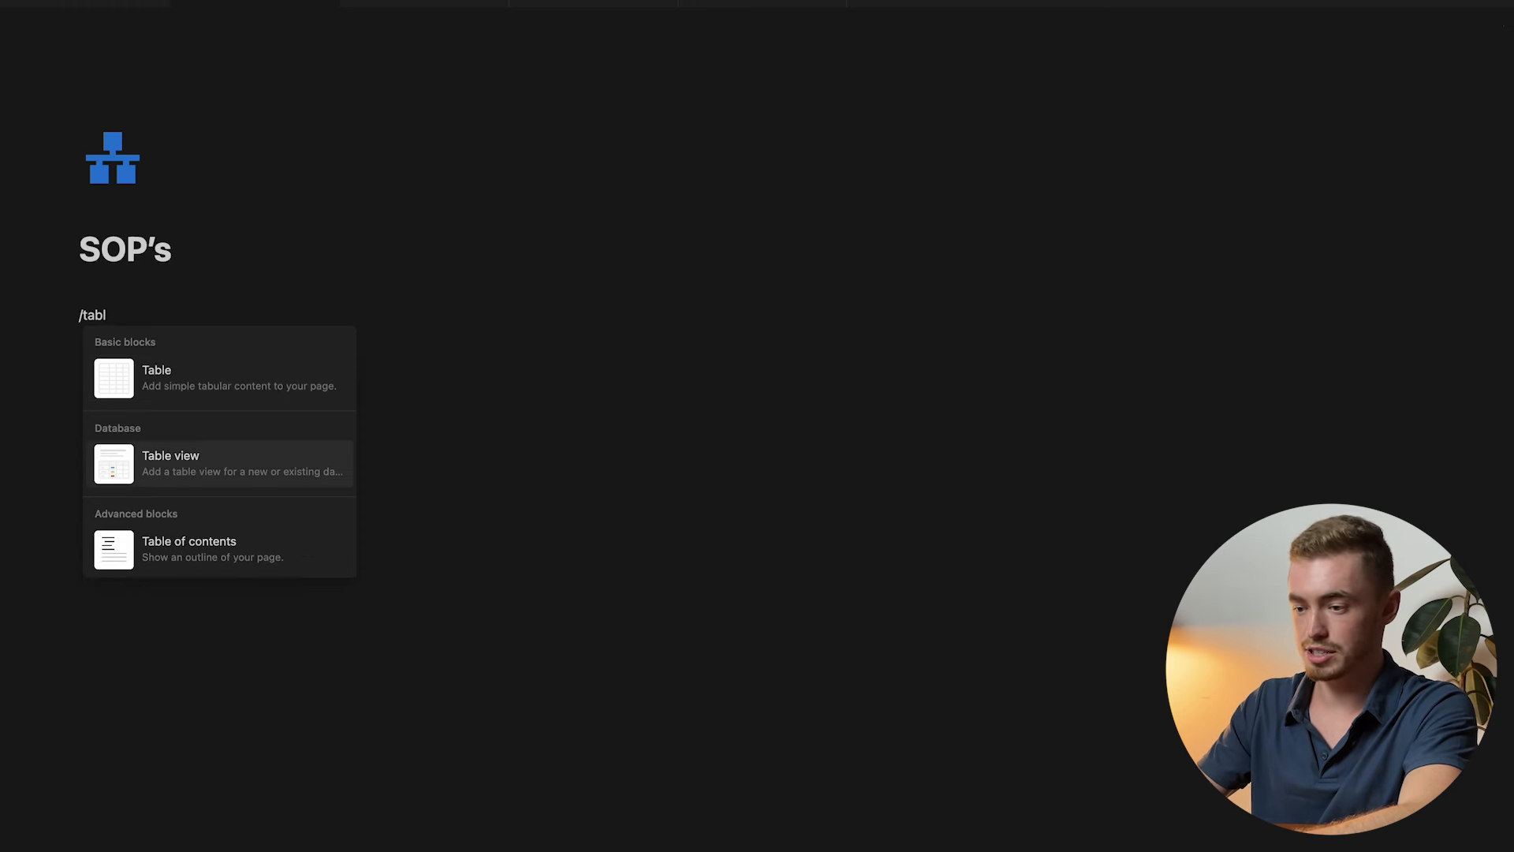
key("Return")
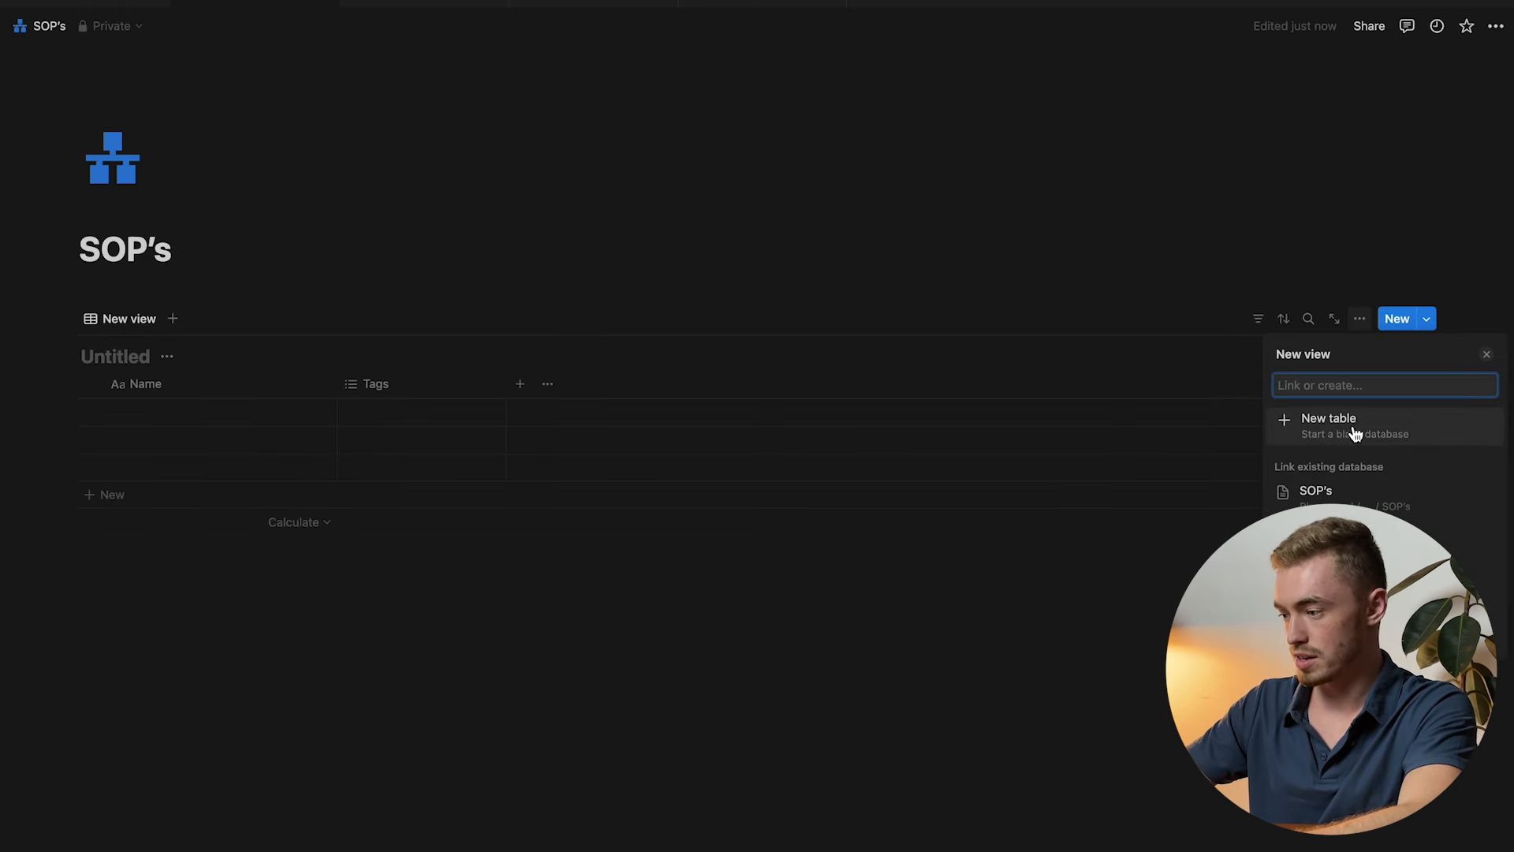
left_click(1355, 433)
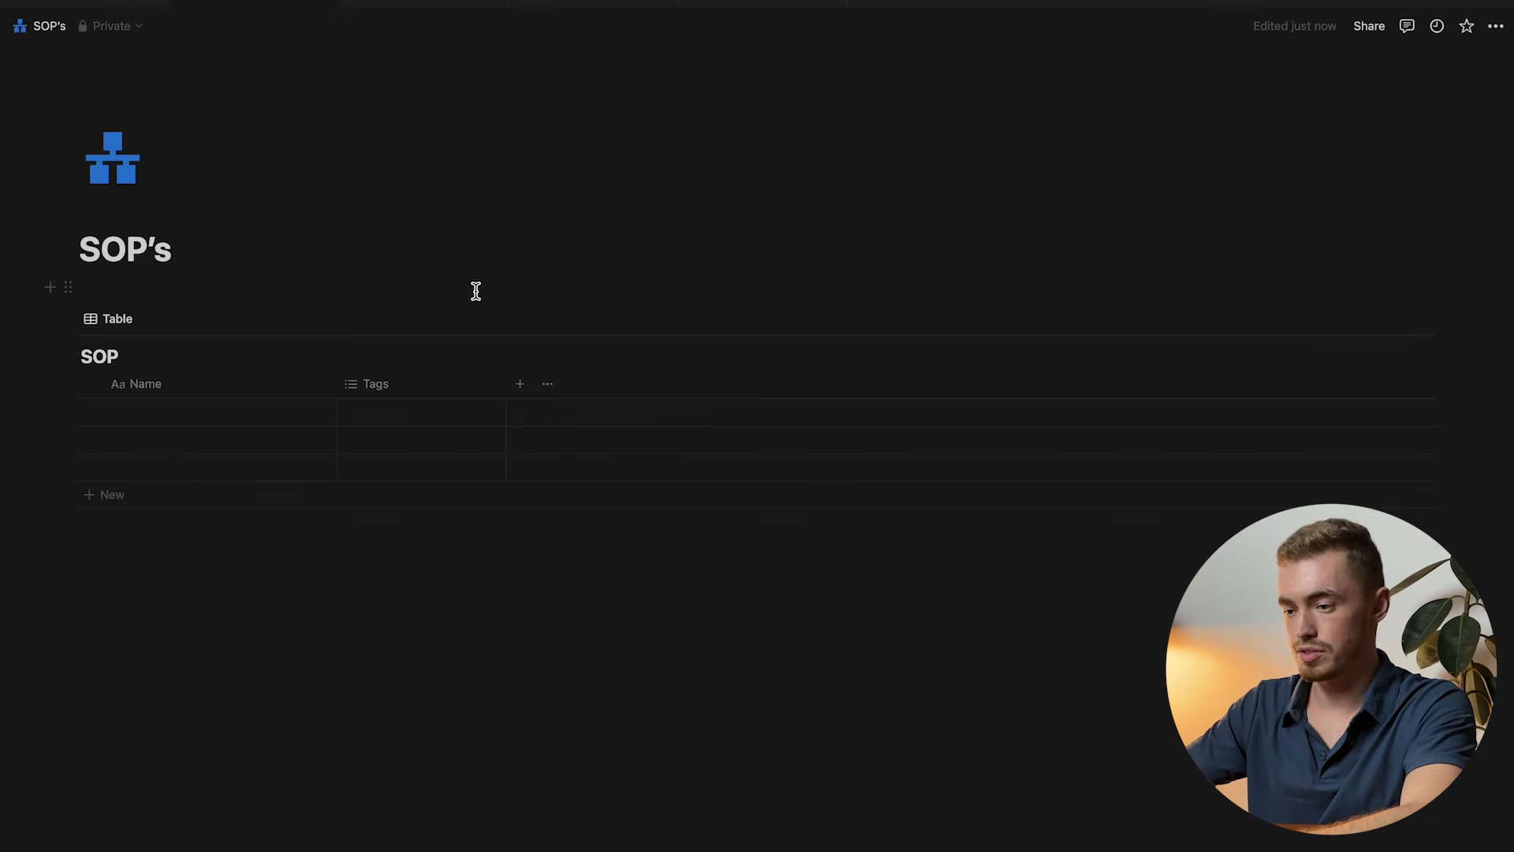
Delete the Tags property from the SOP table and hide the database title.
left_click(489, 385)
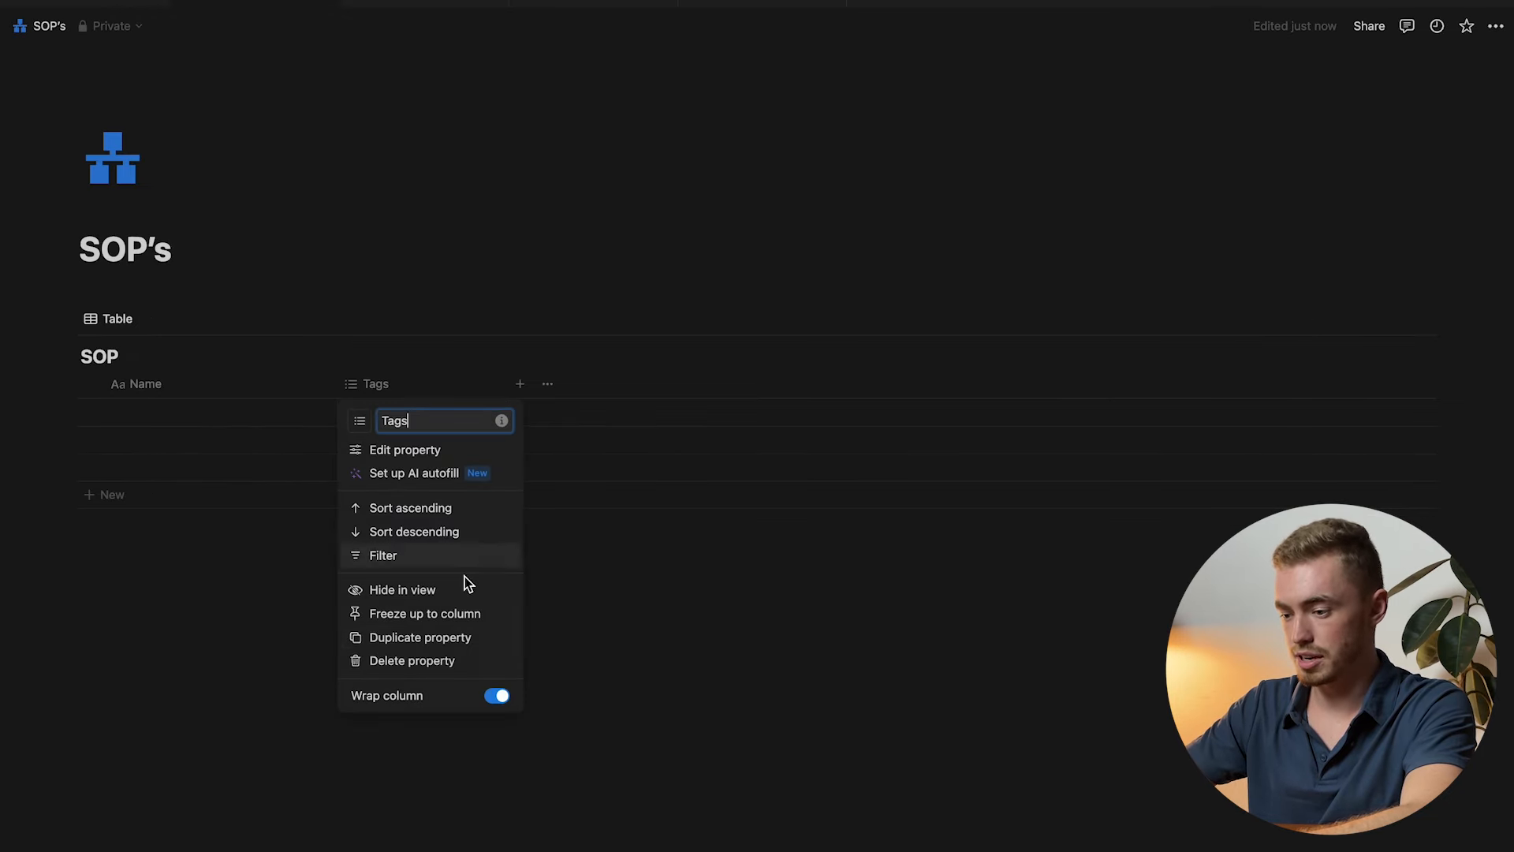
left_click(430, 663)
left_click(668, 450)
left_click(134, 357)
left_click(118, 442)
Insert a callout block above the table and move the table inside it.
left_click(157, 291)
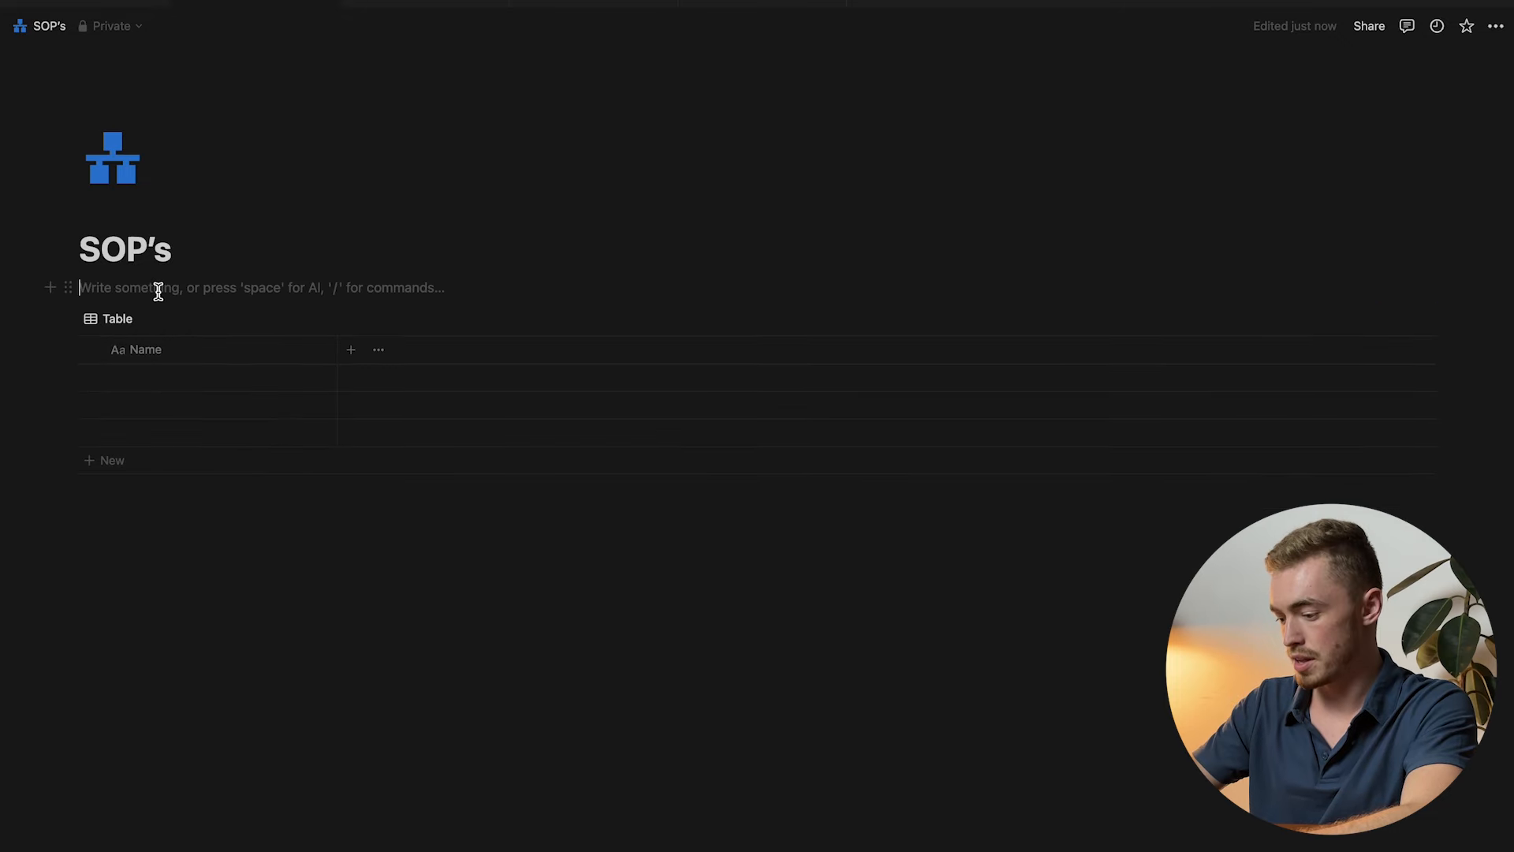
type("/ca")
key("Return")
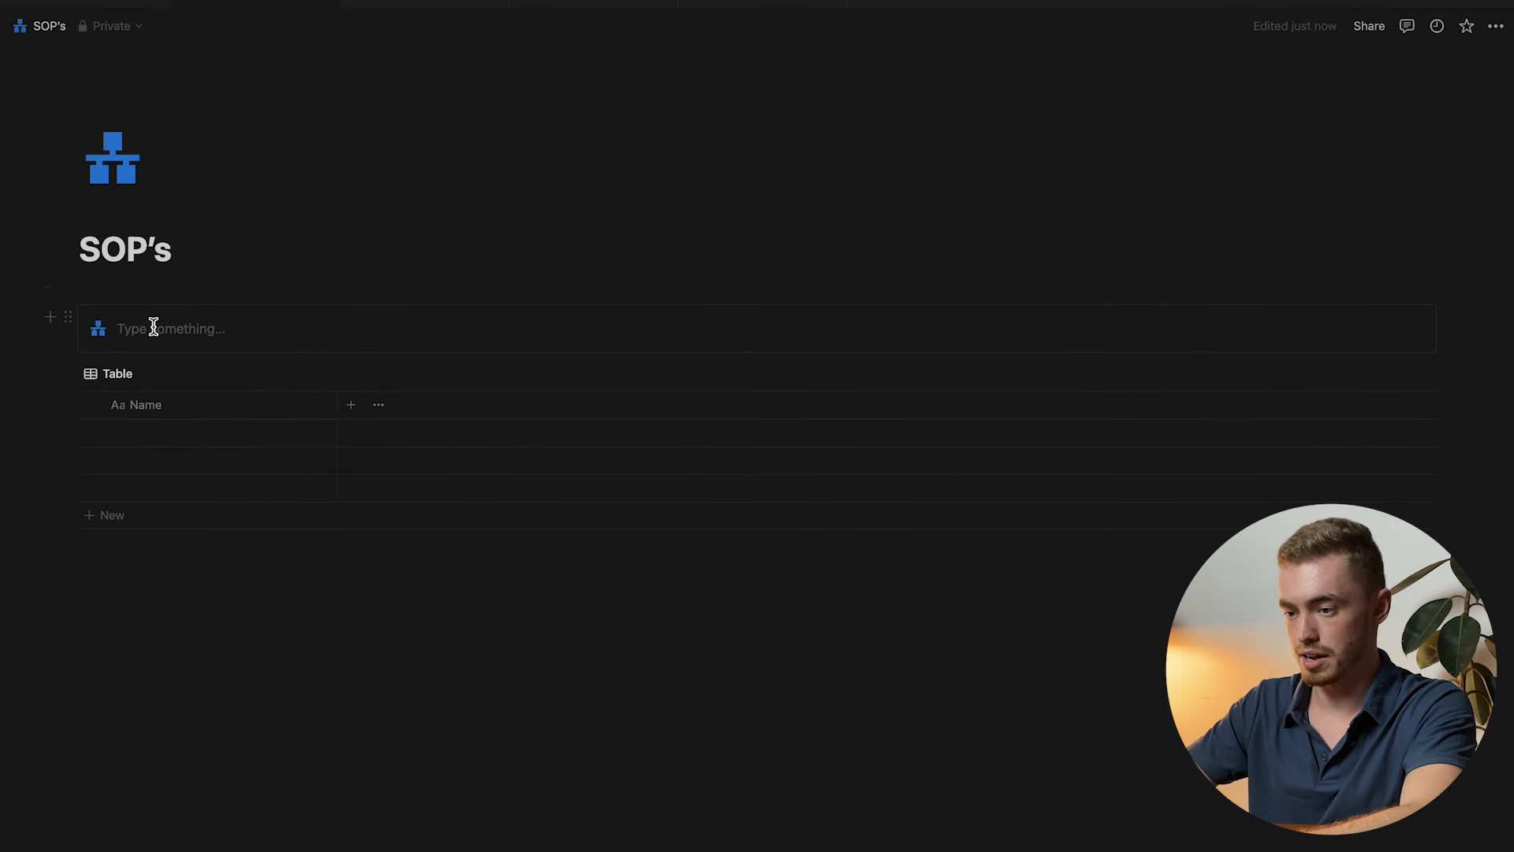
left_click_drag(141, 350, 162, 338)
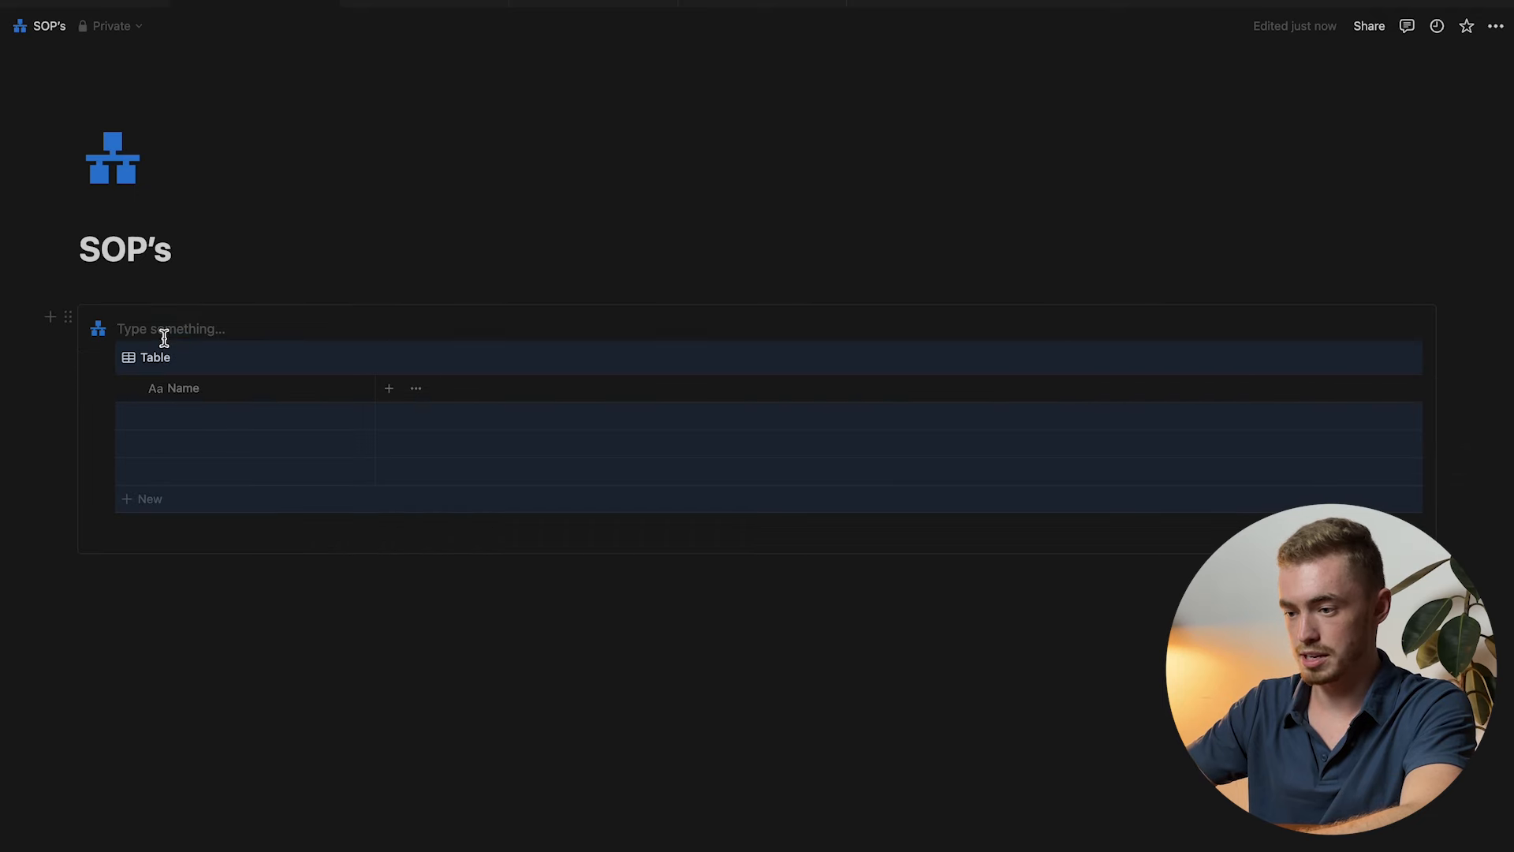
Title the callout "SOP's" and format the text bold, underlined and blue.
left_click(174, 330)
type("so")
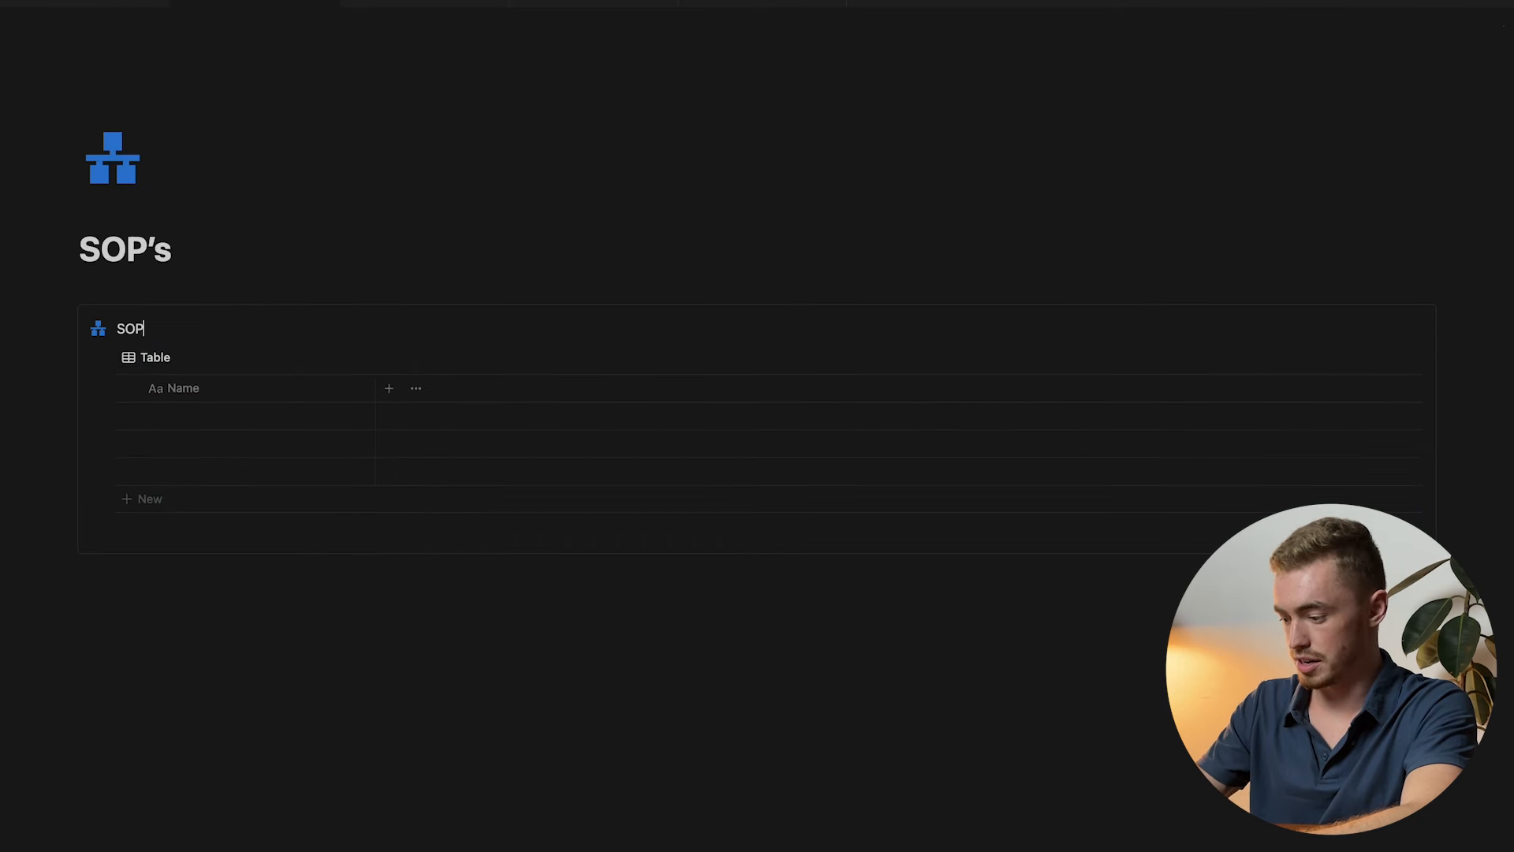
double_click(128, 319)
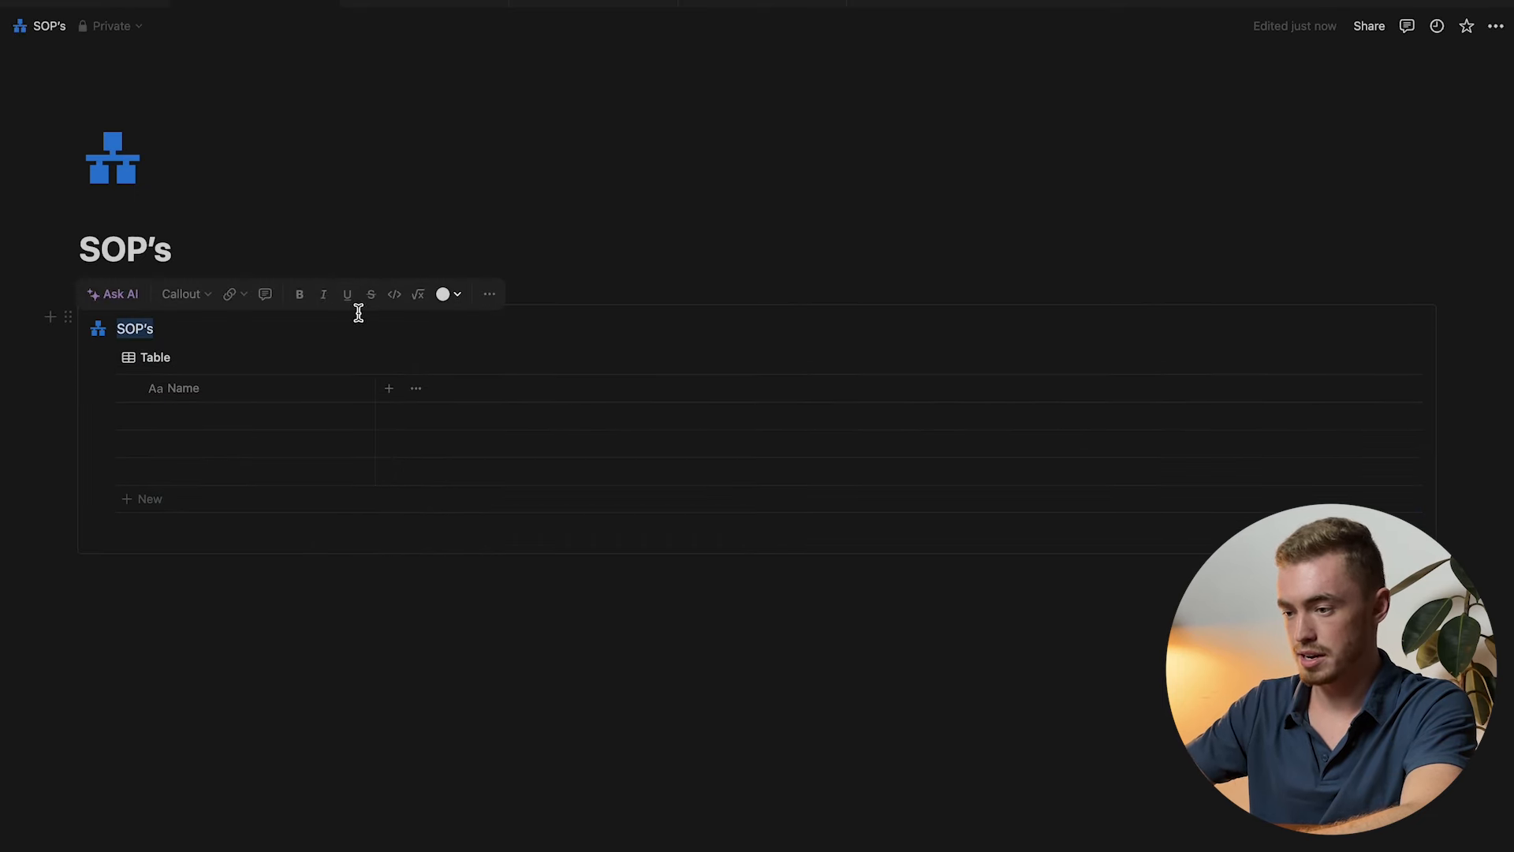
left_click(345, 298)
left_click(446, 297)
left_click(426, 535)
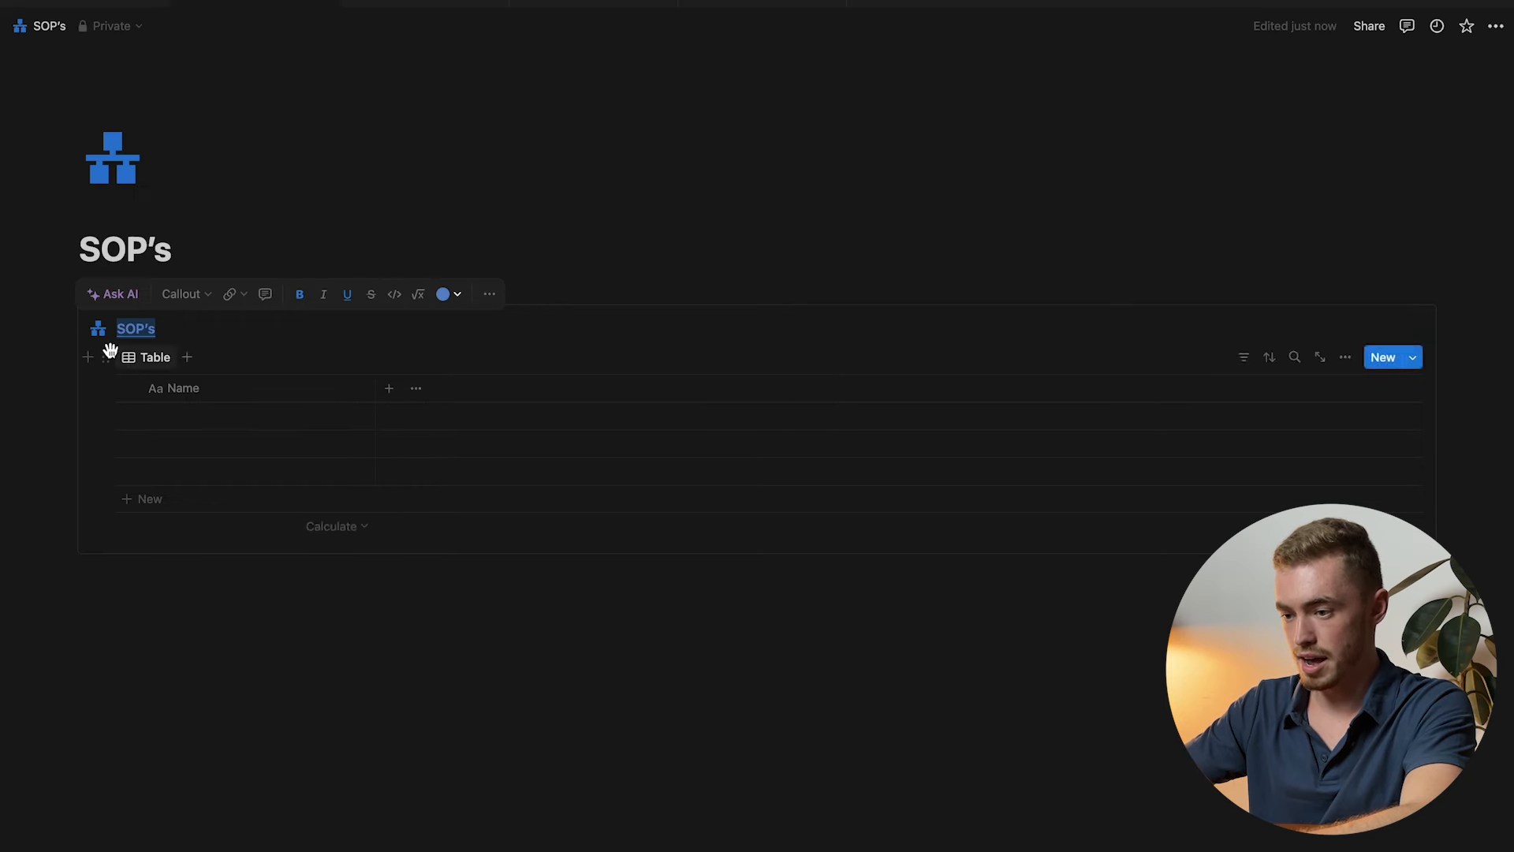
left_click(260, 328)
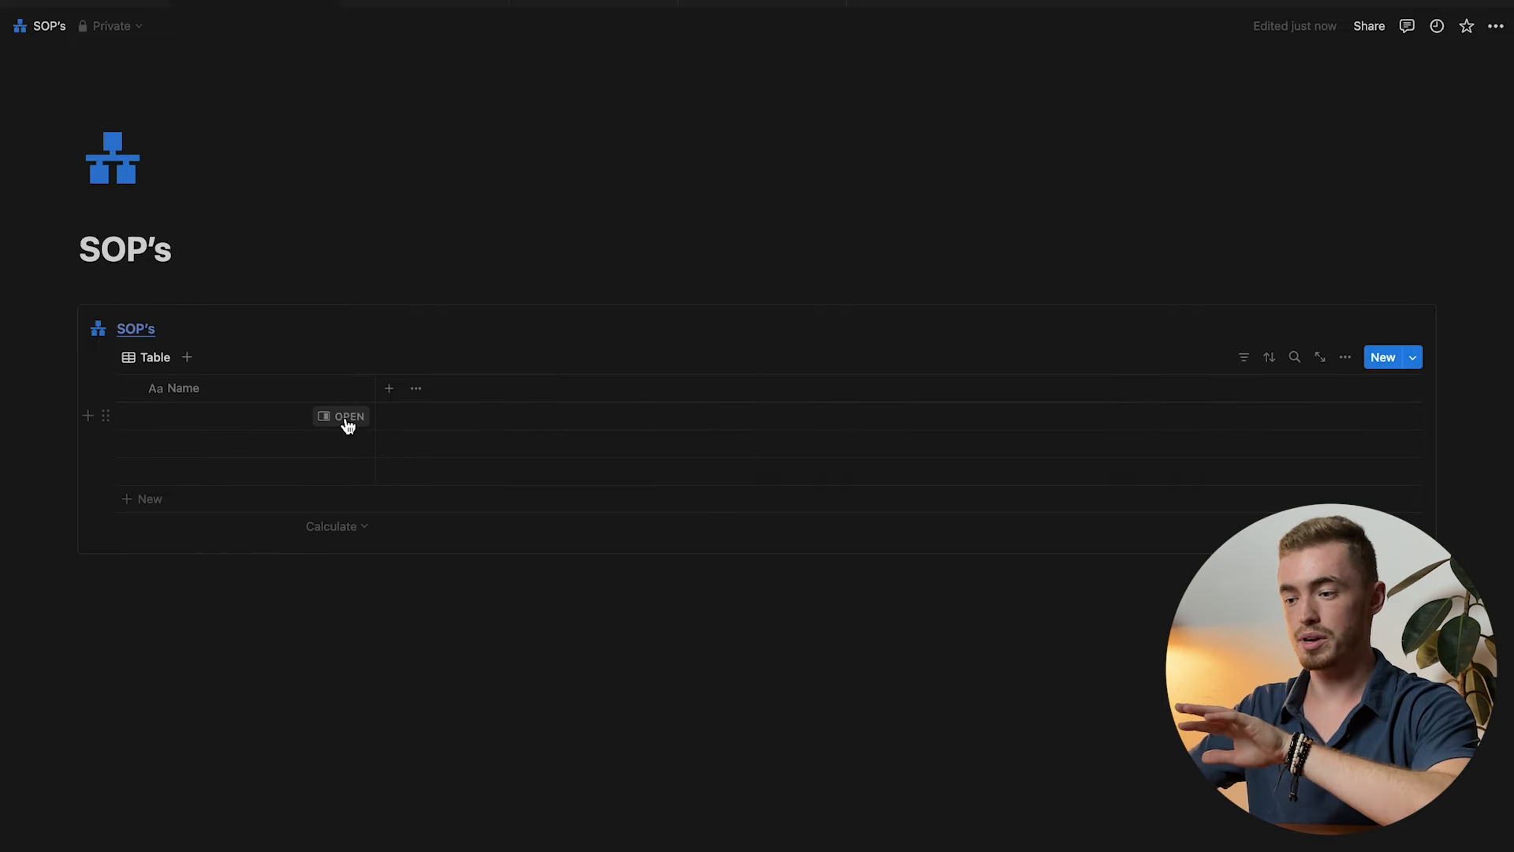
Add a Select property named Department to the table with the options Product, HR and Marketing.
left_click(348, 425)
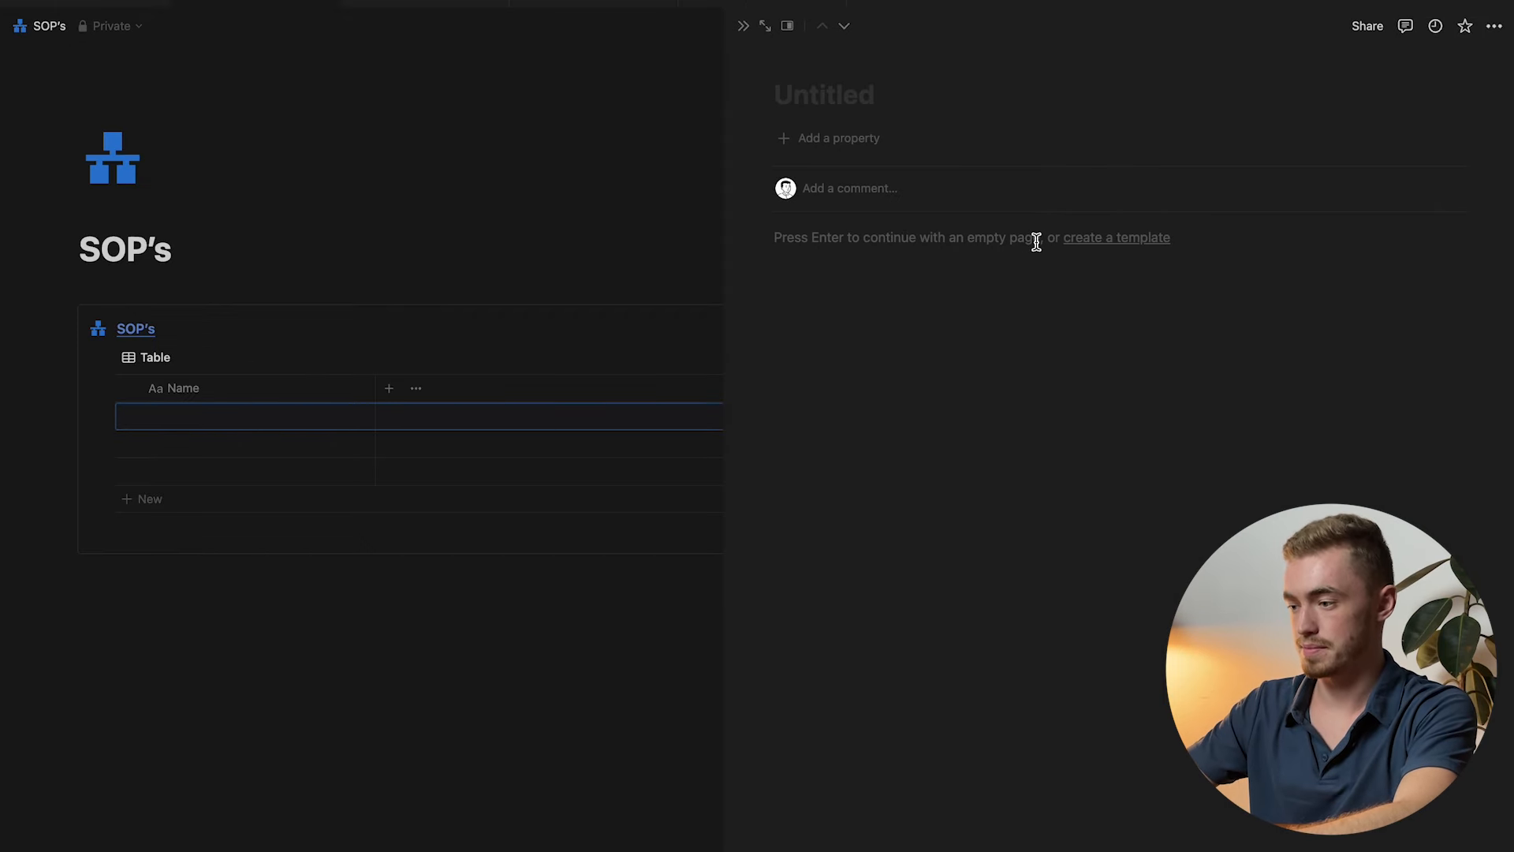
key("Escape")
left_click(391, 389)
left_click(1340, 553)
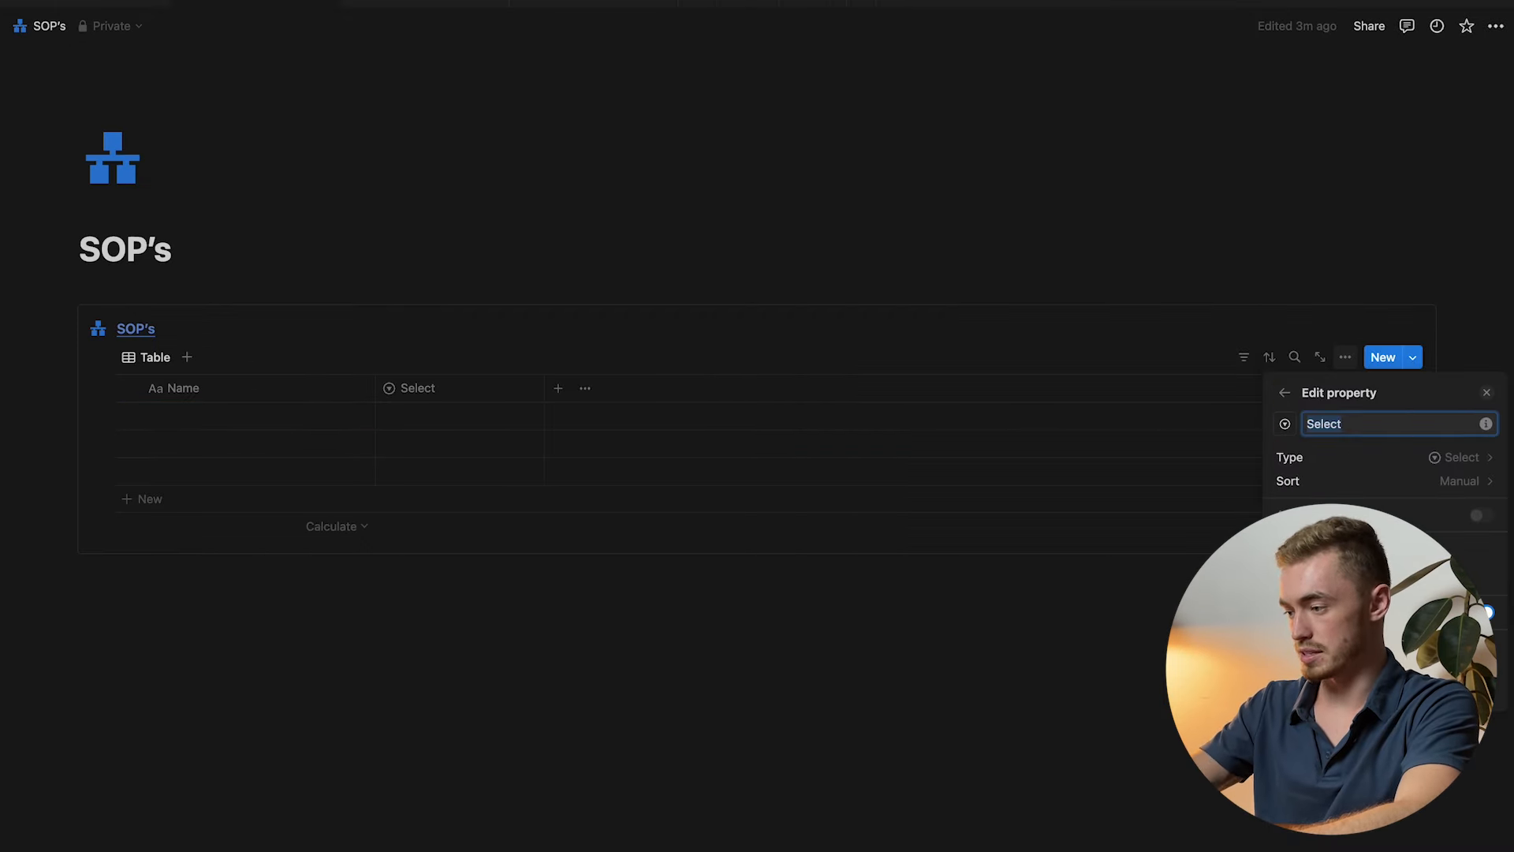
type("Departmen")
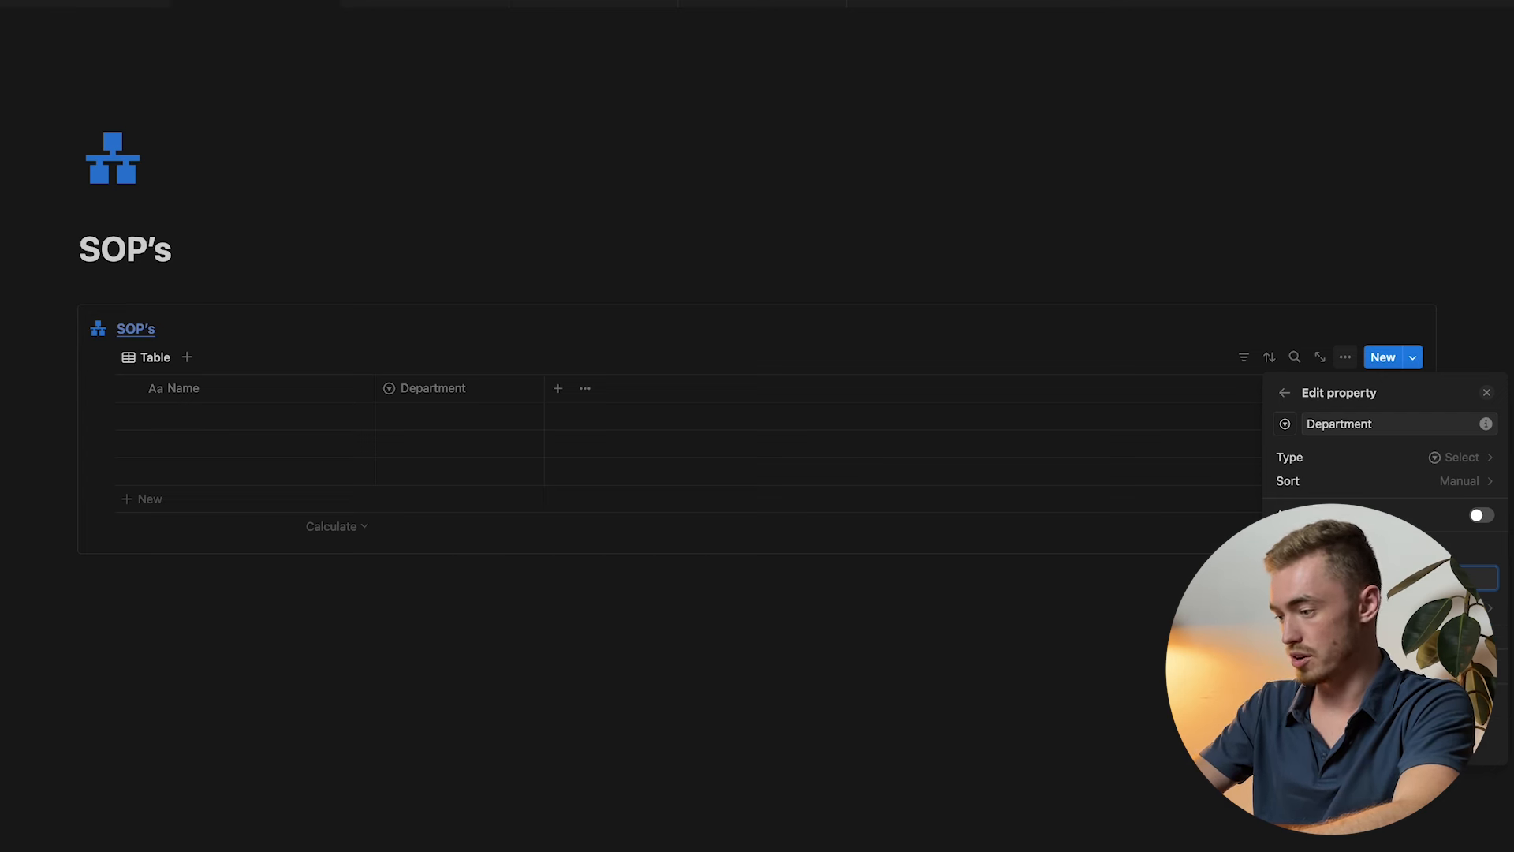
left_click(1490, 396)
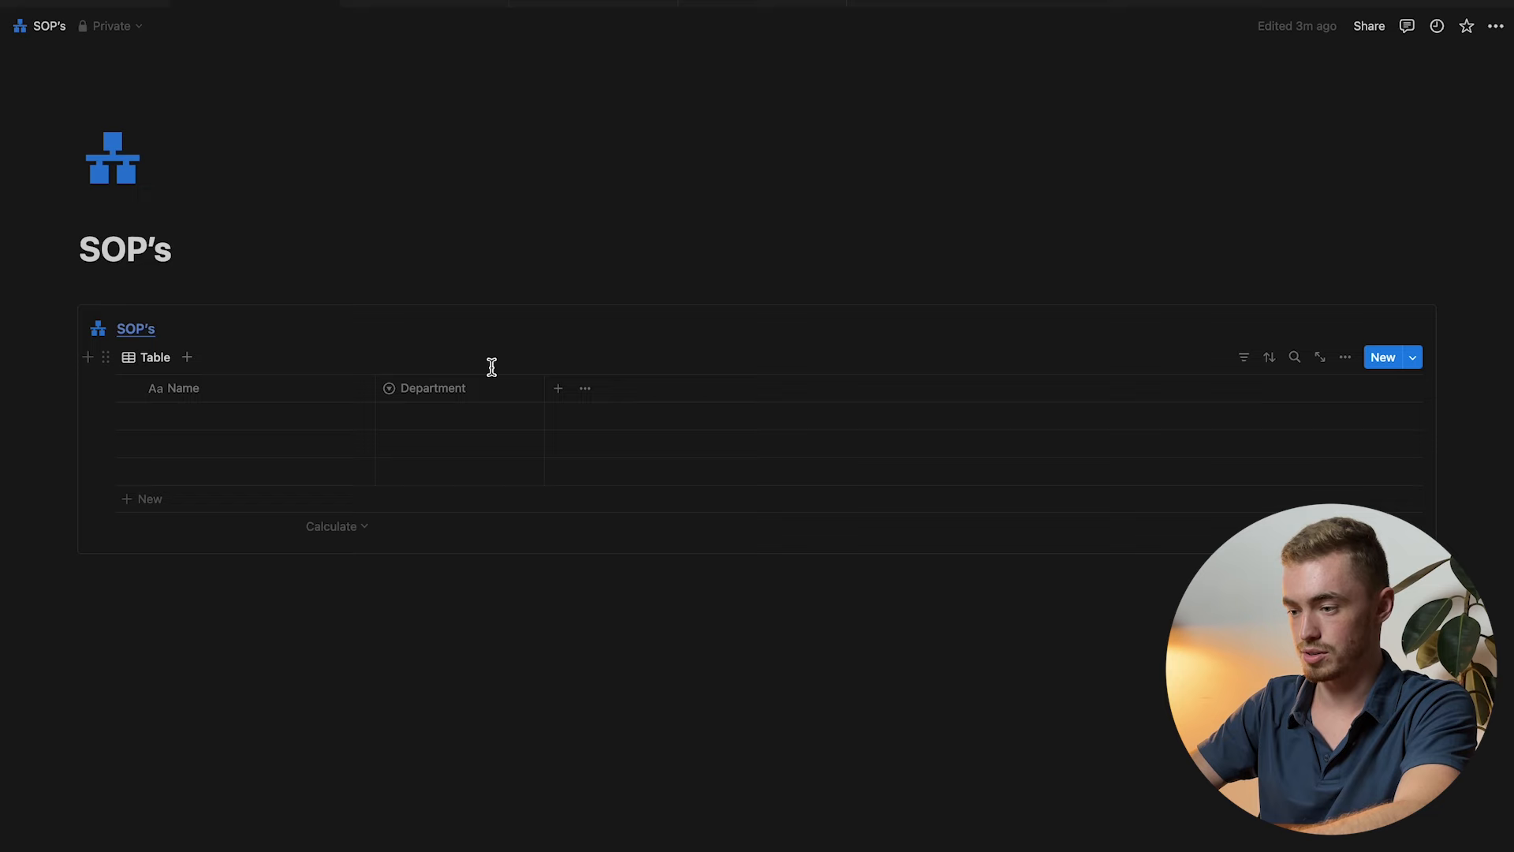
Add a Created time property and a Created by property to the SOP table.
left_click(559, 389)
scroll(1380, 410, "down", 4)
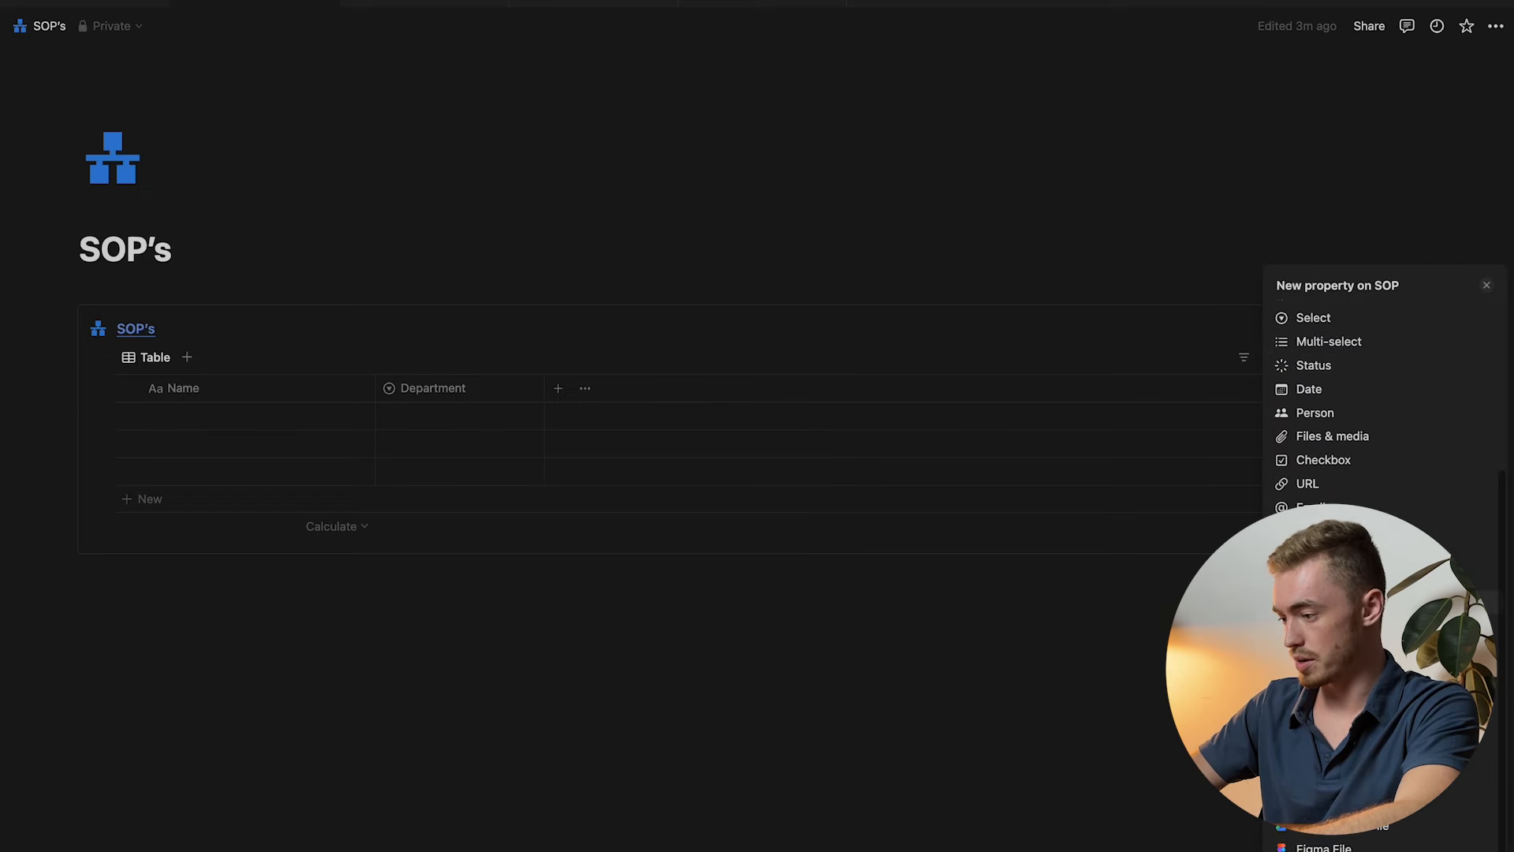
left_click(1341, 627)
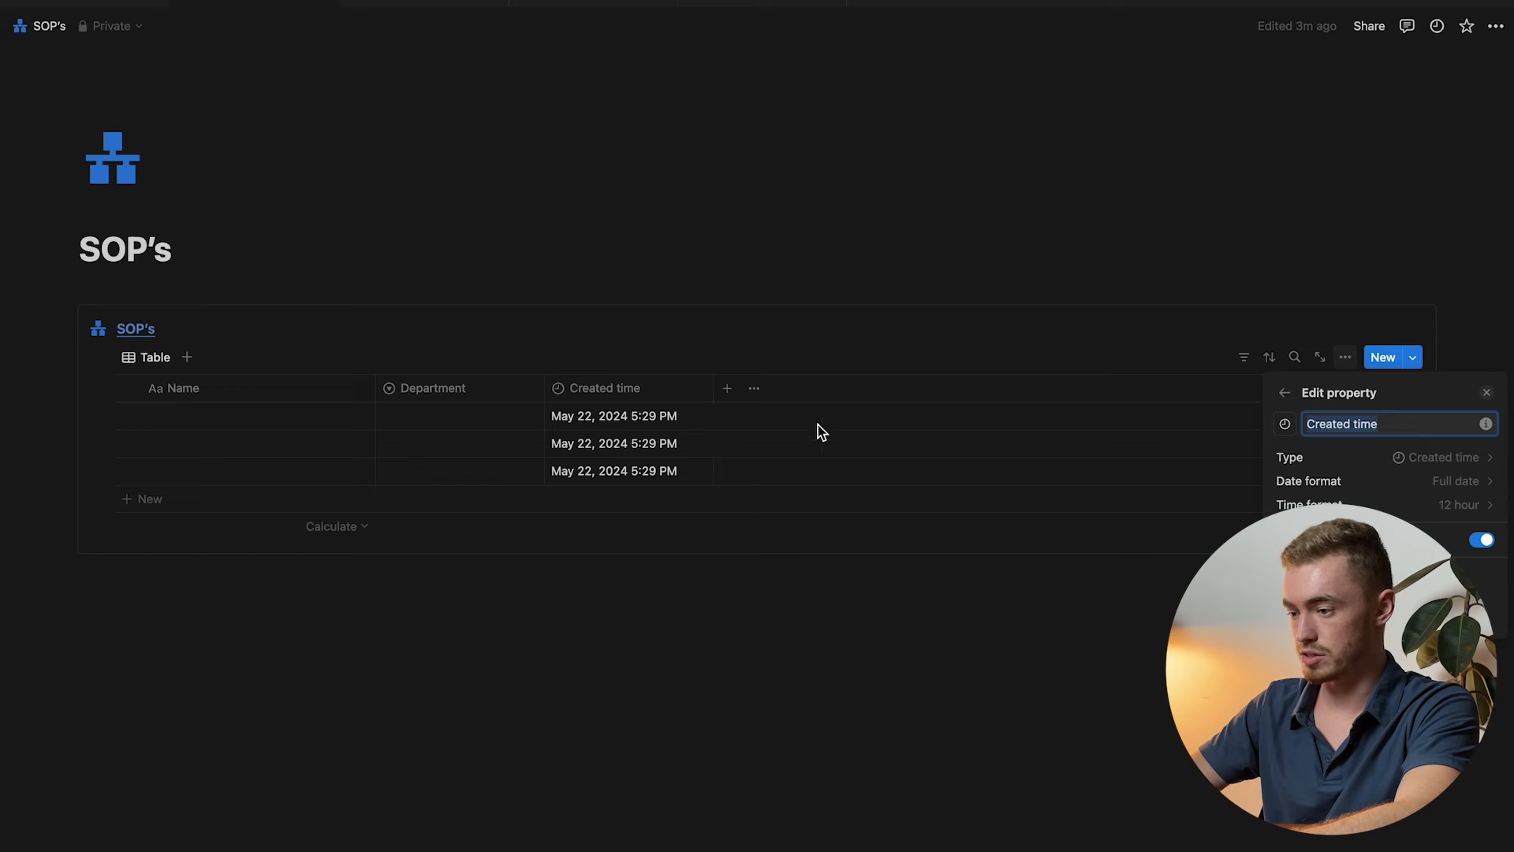
left_click(735, 384)
left_click(734, 386)
scroll(1341, 631, "down", 4)
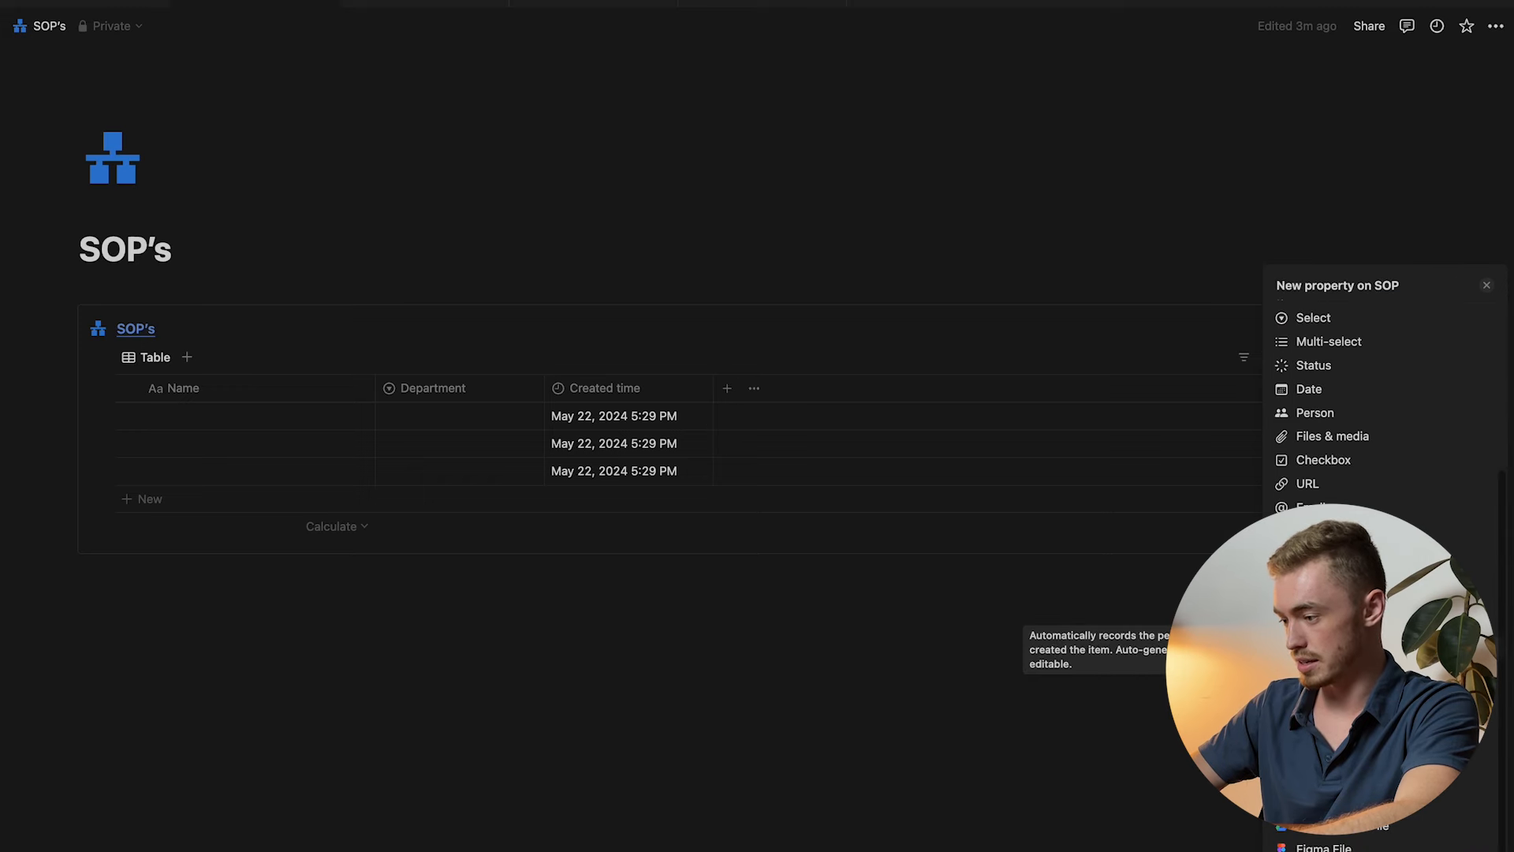
left_click(1341, 649)
left_click(892, 399)
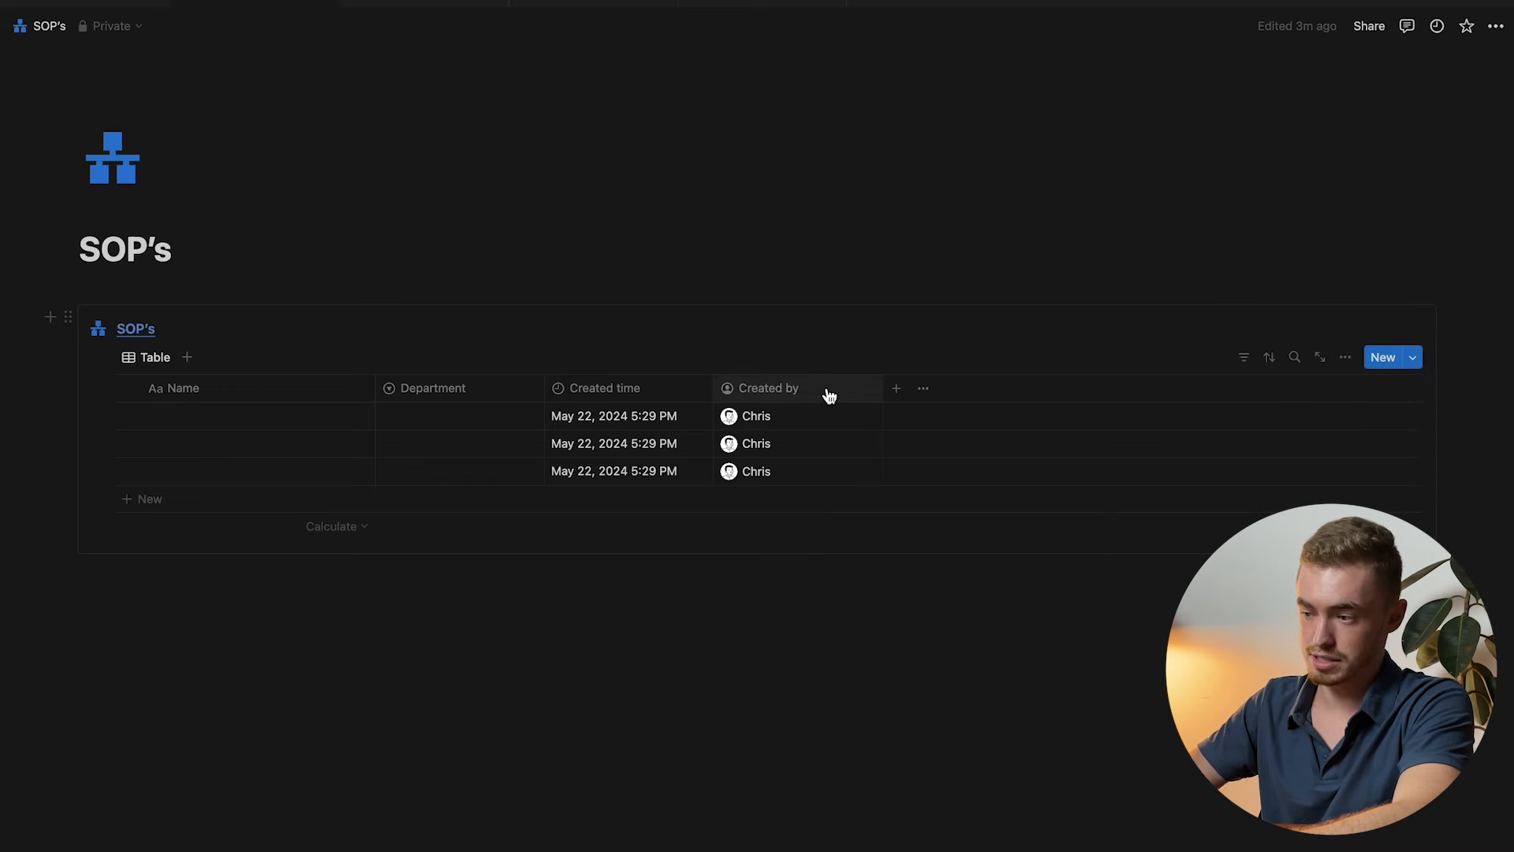
Add a Last edited time property to the SOP table.
left_click(897, 390)
scroll(1341, 592, "down", 3)
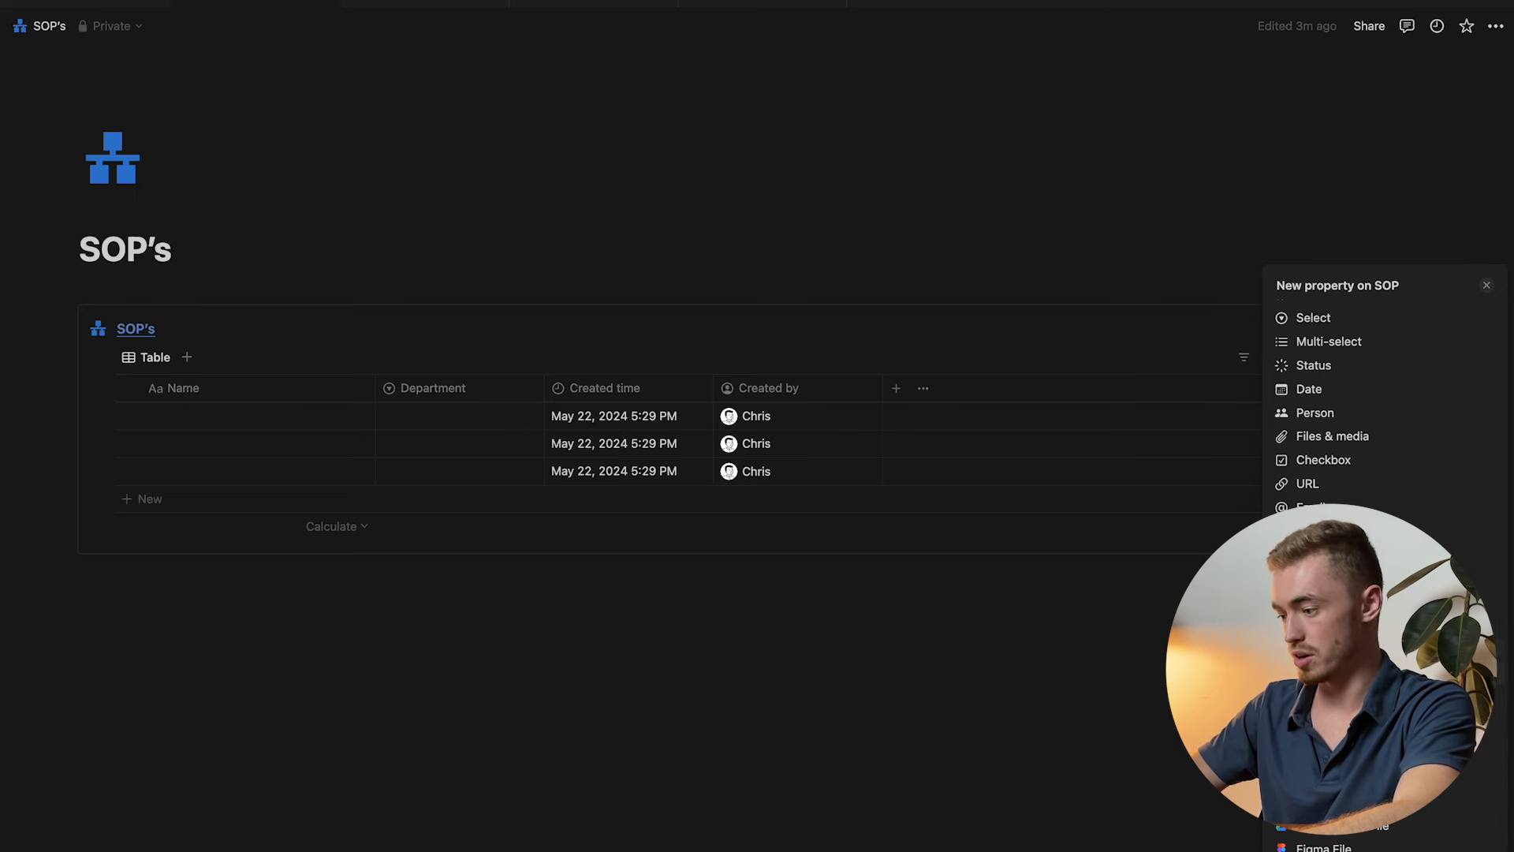
left_click(1341, 673)
left_click(1067, 437)
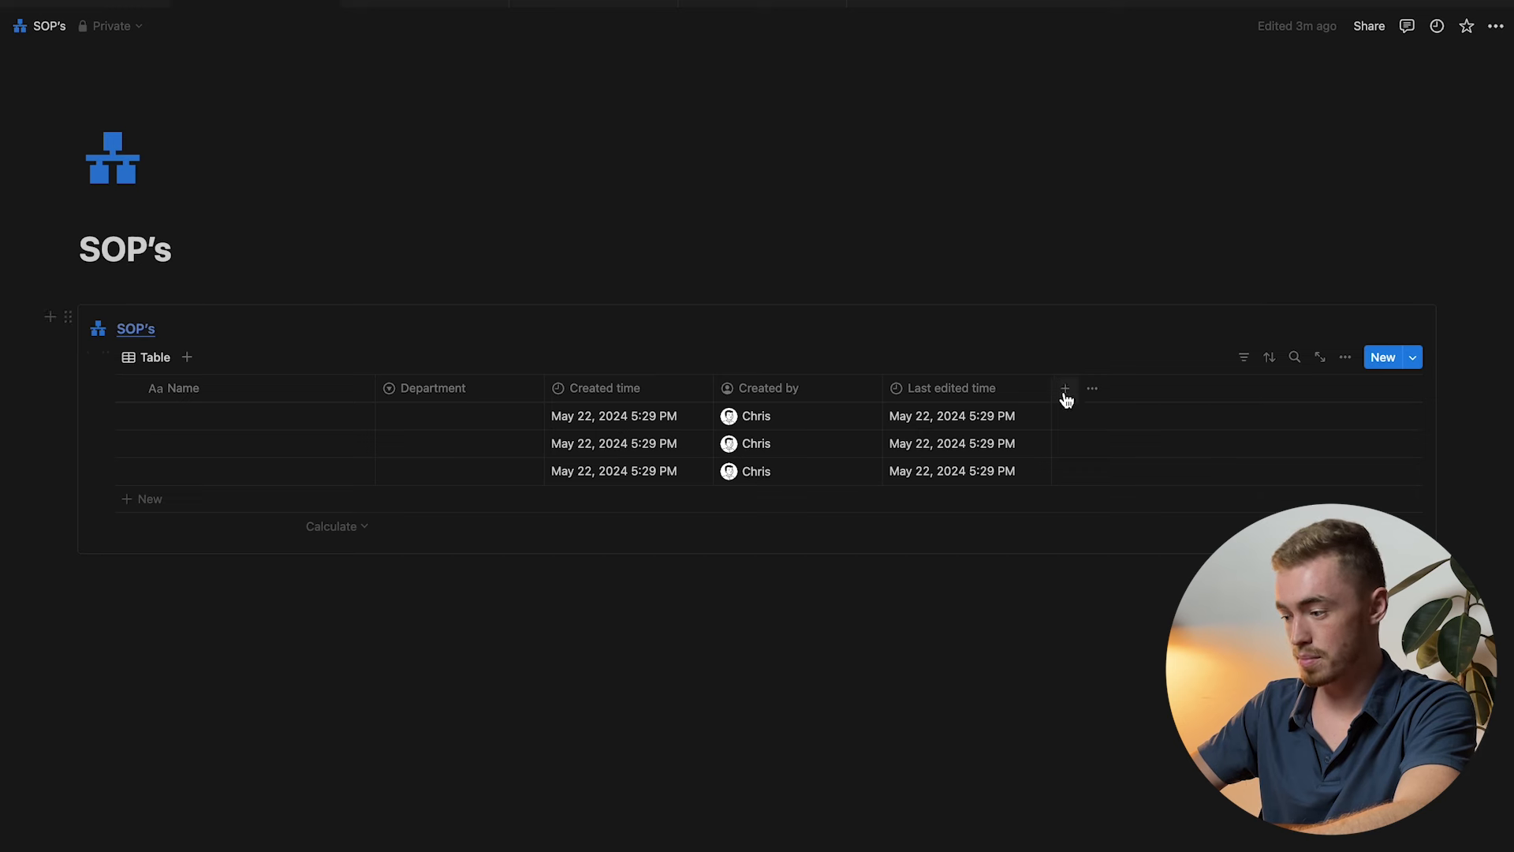
left_click(1066, 389)
scroll(1341, 625, "down", 3)
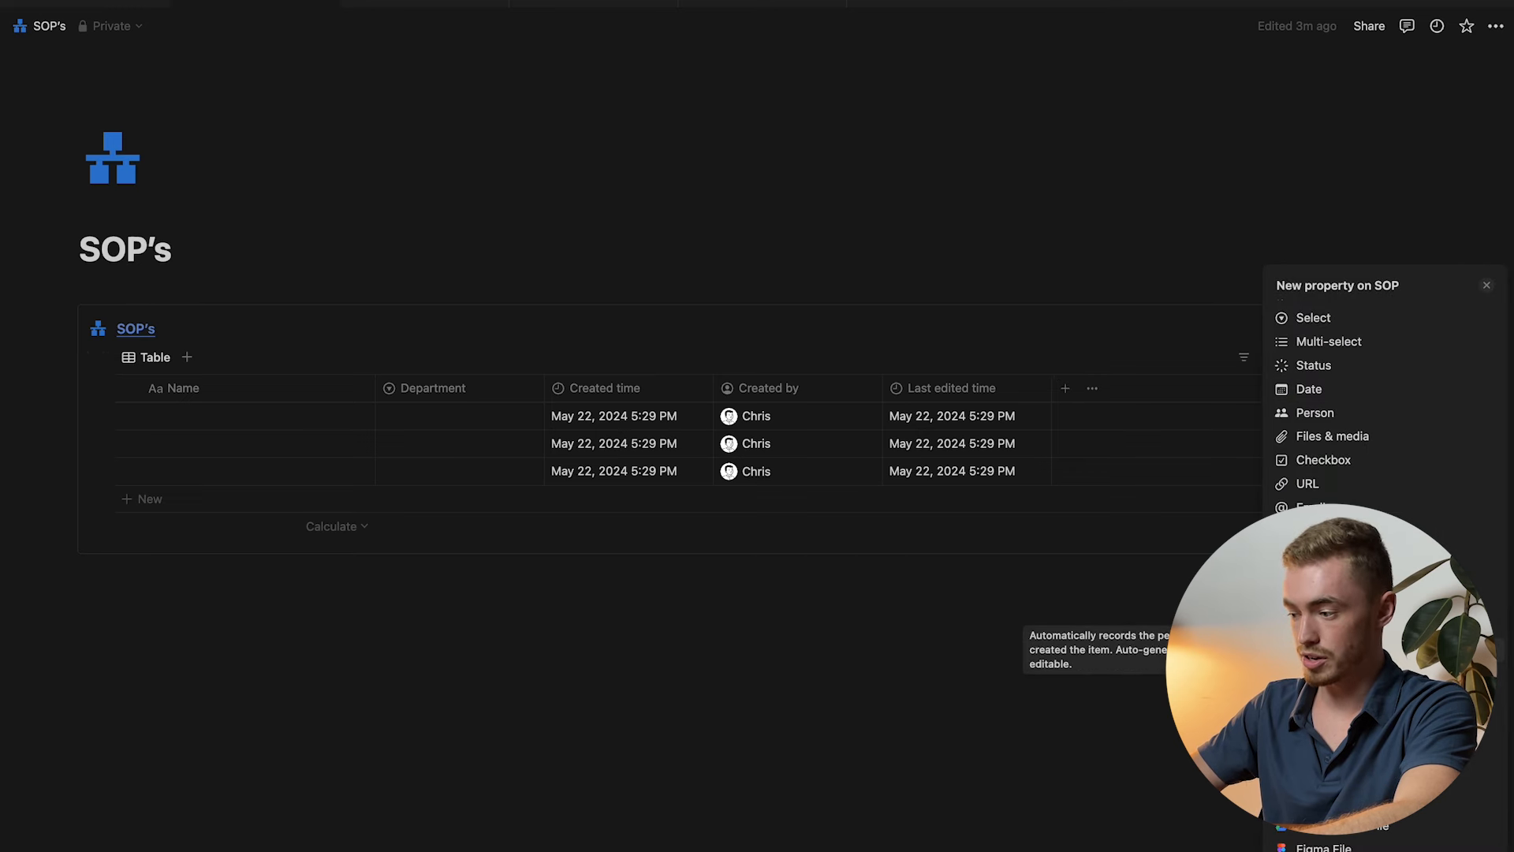
left_click(1340, 649)
left_click(1333, 574)
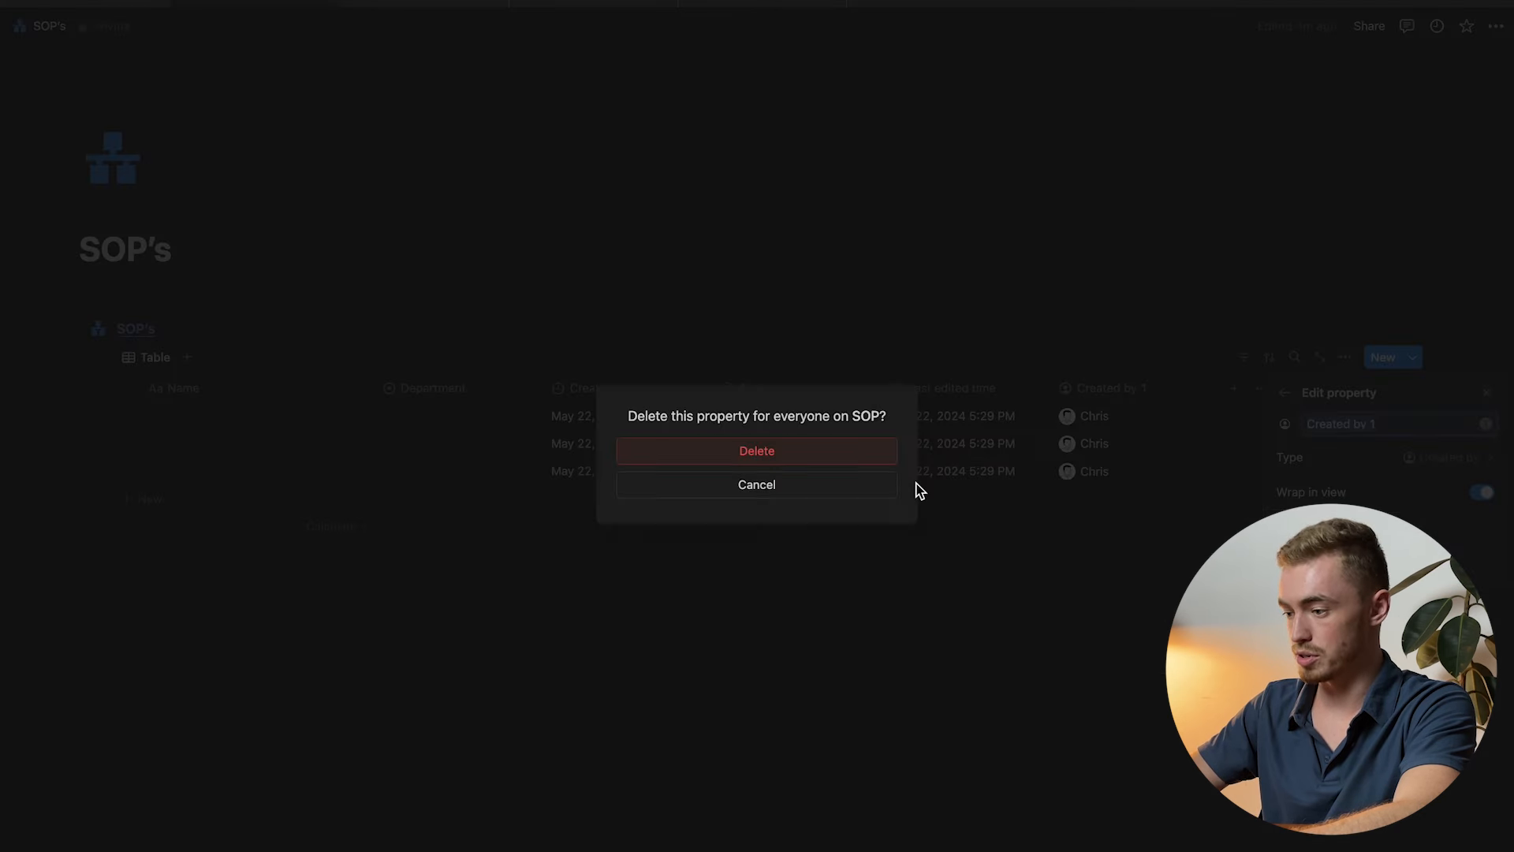
left_click(860, 451)
Add a Last edited by property to the SOP table.
scroll(1340, 631, "down", 5)
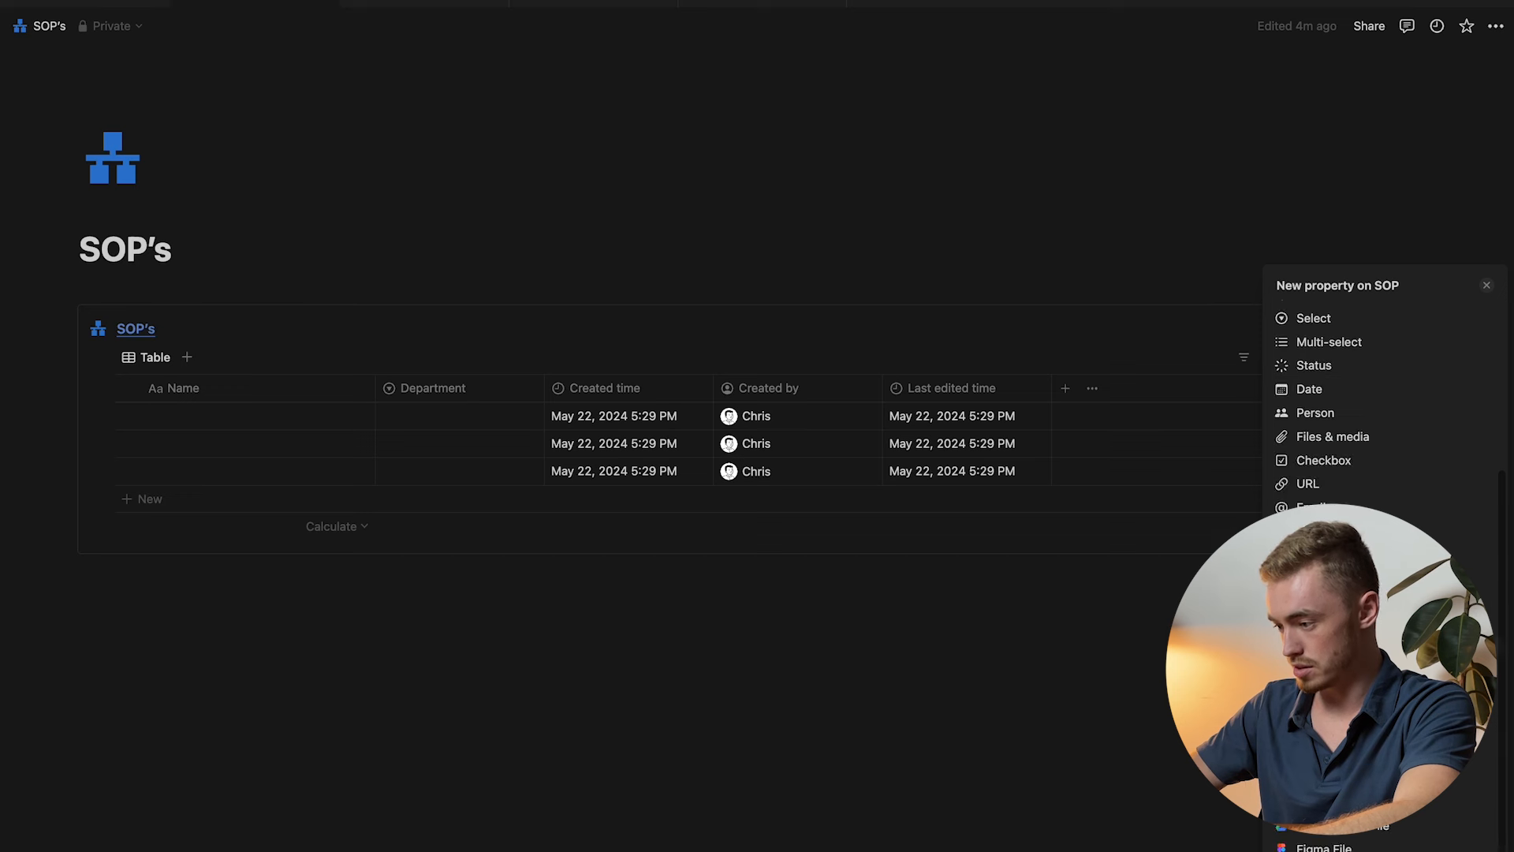
left_click(1333, 696)
left_click(1488, 393)
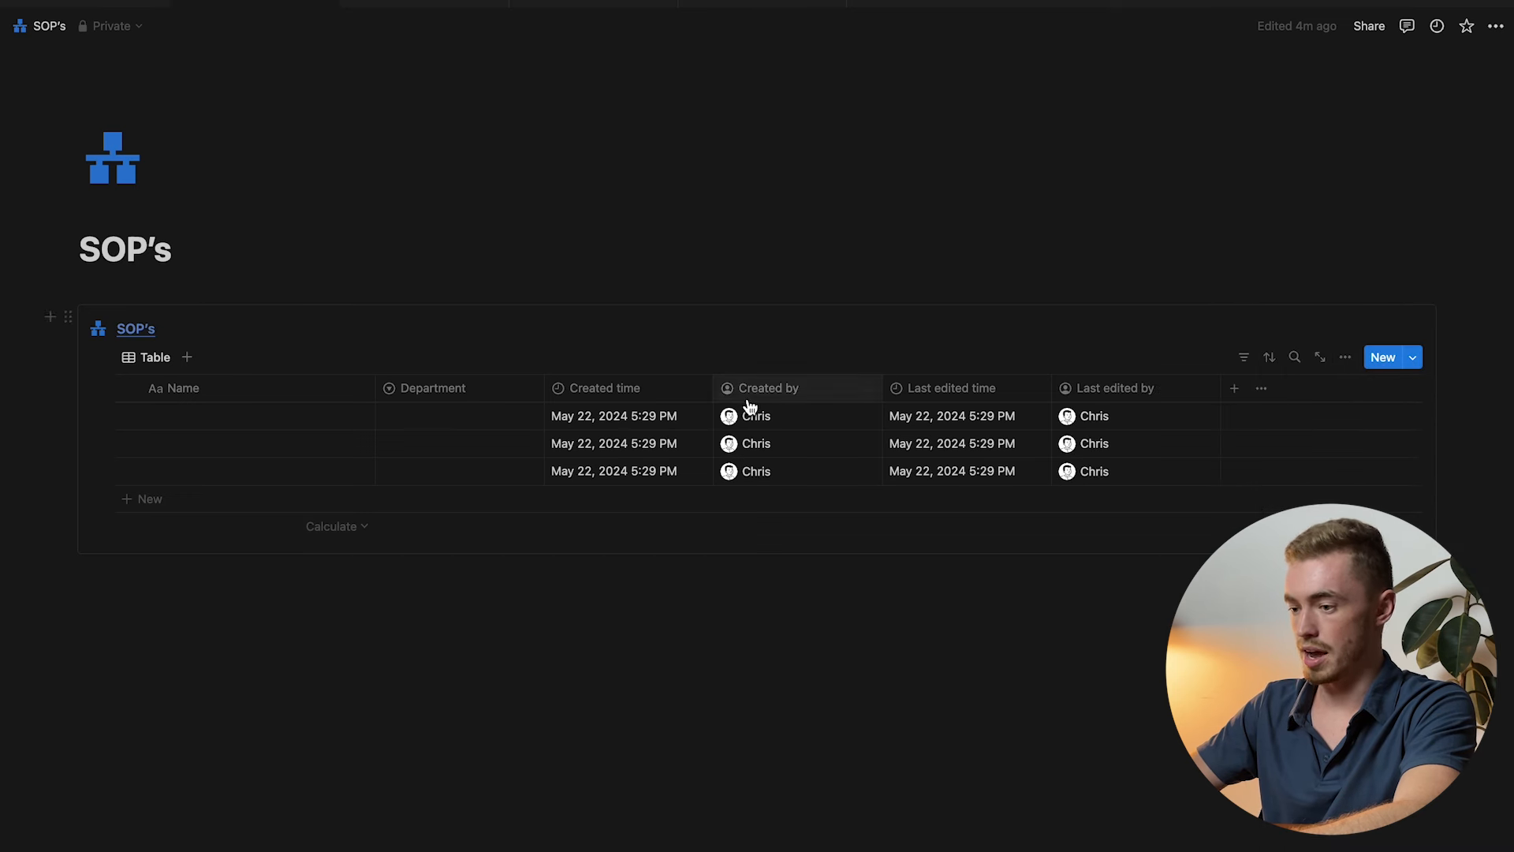
Set the Department of the table's first row to Product.
left_click(437, 423)
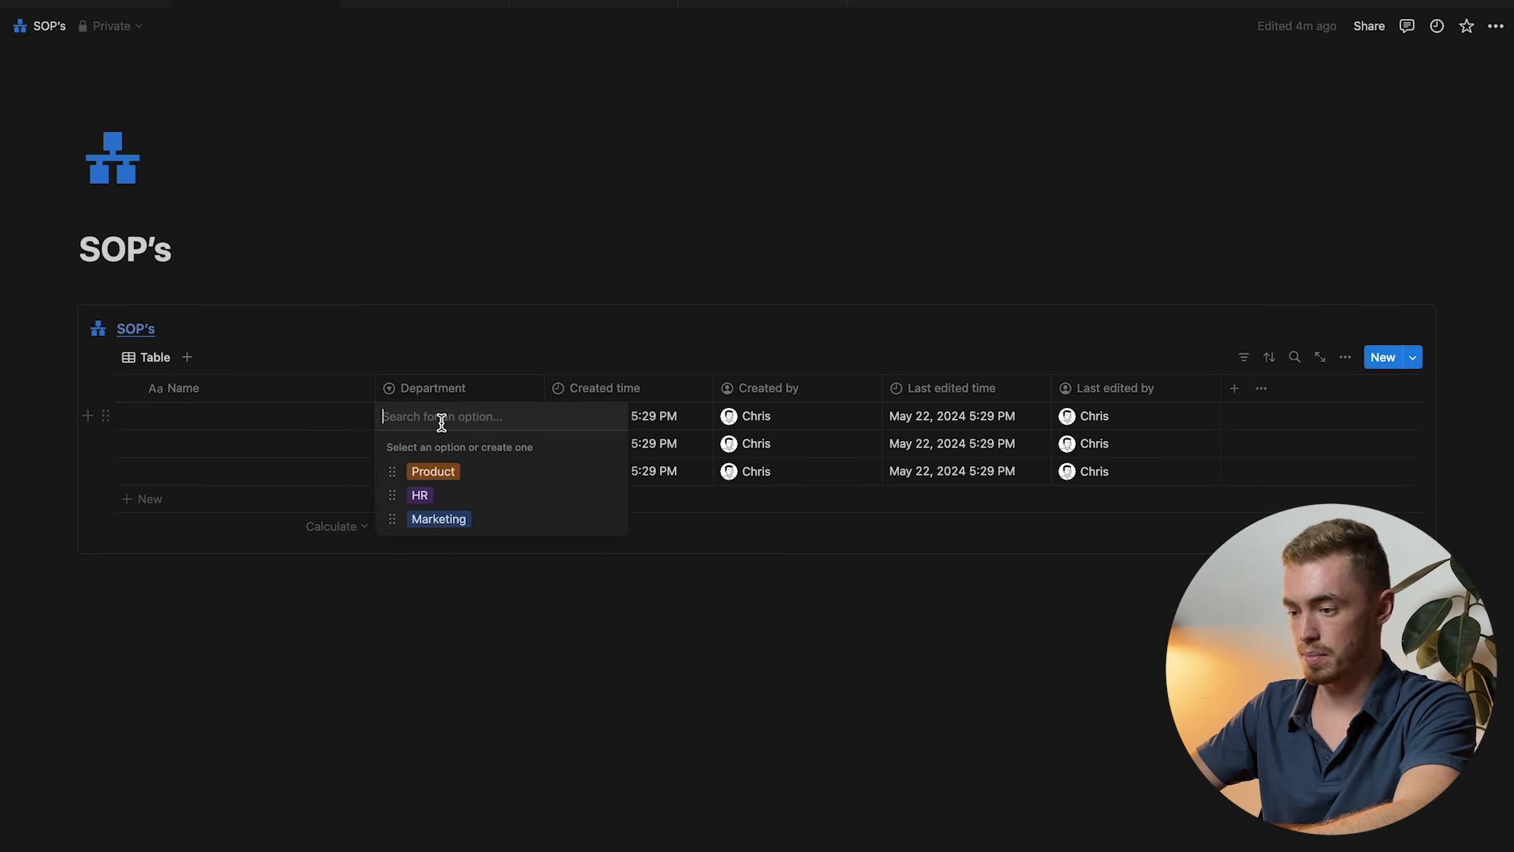
left_click(466, 479)
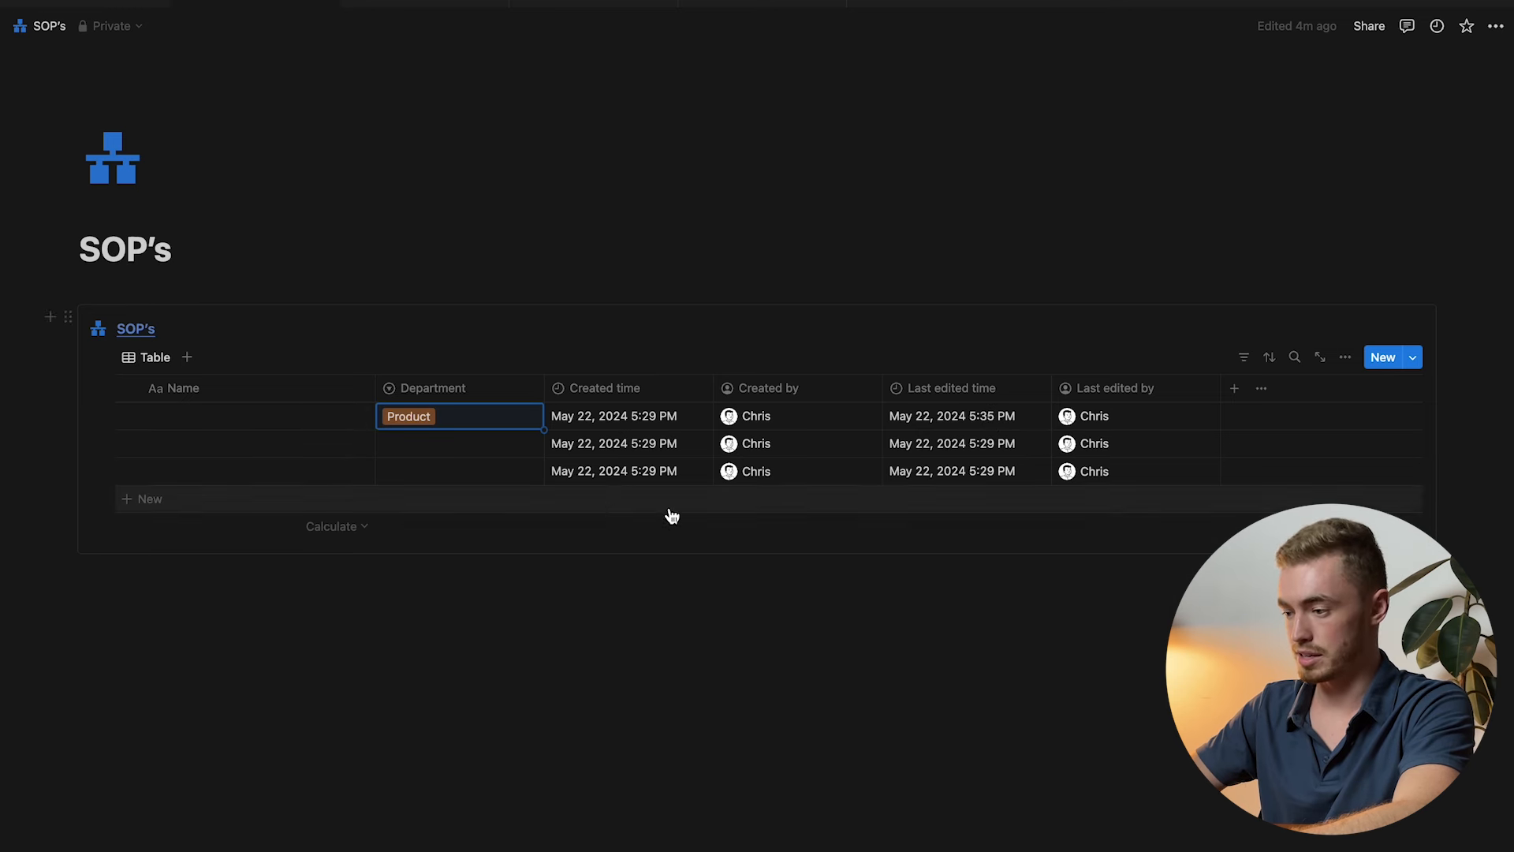
left_click(968, 456)
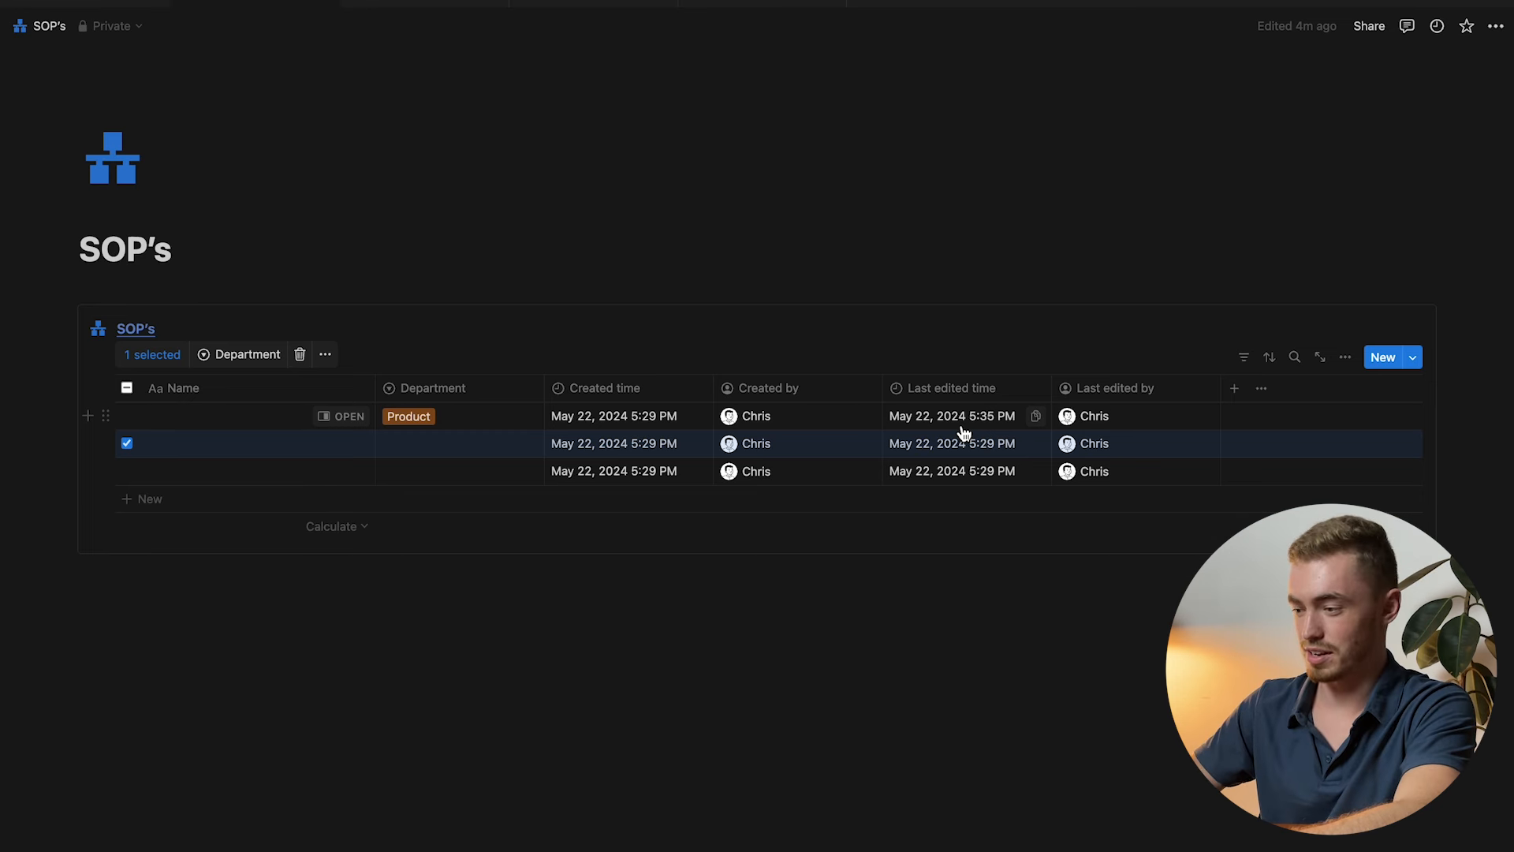
key("Escape")
Add a Status property to the SOP table and create an extra option in its In progress group.
left_click(1235, 388)
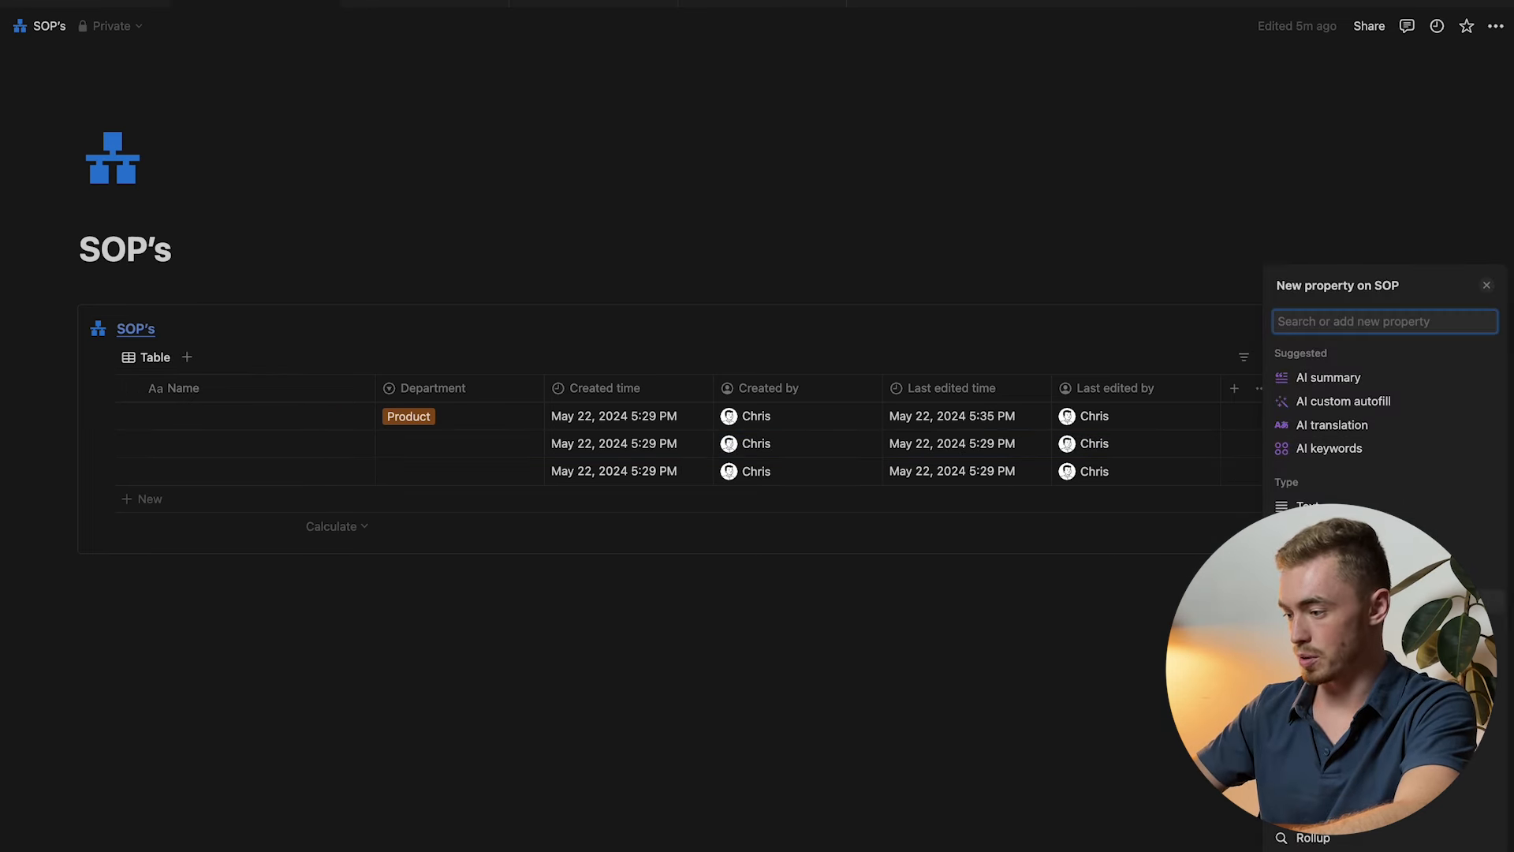
left_click(1333, 601)
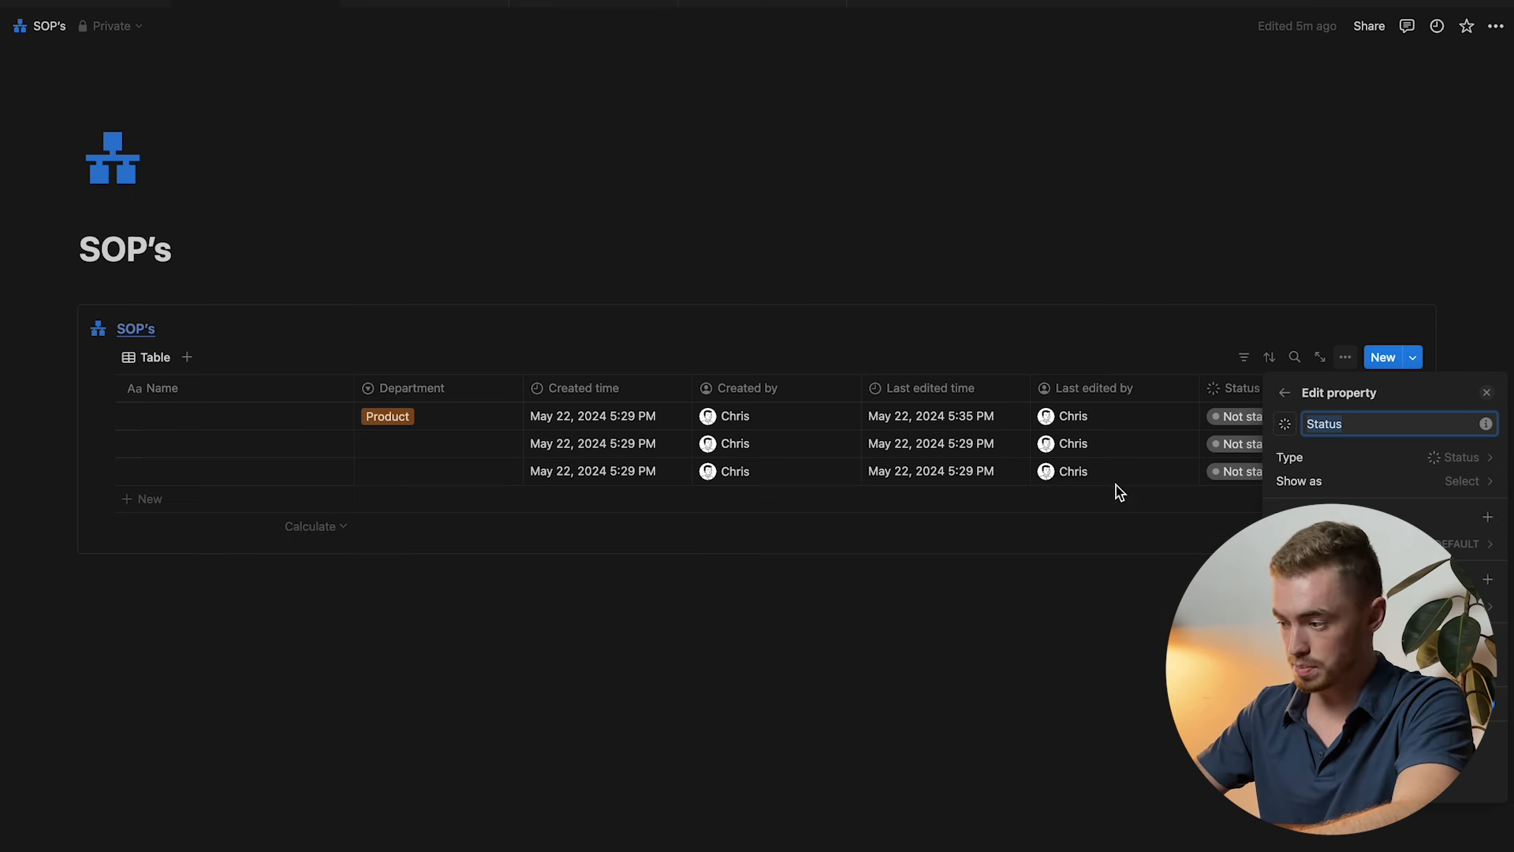
left_click(1489, 580)
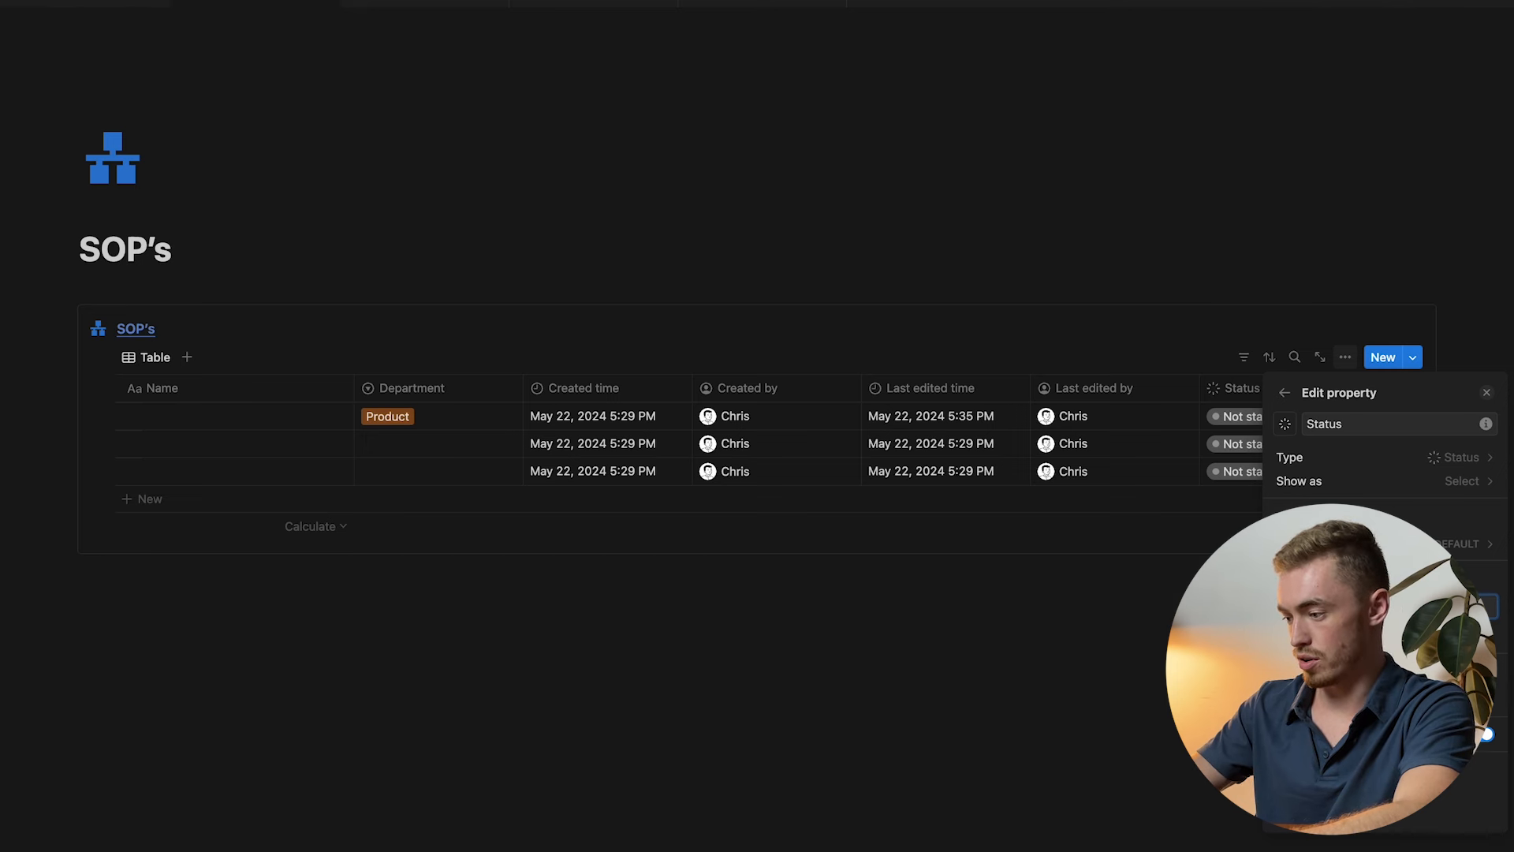
left_click(1376, 544)
key("Escape")
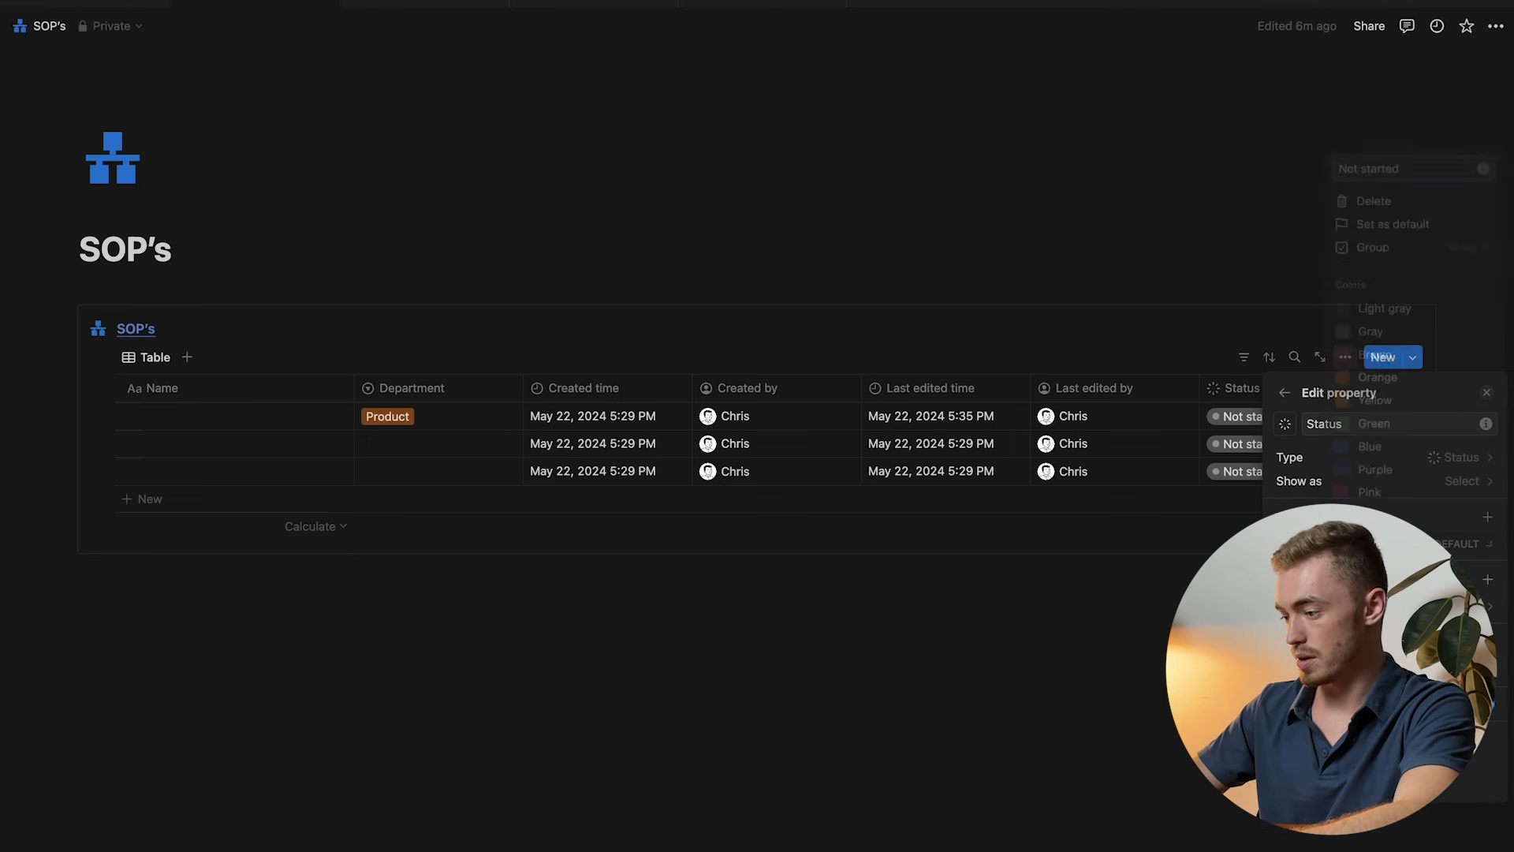
left_click(1490, 581)
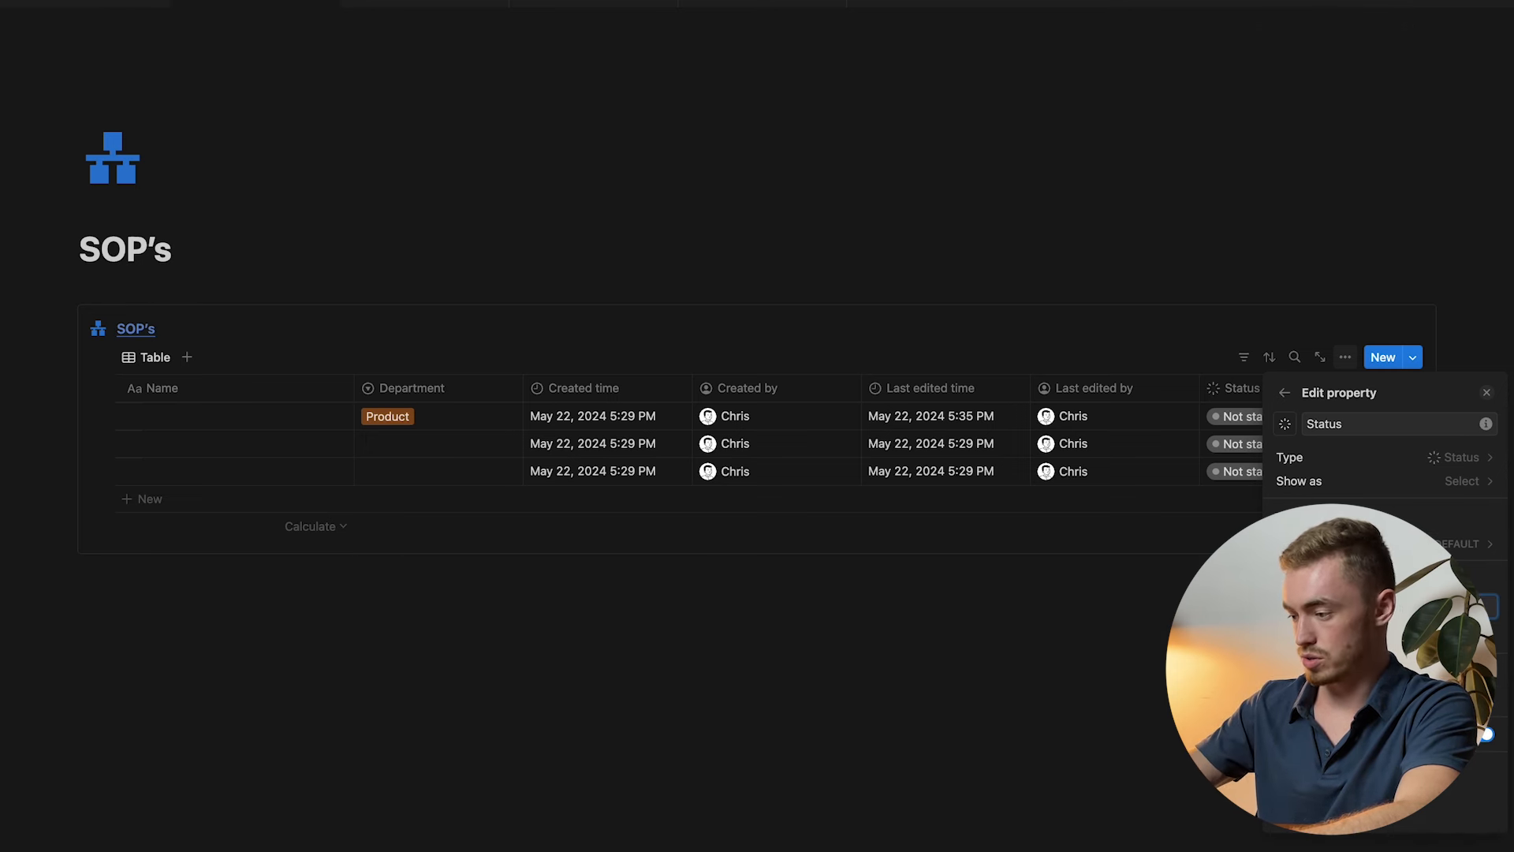
key("Return")
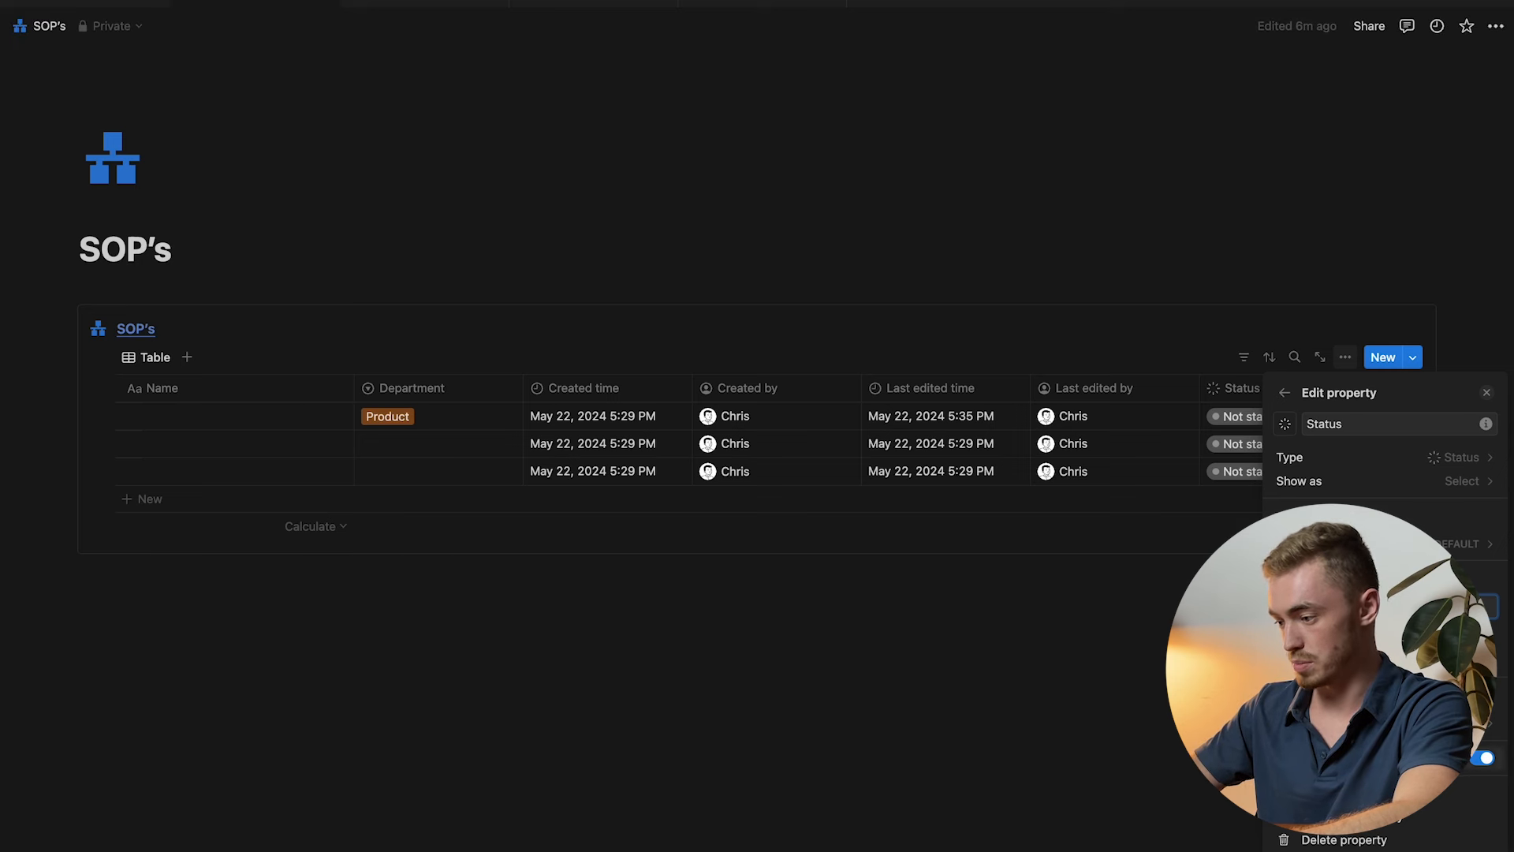
Rename the Status property's Done option to Active and review the status choices in the table's first row.
left_click(1372, 723)
double_click(1342, 335)
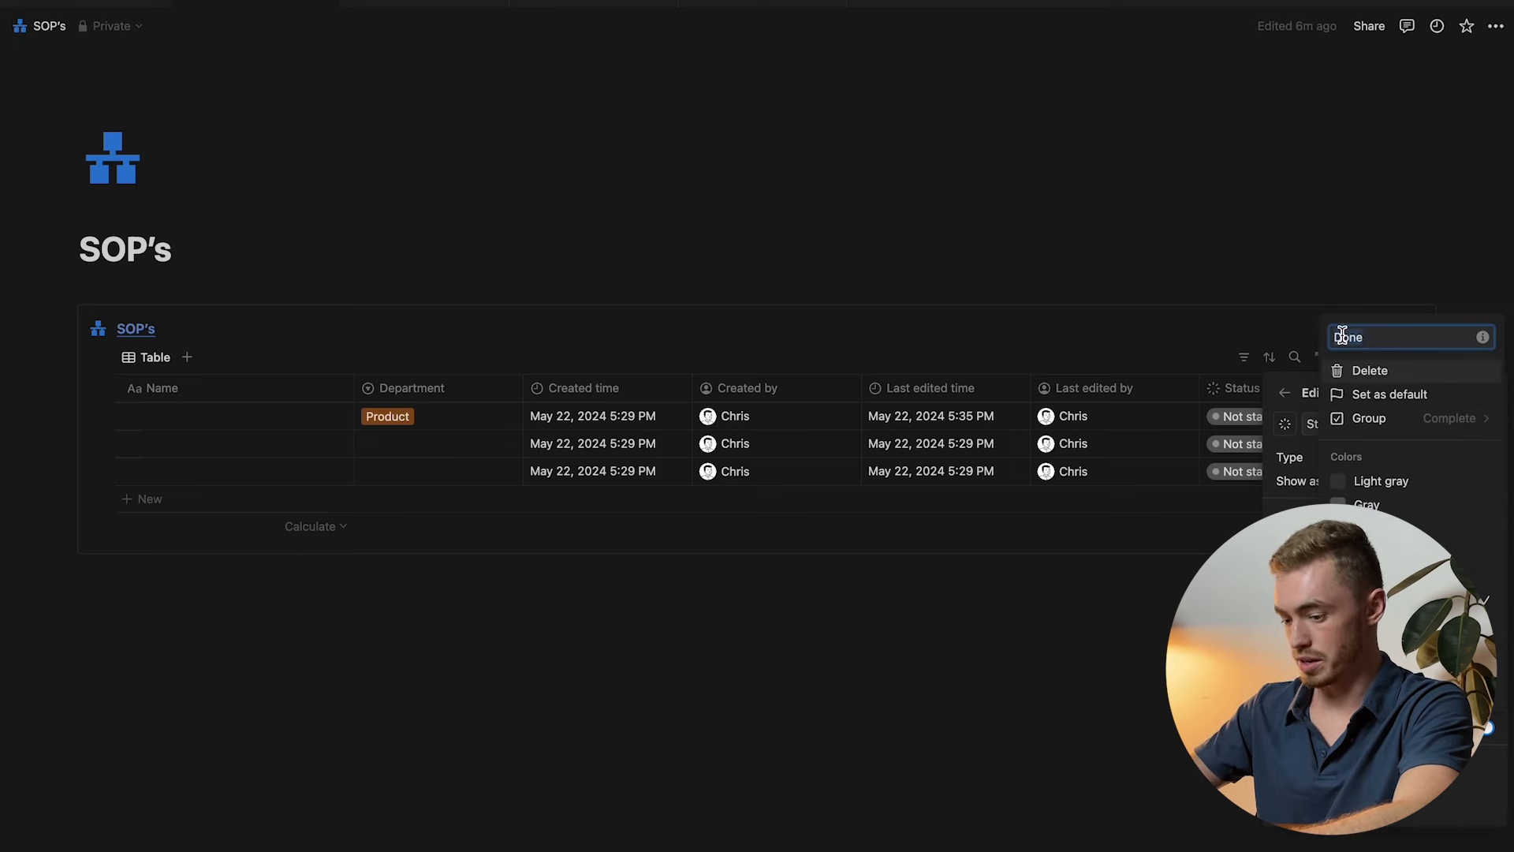
type("Active")
key("Escape")
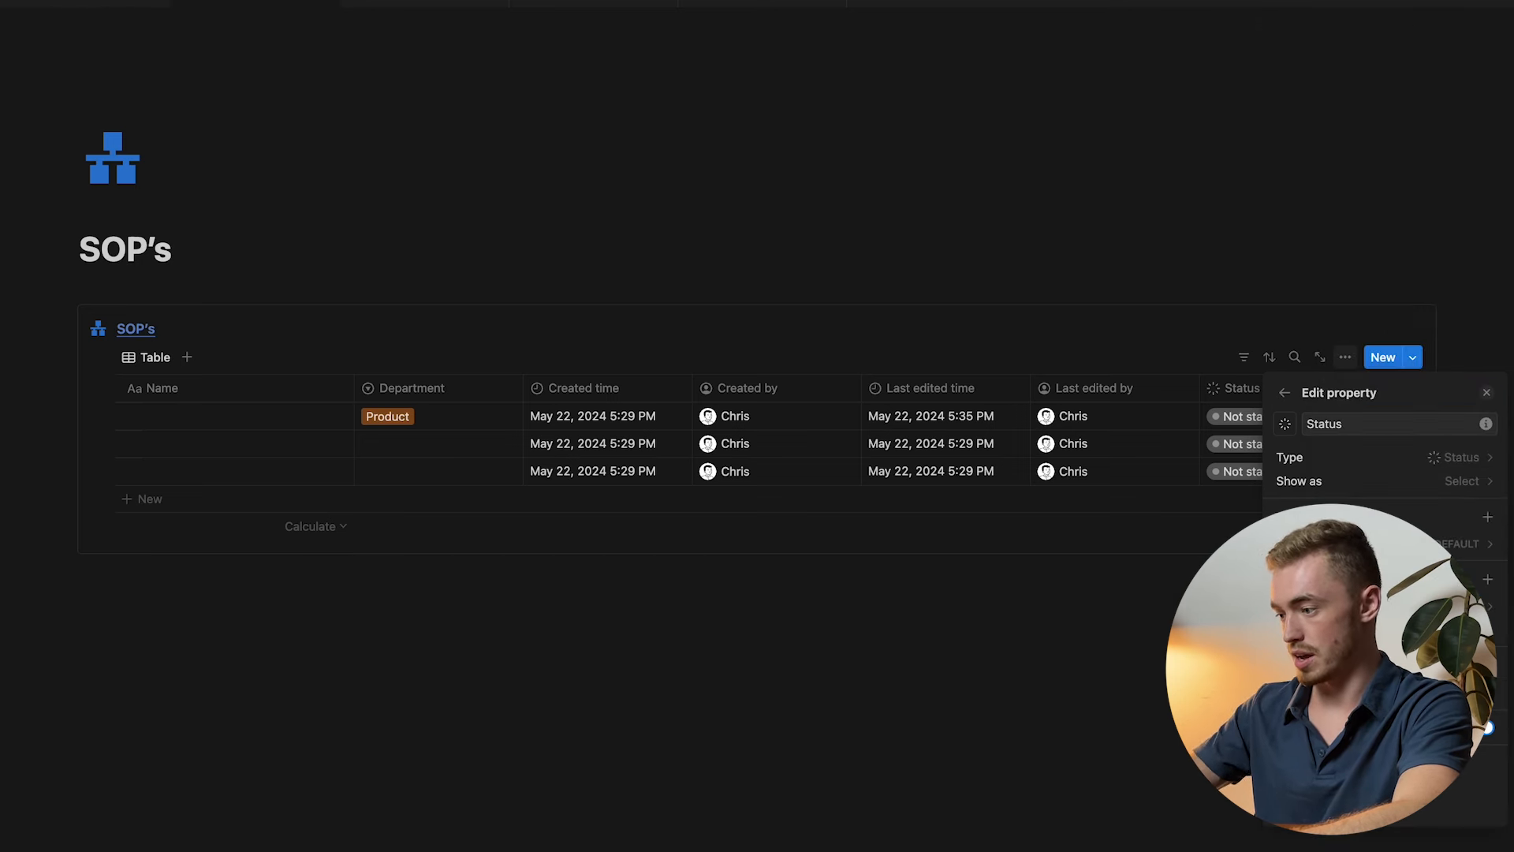
key("Escape")
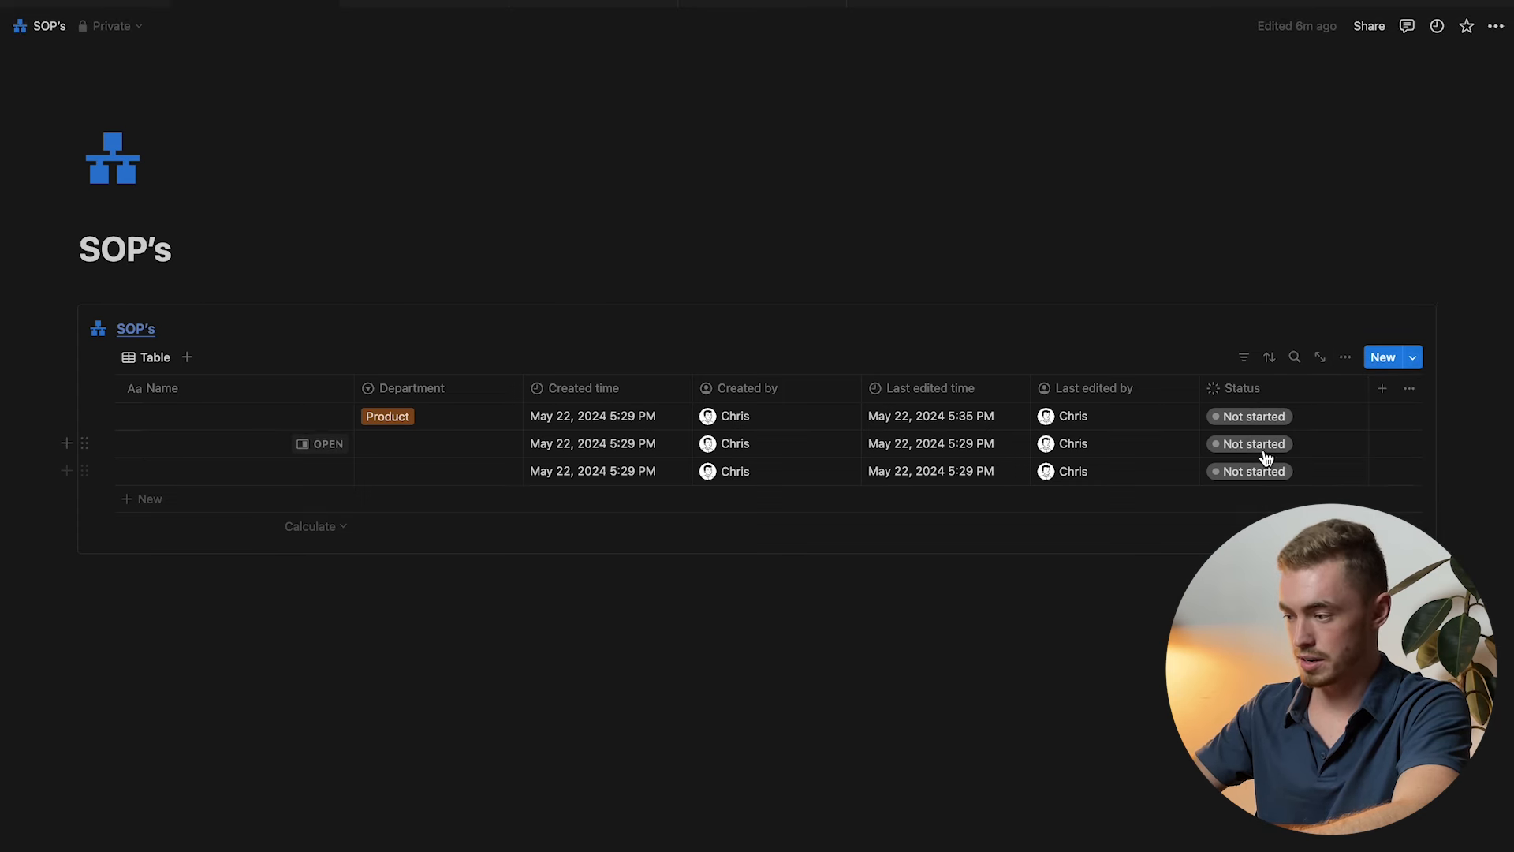
left_click(1302, 415)
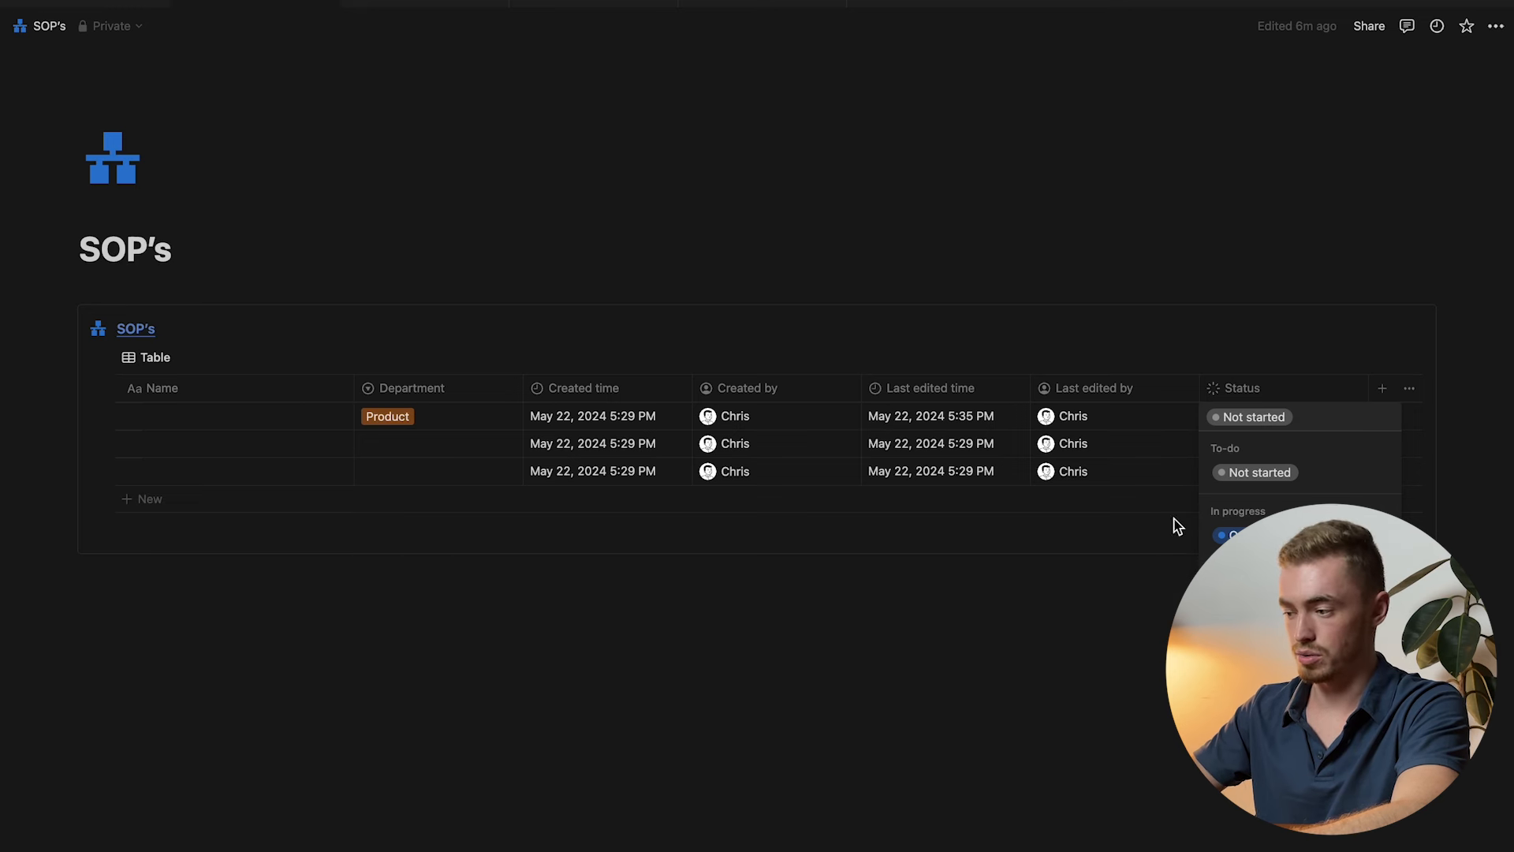
left_click(996, 406)
left_click(997, 352)
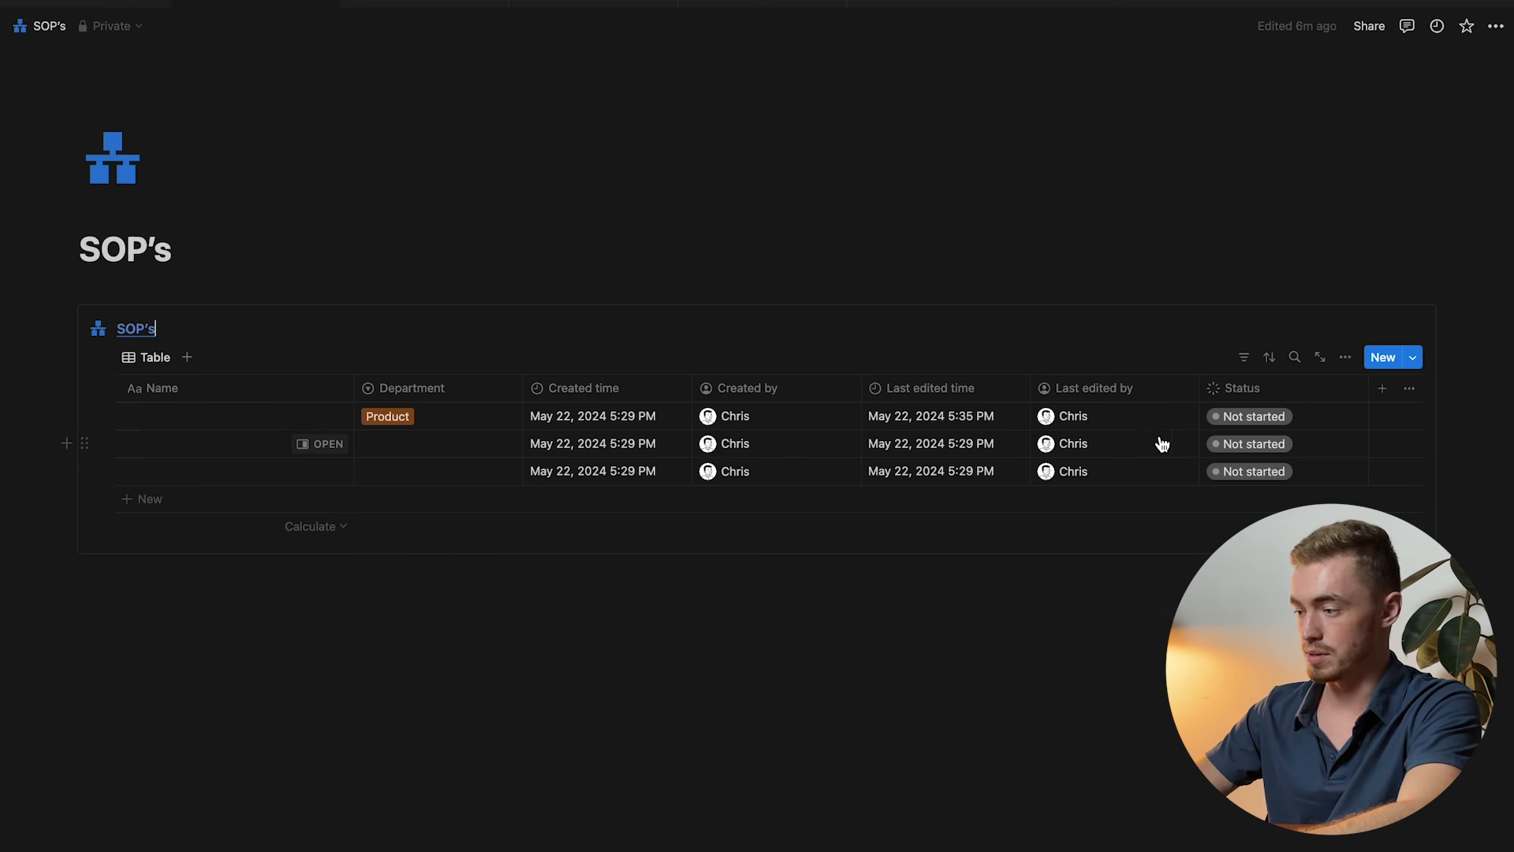
Create a new template for the SOP database and give it a light gray circle icon.
left_click(1414, 359)
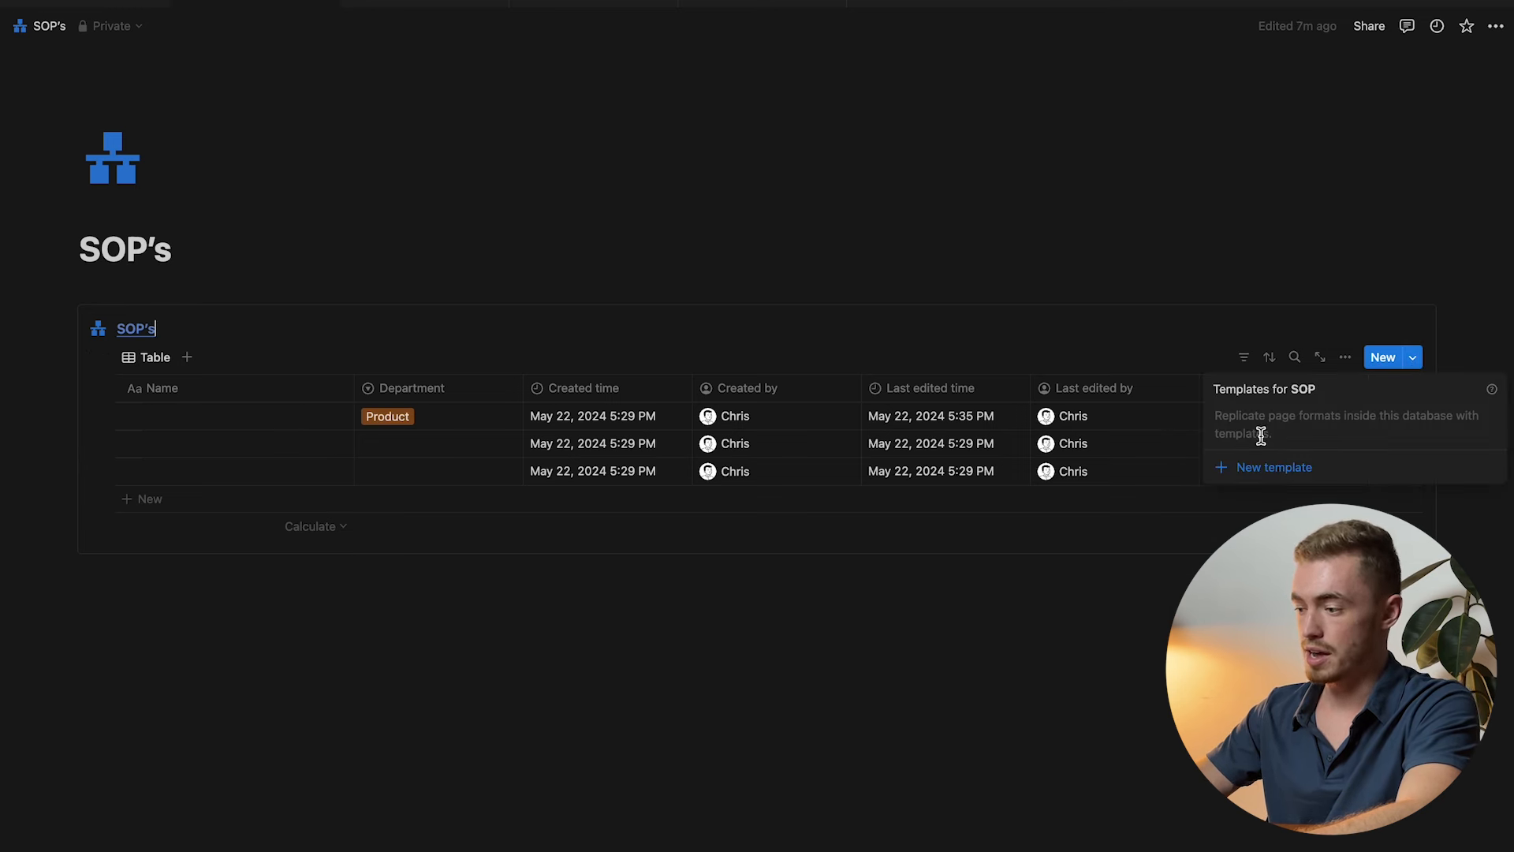
left_click(1312, 472)
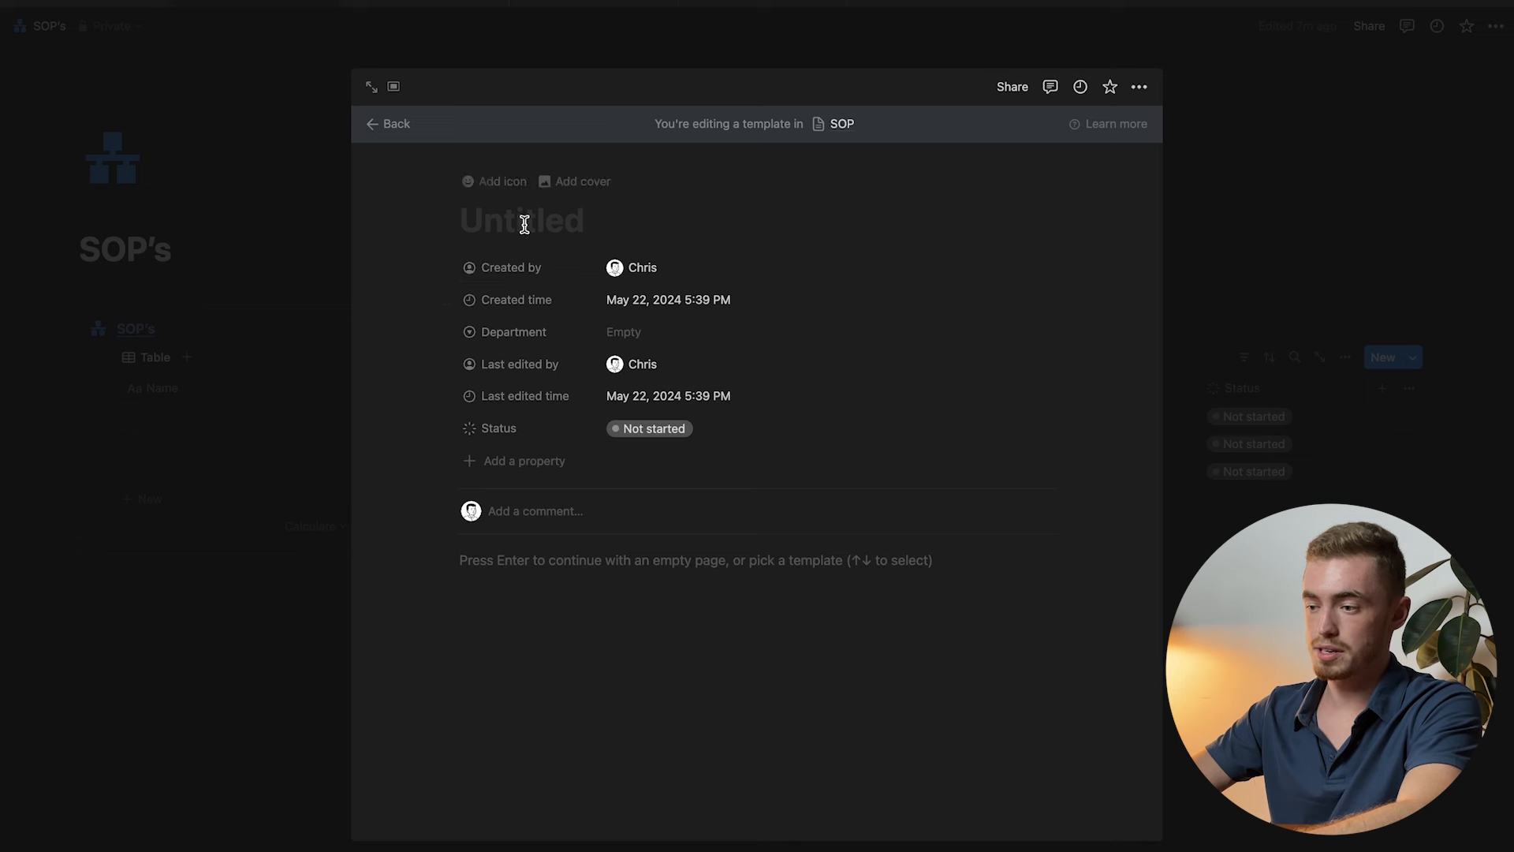
left_click(489, 189)
left_click(398, 310)
left_click(643, 352)
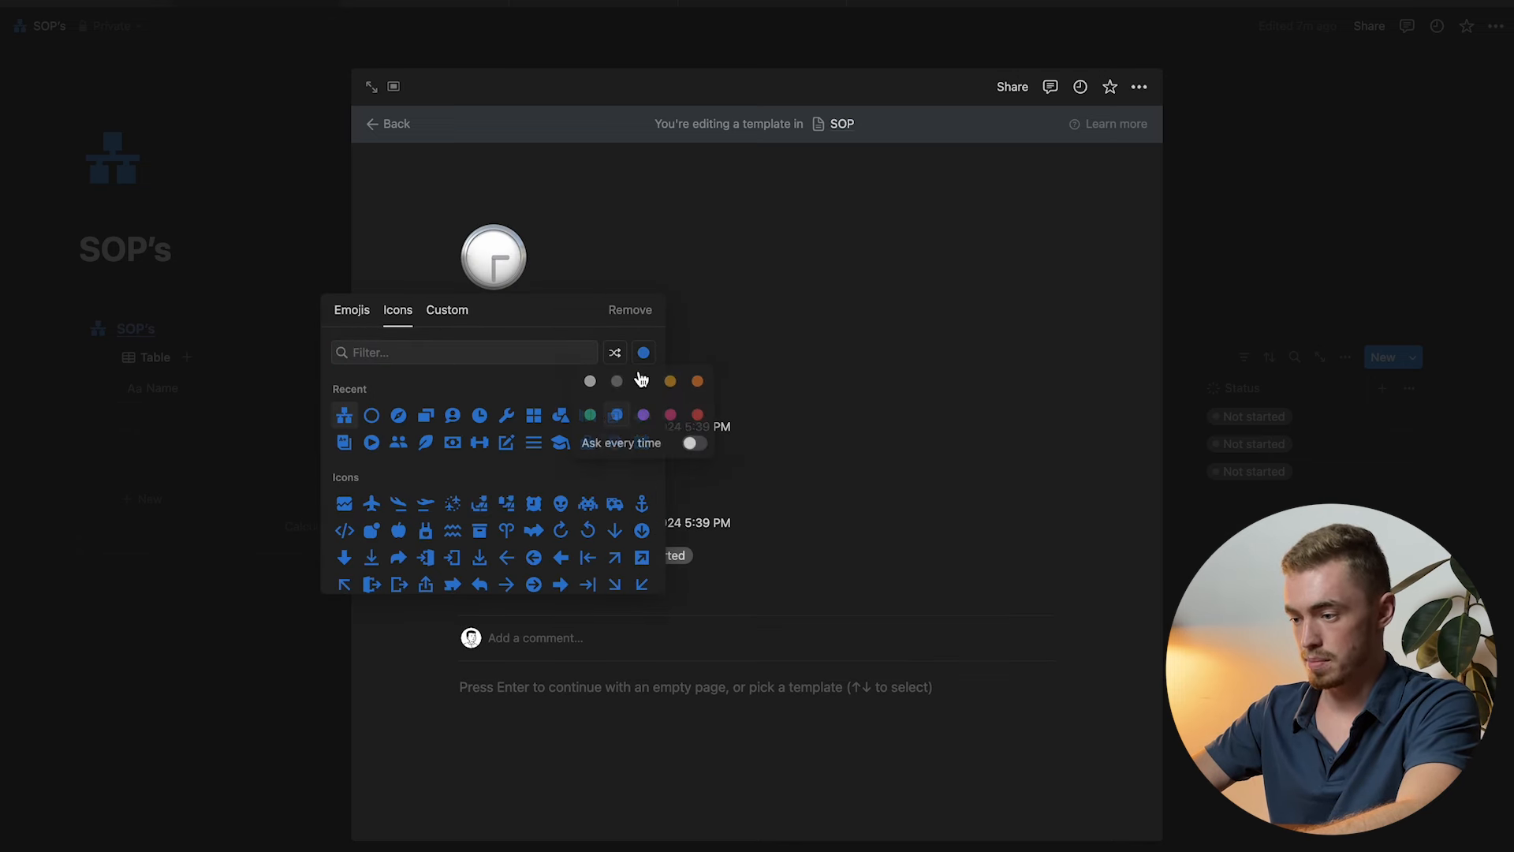
left_click(592, 383)
left_click(372, 414)
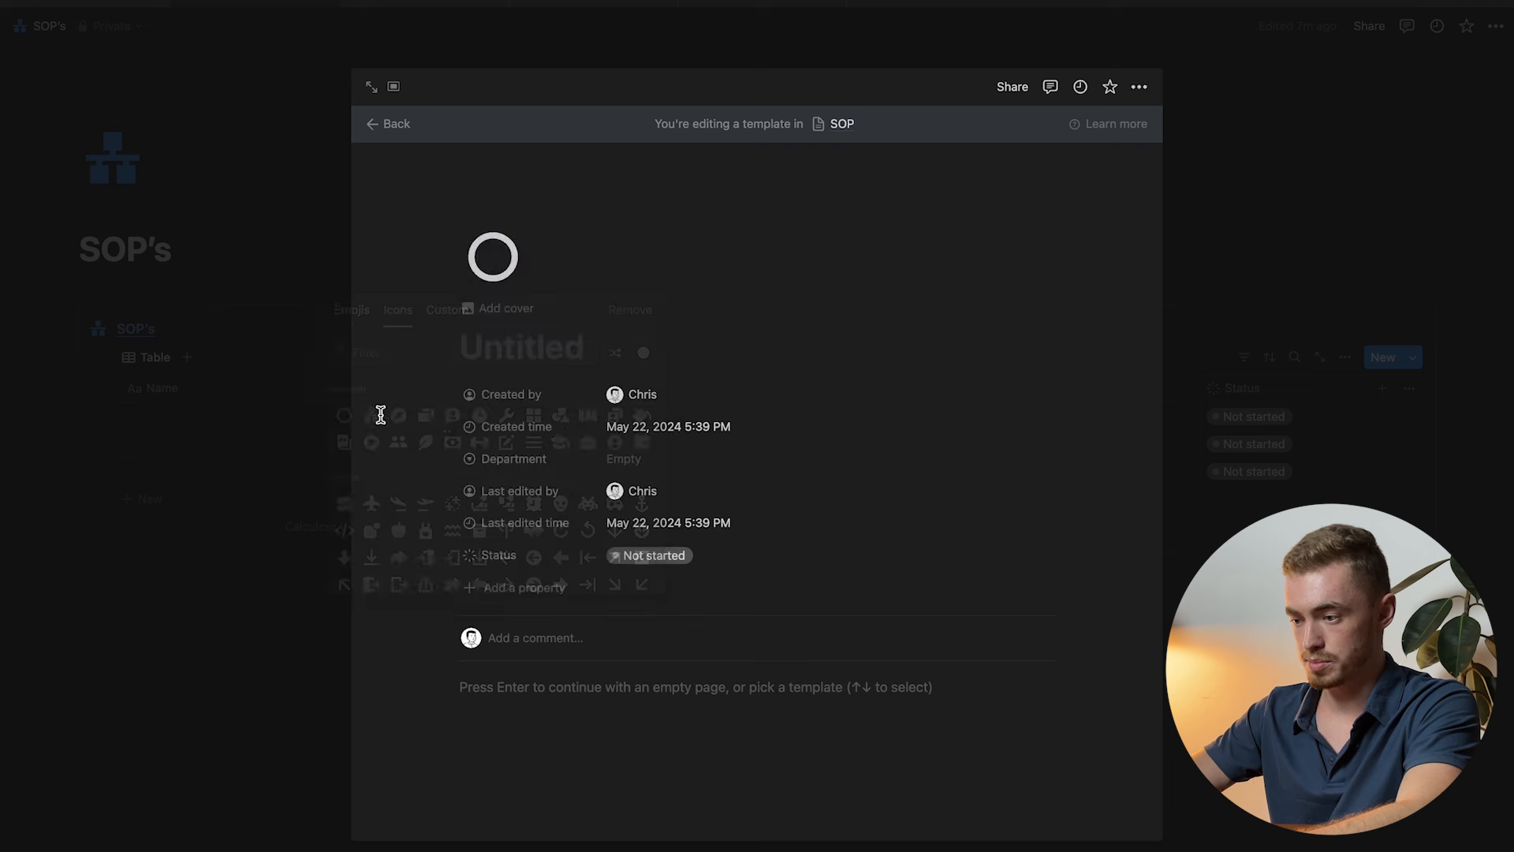
Set the Created by, Created time, Last edited by and Last edited time properties to always hide in the template.
left_click(554, 402)
mouse_move(623, 484)
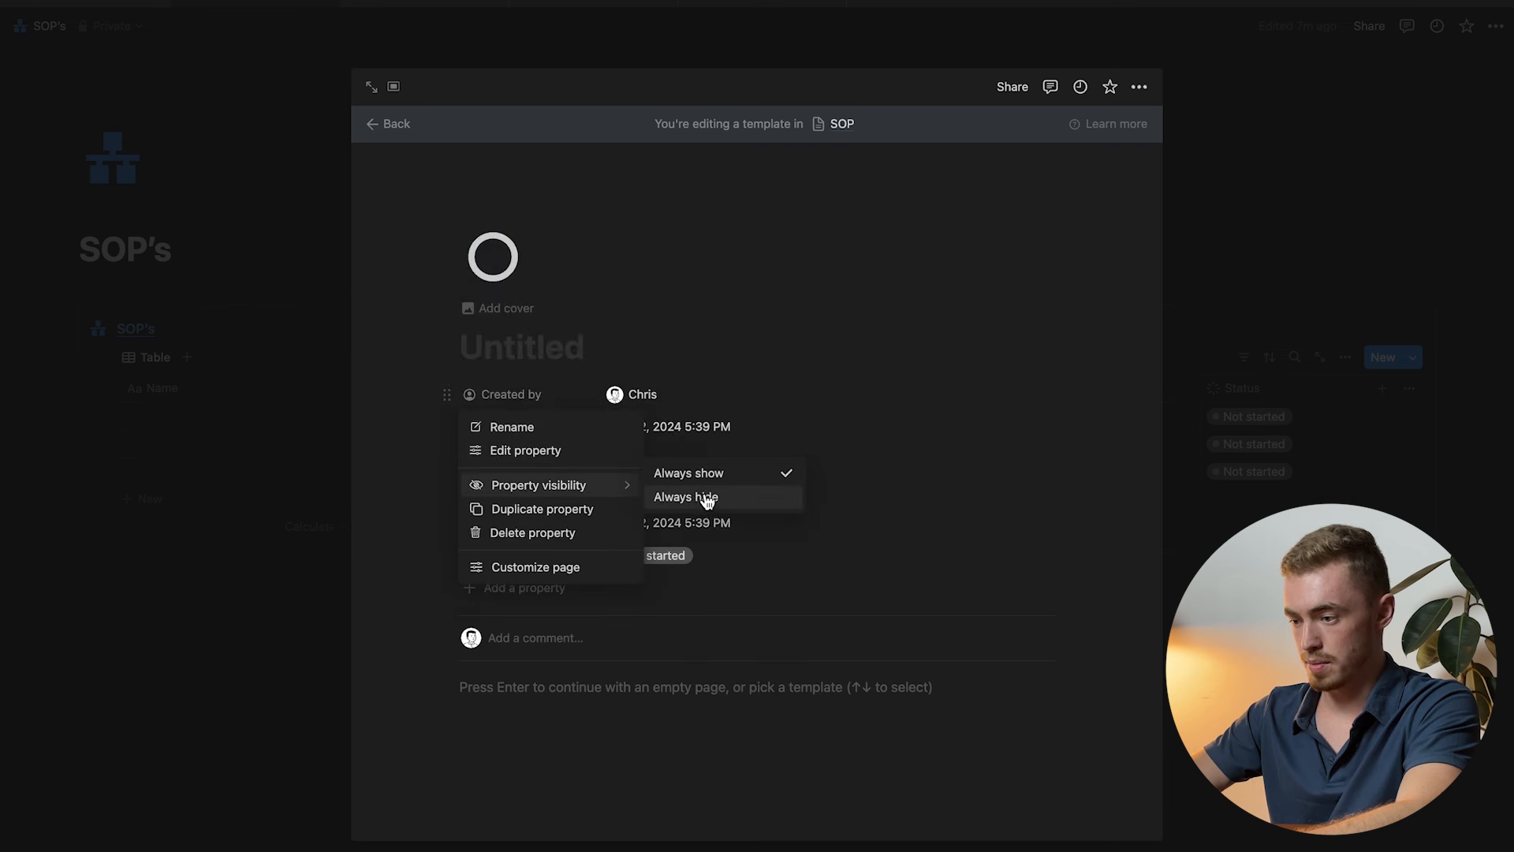
left_click(707, 497)
left_click(554, 402)
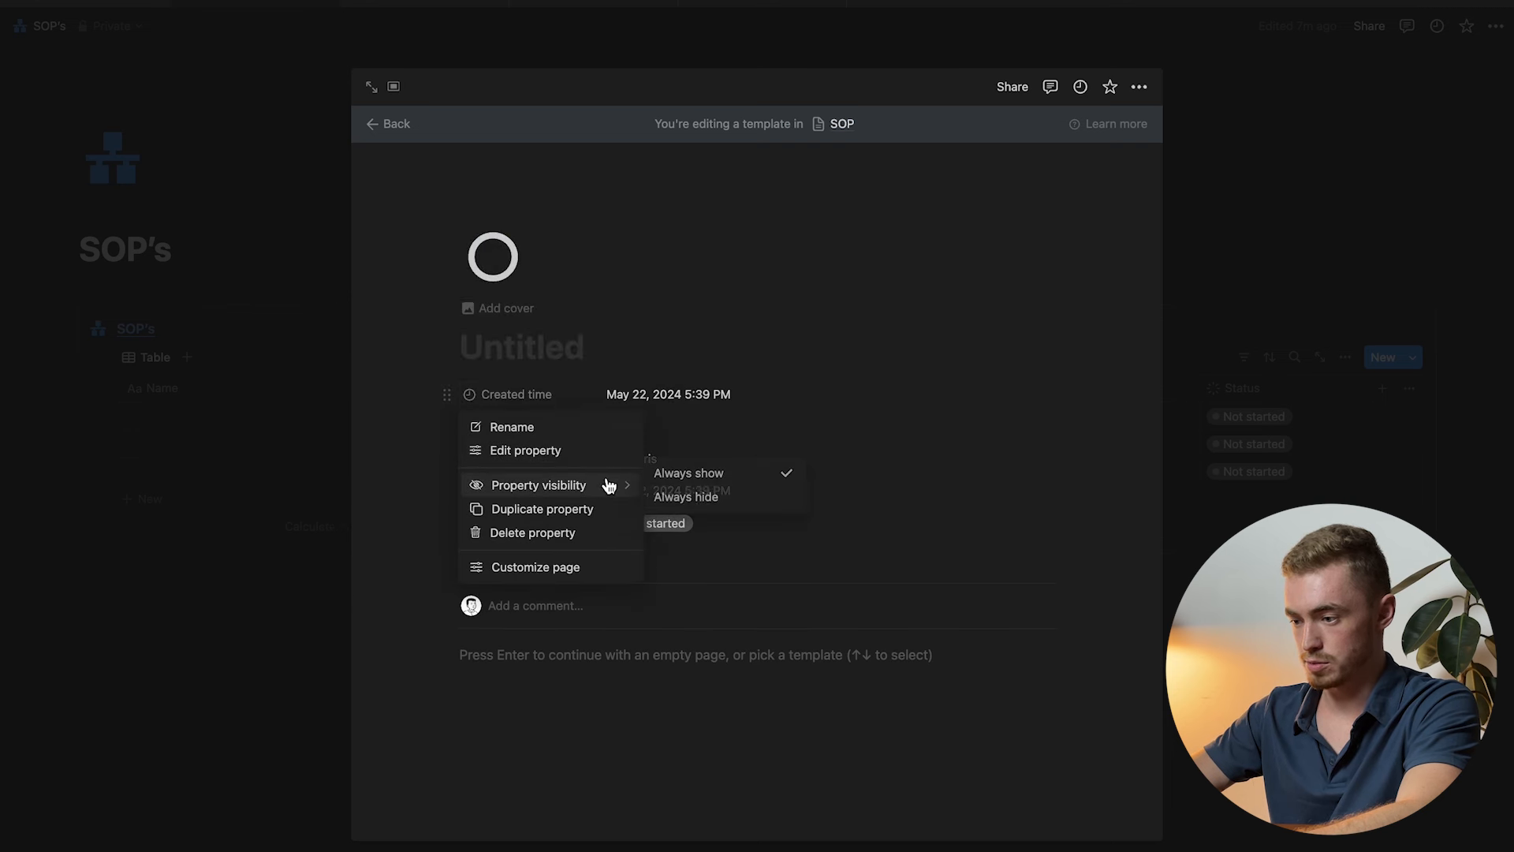
left_click(694, 501)
left_click(518, 418)
mouse_move(621, 503)
left_click(702, 542)
left_click(520, 426)
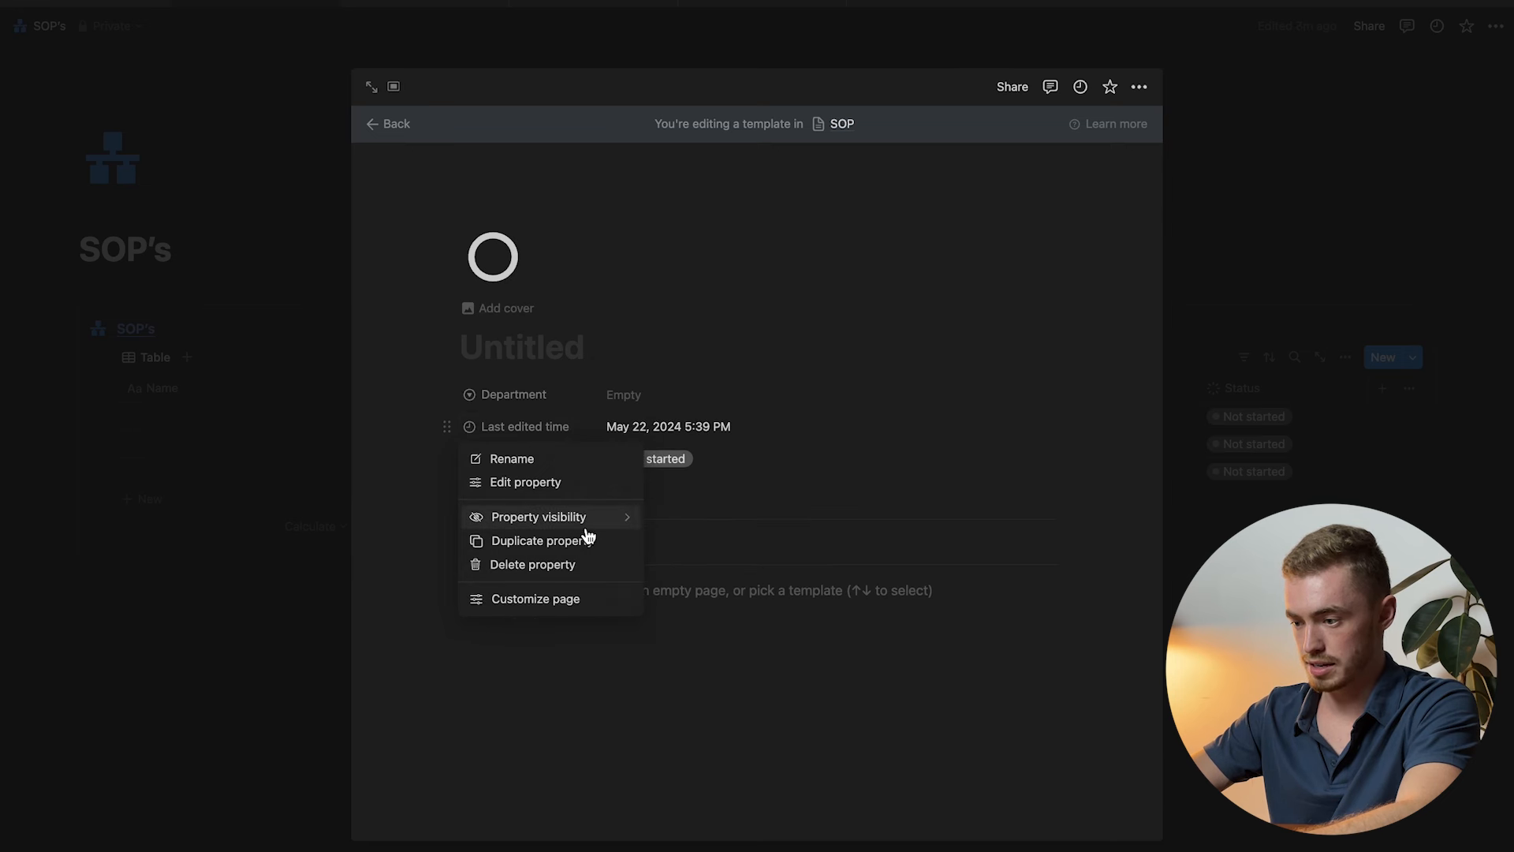
left_click(720, 533)
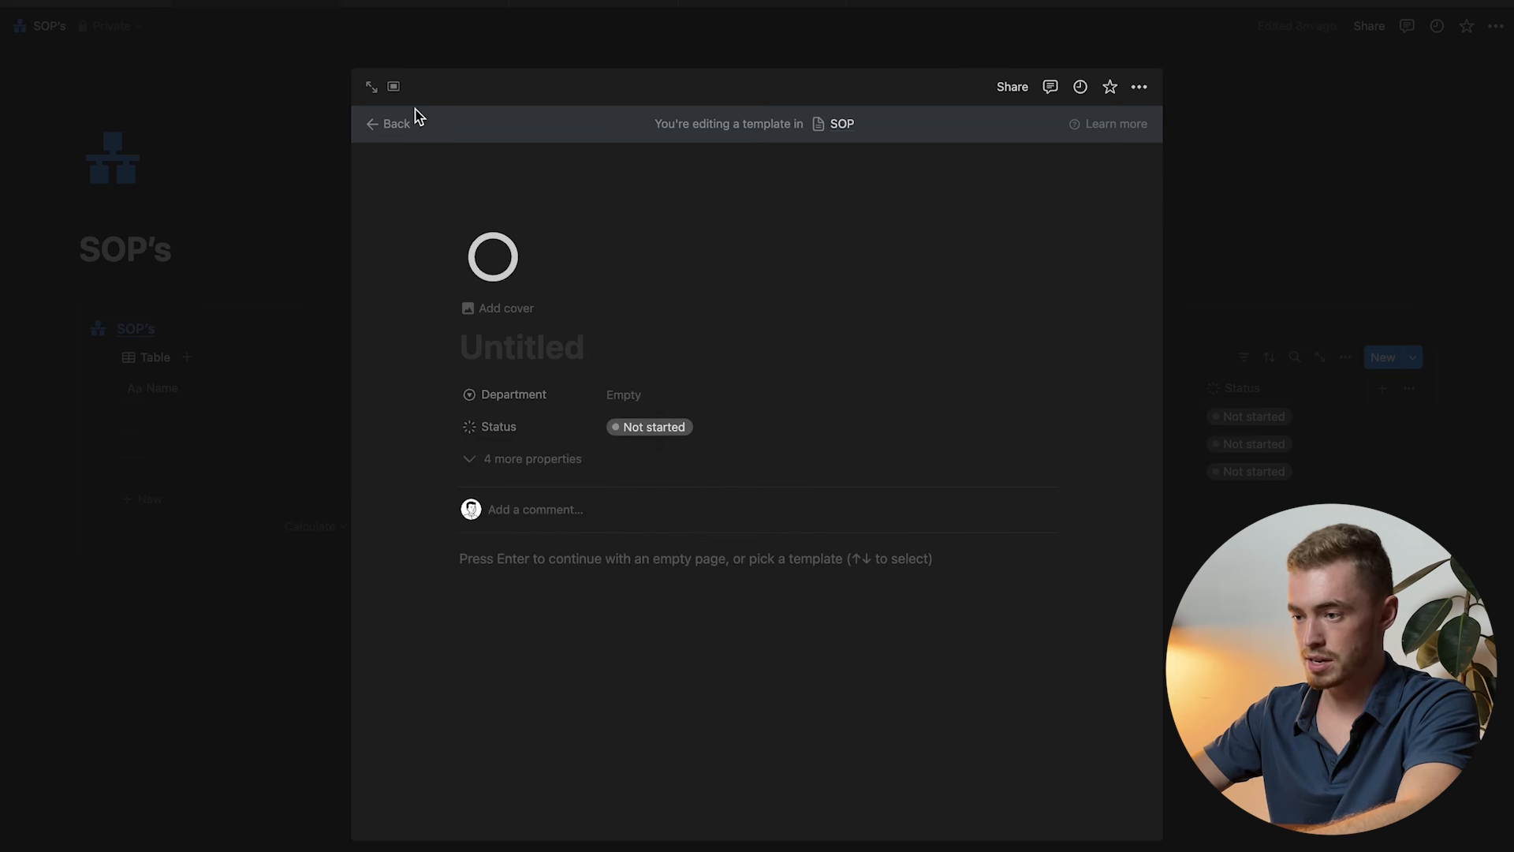
Open the template as a full page and add a callout reading "Purpose (Why this SOP exists and what it aims to accomplish)".
left_click(370, 87)
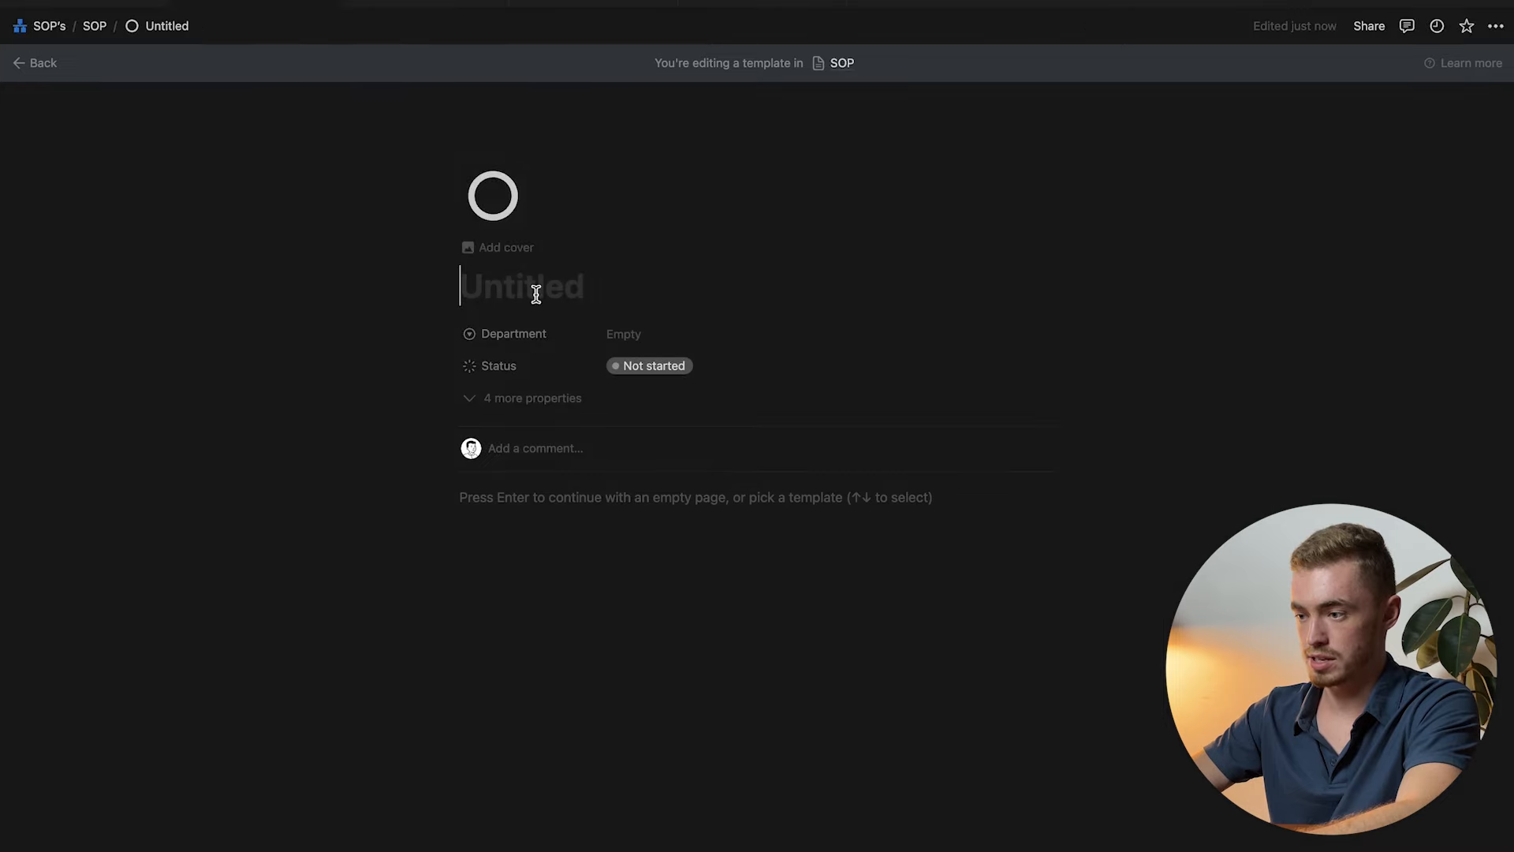
key("Return")
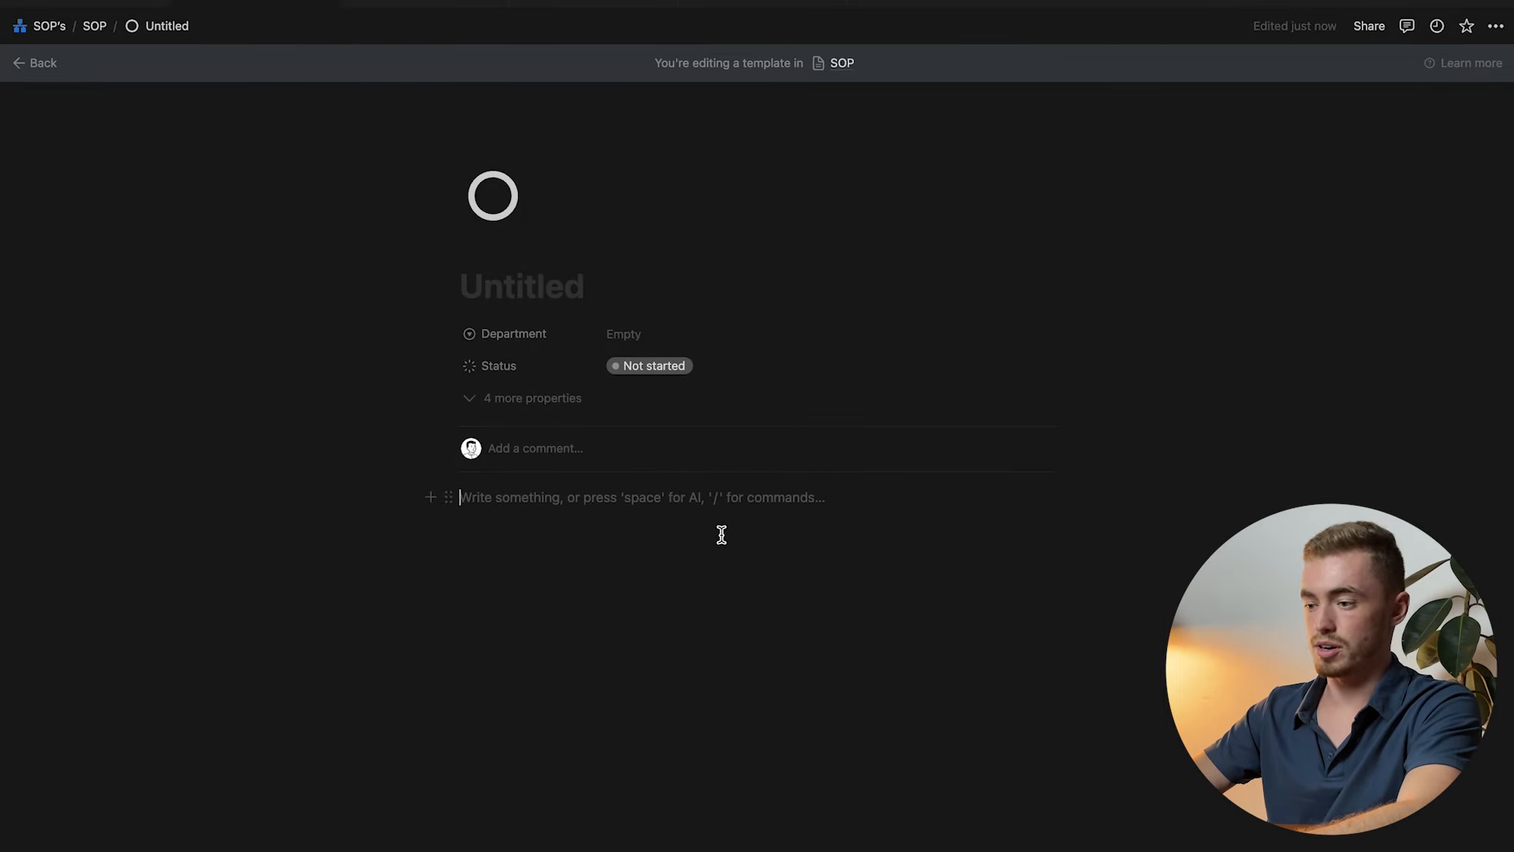
left_click(507, 286)
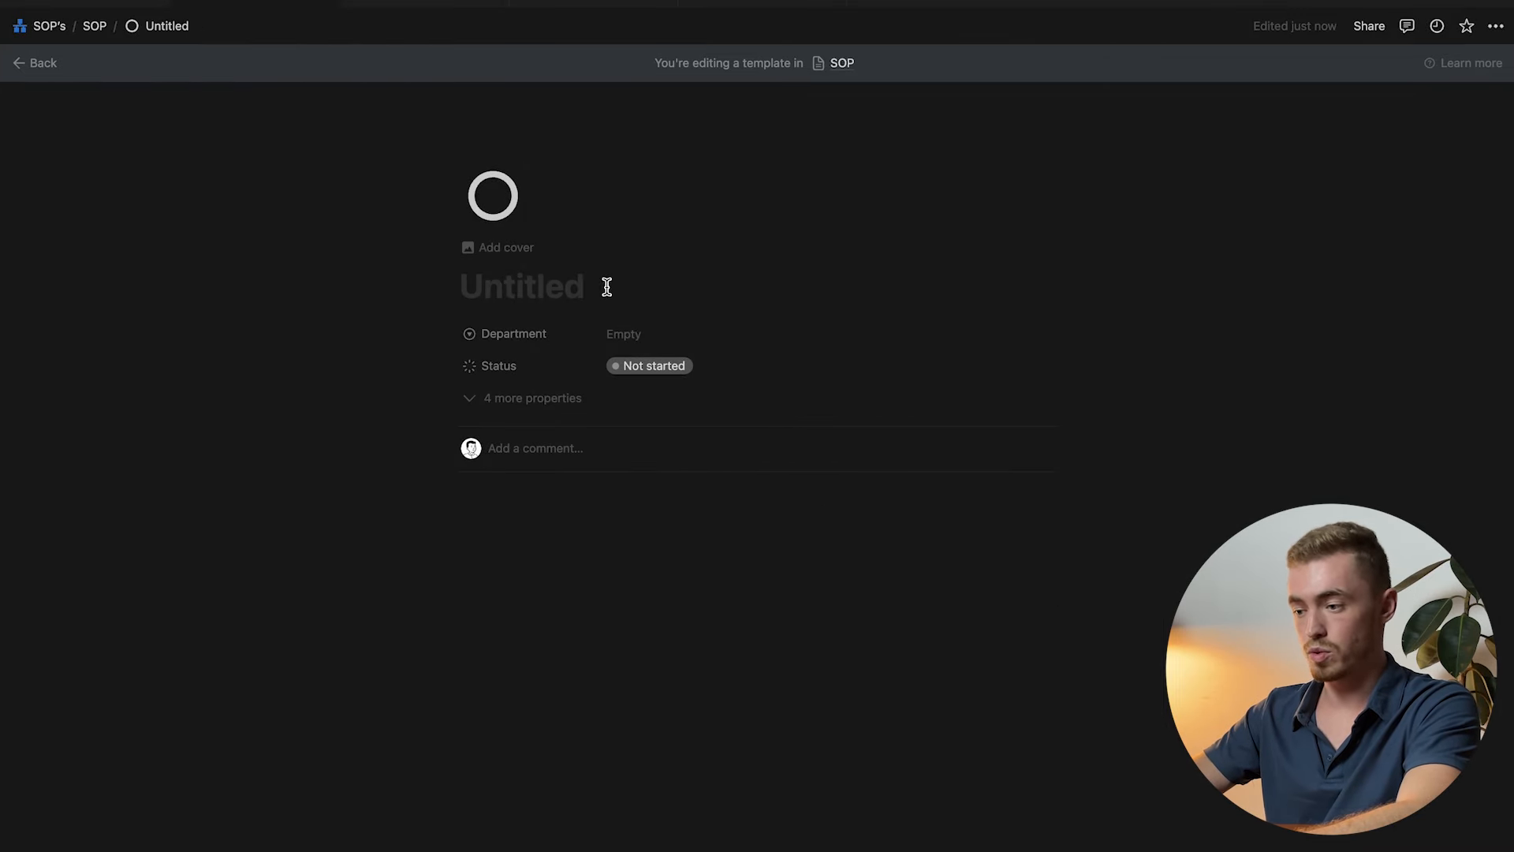
left_click(550, 505)
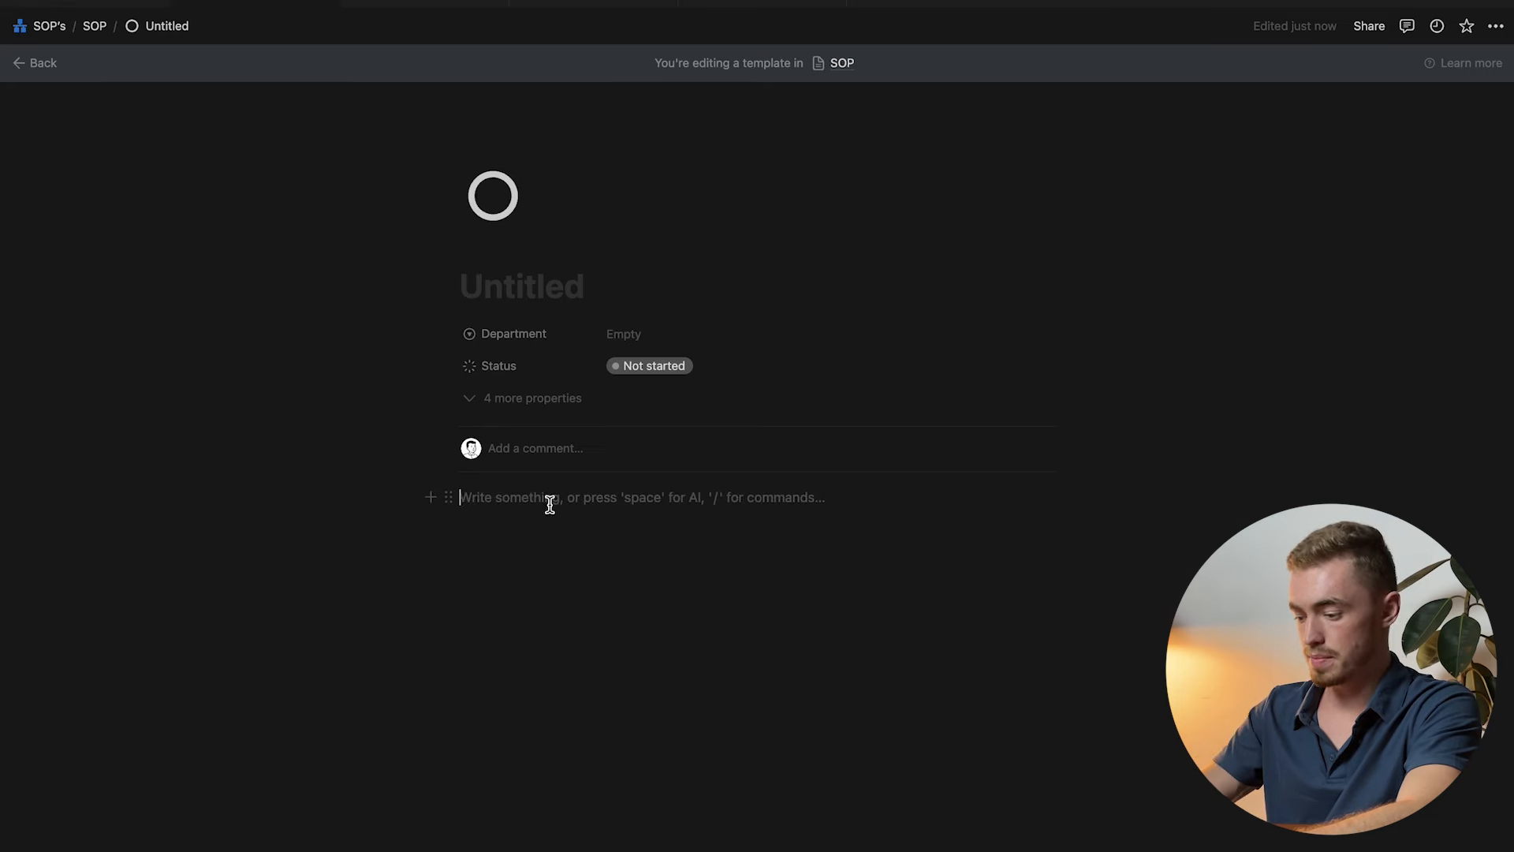
type("/ca")
key("Return")
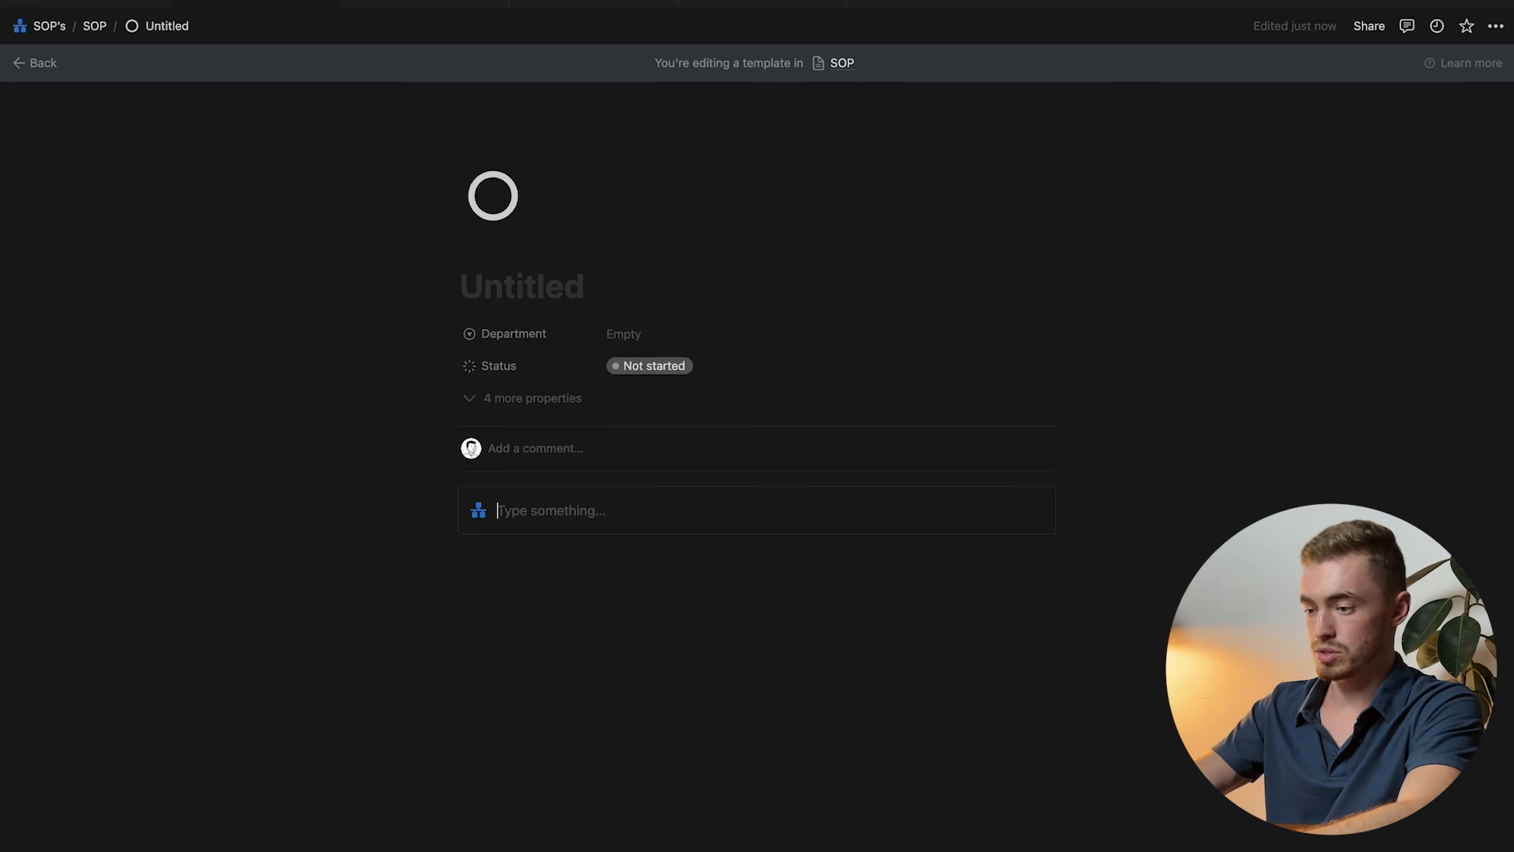
type("Purpo")
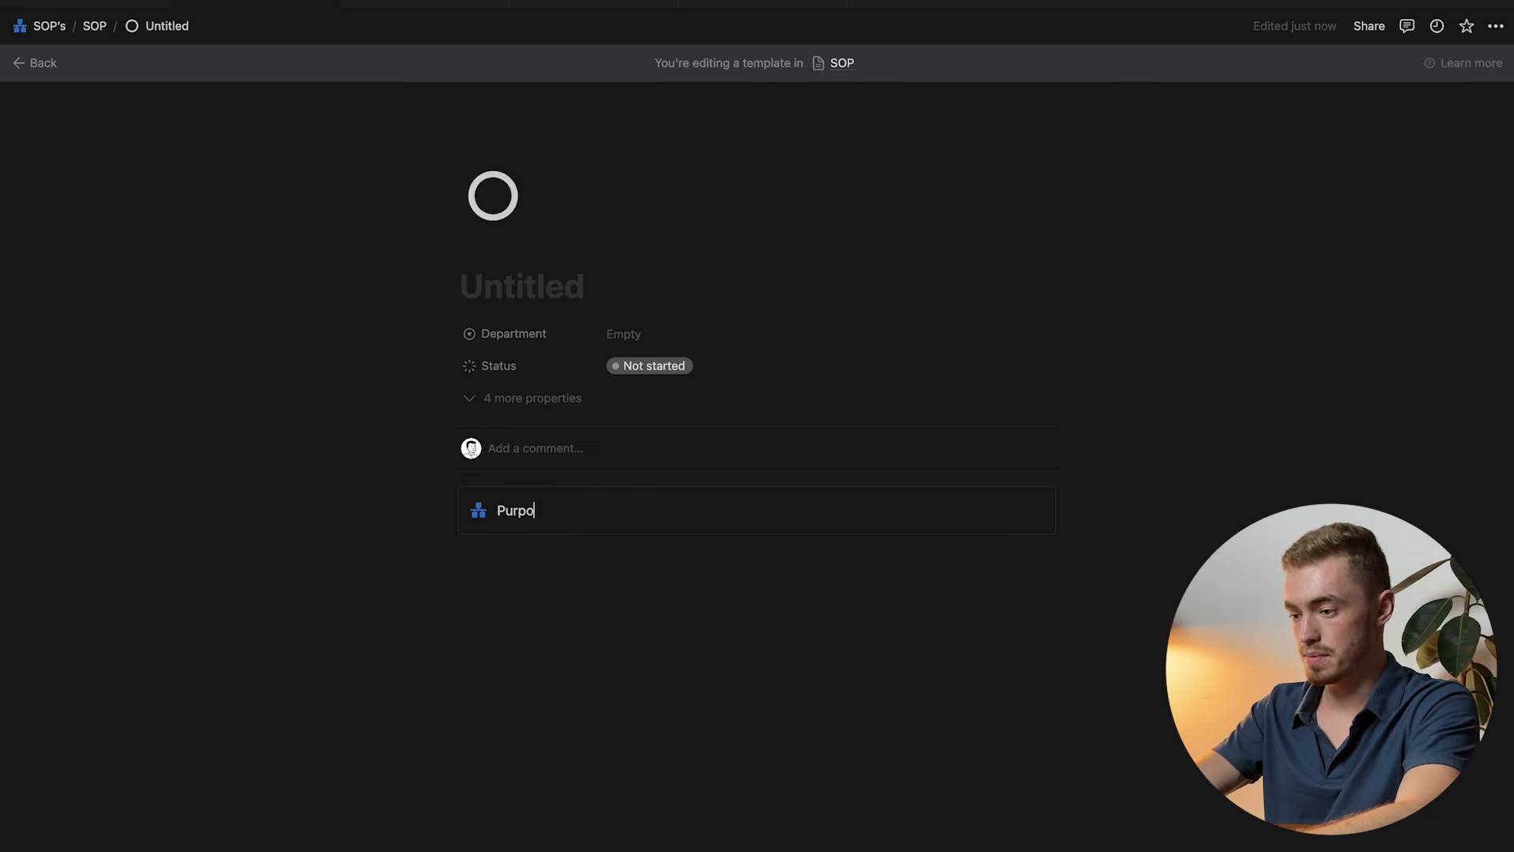
type("se")
type("(Why this SOP exists and what it aims to accomplish)")
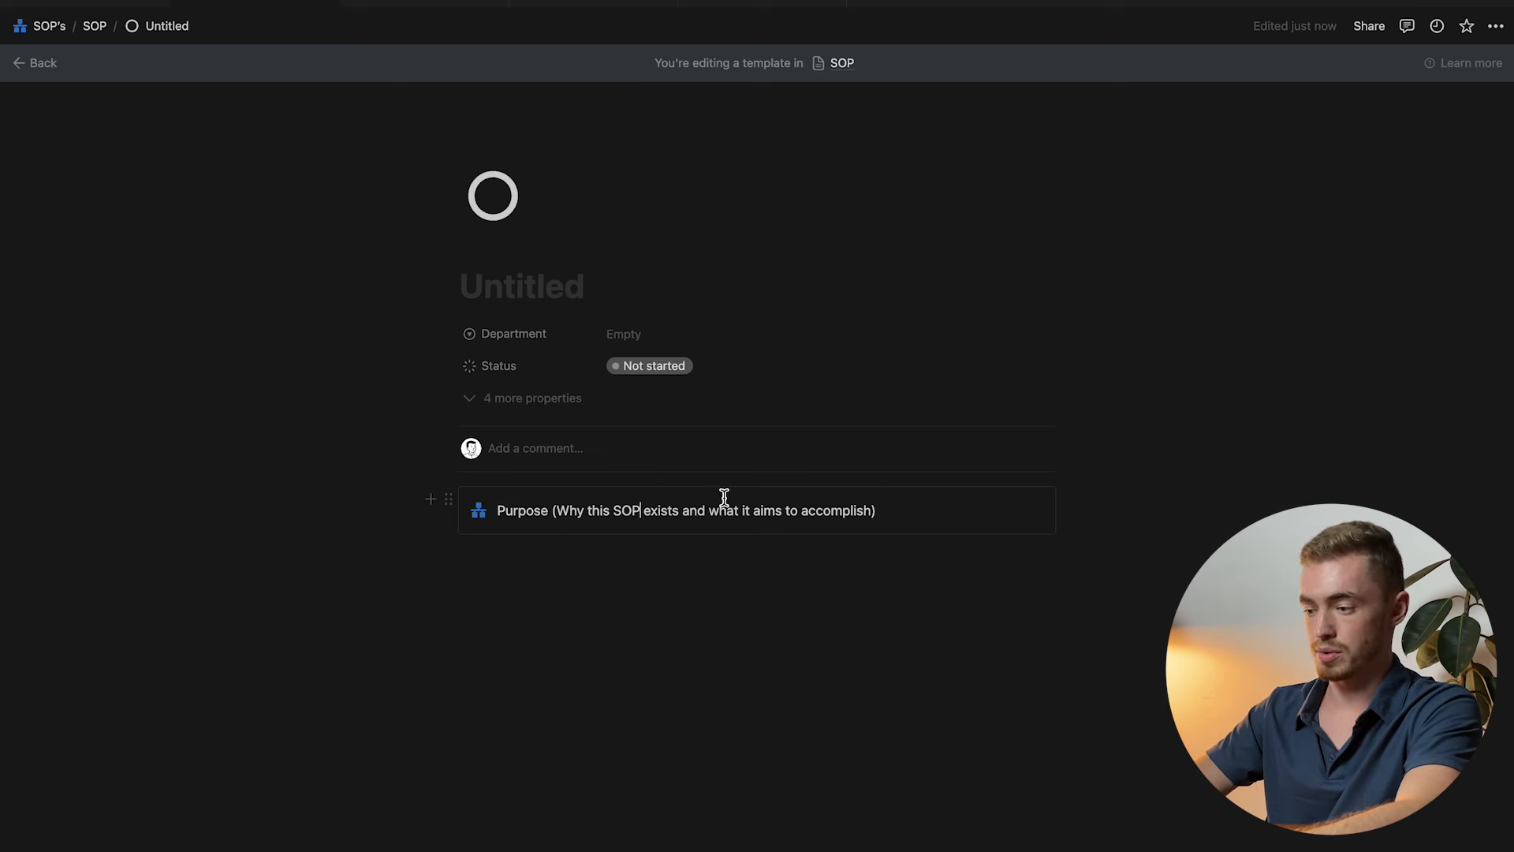
Add a new block inside the Purpose callout and turn it into an empty bulleted list item.
key("Return")
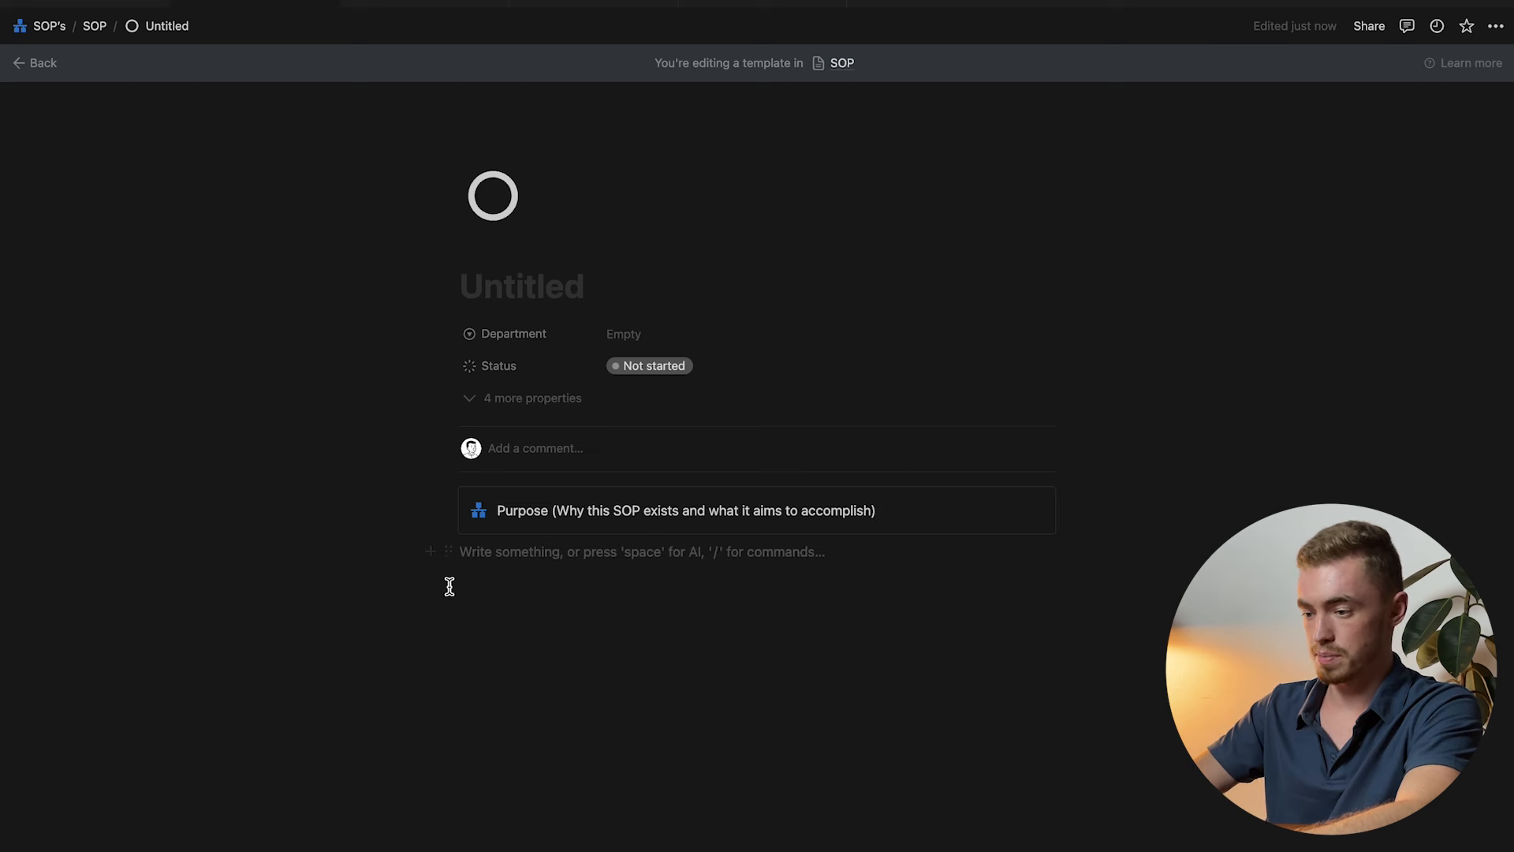
left_click_drag(451, 550, 582, 530)
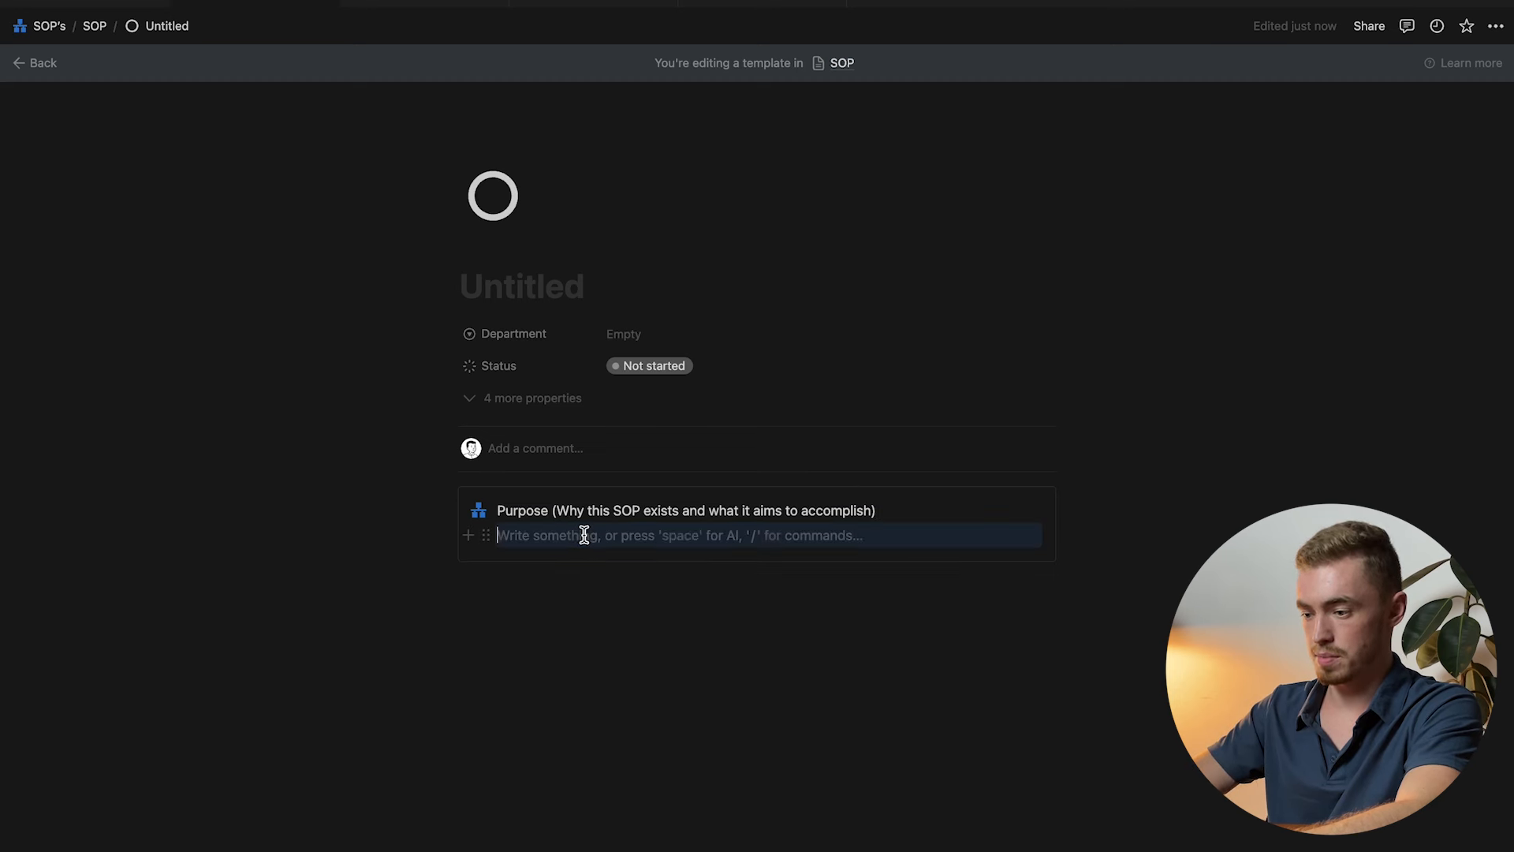
type("-")
key("space")
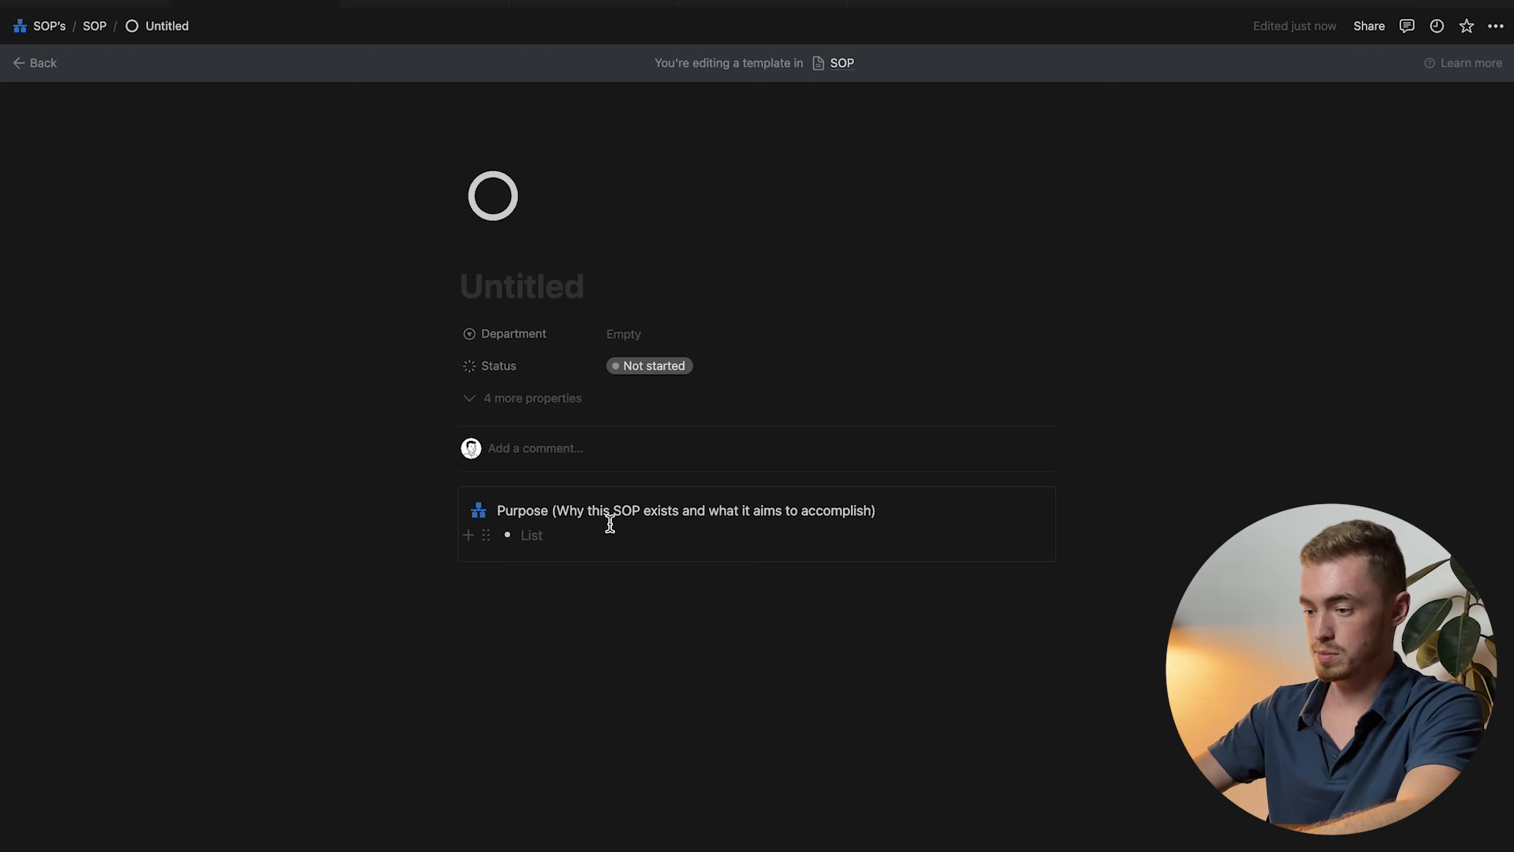
Make the callout's heading line bold and color its parenthesized description gray.
double_click(506, 511)
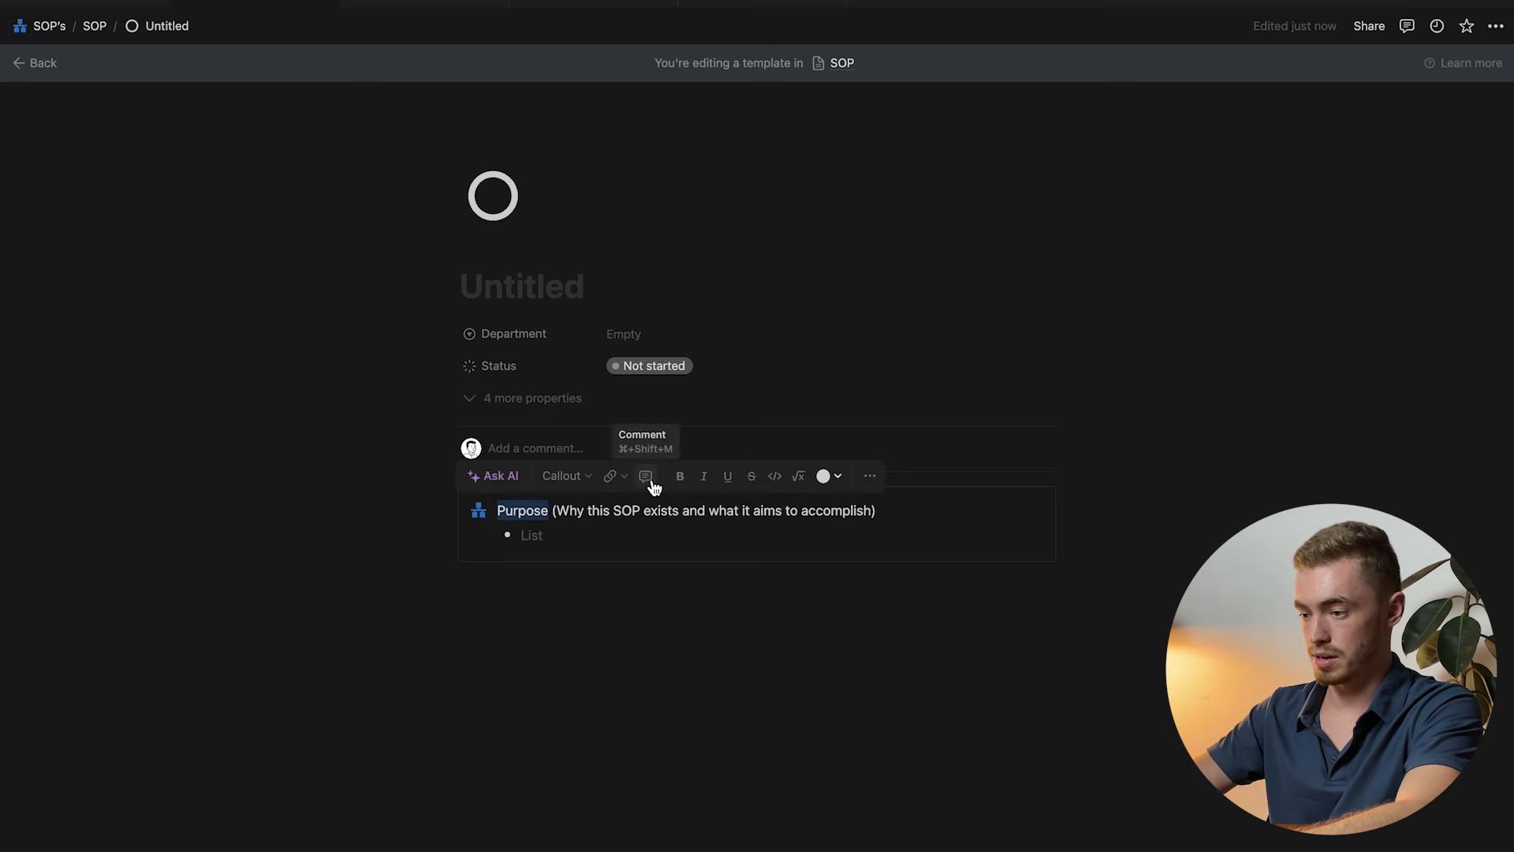
left_click(680, 476)
left_click_drag(556, 516, 919, 524)
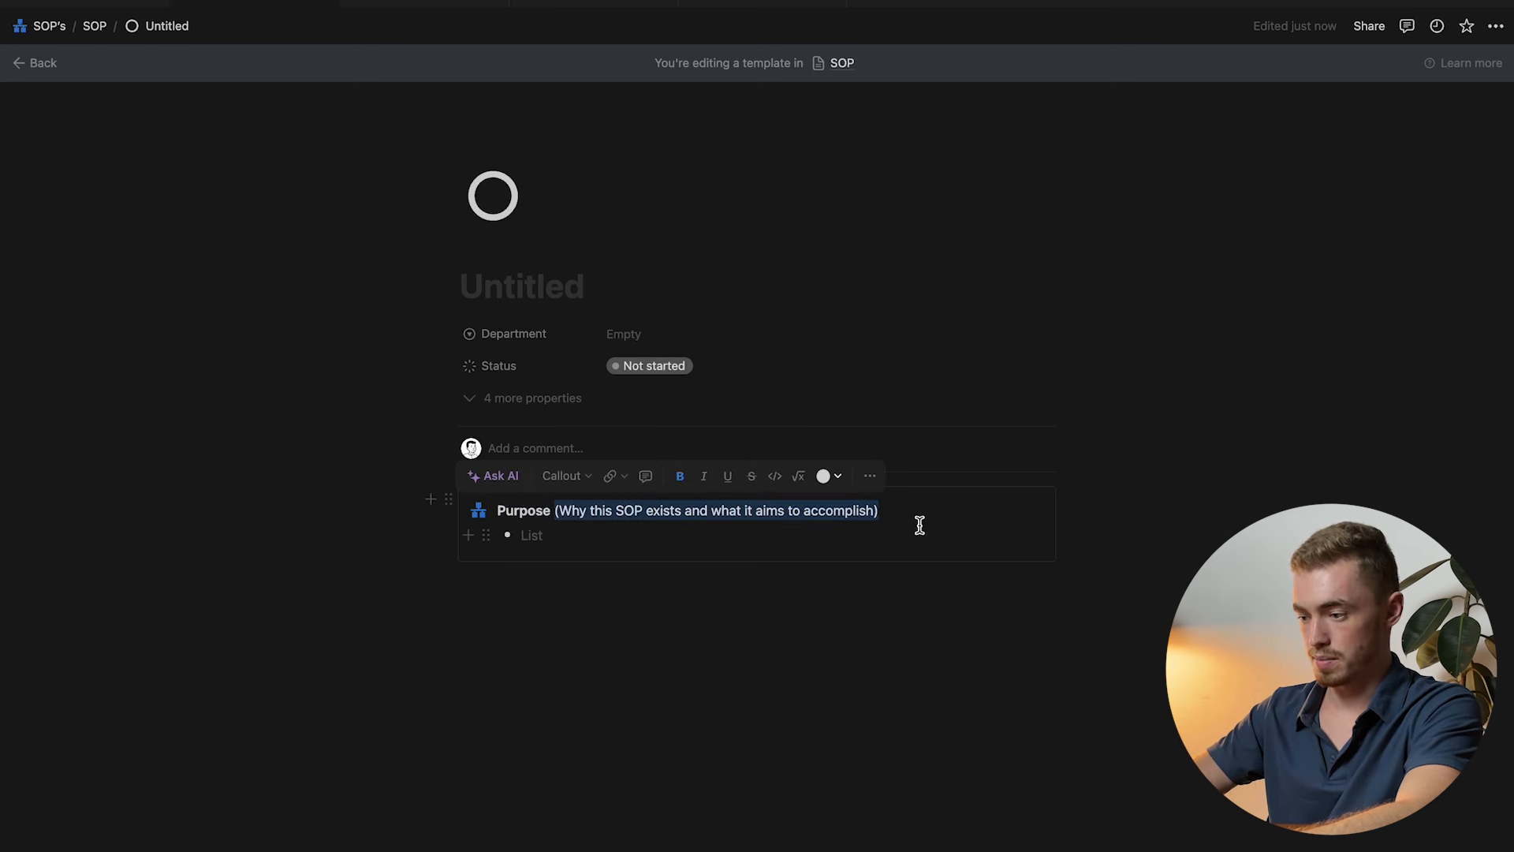
left_click(737, 475)
left_click(884, 476)
left_click(905, 417)
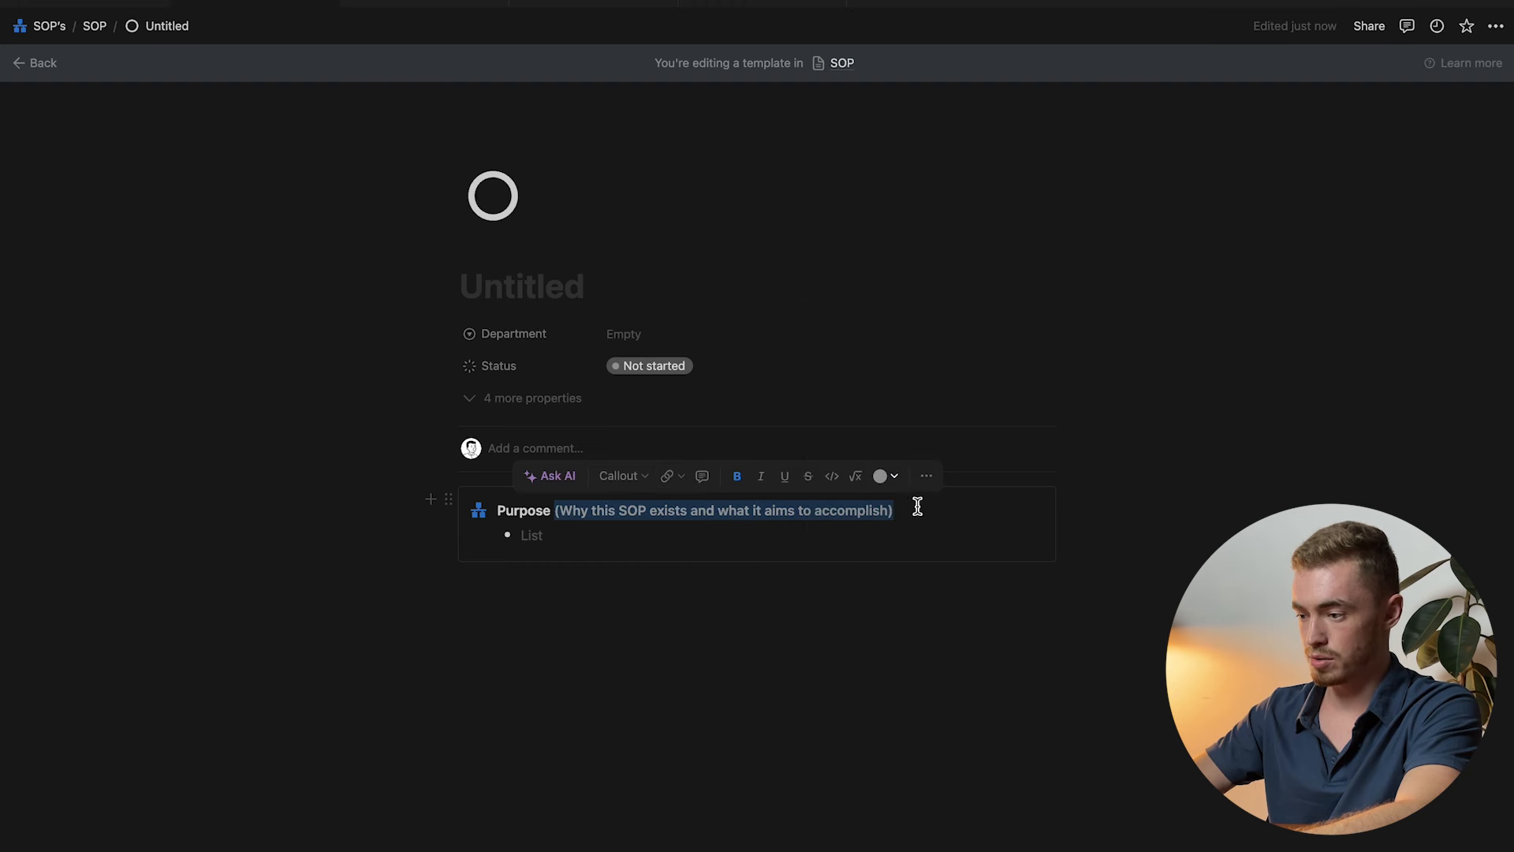
left_click(922, 508)
Give the Purpose callout a green compass icon and a green background.
left_click(480, 511)
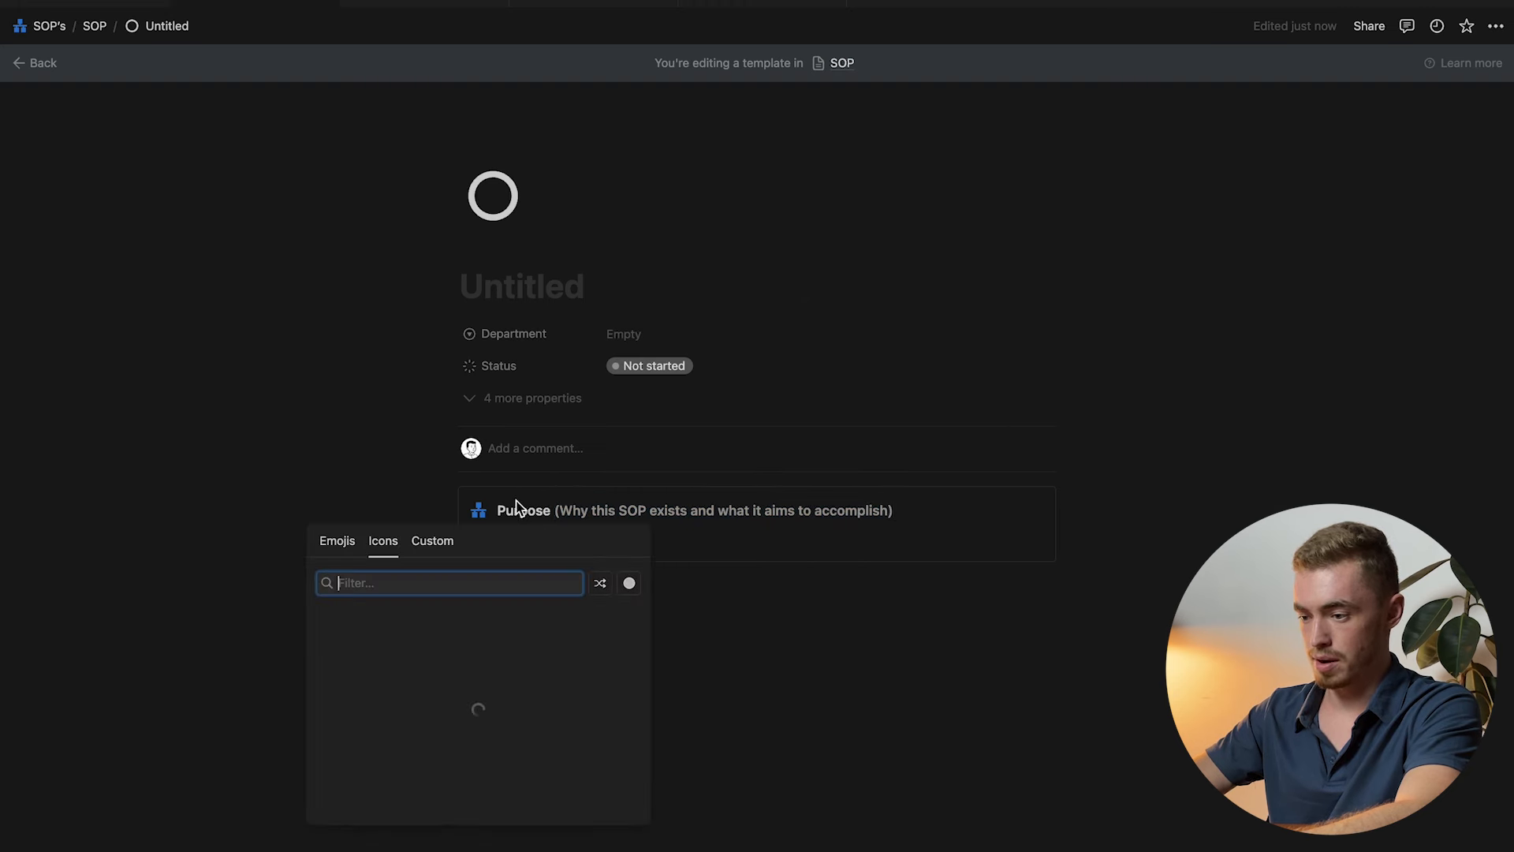
left_click(631, 583)
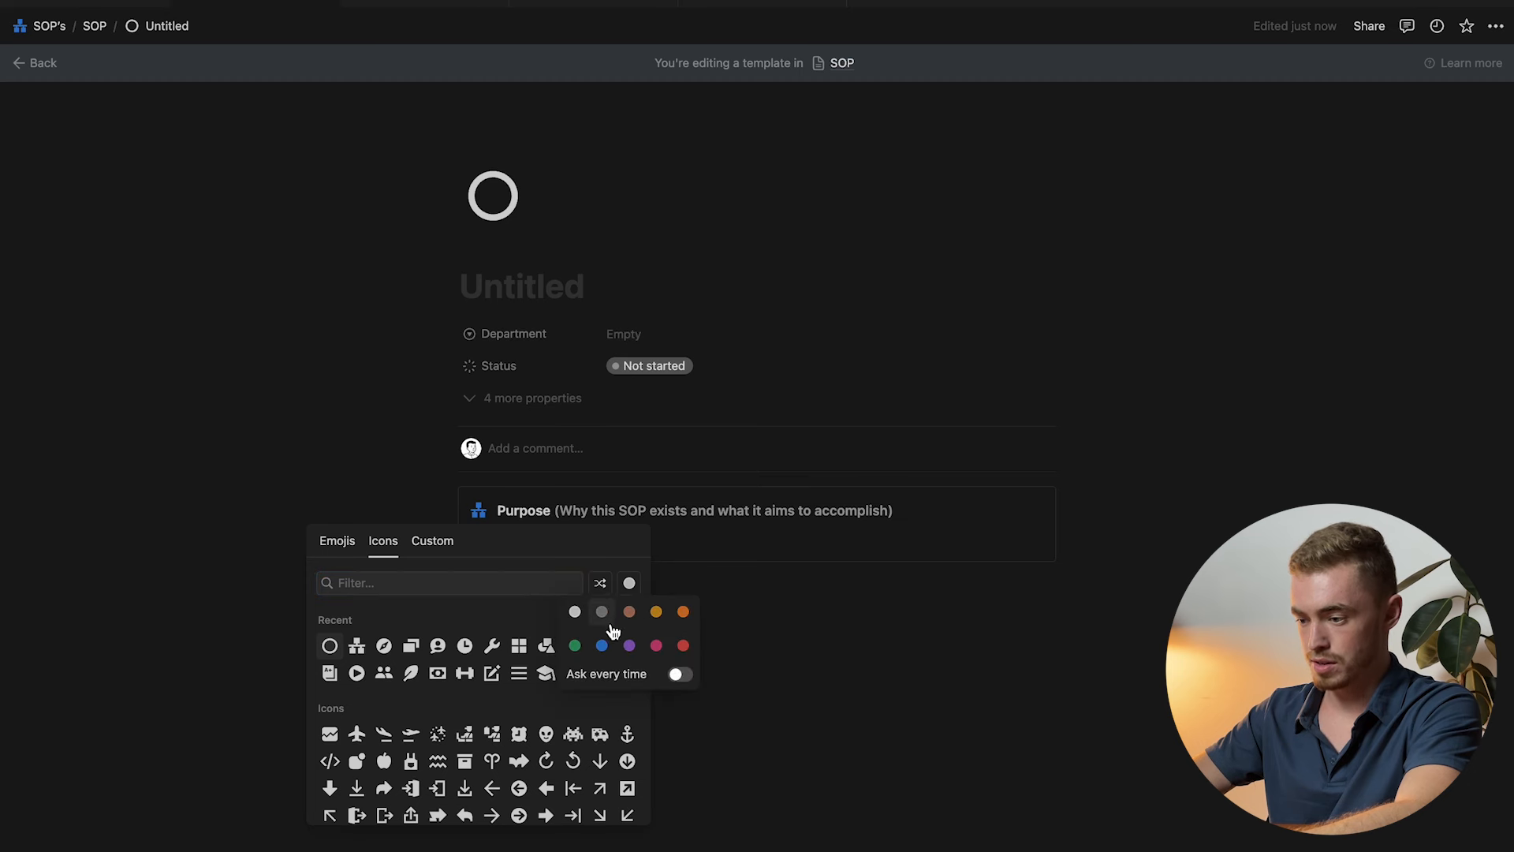
left_click(575, 645)
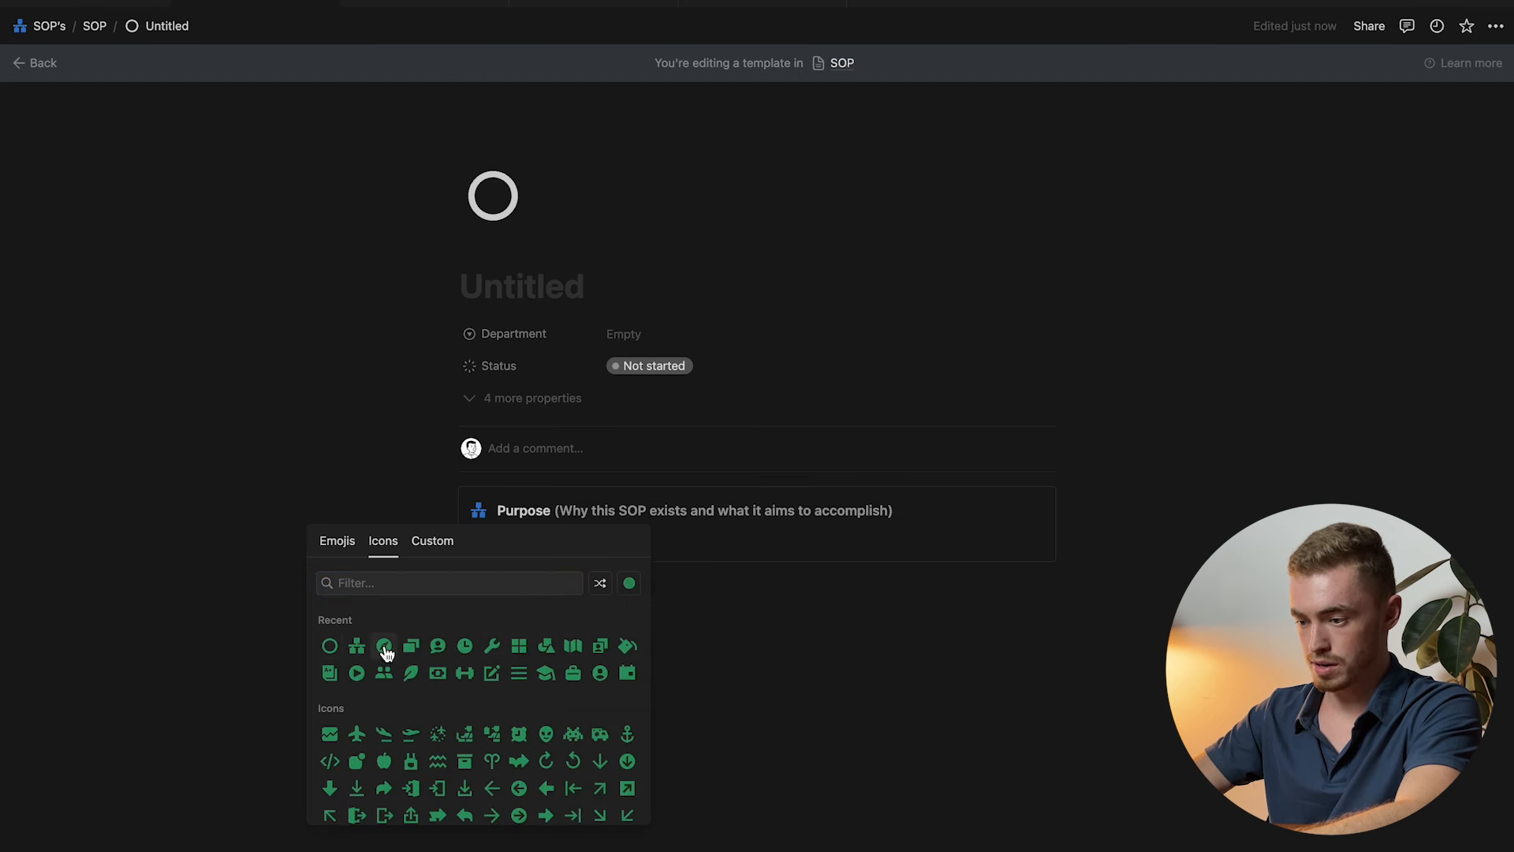
left_click(384, 645)
left_click(452, 501)
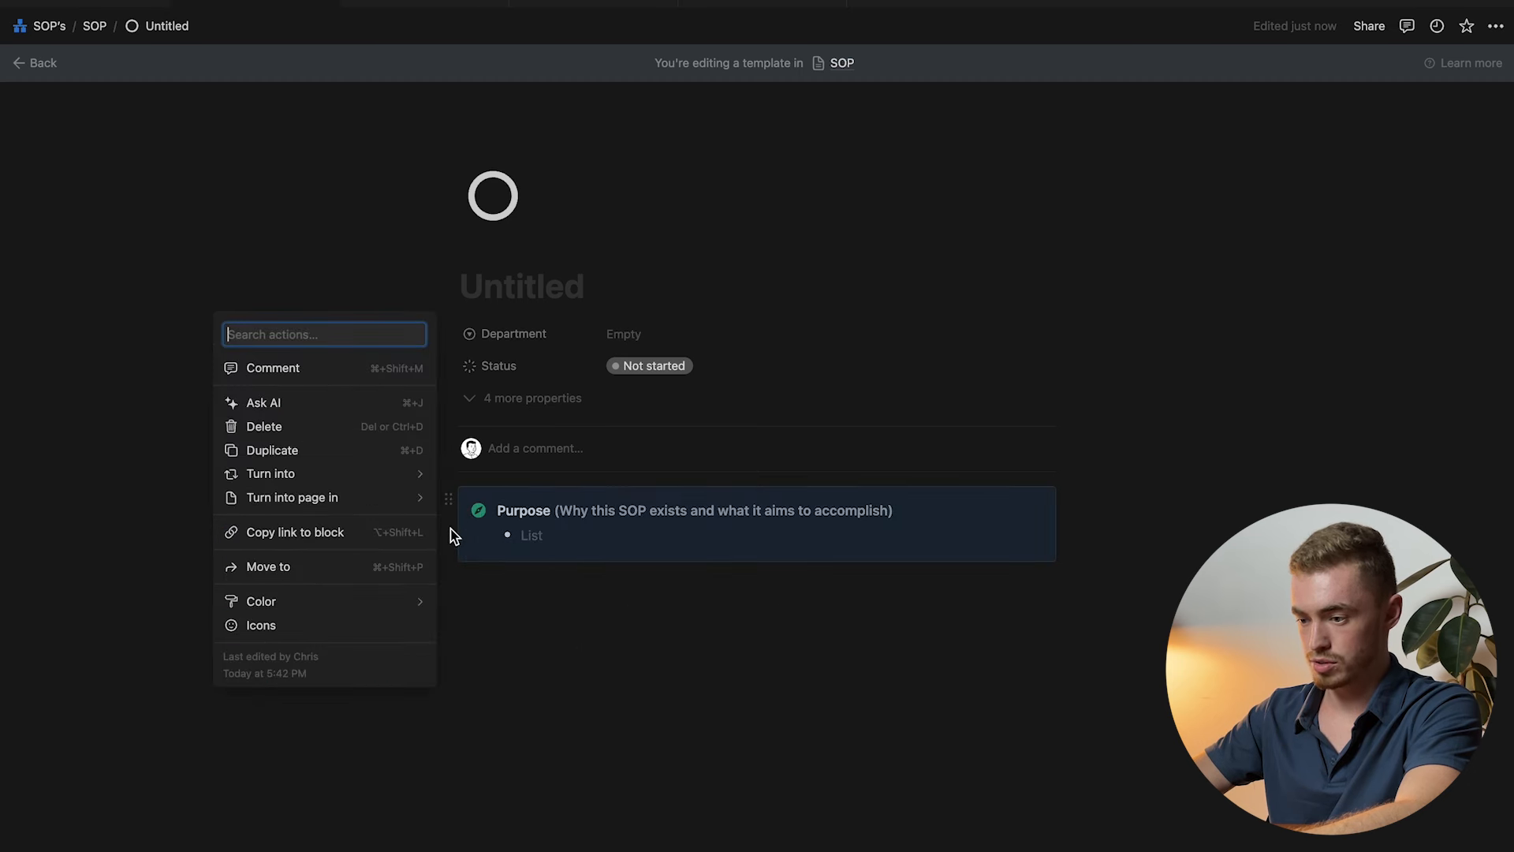
mouse_move(424, 606)
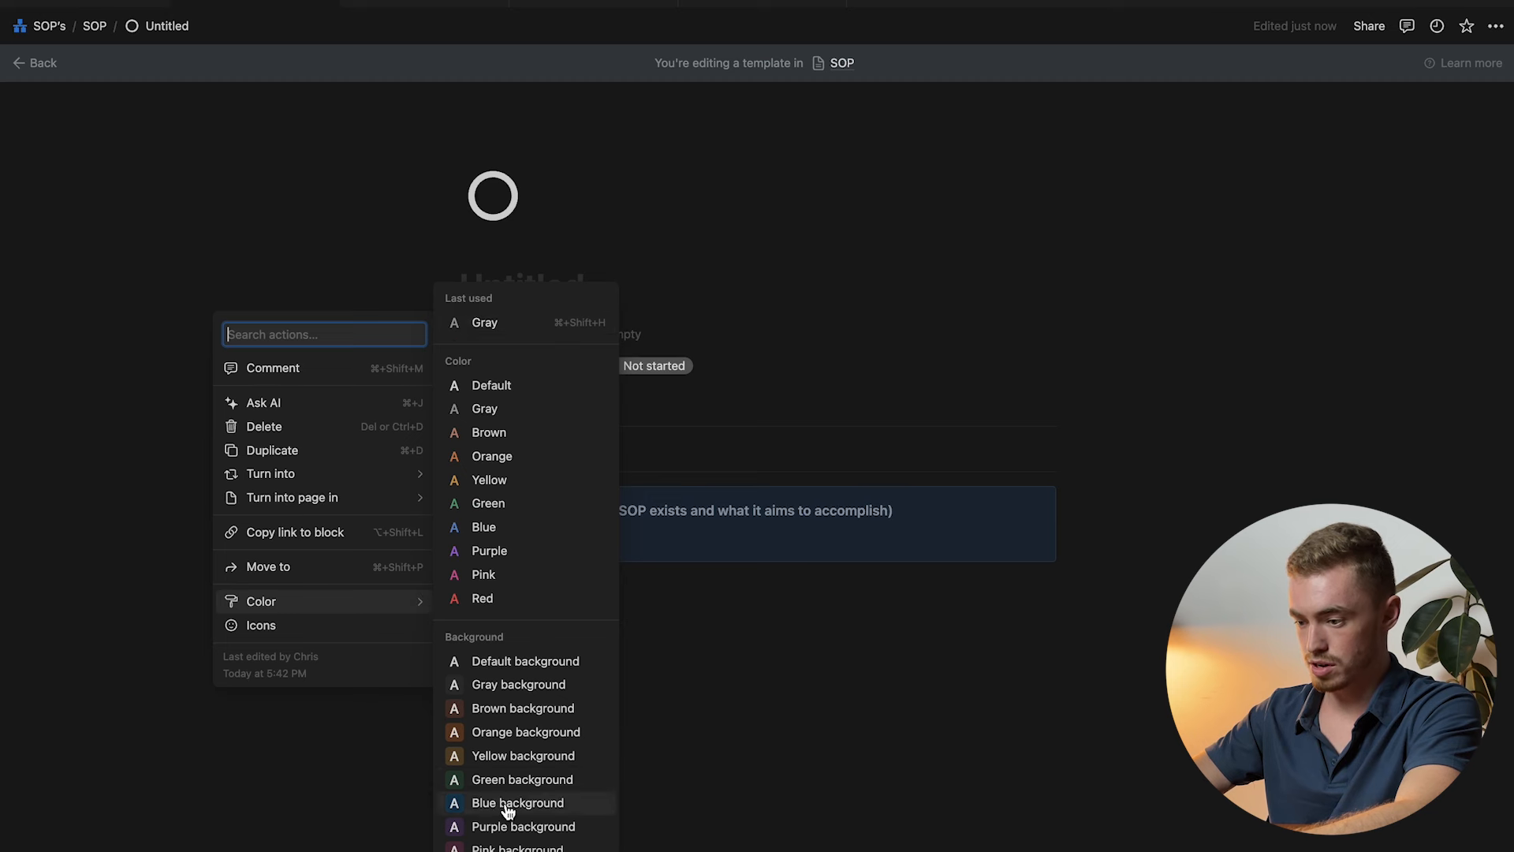
left_click(527, 780)
left_click(853, 534)
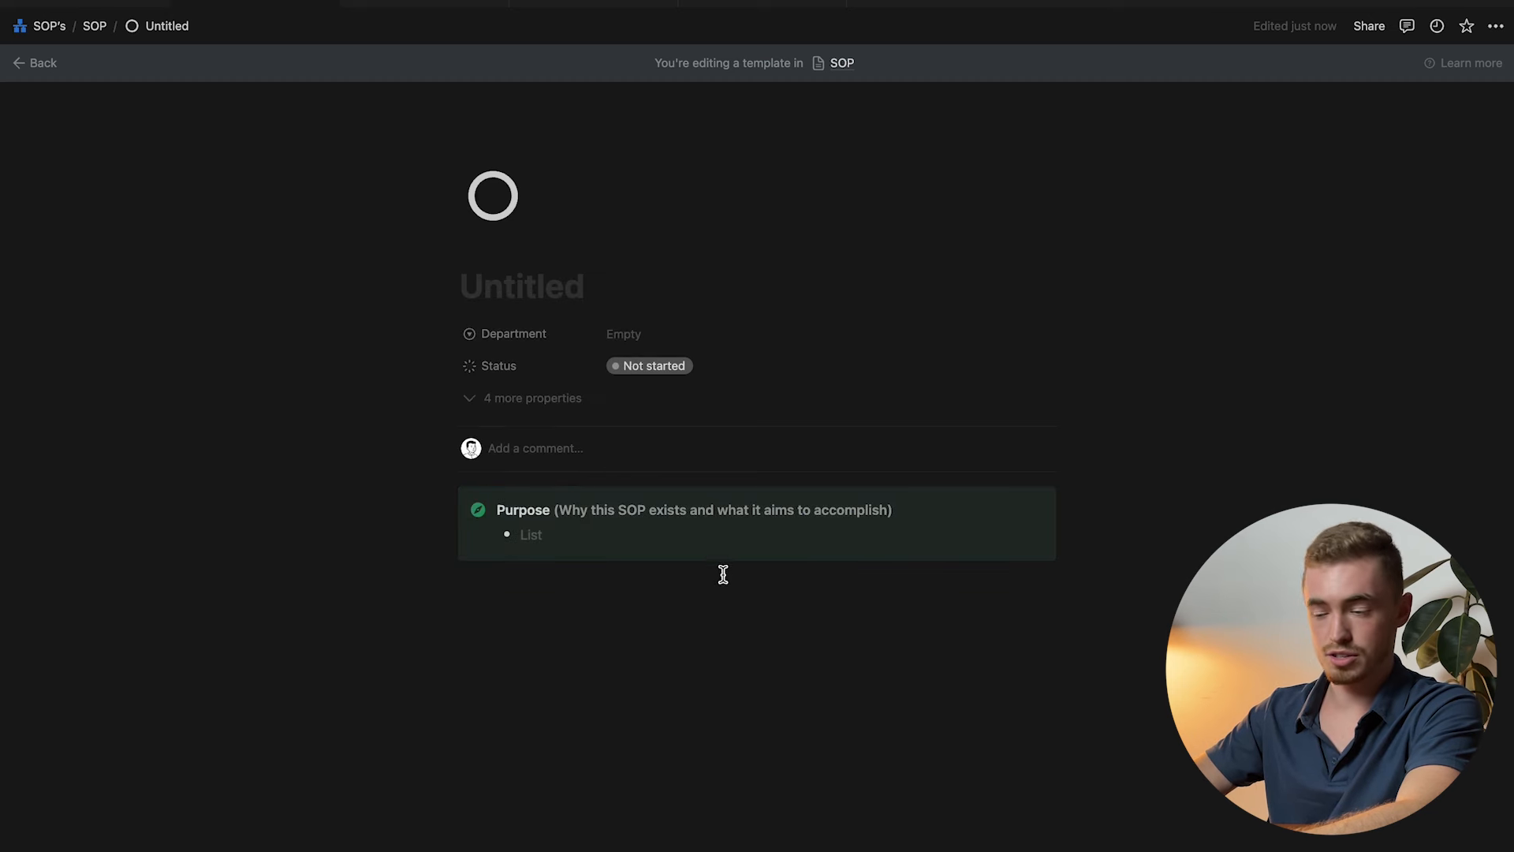
Add a callout below Purpose reading "Scope (Defines who and what is affected by the SOP)".
left_click(635, 629)
left_click_drag(484, 567, 509, 602)
left_click(545, 585)
key("Return")
type("/cal")
key("Return")
type("Sc")
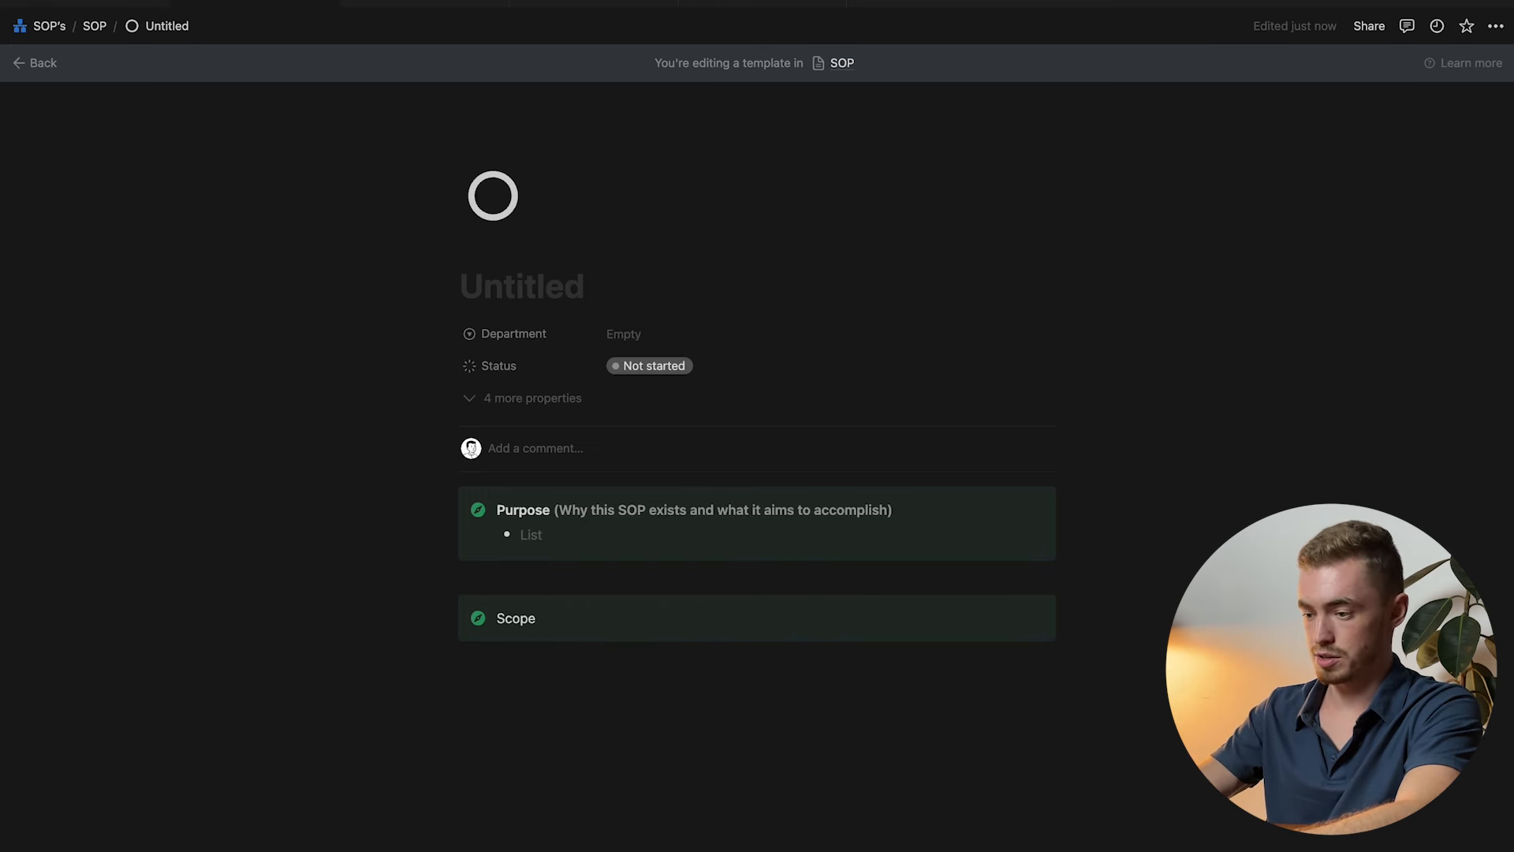
type("ope")
type("(Defines who and what is affected by the SOP)")
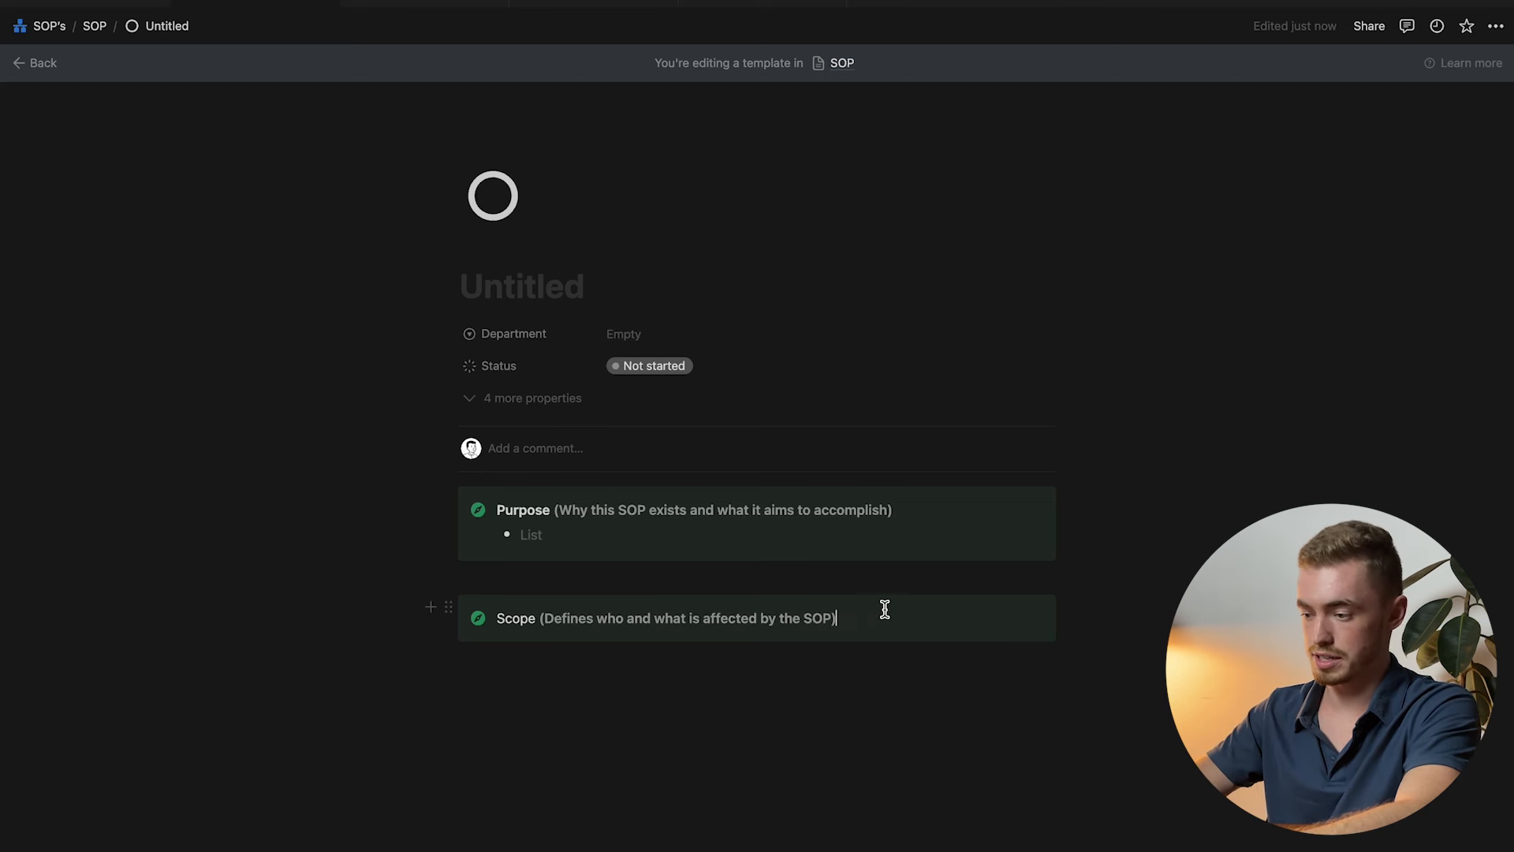
Make the Scope callout's heading line bold and nest an empty bulleted list item inside the callout.
double_click(515, 617)
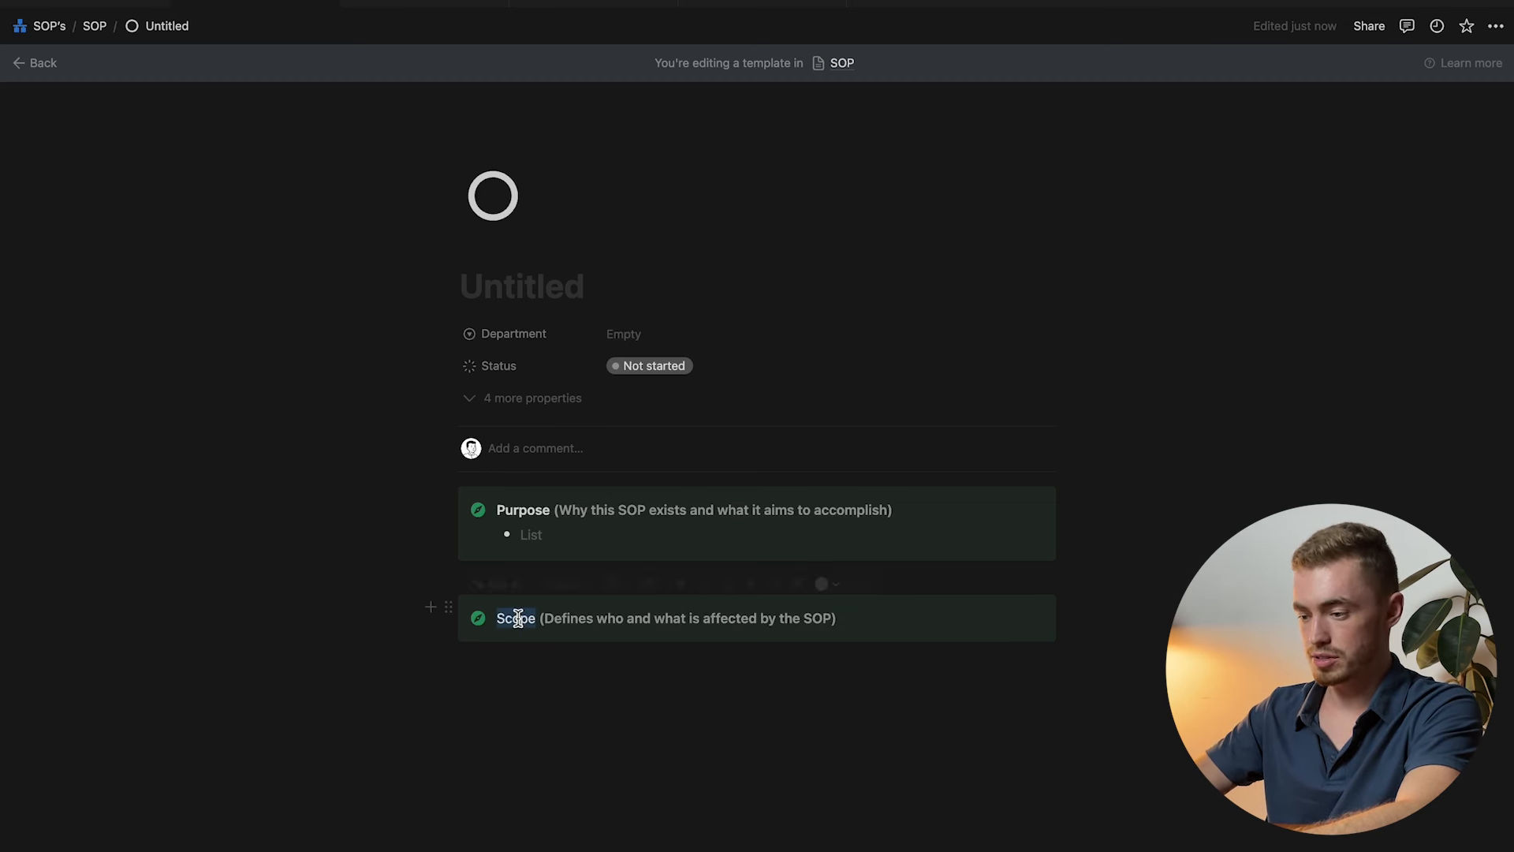
left_click(679, 584)
left_click(736, 618)
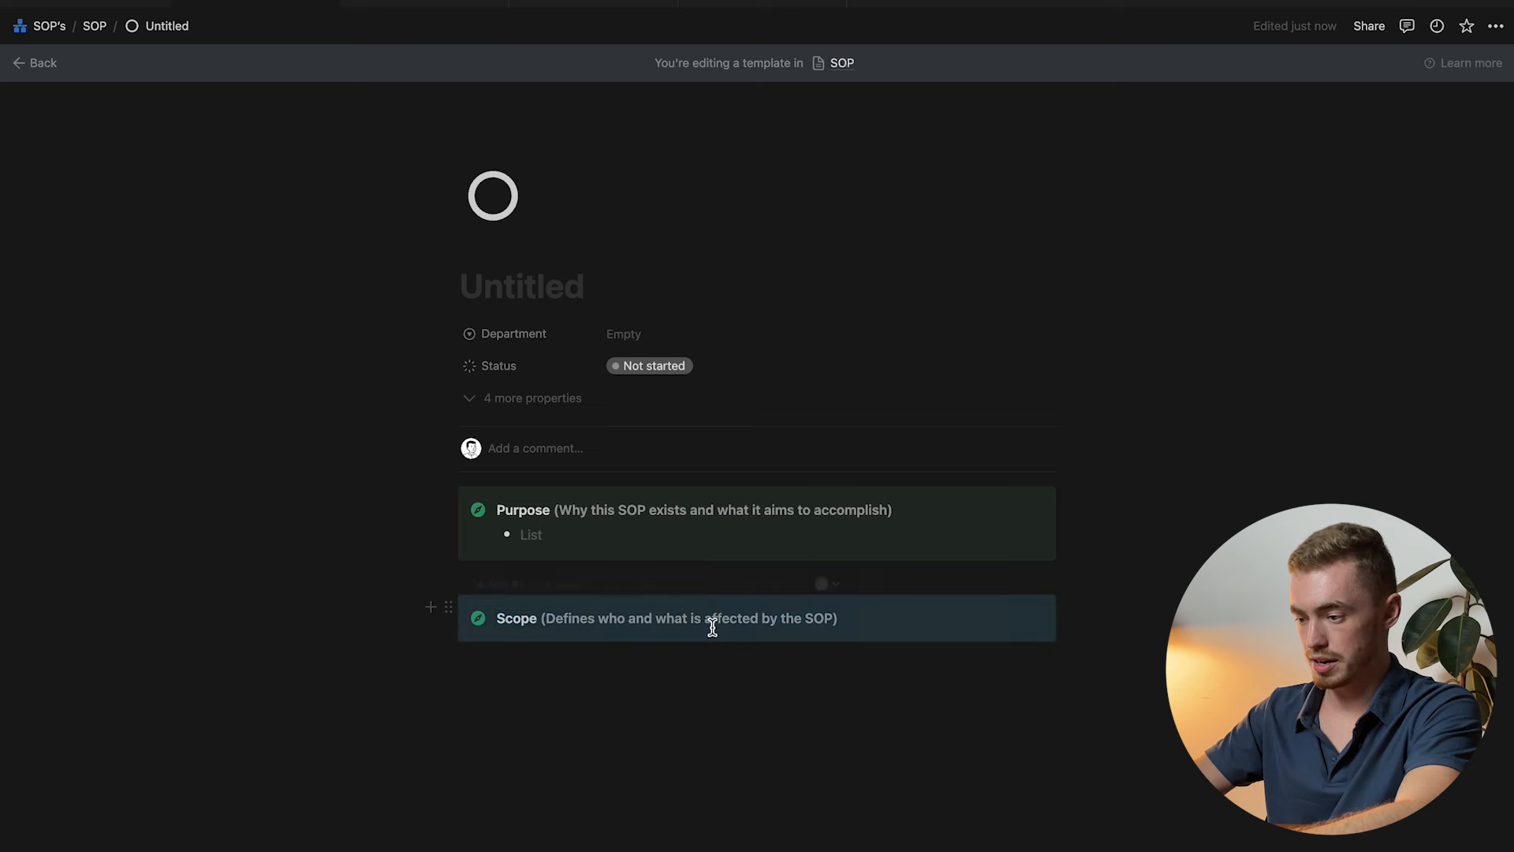
left_click(852, 616)
key("Return")
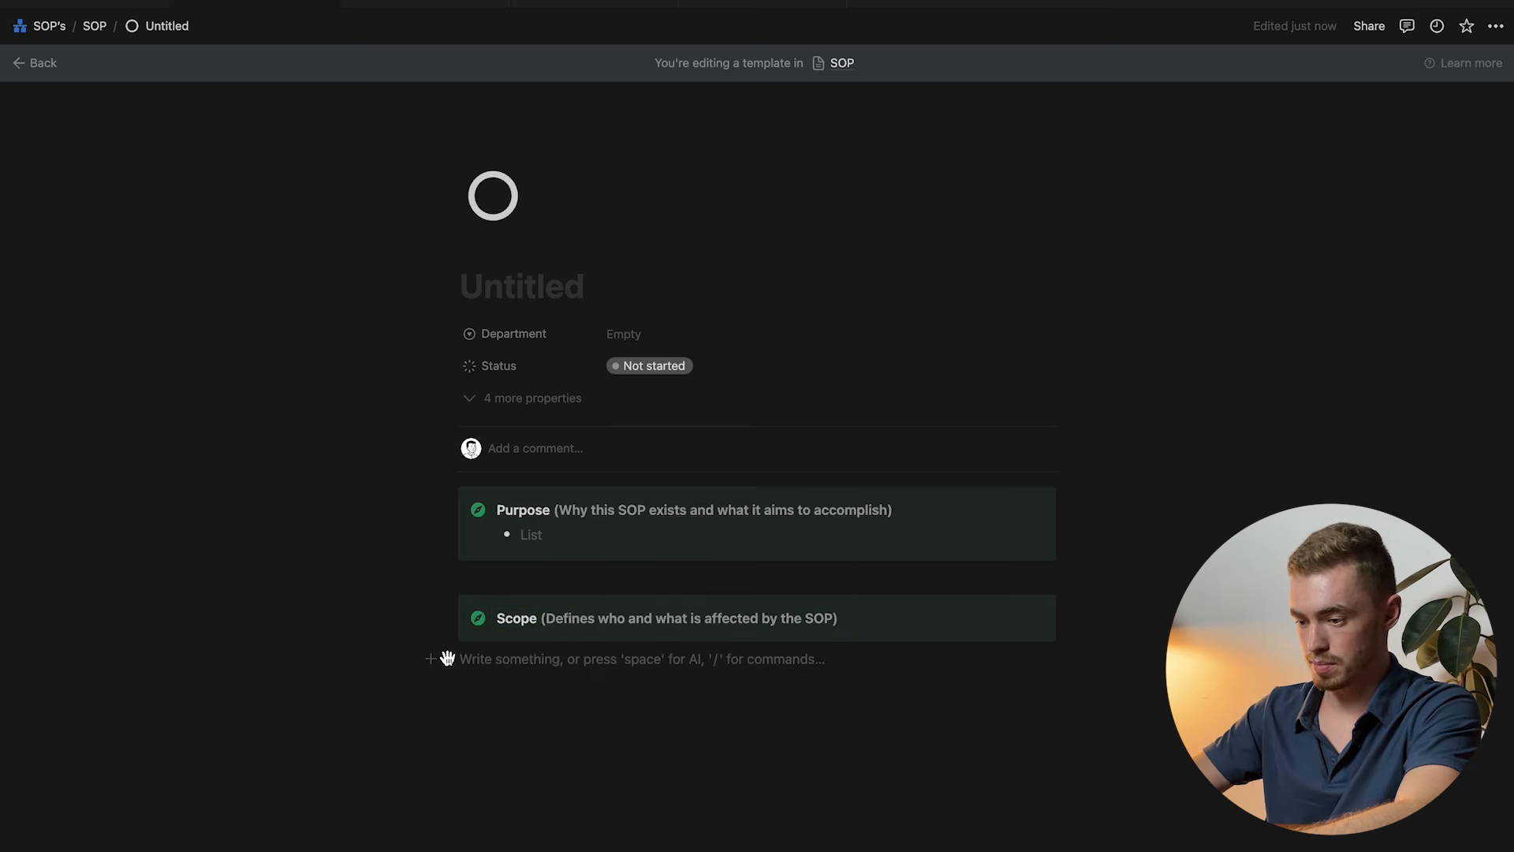
key("Tab")
type("-")
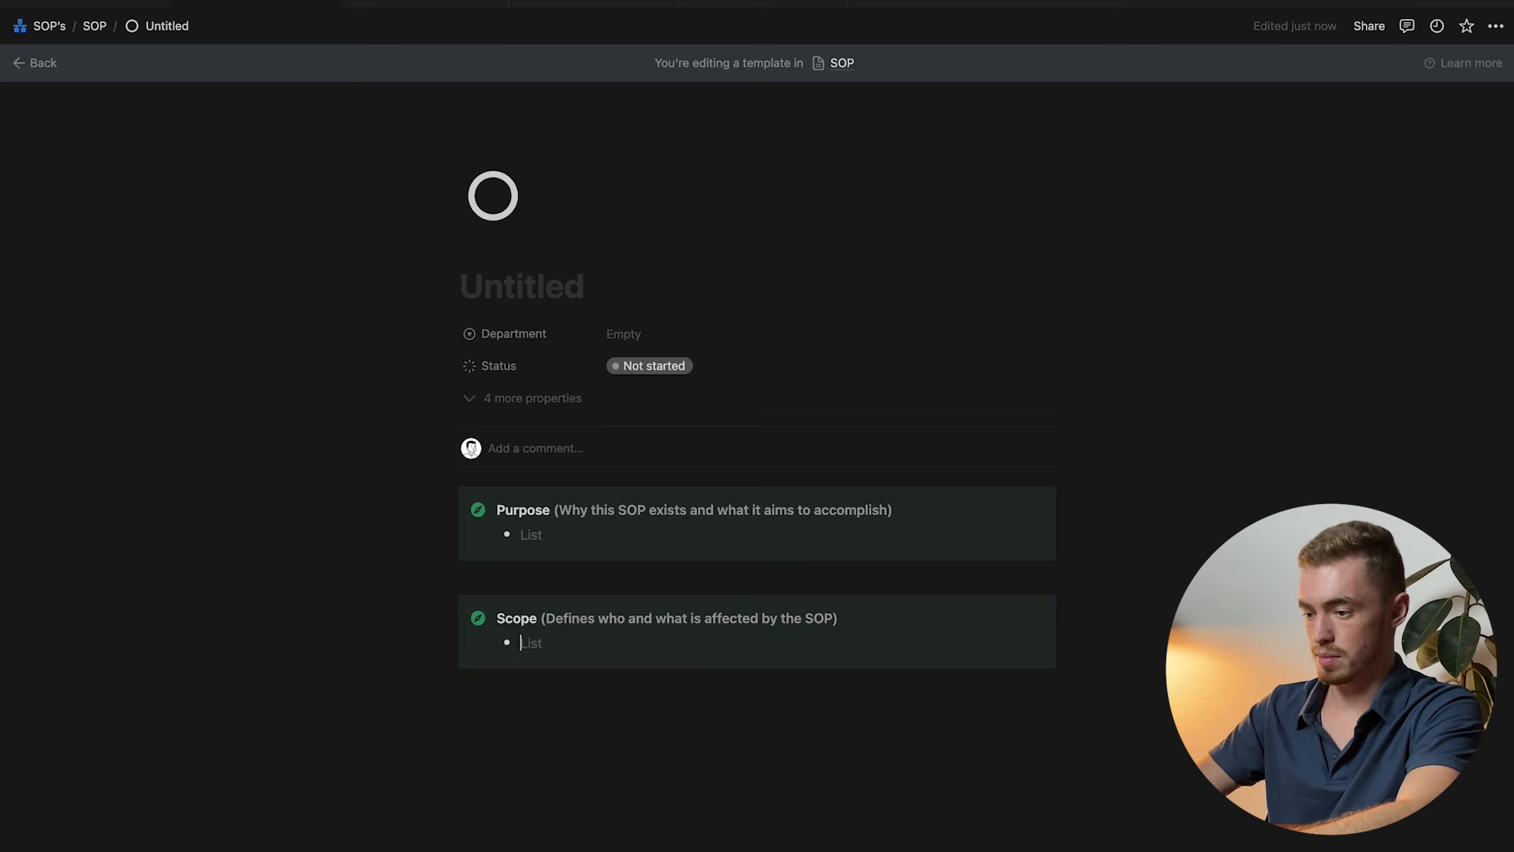
Give the Scope callout a blue overlapping-windows icon and a blue background.
left_click(478, 617)
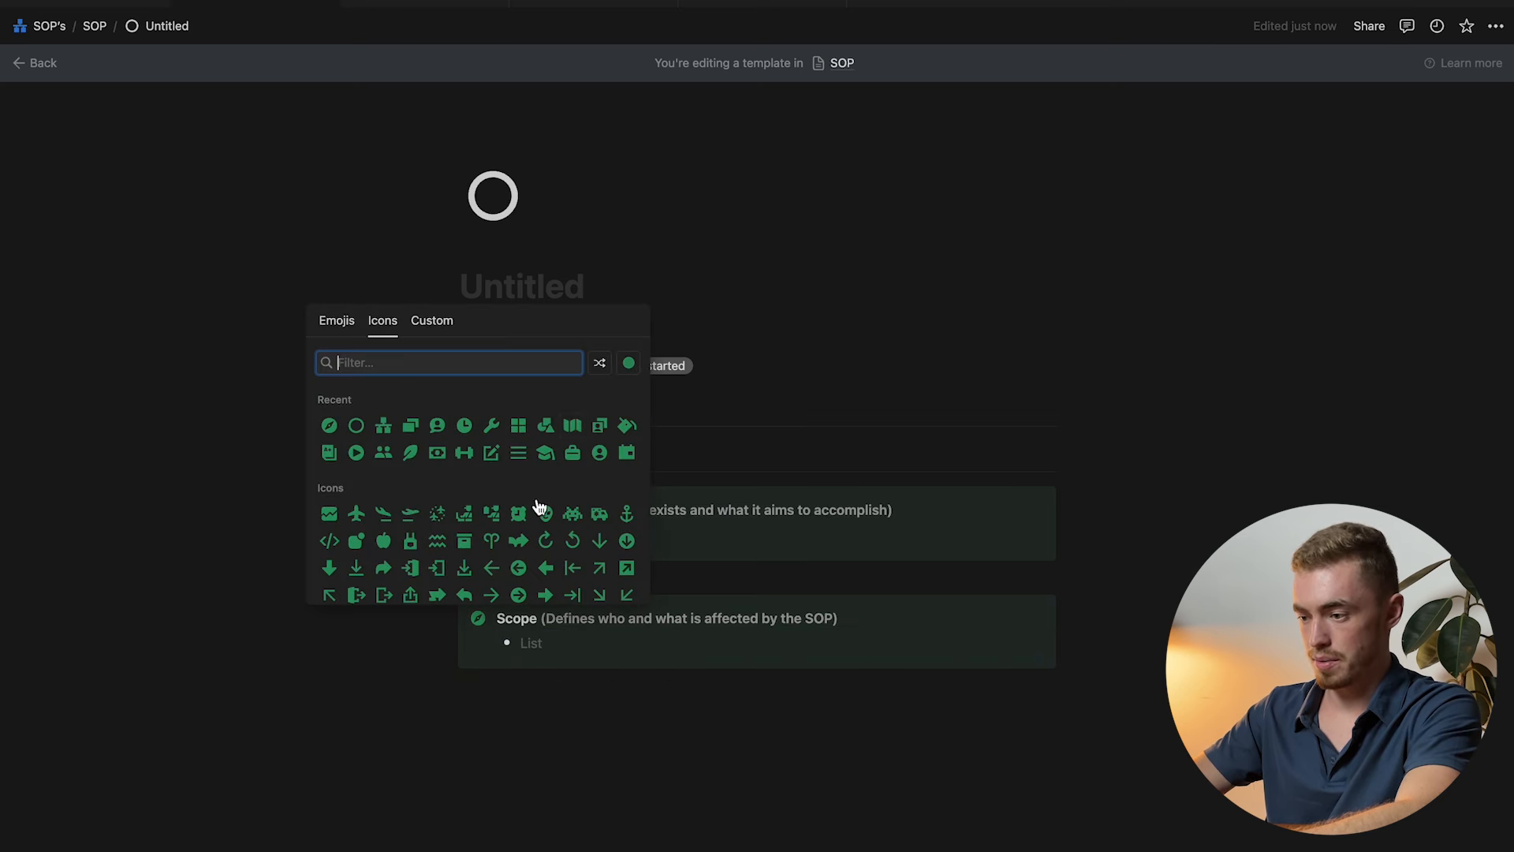
left_click(628, 363)
left_click(601, 426)
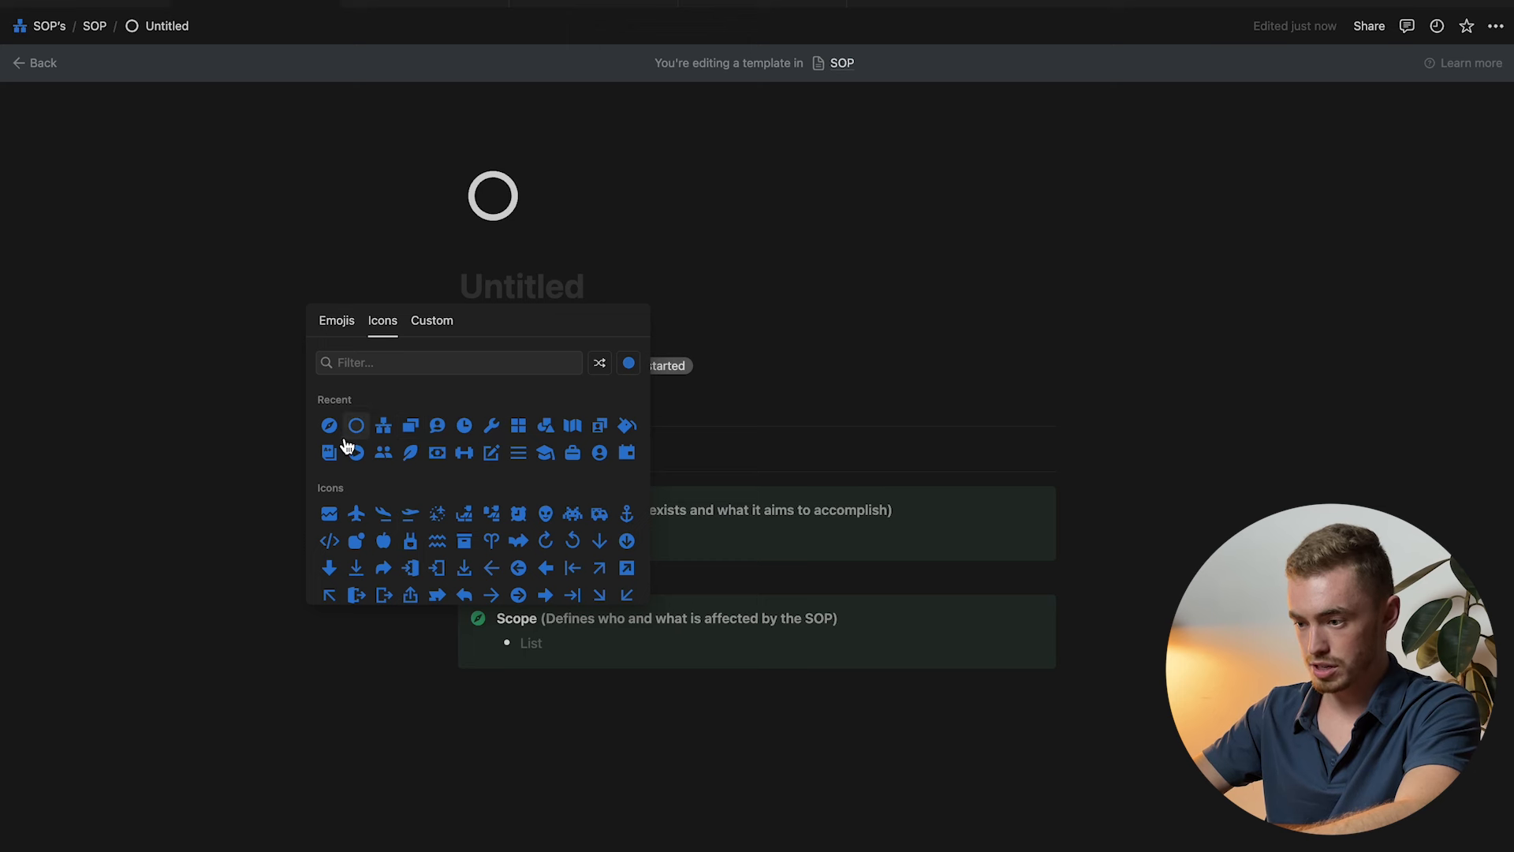
left_click(408, 426)
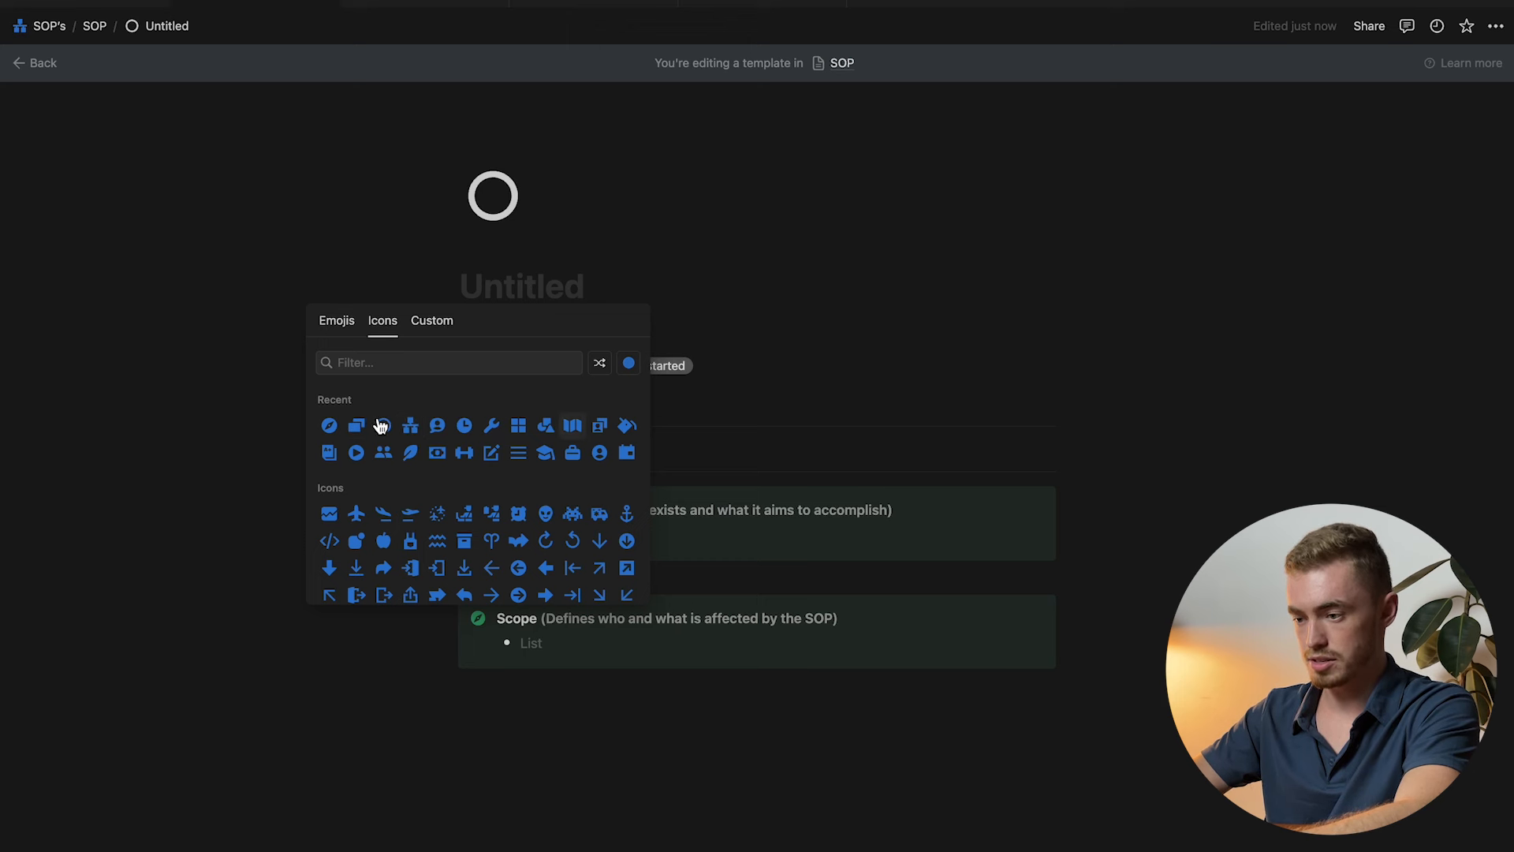
left_click(358, 427)
left_click(448, 612)
mouse_move(408, 724)
left_click(505, 802)
Add a callout below Scope reading "Responsibilities (Who is responsible for executing different parts of the procedure)".
left_click(774, 695)
key("Return")
type("/call")
key("Return")
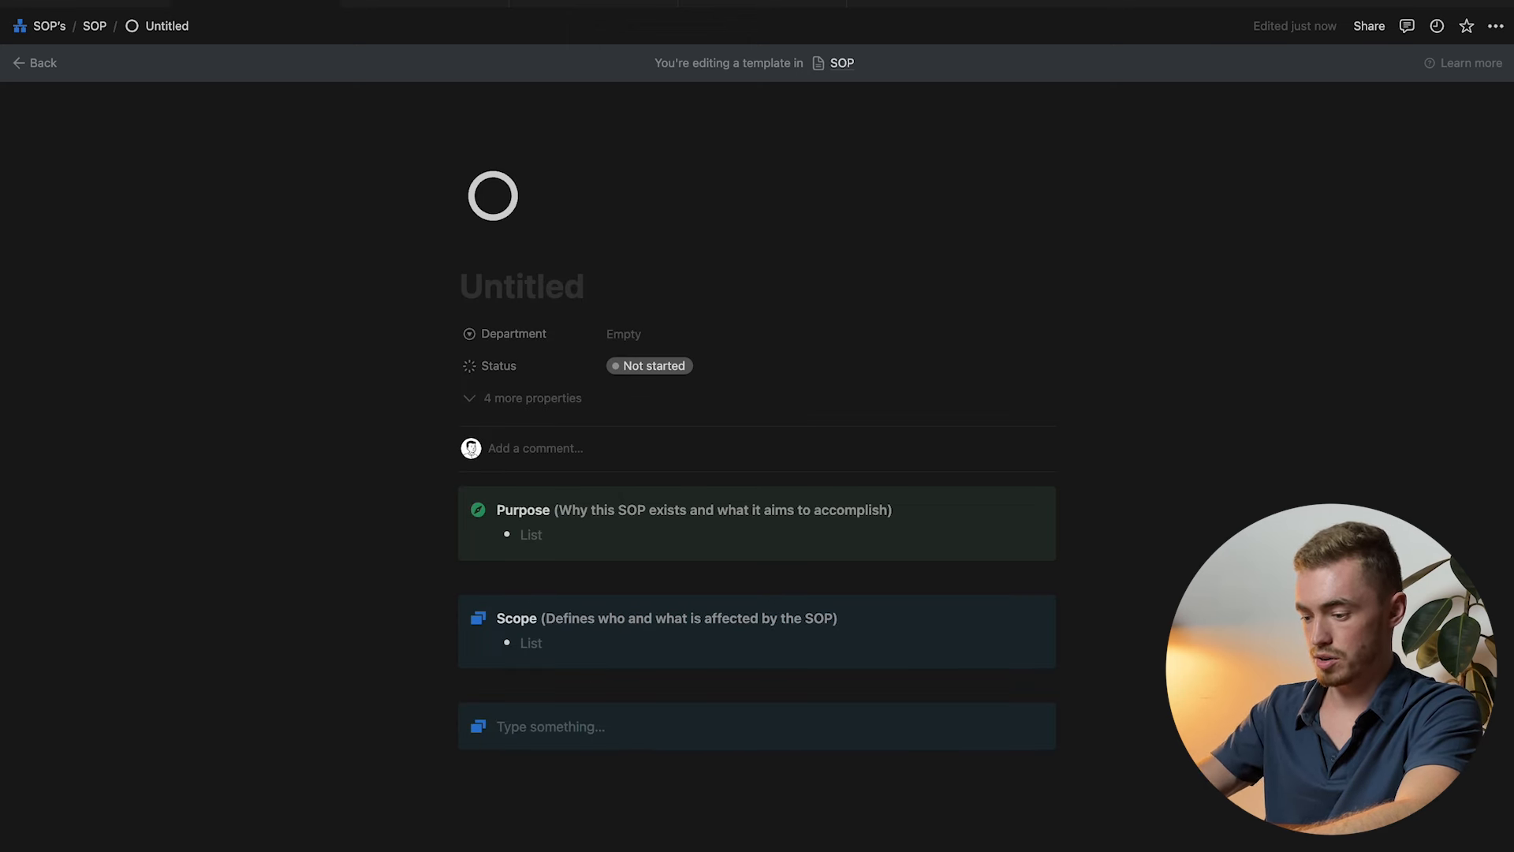
type("Responsibilties (Who is responsible for executing different parts of the procedure")
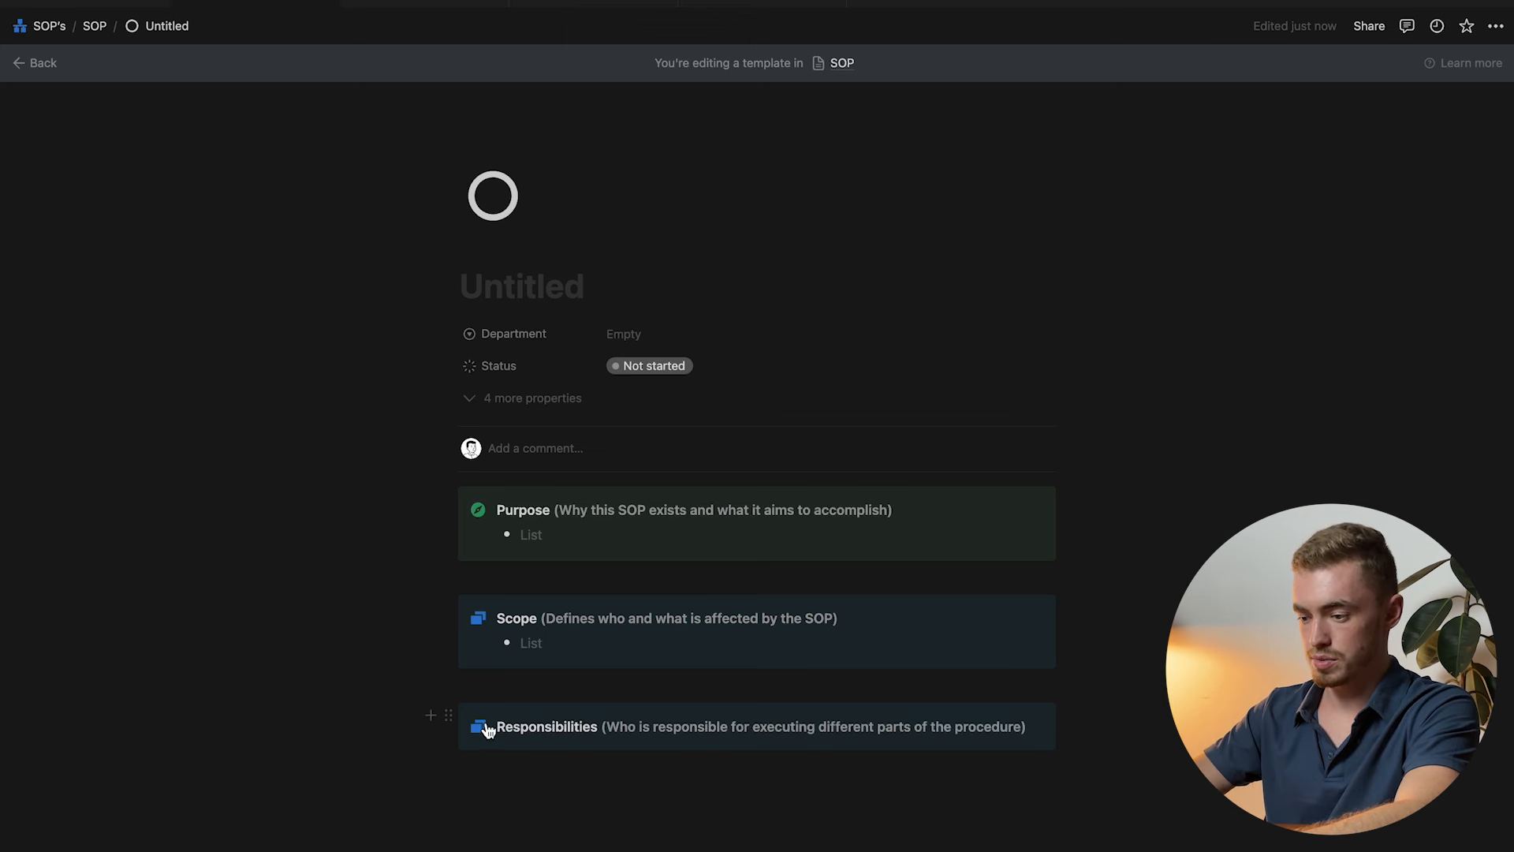
Give the Responsibilities callout a purple person-in-speech-bubble icon and a purple background.
left_click(478, 726)
left_click(629, 471)
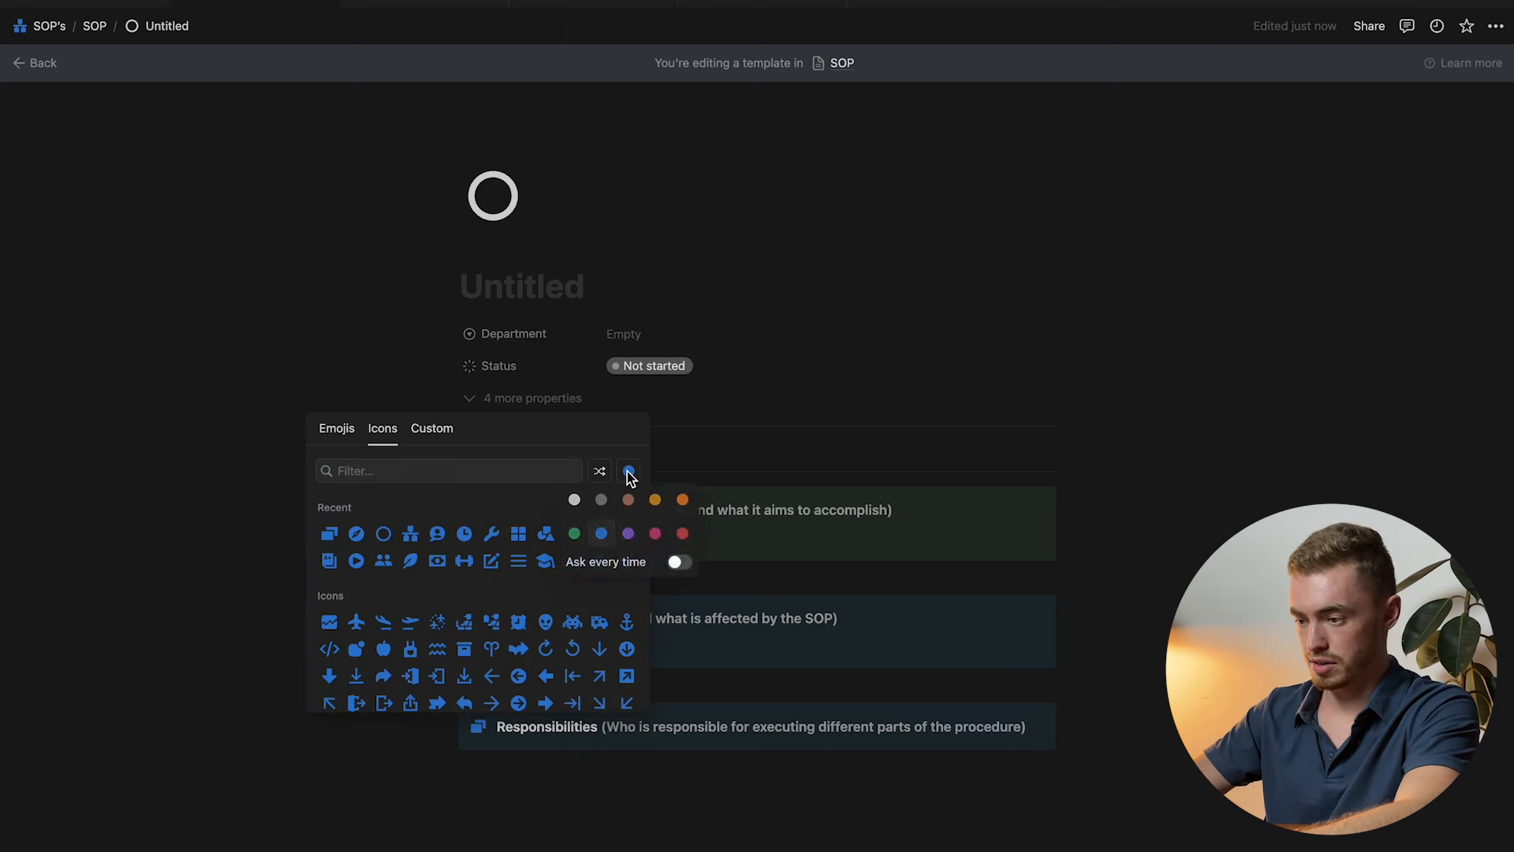
left_click(628, 533)
left_click(438, 534)
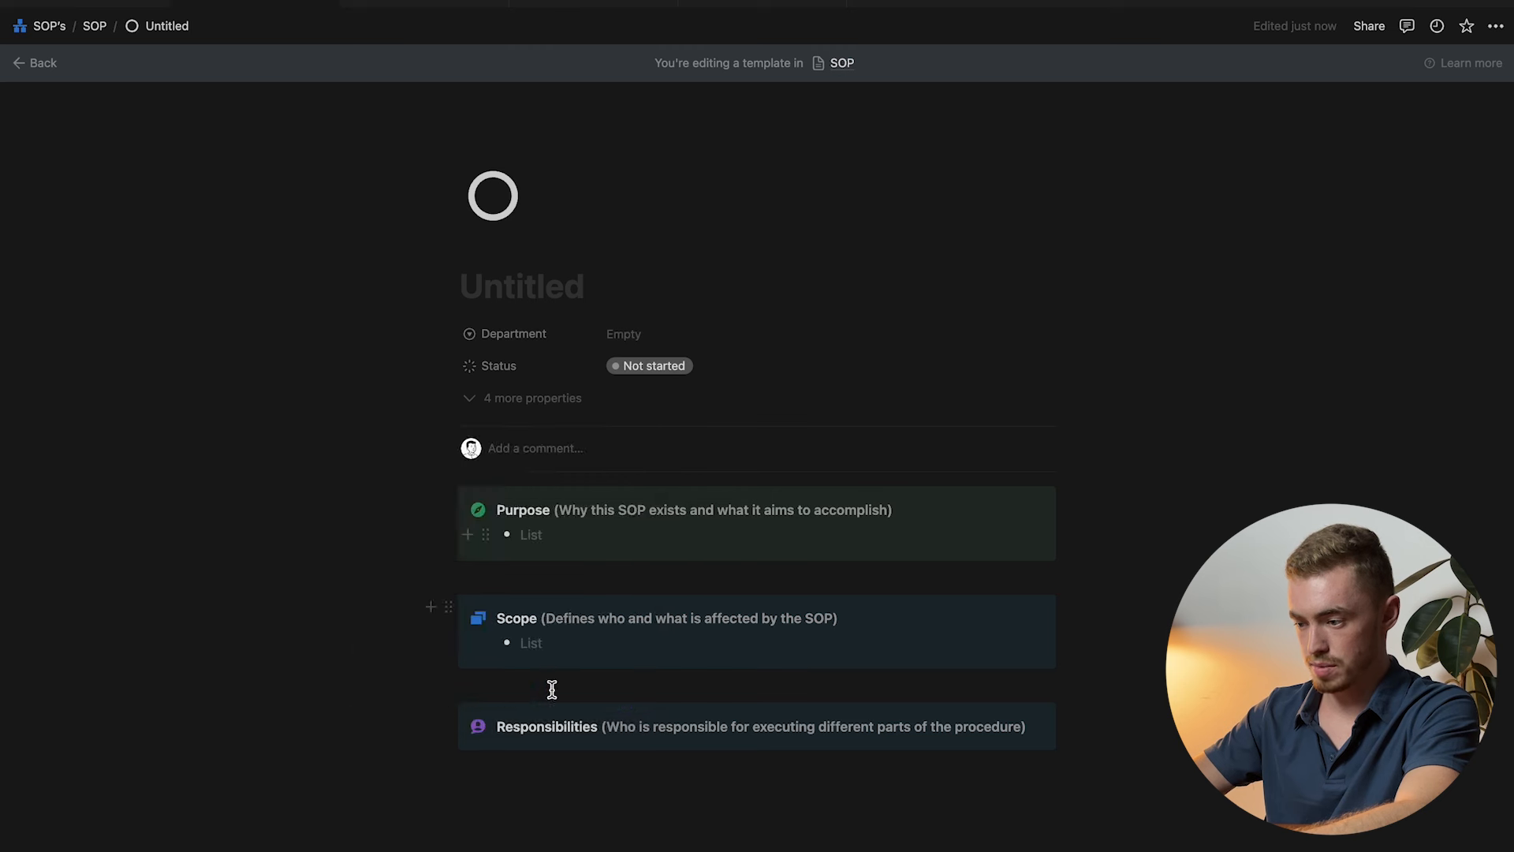
left_click(448, 715)
mouse_move(418, 804)
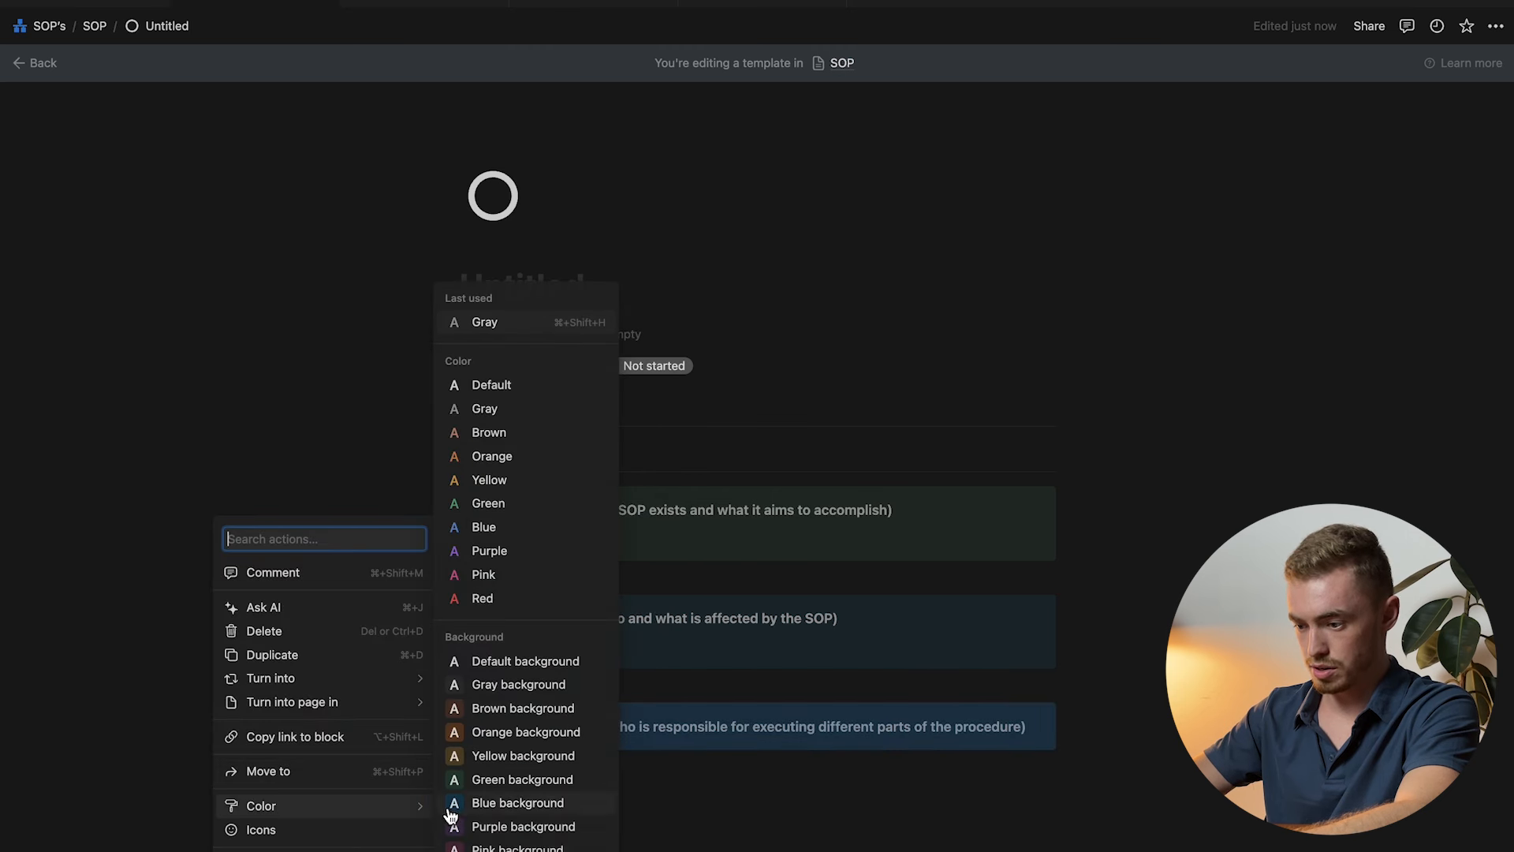
left_click(494, 826)
Nest an empty bulleted list item inside the Responsibilities callout.
left_click(824, 747)
left_click_drag(448, 767, 589, 729)
type("-")
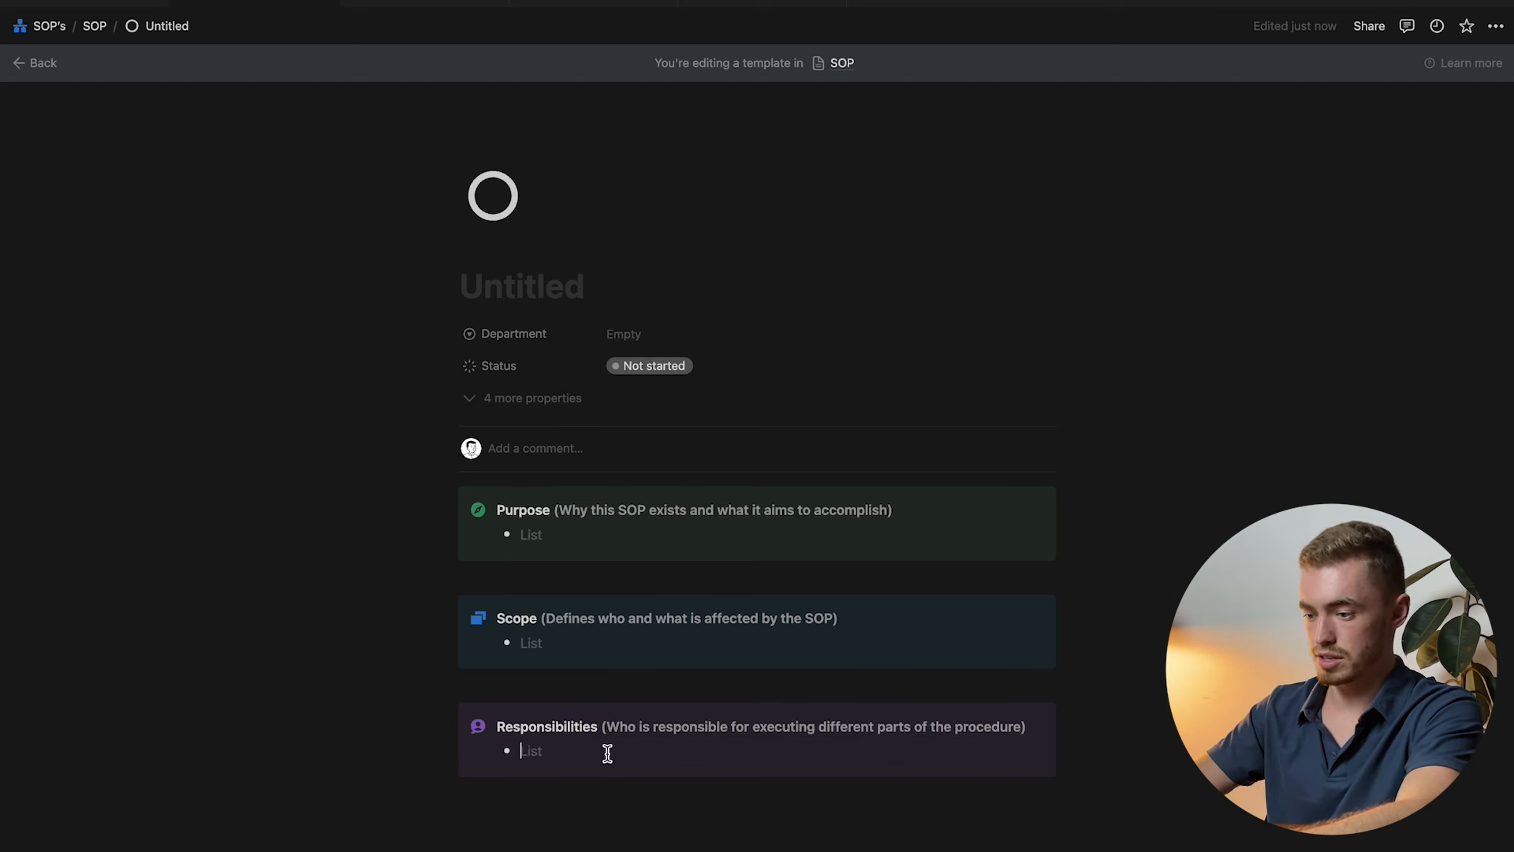
Add a callout below Responsibilities reading "Procedure Steps (Detailed, step-by-step instructions on how to perform the task)" and nest an empty block inside it.
scroll(776, 748, "down", 2)
left_click(752, 682)
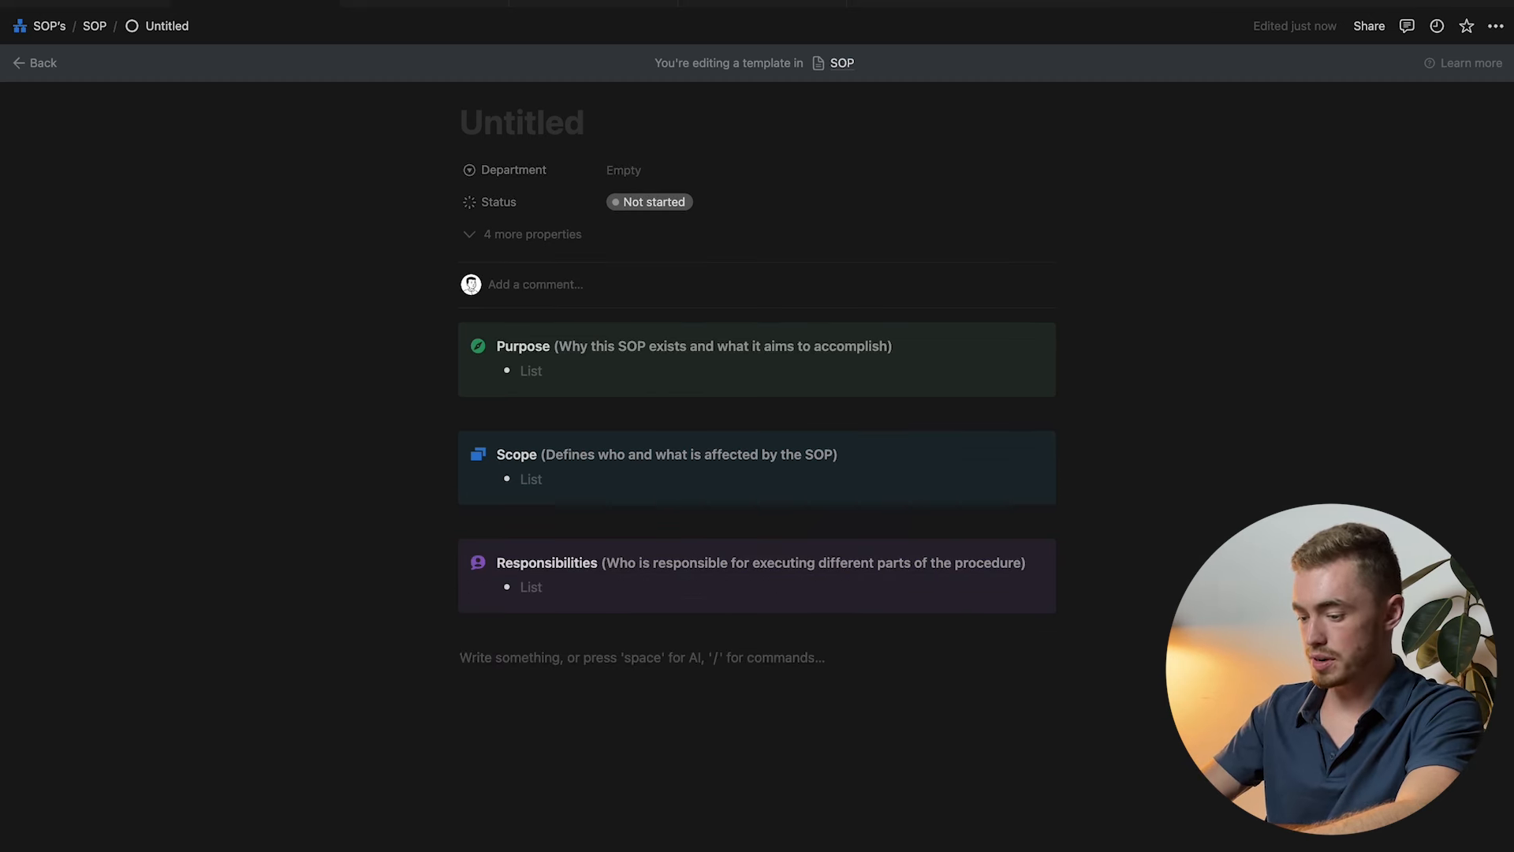
type("/ca")
key("Return")
type("Procedure Steps")
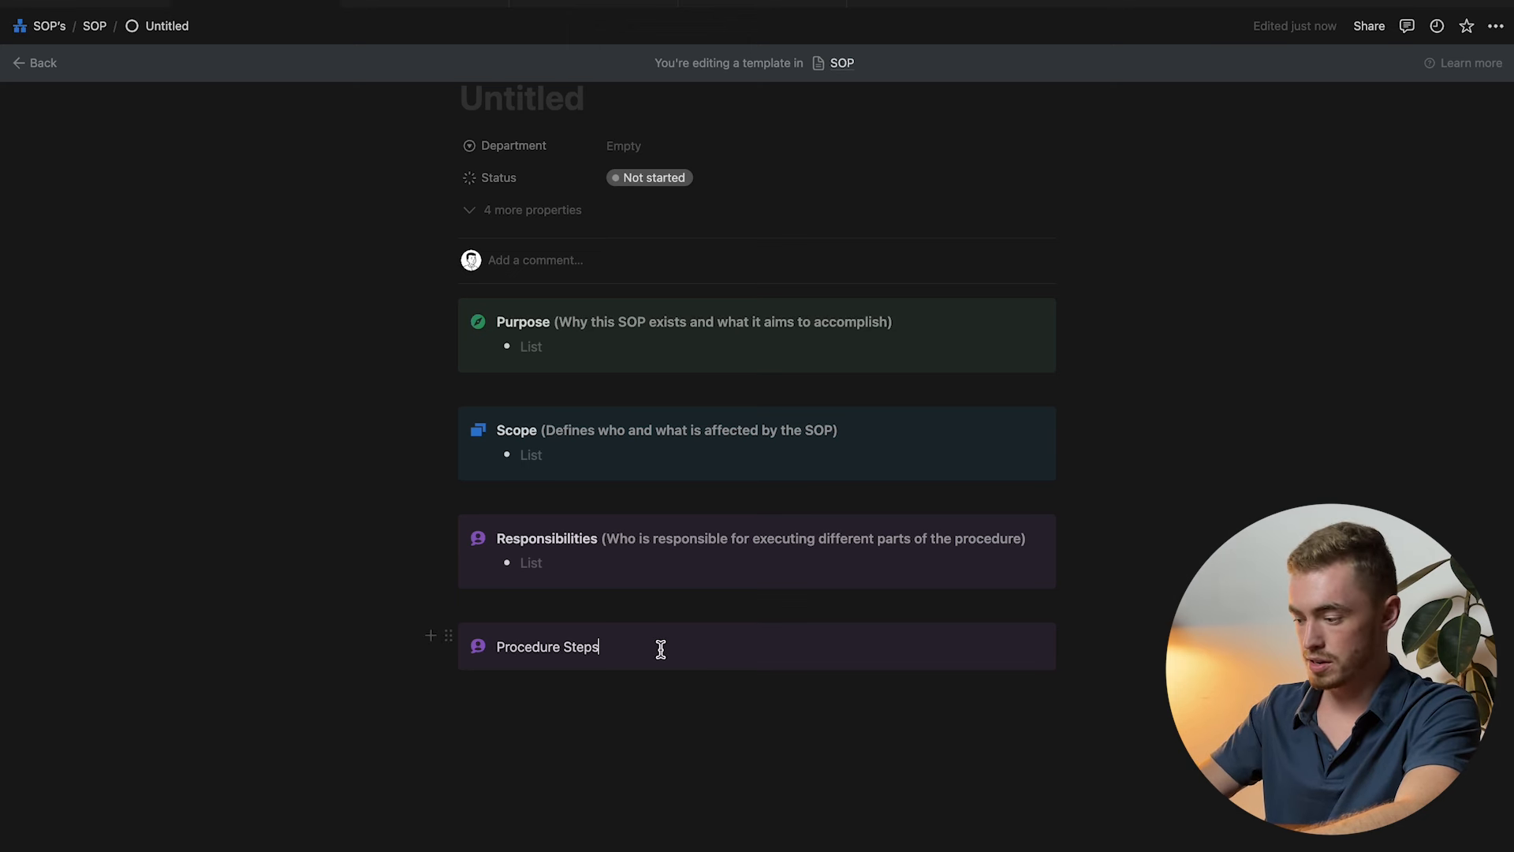
key("Return")
left_click_drag(448, 657, 599, 624)
type("(Detailed, step-by-step instructions on how to perform the task)")
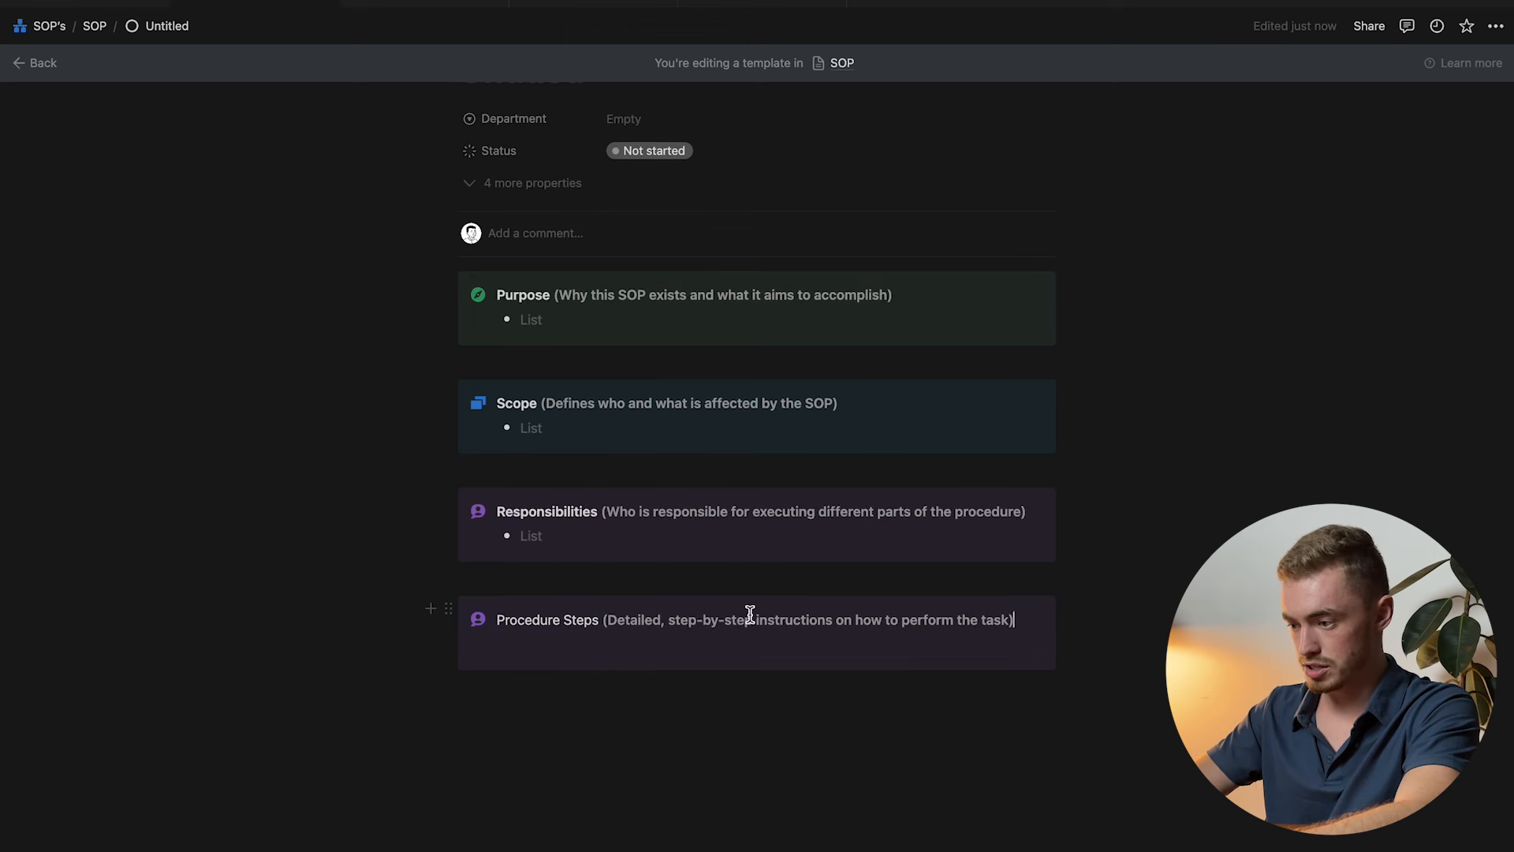
Make the Procedure Steps heading line bold and turn the callout's nested block into an empty numbered list item.
left_click_drag(1034, 612, 460, 612)
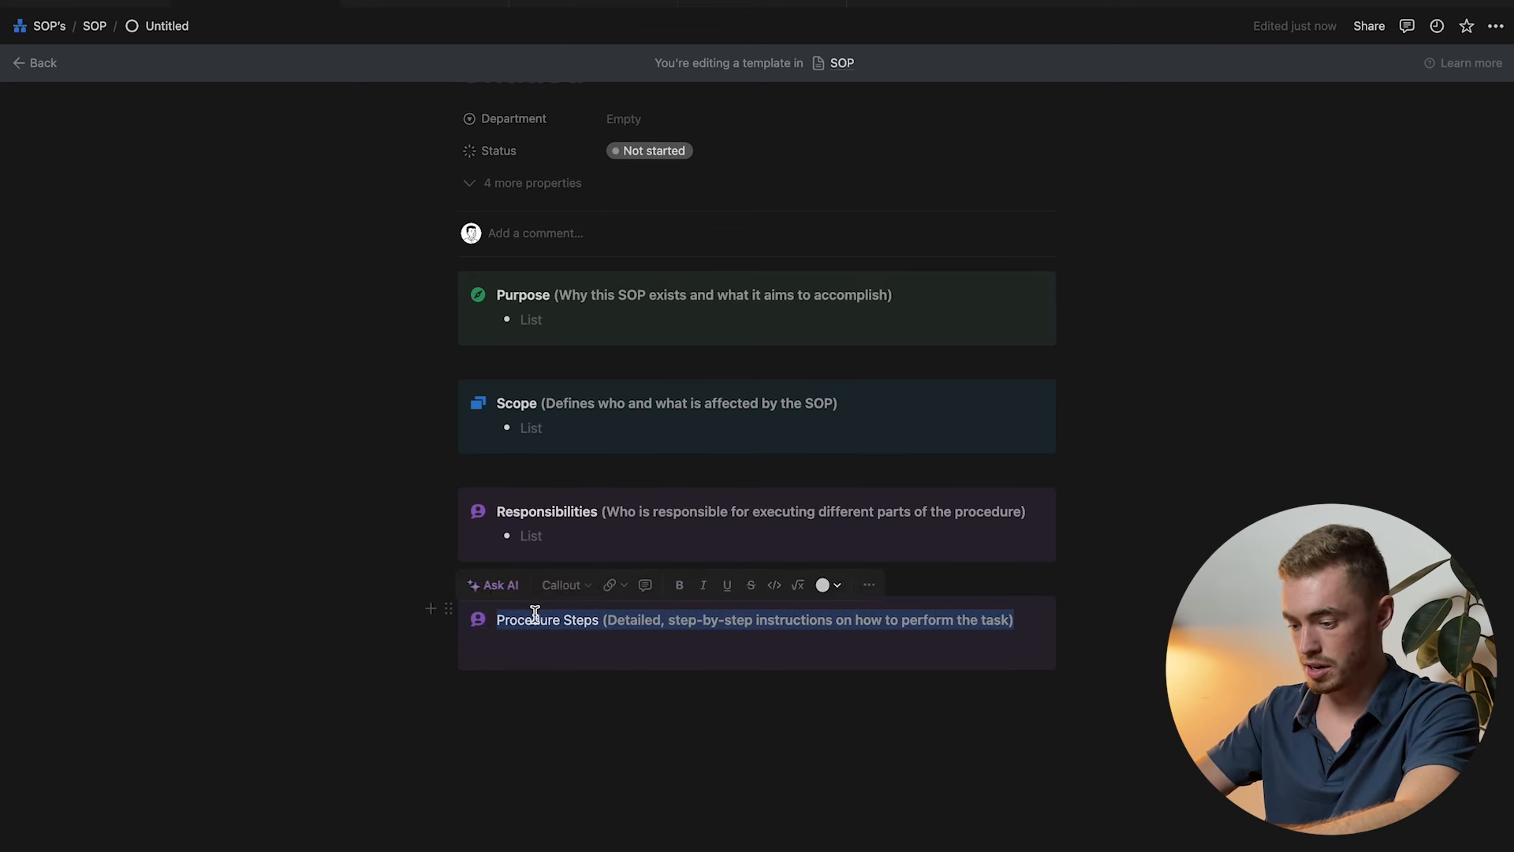
left_click(505, 635)
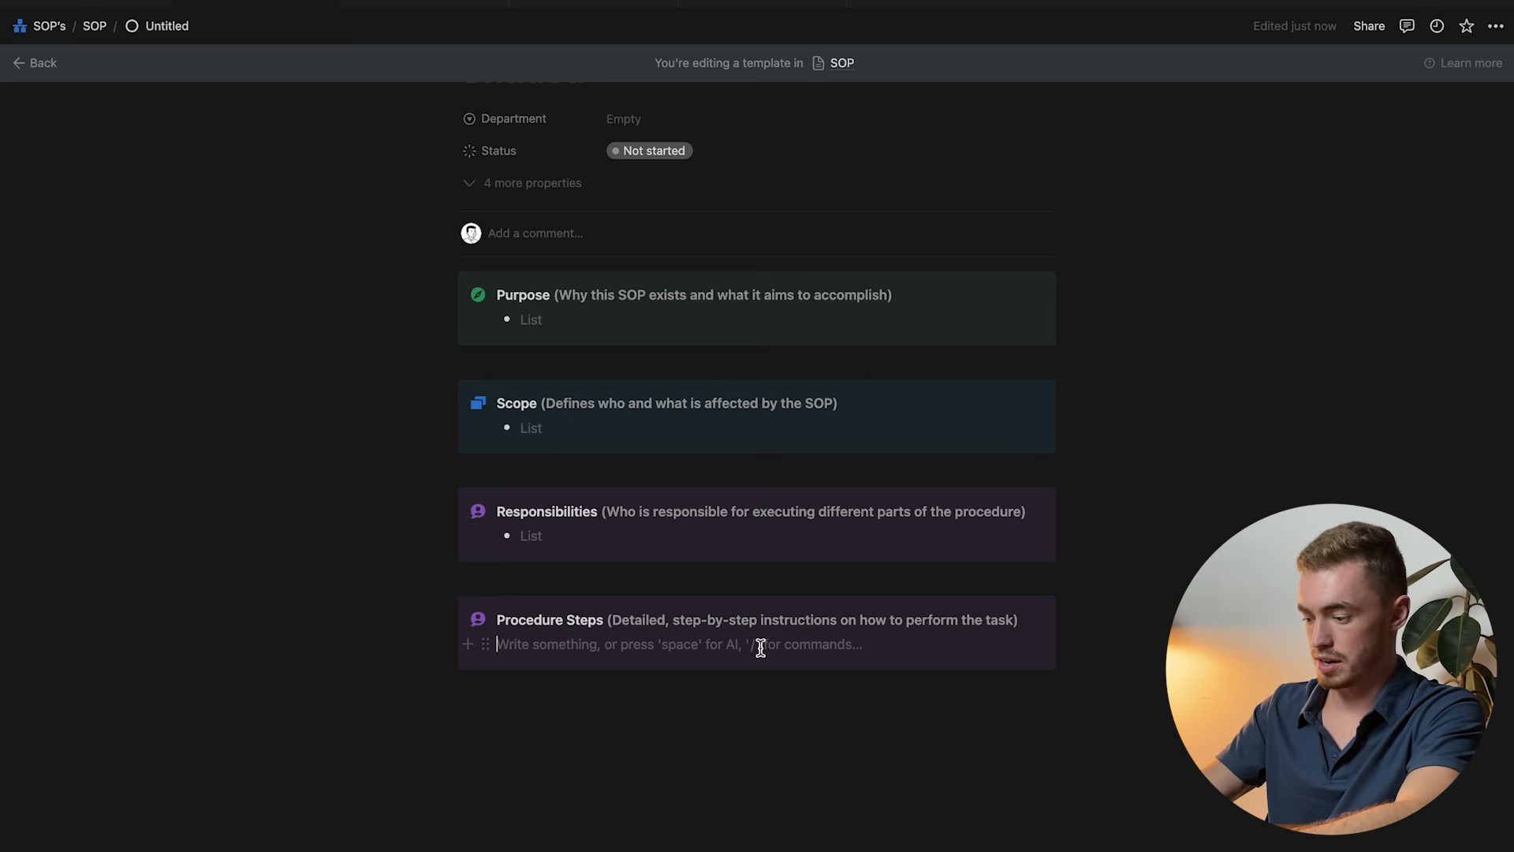
type("1.")
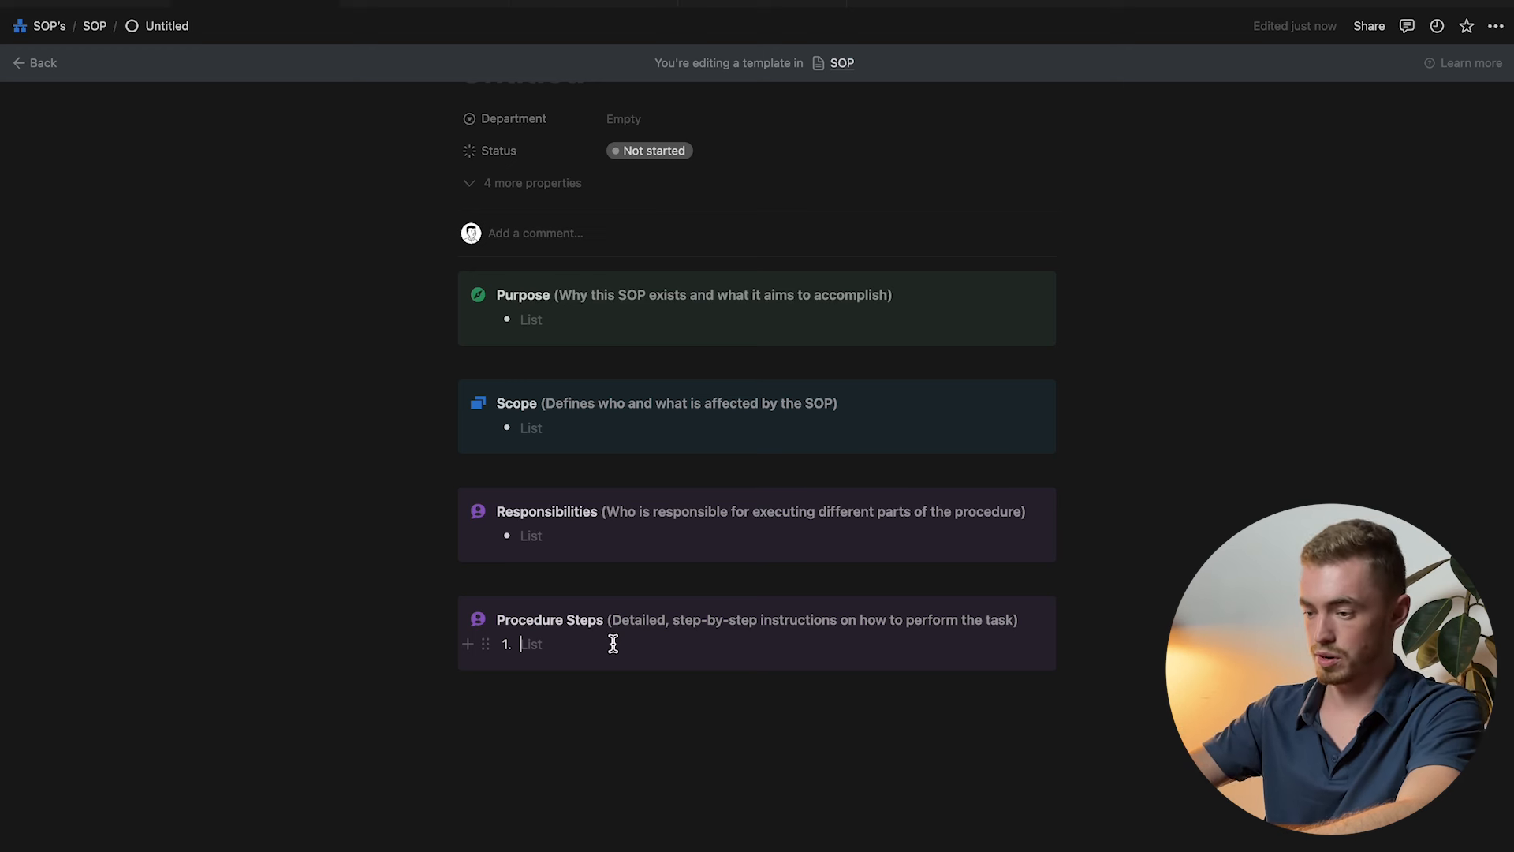
Give the Procedure Steps callout a pink hierarchy icon and a pink background.
left_click(477, 623)
left_click(629, 364)
left_click(659, 427)
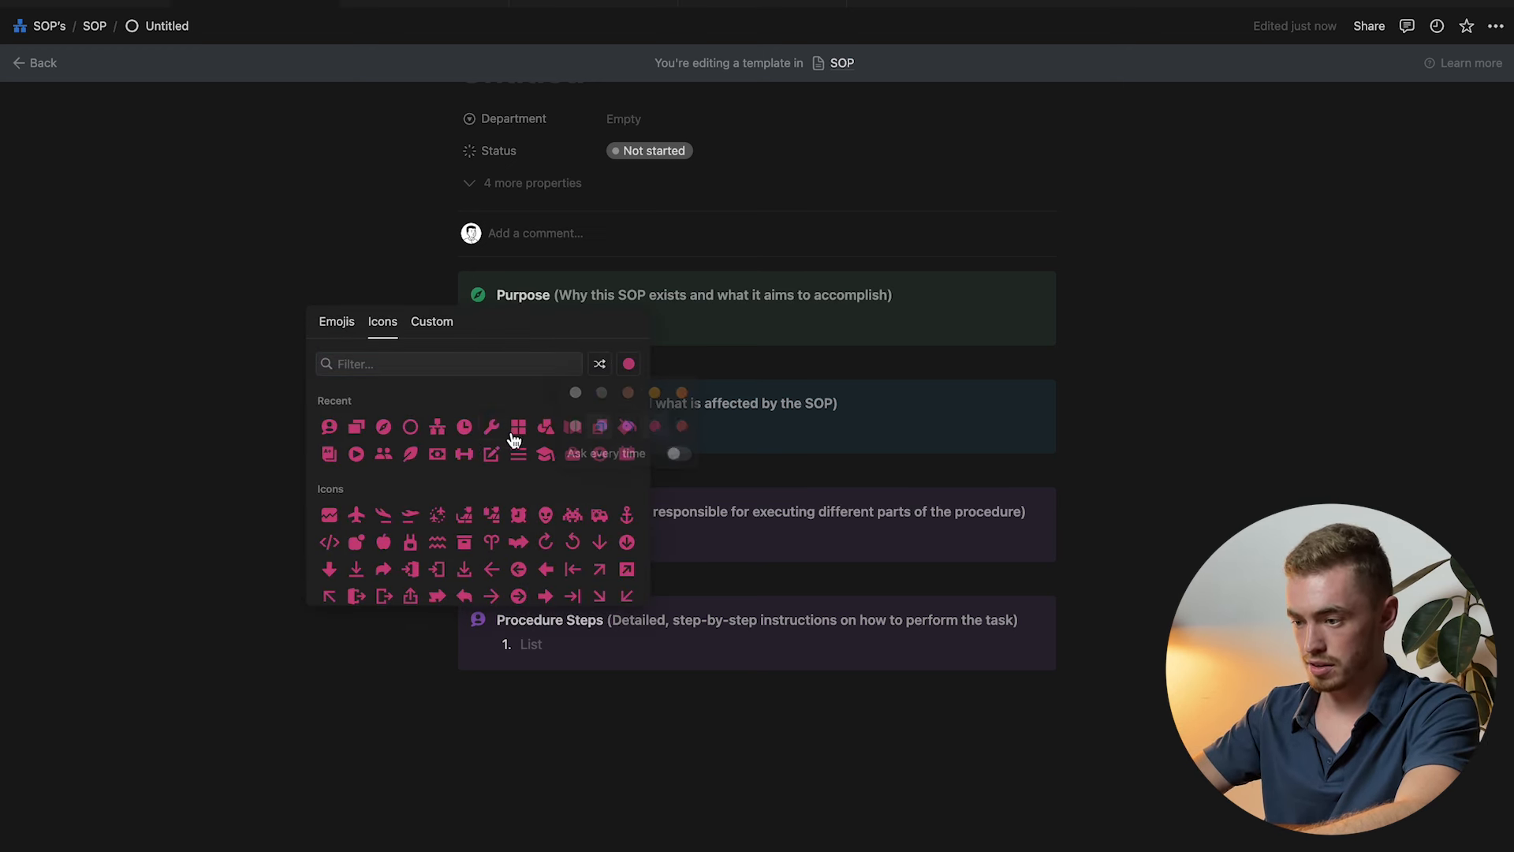
left_click(436, 427)
left_click(449, 609)
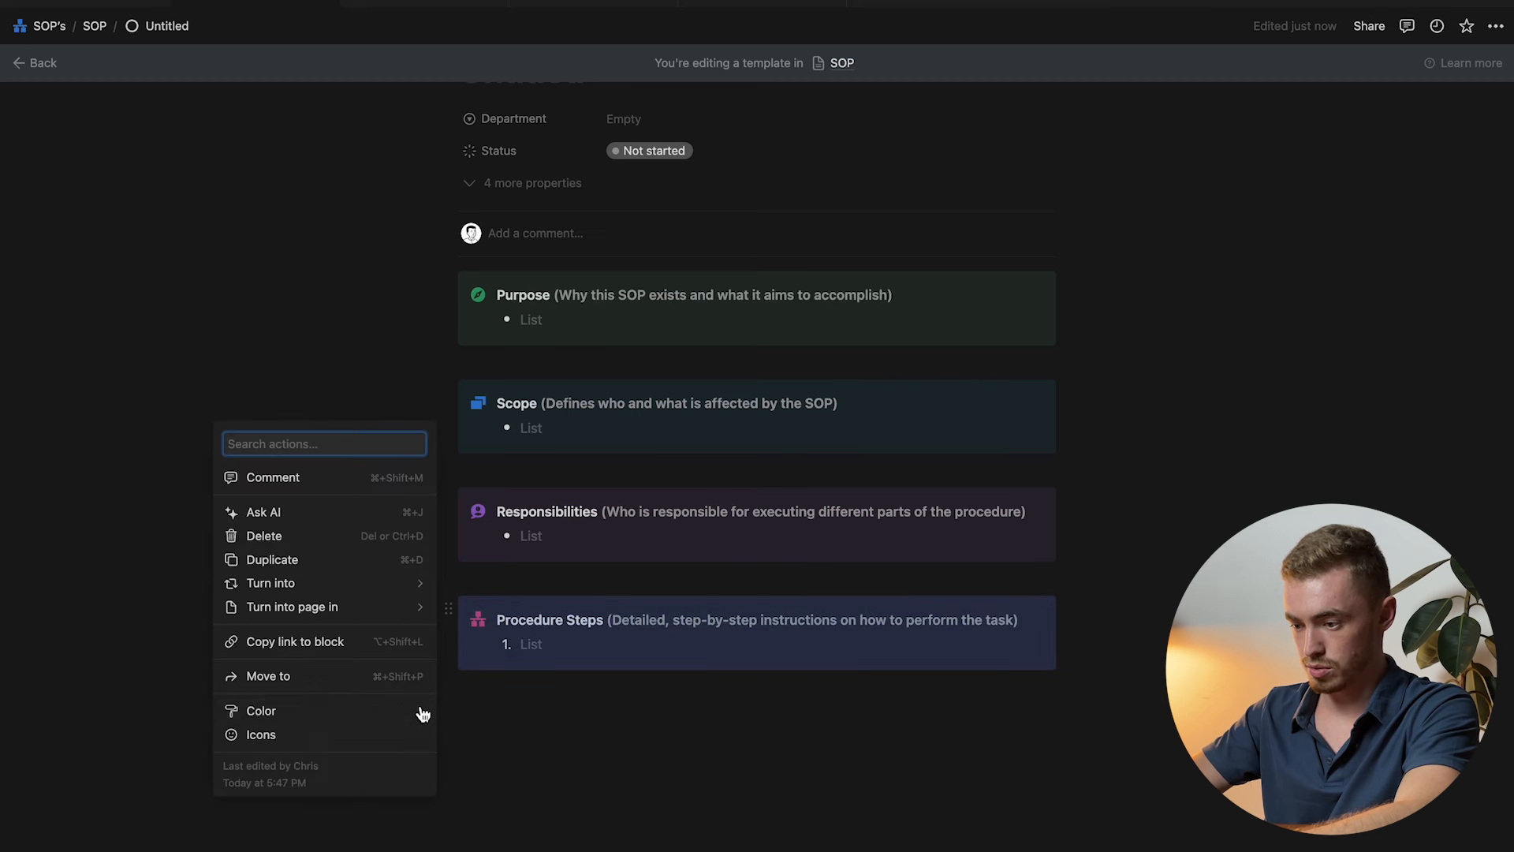
mouse_move(418, 712)
left_click(512, 846)
Add a callout below Procedure Steps reading "Tools & Resources (tools, systems, or docs required to complete the procedure)".
scroll(584, 659, "down", 1)
left_click(583, 659)
type("/call")
key("Return")
type("Tools & Resour")
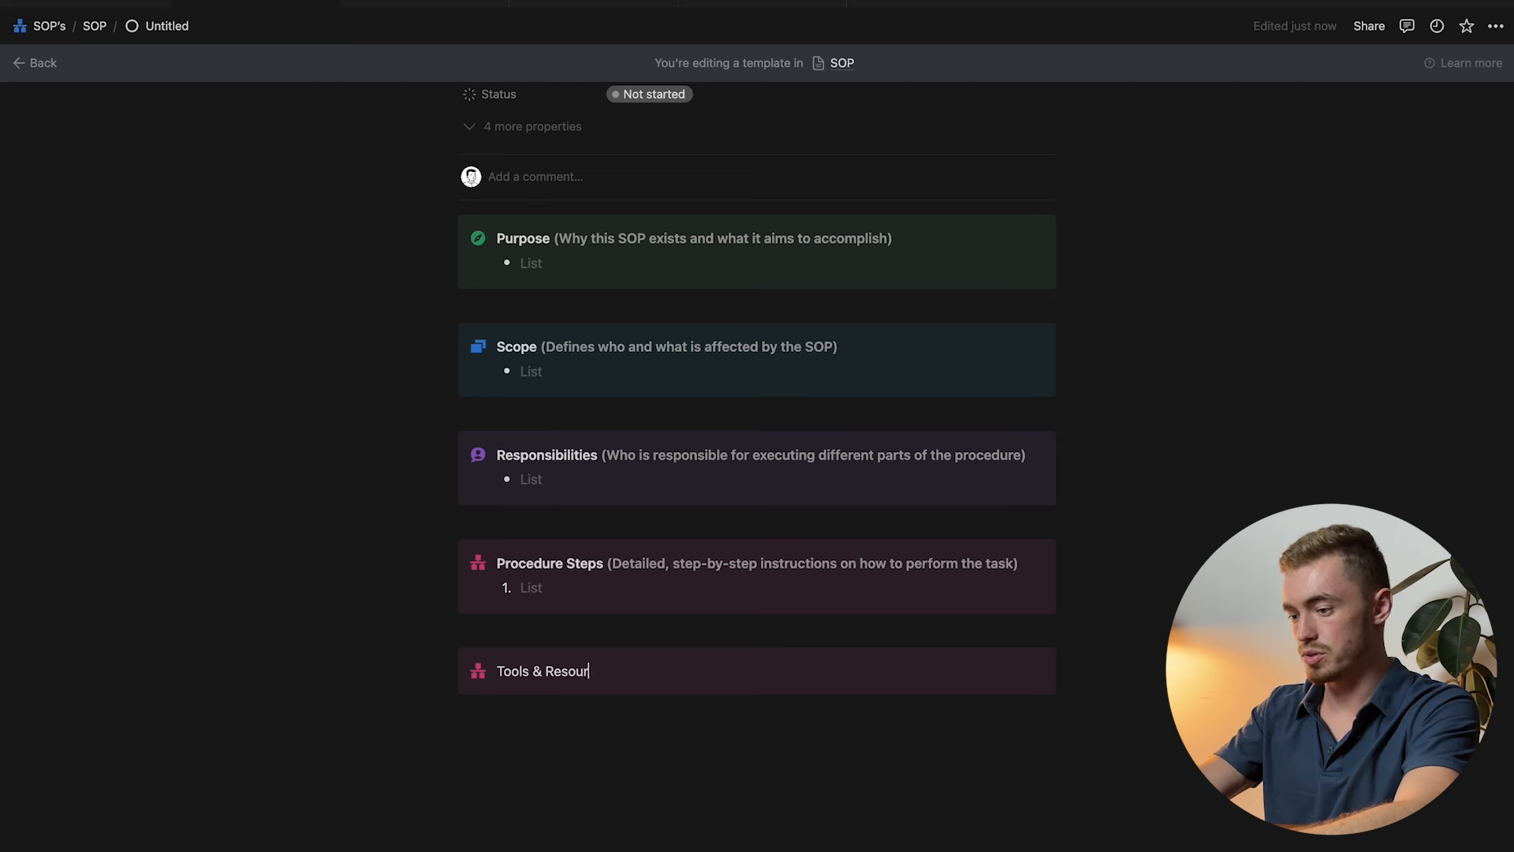
type("ces")
type("(tools, systems, or docs required to complete the procedure)")
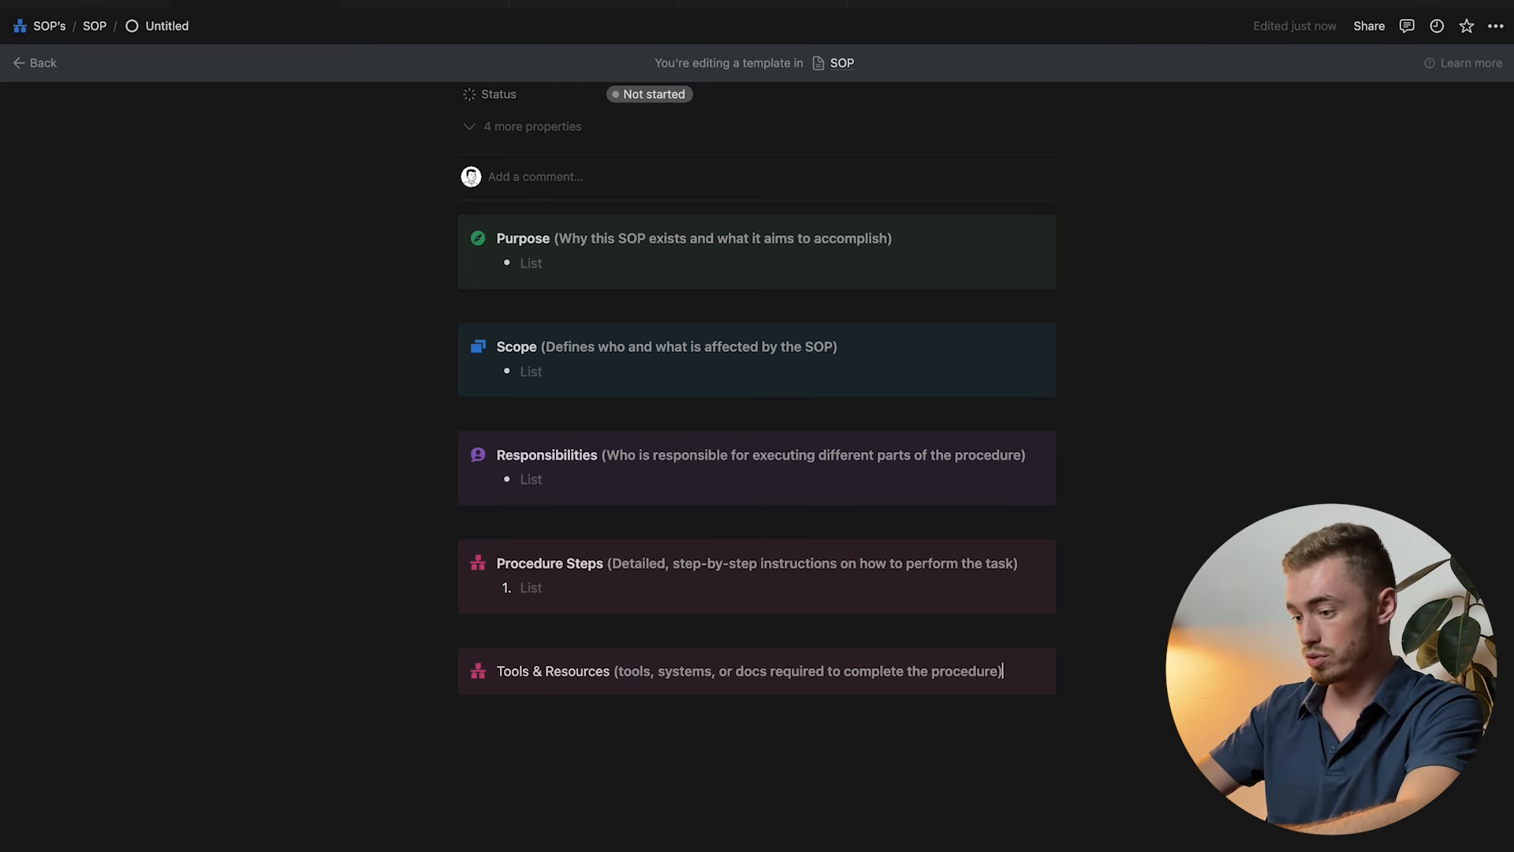
Make the Tools & Resources heading line bold and nest an empty bulleted list item inside the callout.
left_click_drag(1028, 670, 458, 685)
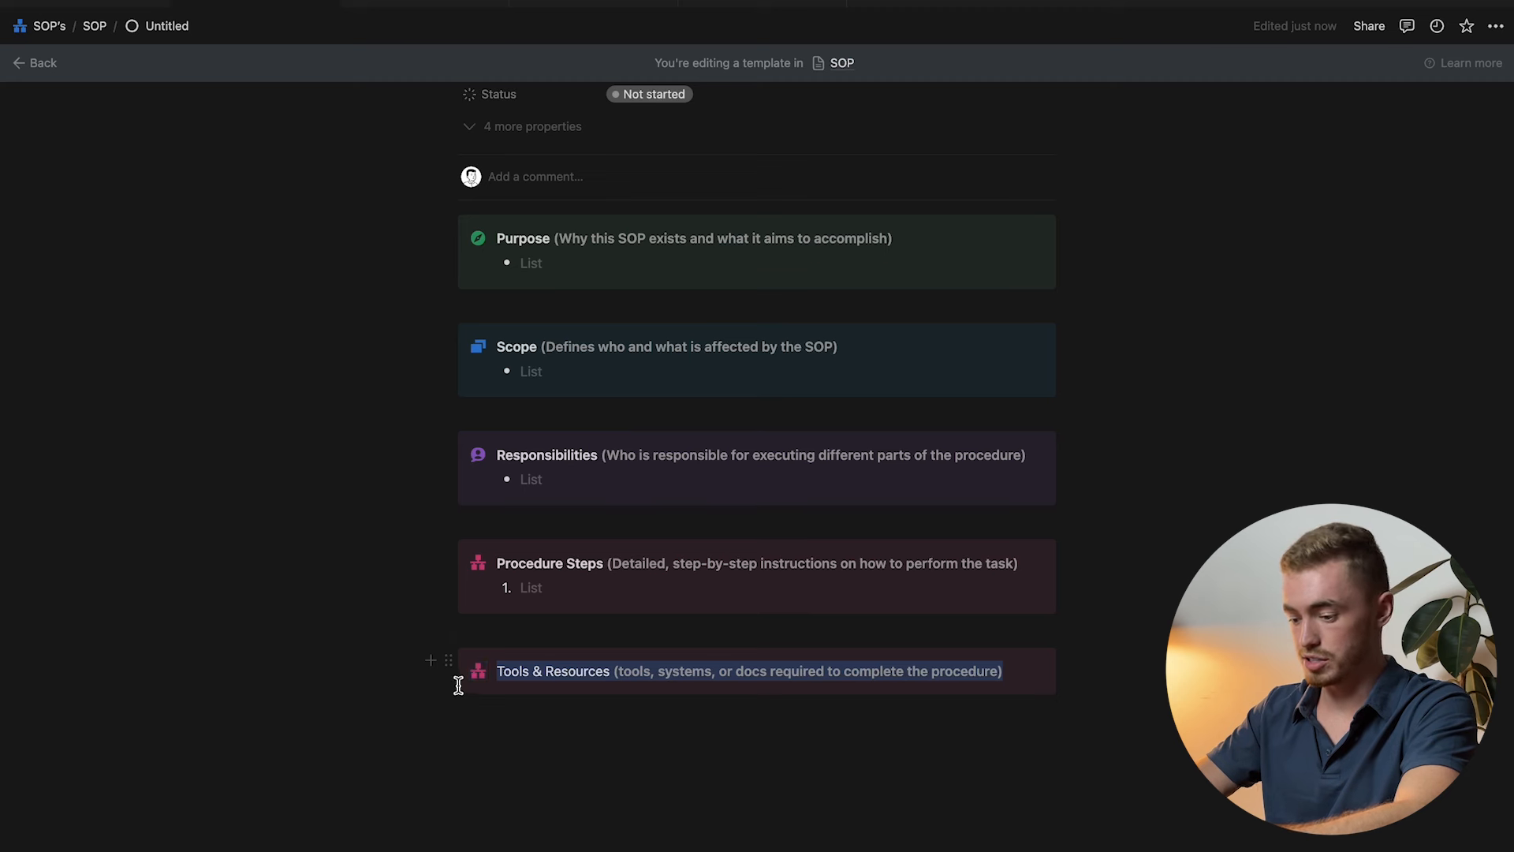
left_click(577, 670)
left_click(1020, 671)
key("Return")
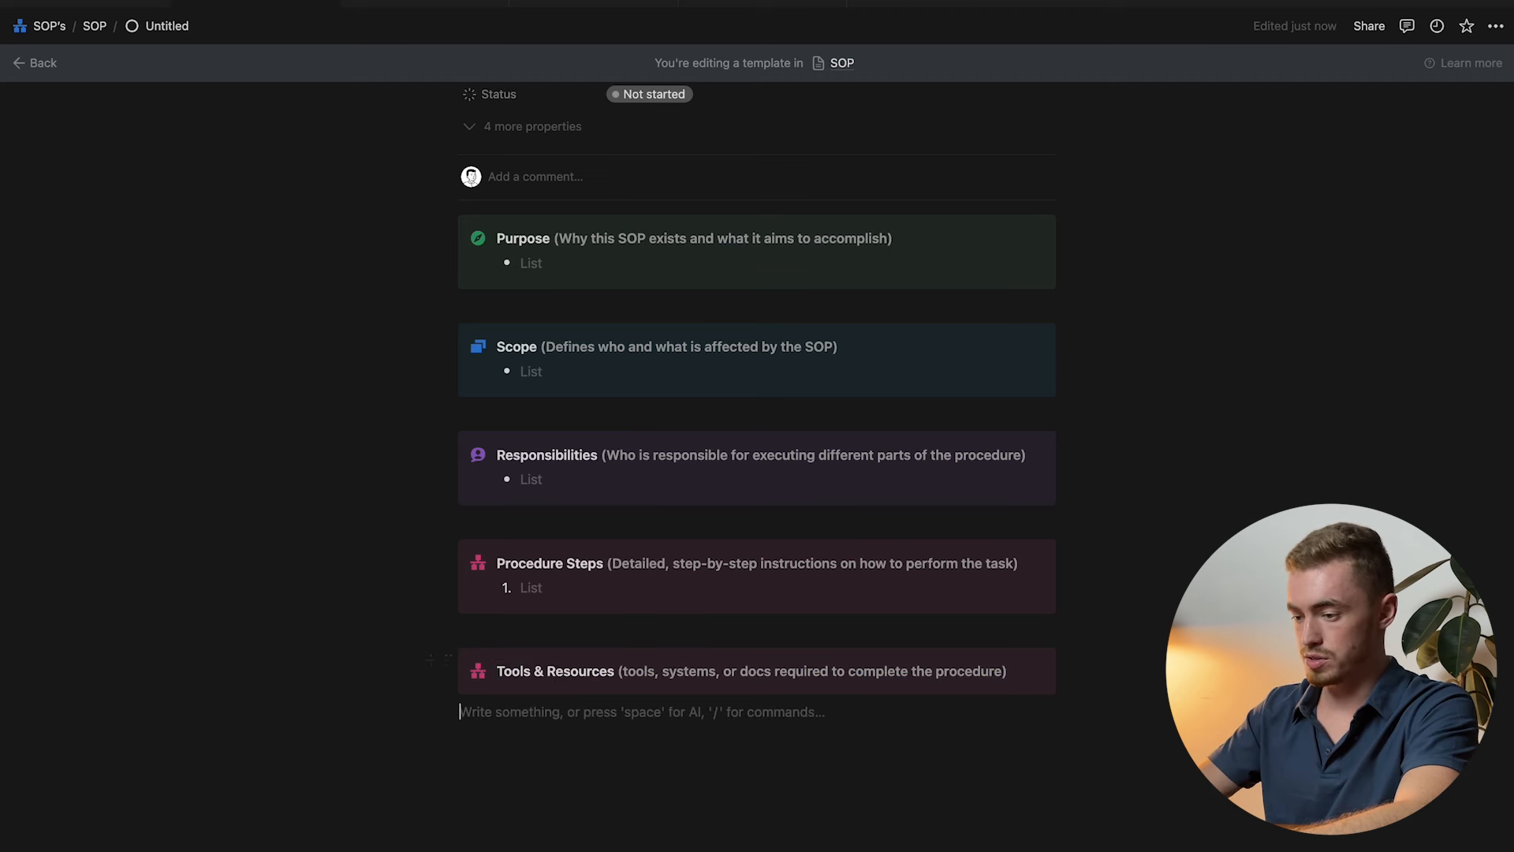
left_click_drag(440, 716, 626, 669)
left_click(588, 706)
type("-")
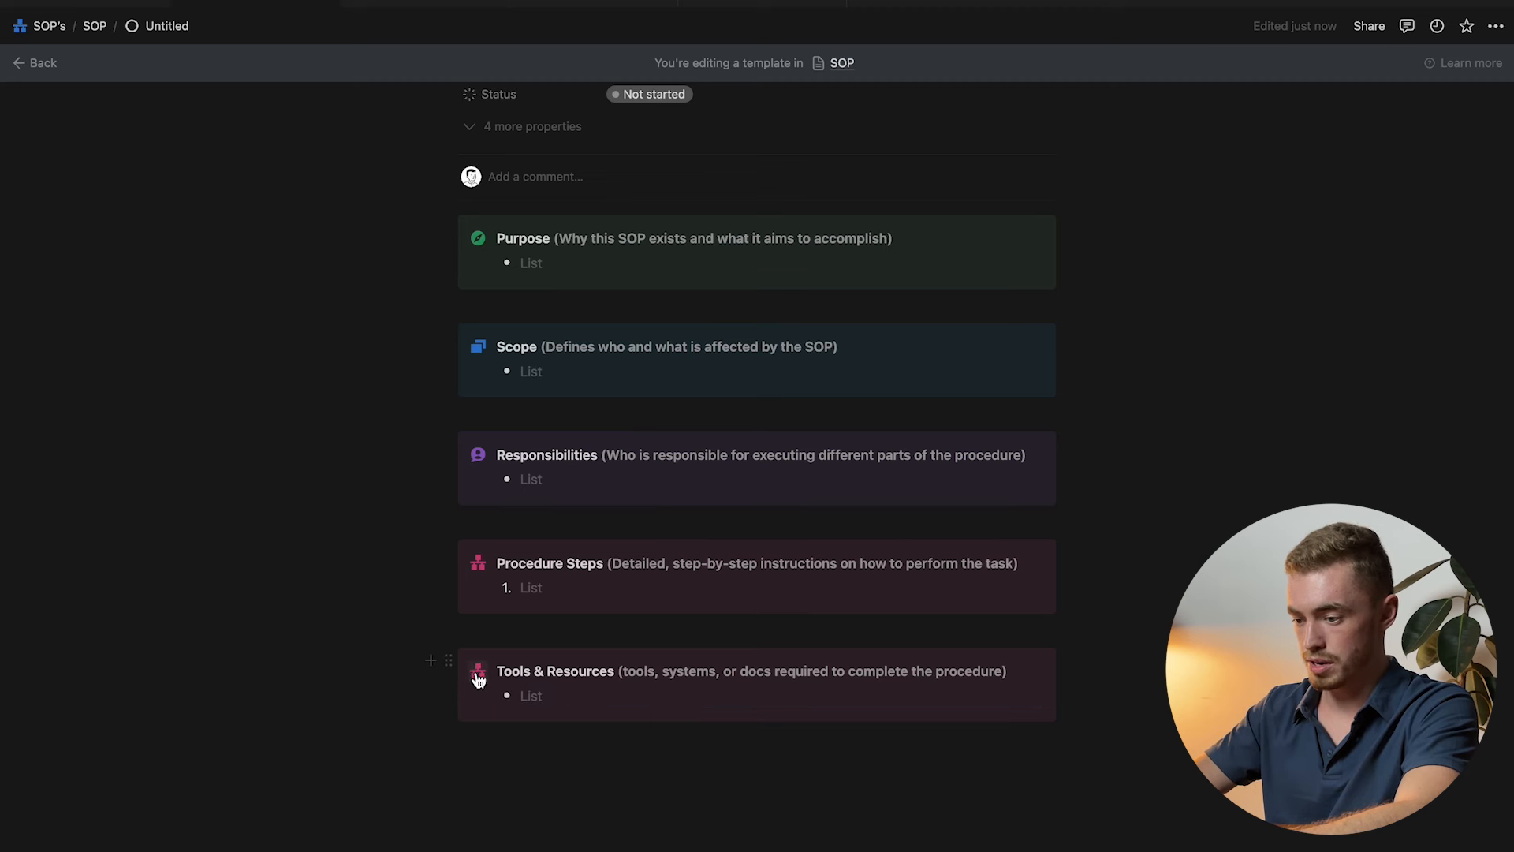
Give the Tools & Resources callout a red wrench icon and a red background.
left_click(478, 672)
left_click(629, 415)
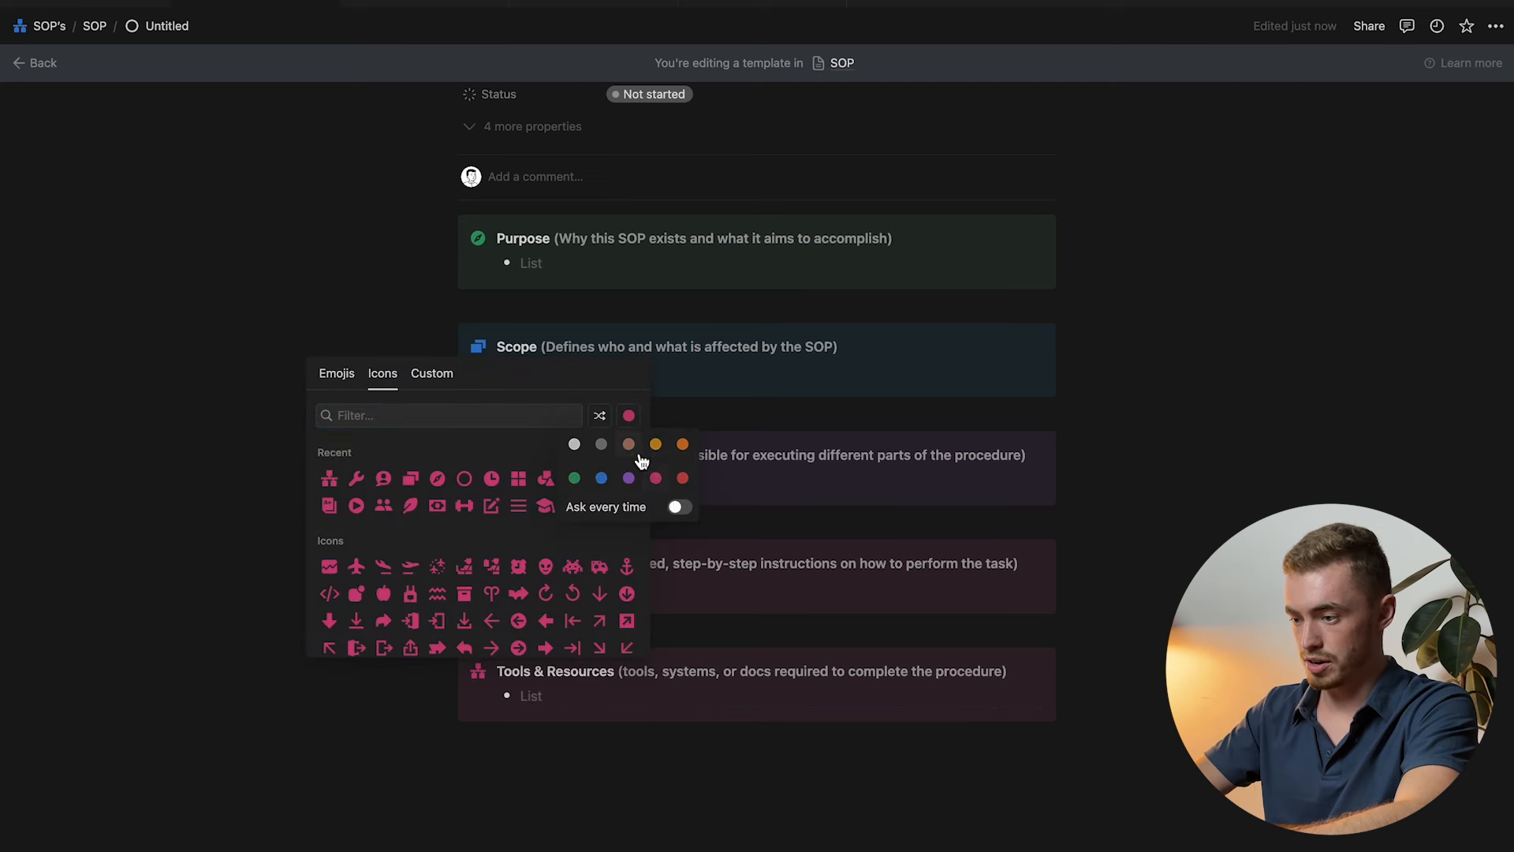
left_click(683, 478)
left_click(356, 478)
left_click(454, 661)
mouse_move(403, 765)
left_click(733, 662)
Add a callout below Tools & Resources with the bold heading line "Revisions History (A log of changes made to the document)".
left_click(734, 765)
type("/call")
key("Return")
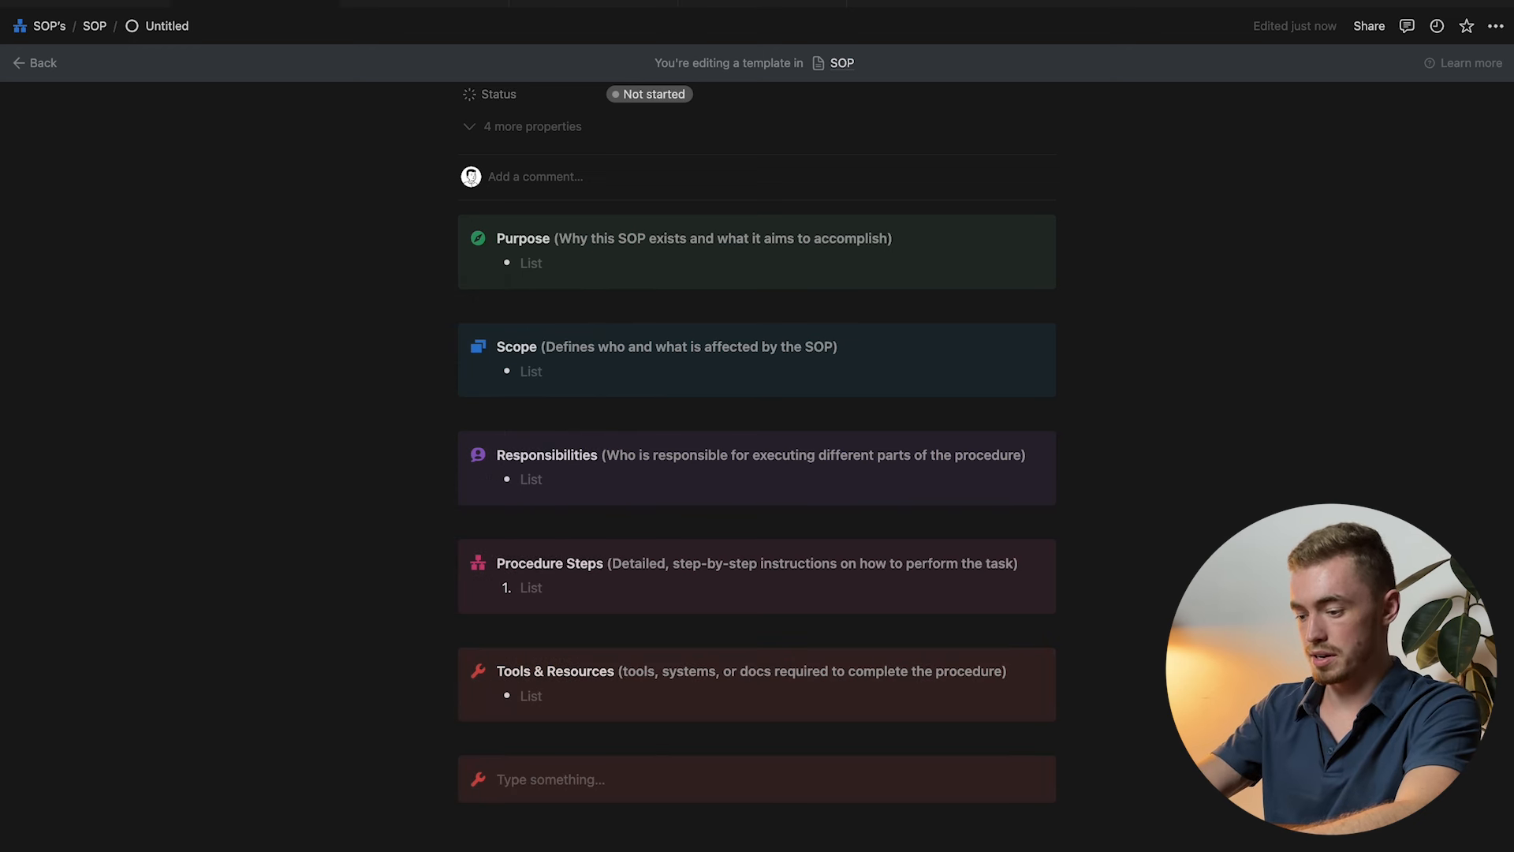
type("Revisions History")
key("Return")
left_click_drag(444, 820, 577, 787)
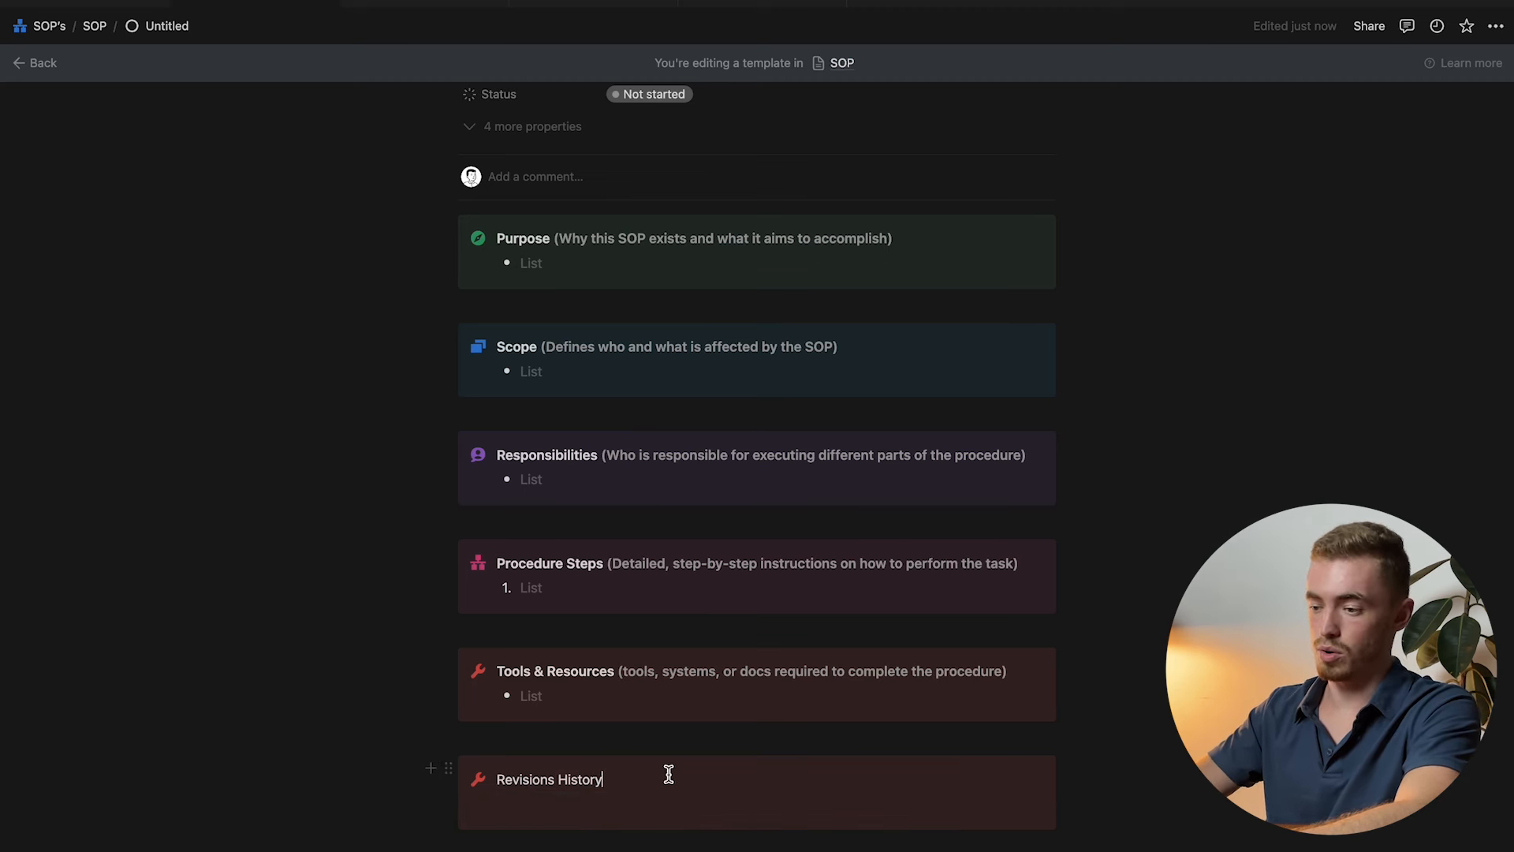
left_click(622, 787)
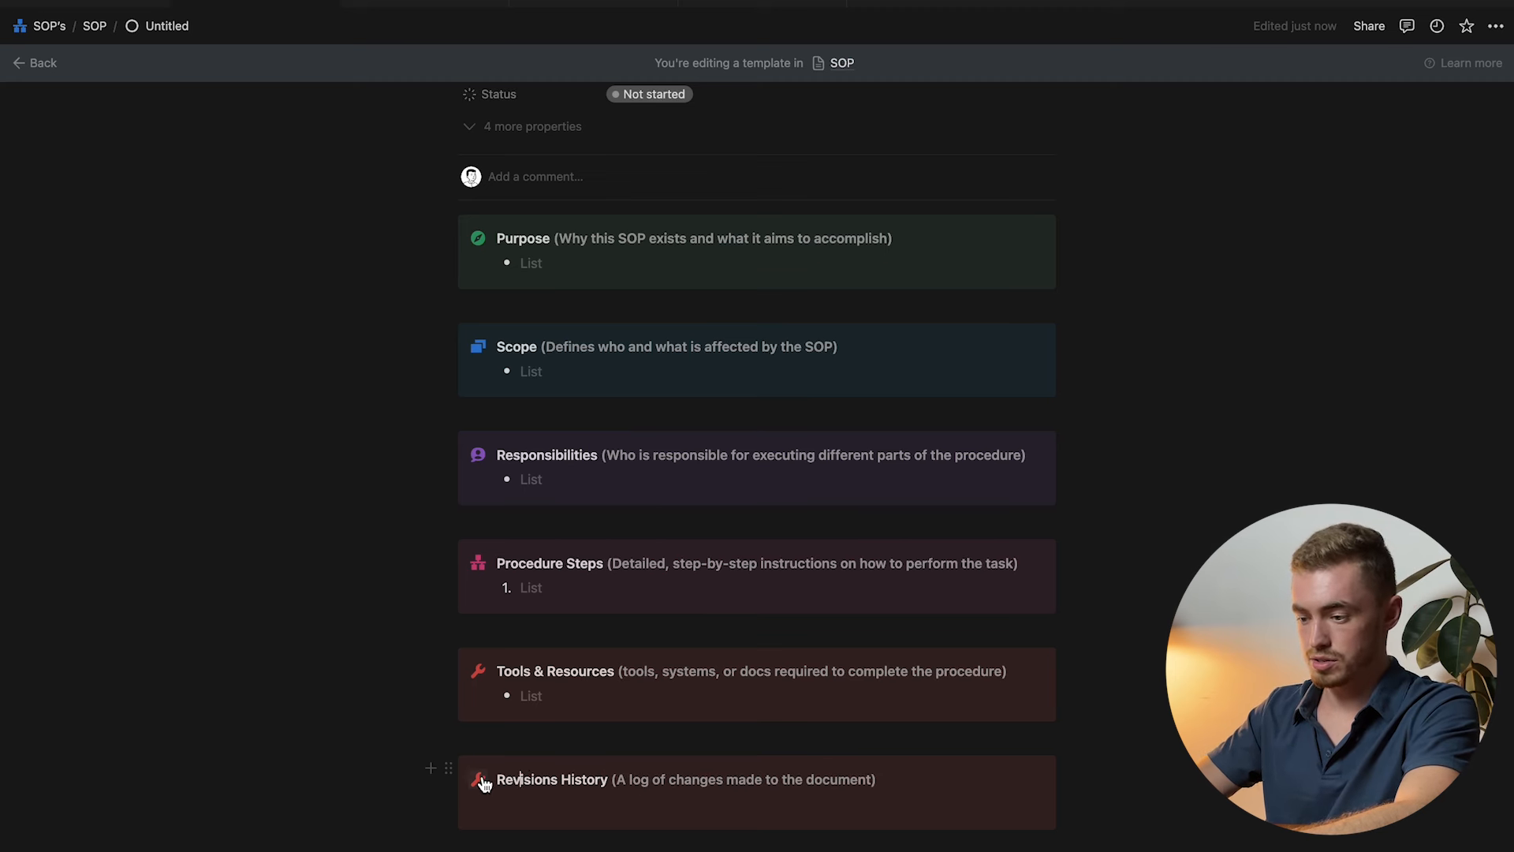
Give the Revisions History callout a gray clock icon and gray background, and nest an empty bulleted list item inside it.
left_click(480, 781)
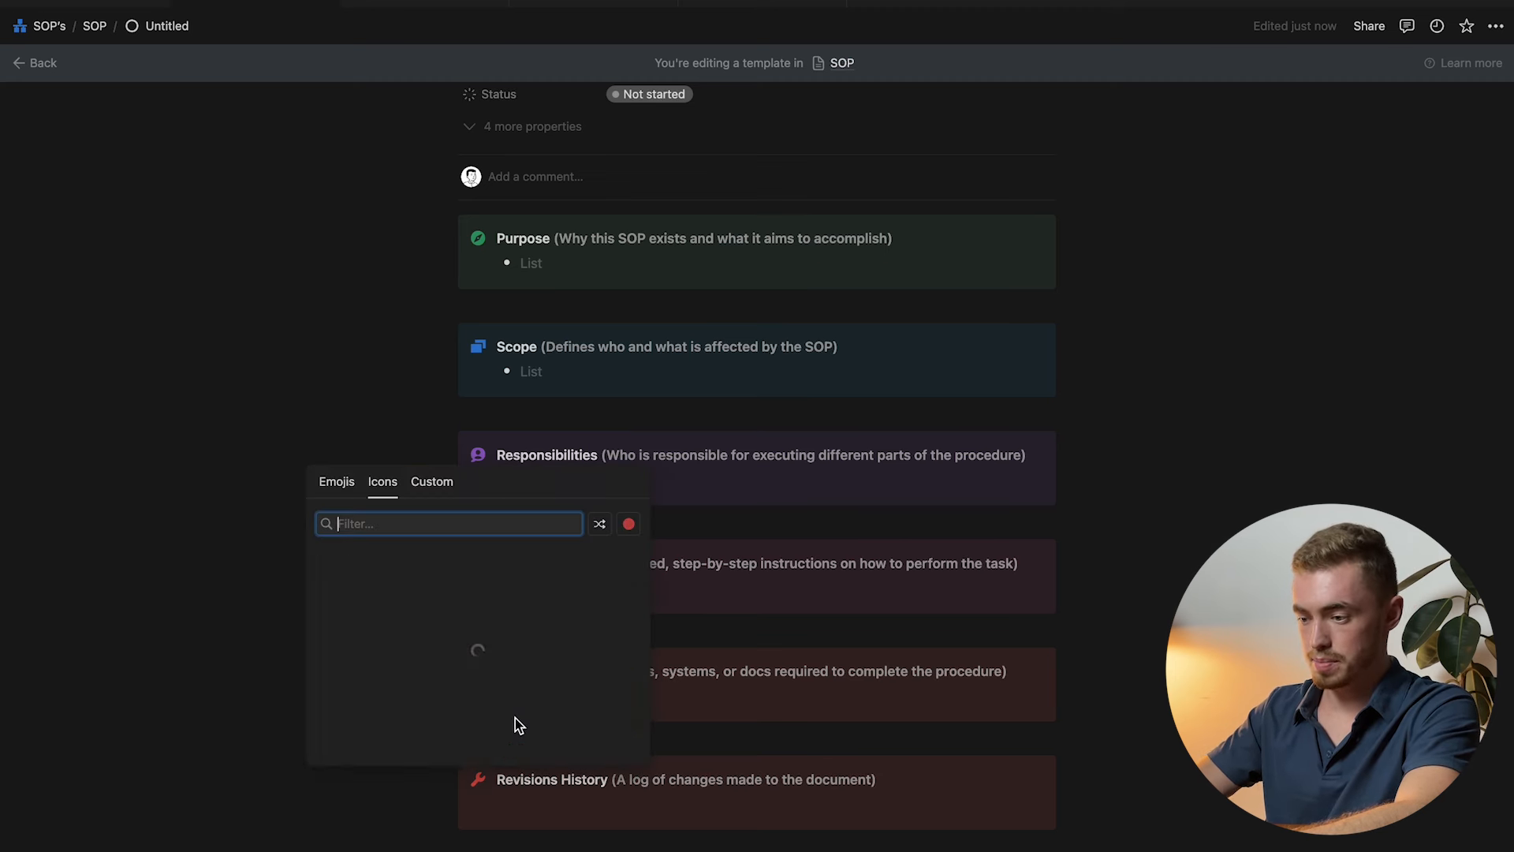
left_click(627, 524)
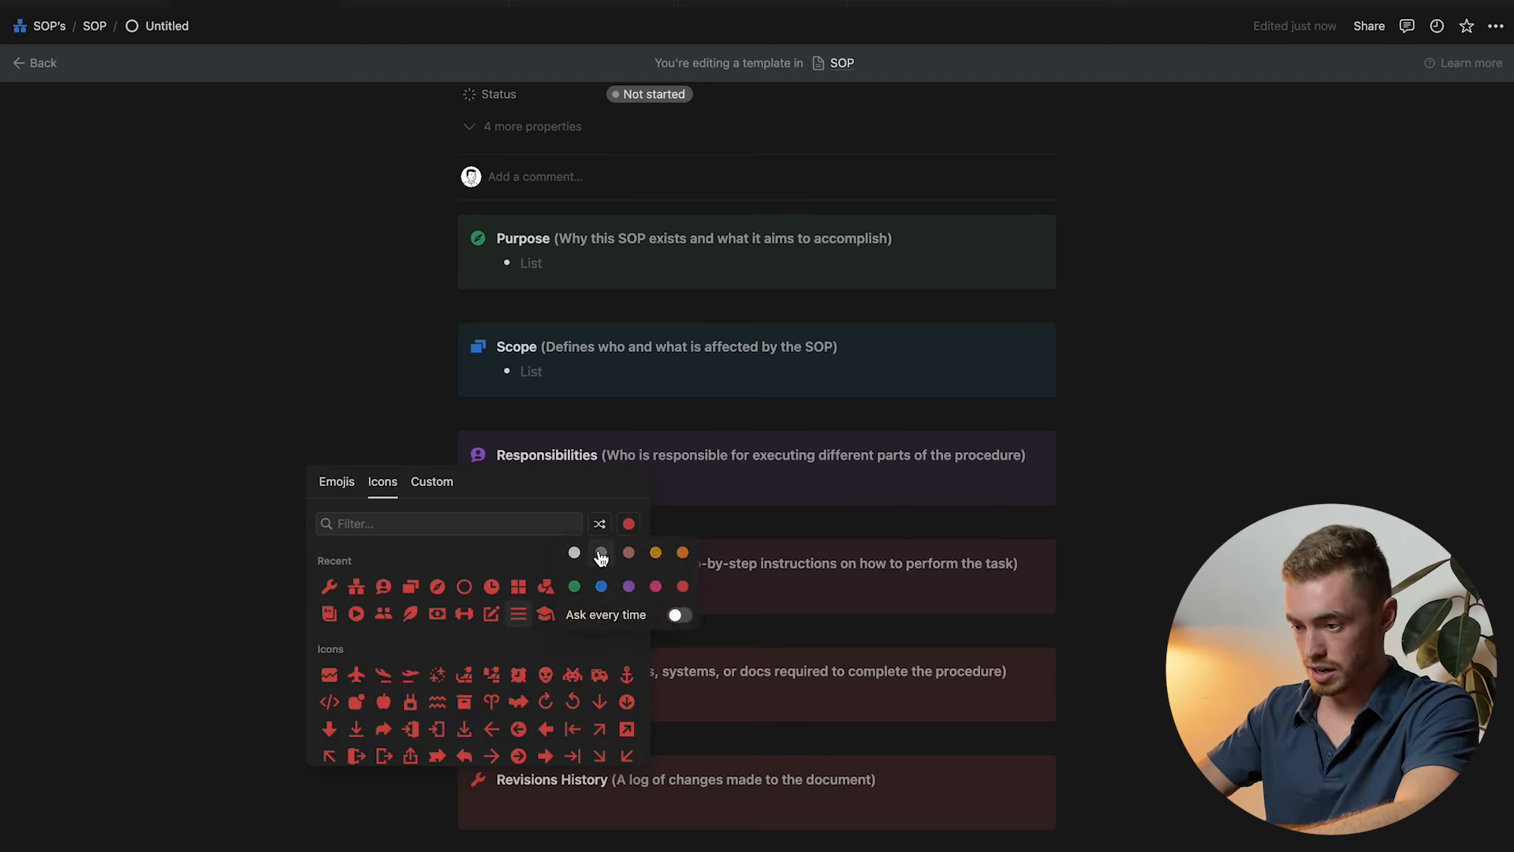
left_click(601, 554)
left_click(492, 586)
left_click(443, 778)
mouse_move(426, 805)
left_click(551, 682)
left_click(615, 803)
type("-")
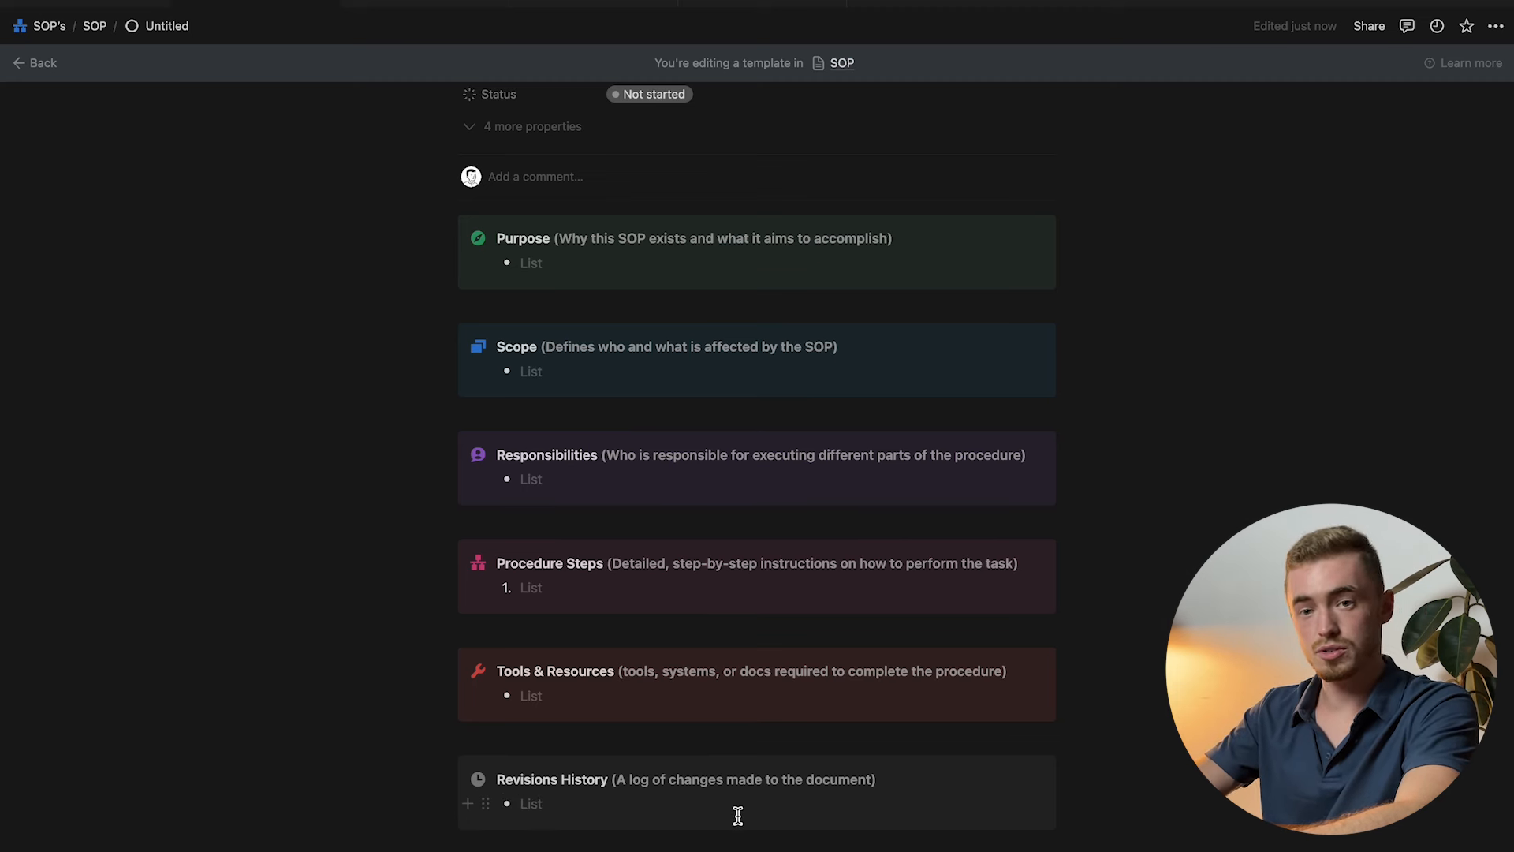
Try inserting a Today date mention (date when duplicated) and a person mention in the Revisions History bullet.
type("@tod")
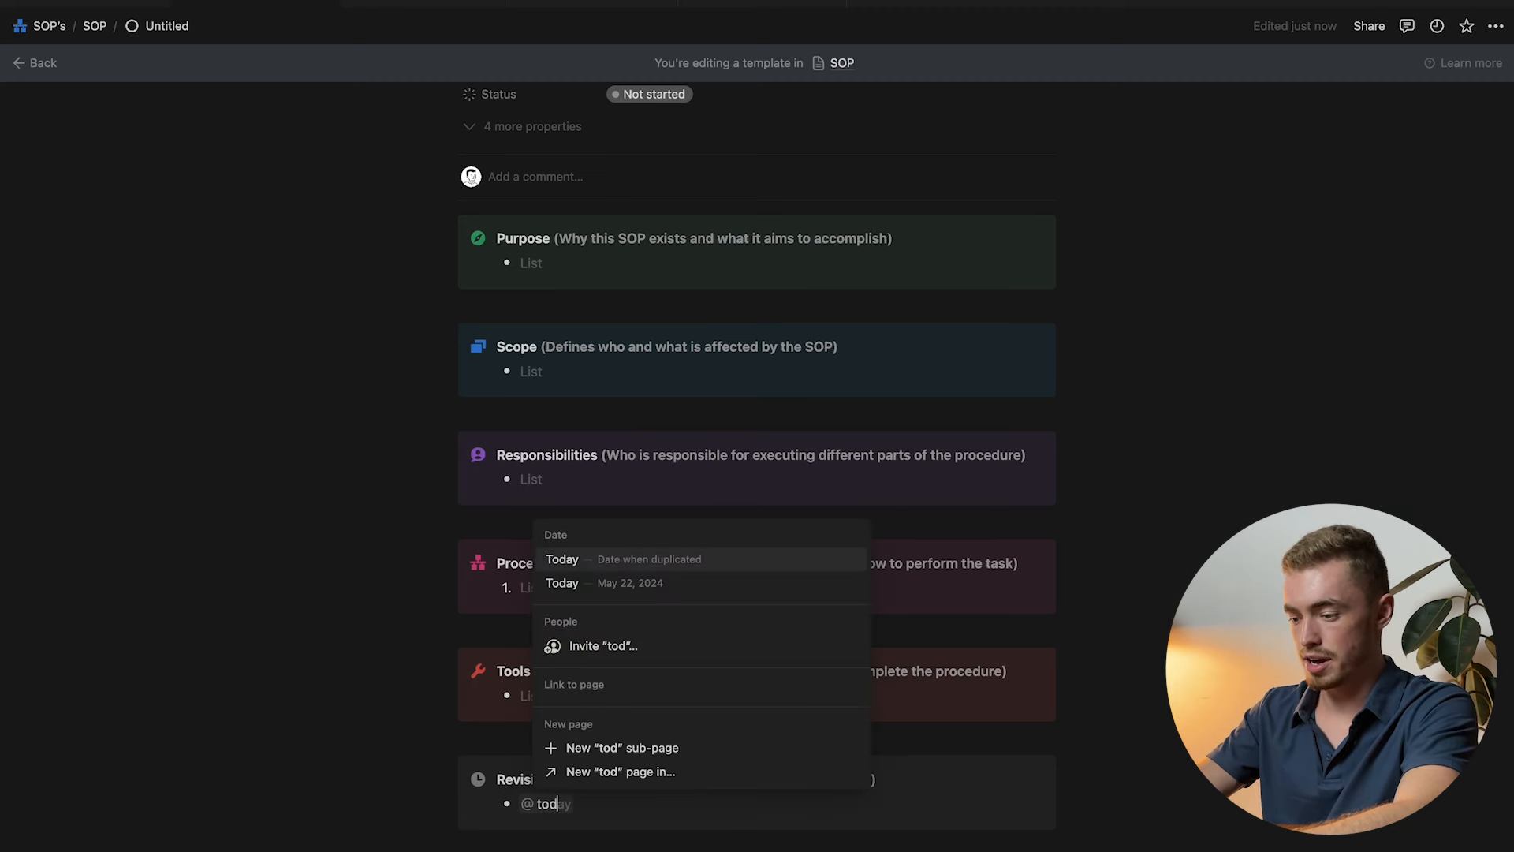
key("Return")
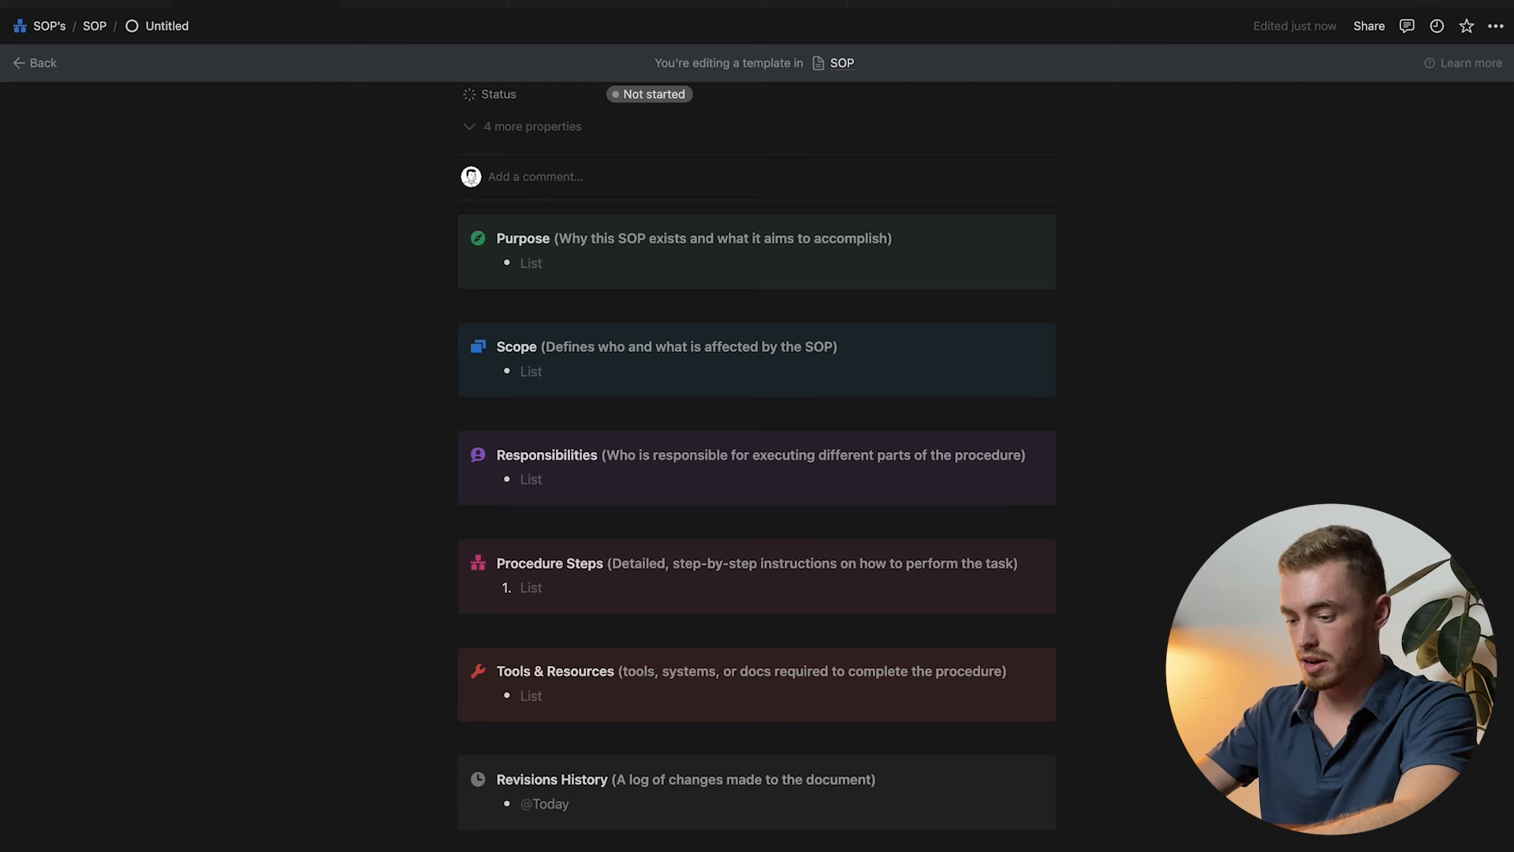
type("@")
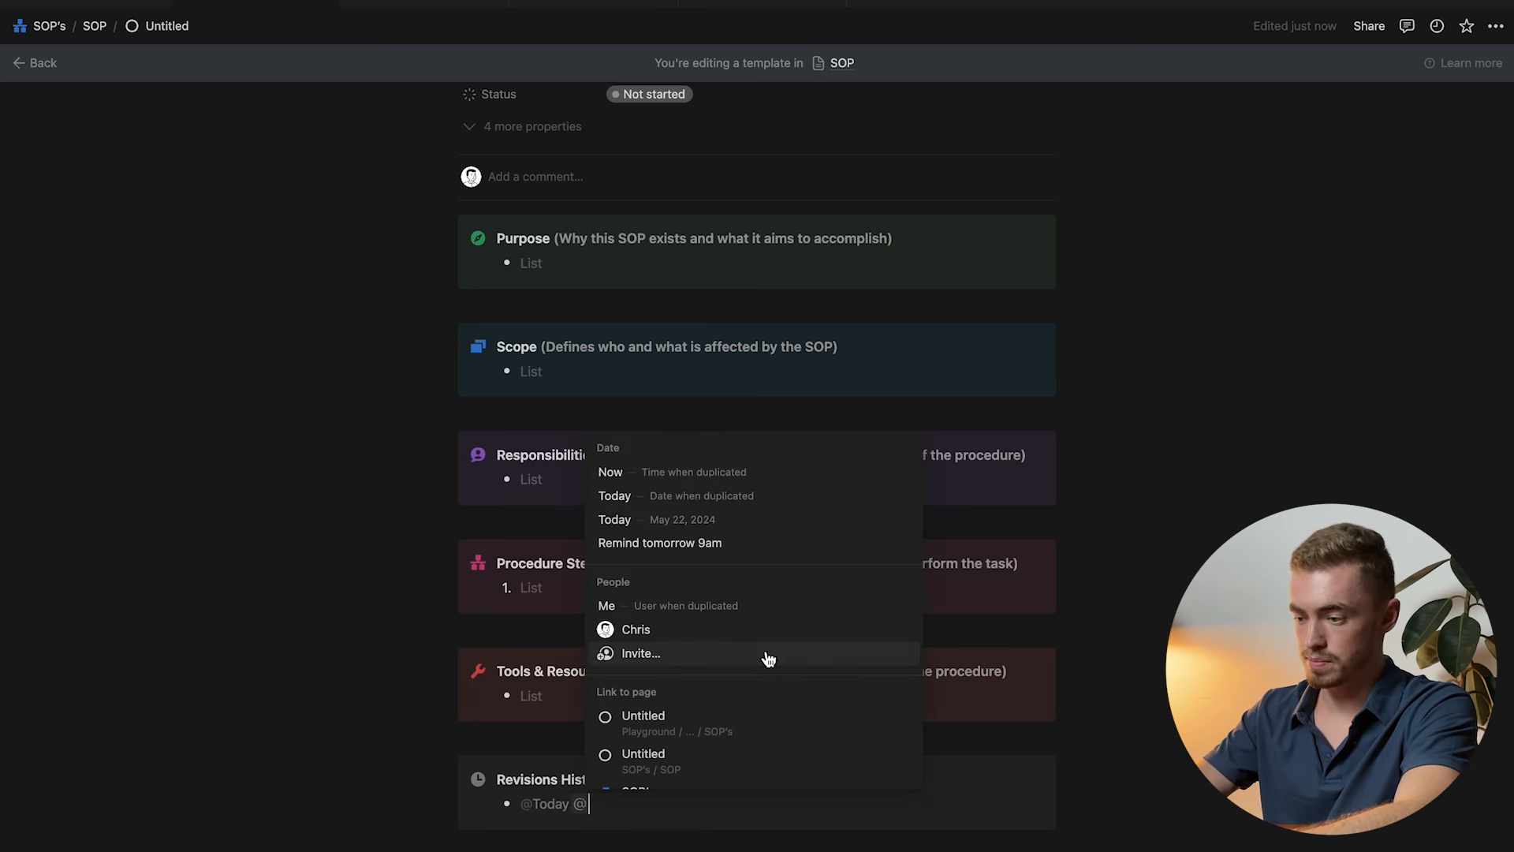
left_click(771, 628)
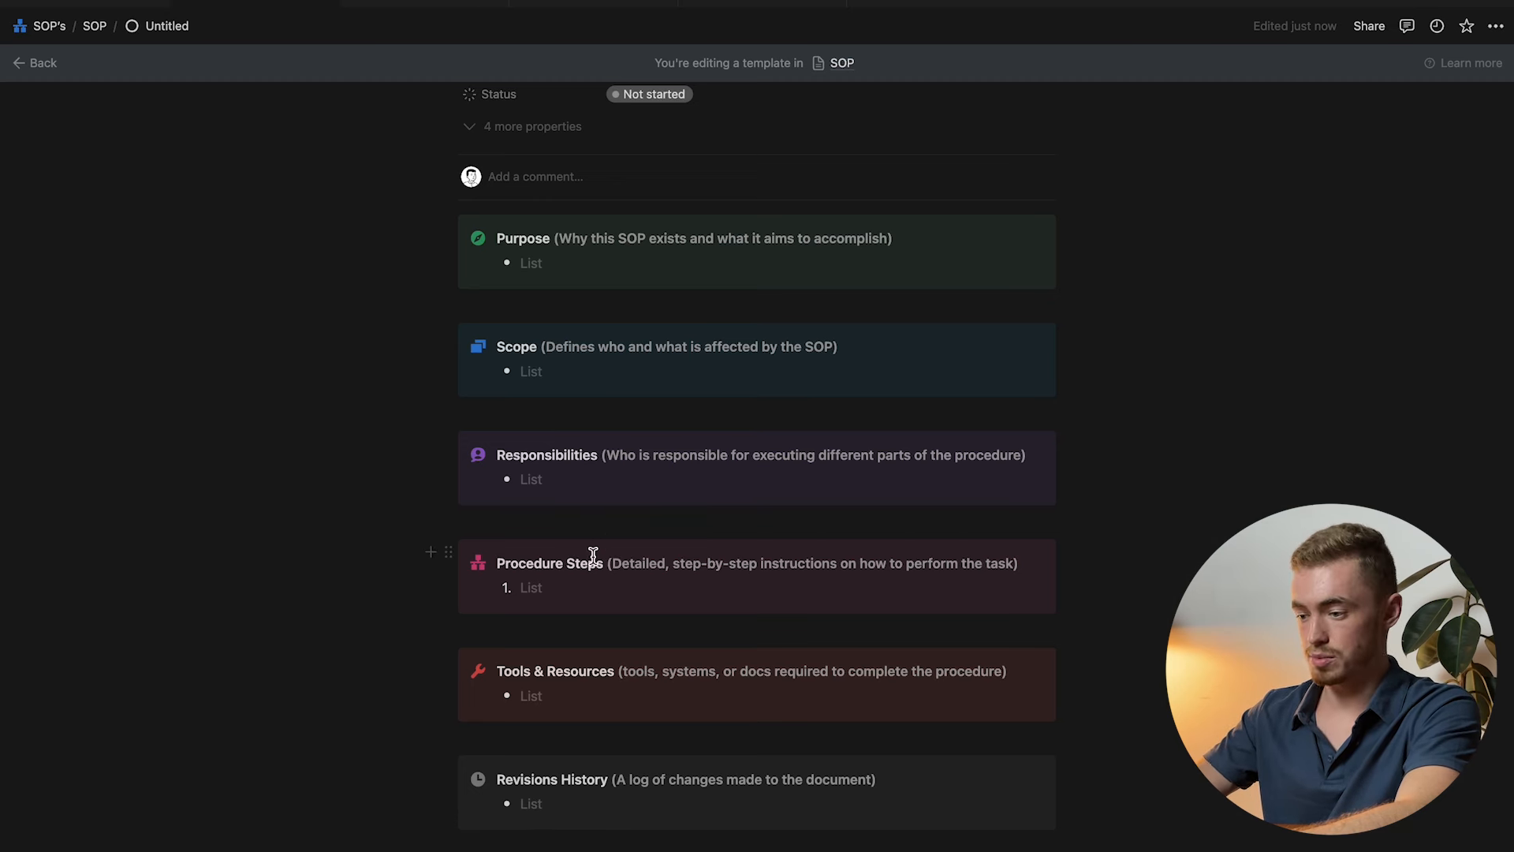
type("dfjdsfjfh")
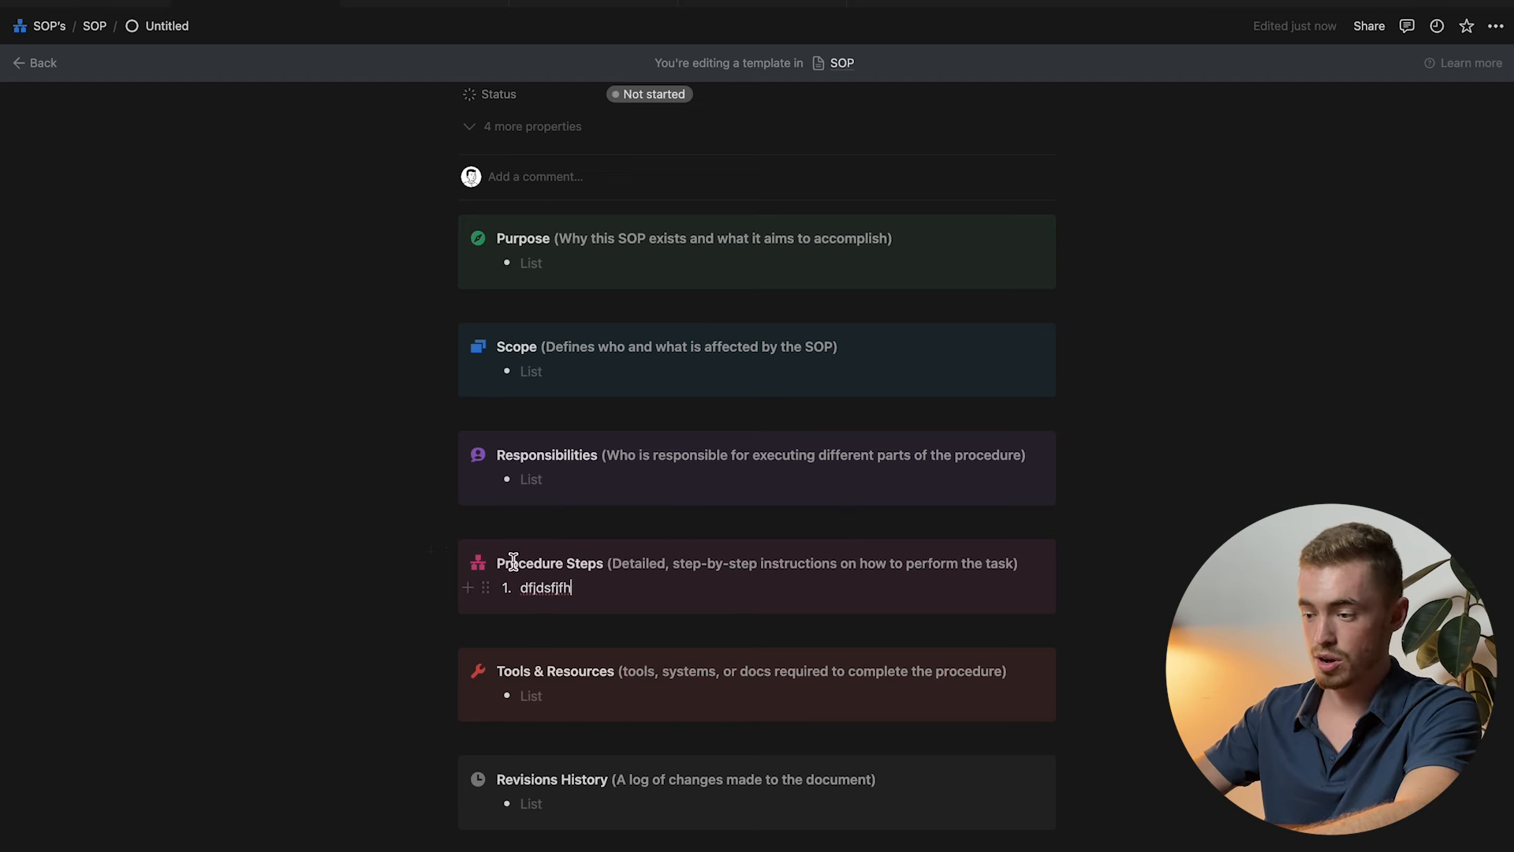
scroll(647, 820, "down", 2)
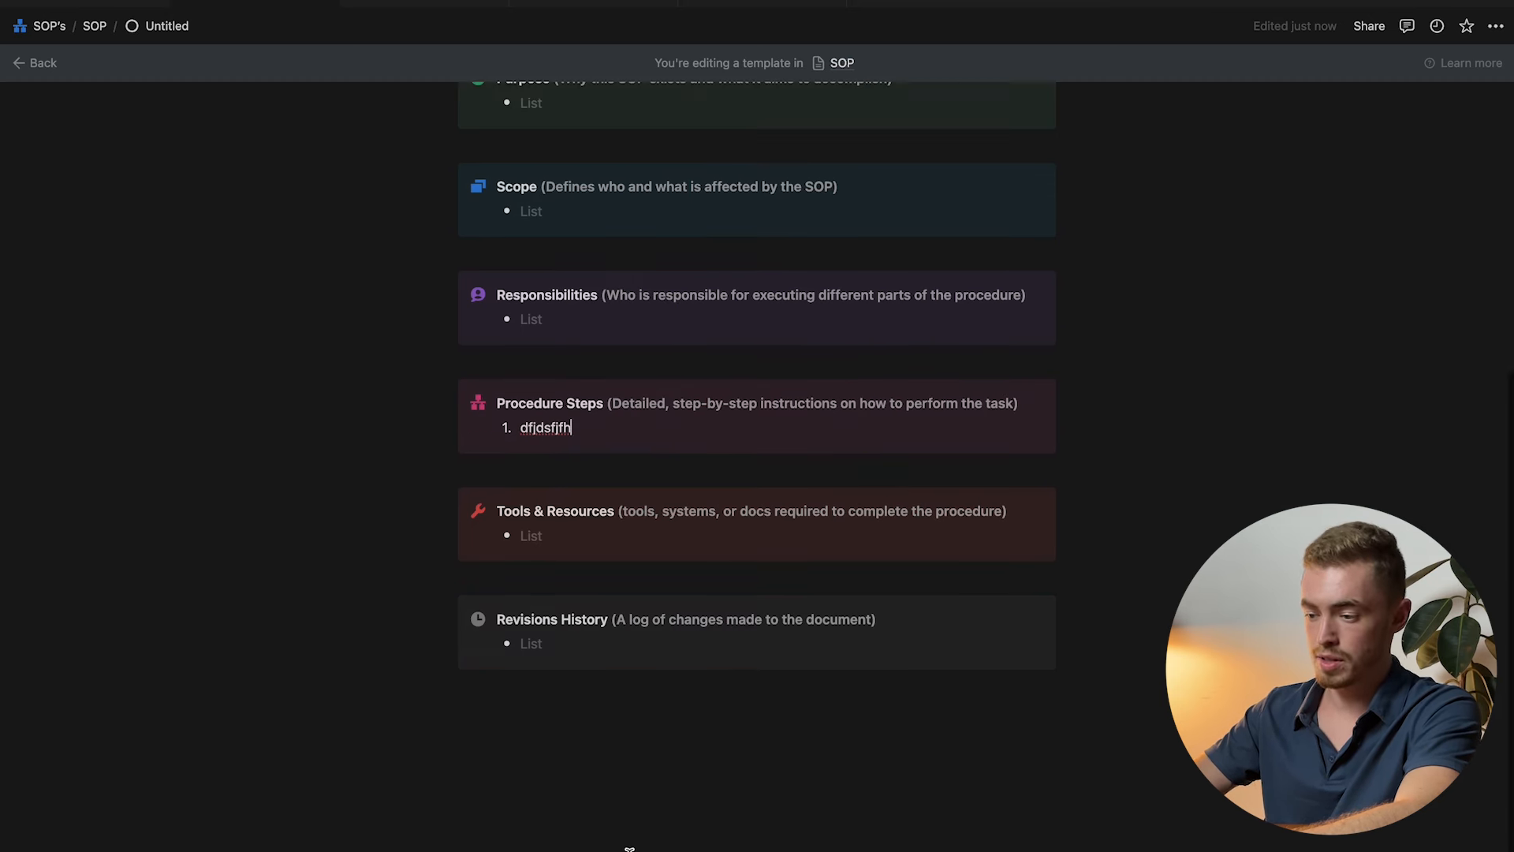
left_click(595, 755)
left_click_drag(487, 674, 529, 714)
left_click(550, 688)
key("Return")
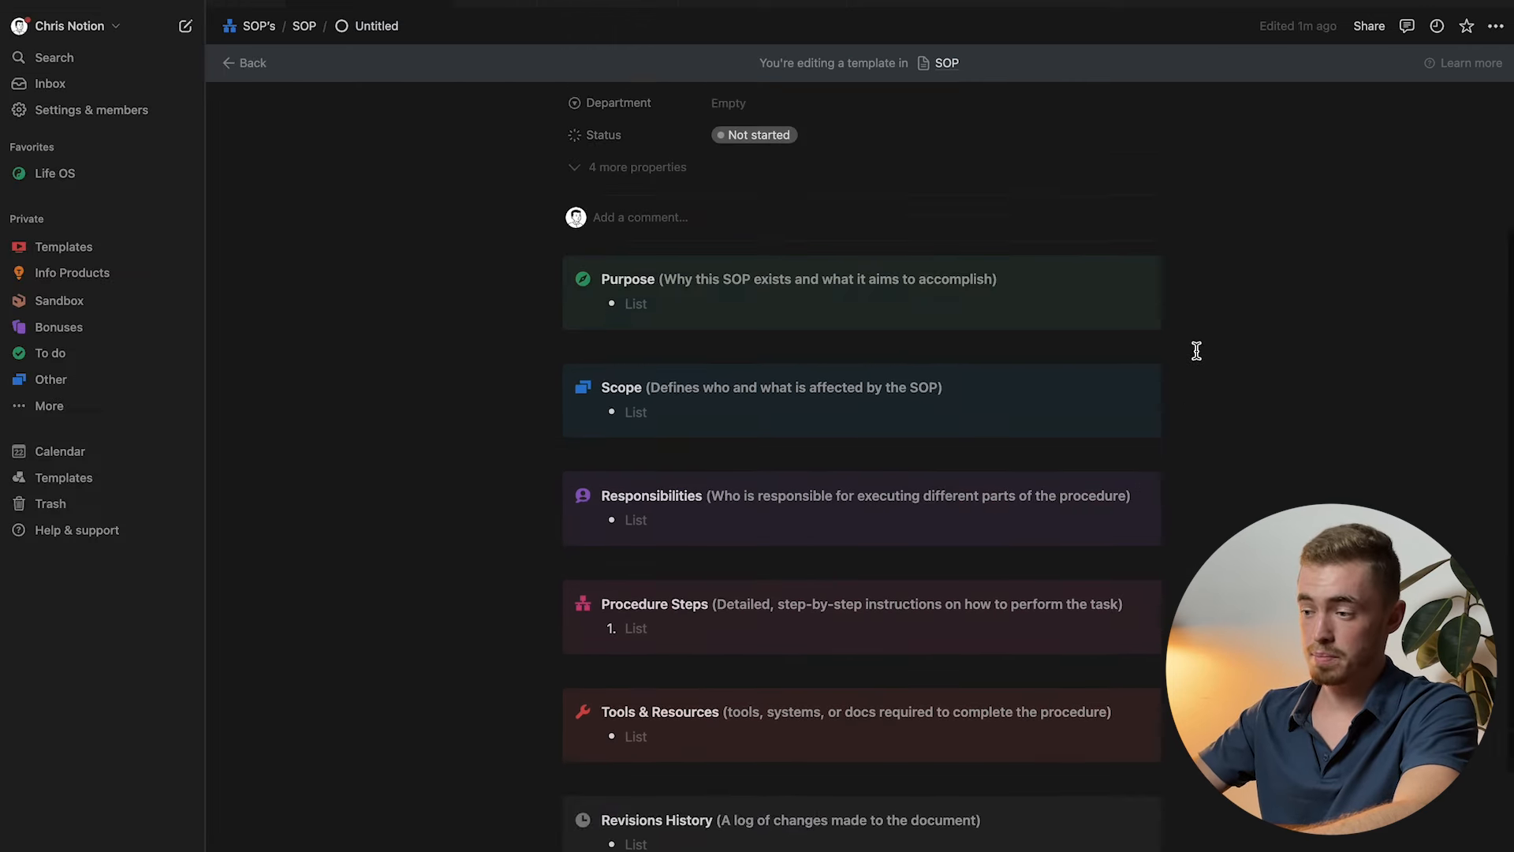
Review the finished SOP template from top to bottom and close it to return to the SOP's database table.
scroll(1193, 348, "up", 3)
scroll(1104, 328, "down", 5)
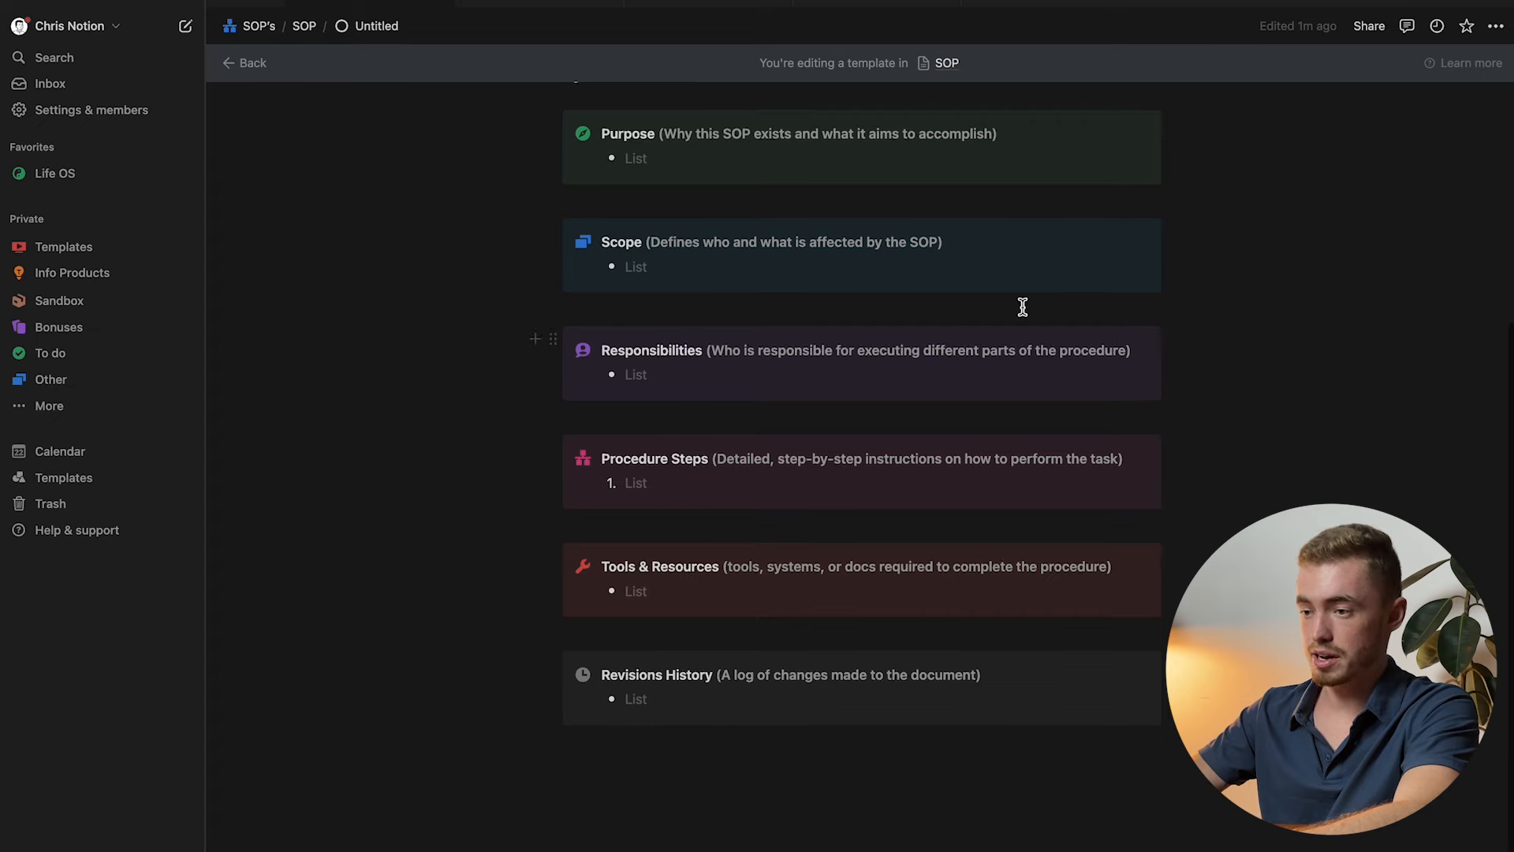
left_click(232, 70)
scroll(1023, 466, "down", 3)
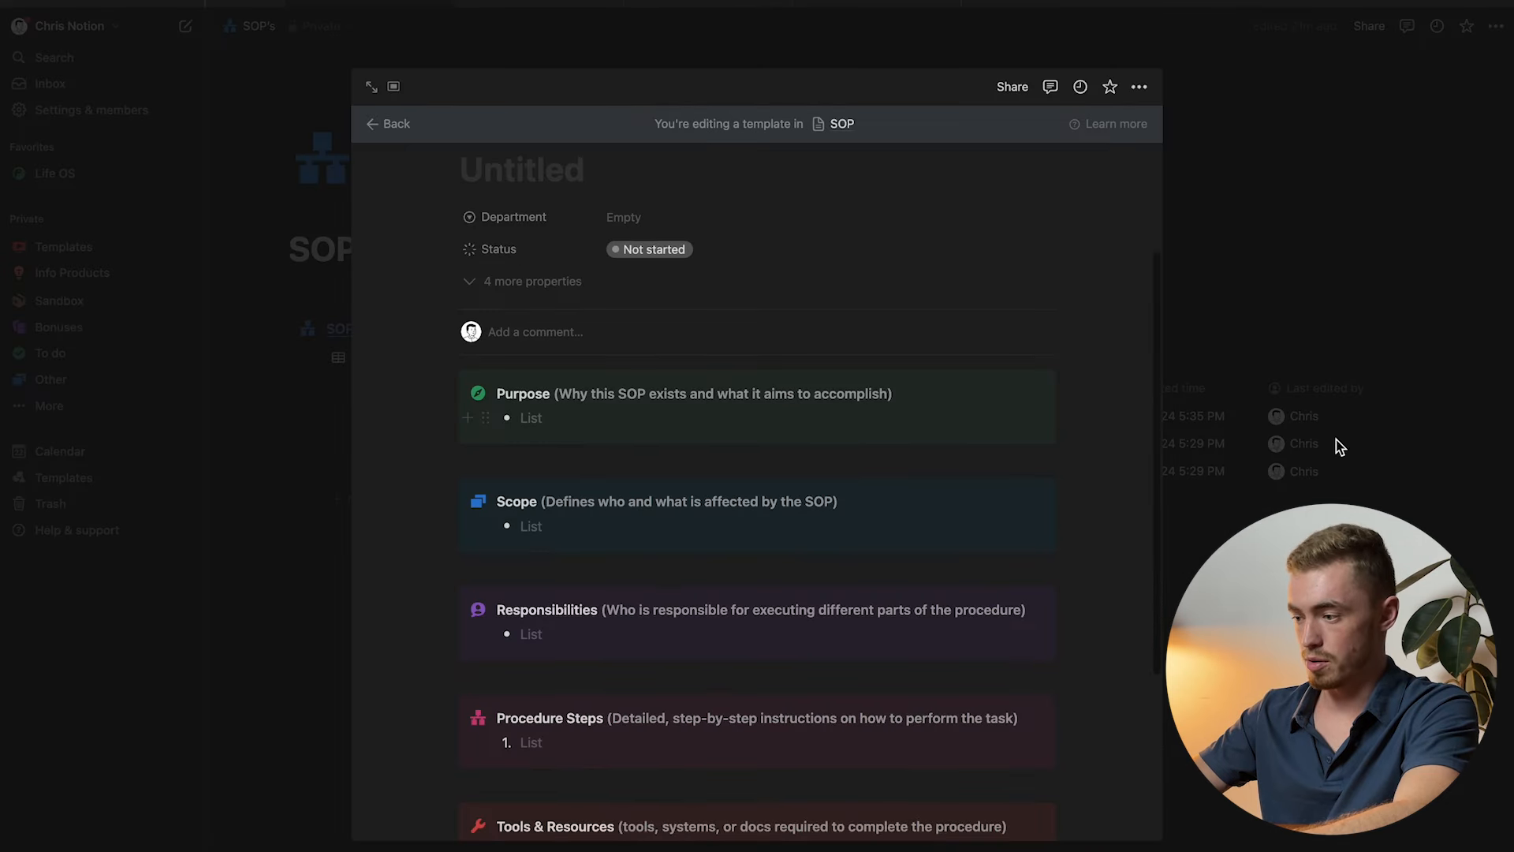
left_click(1338, 443)
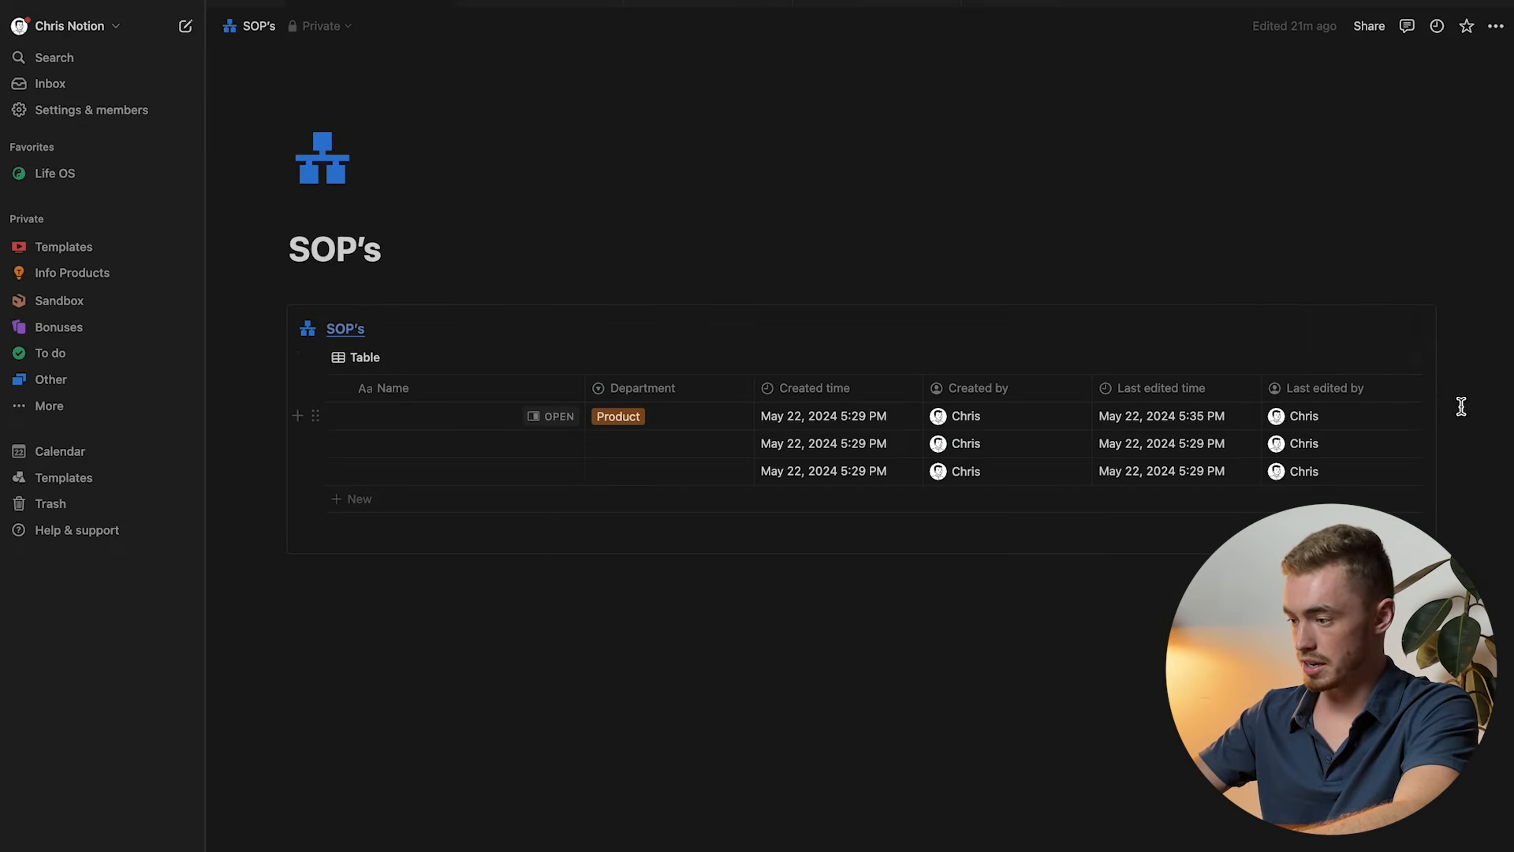
Delete the existing rows from the SOP's table and add one new blank row.
left_click_drag(1457, 406, 1278, 470)
key("Delete")
left_click(1183, 418)
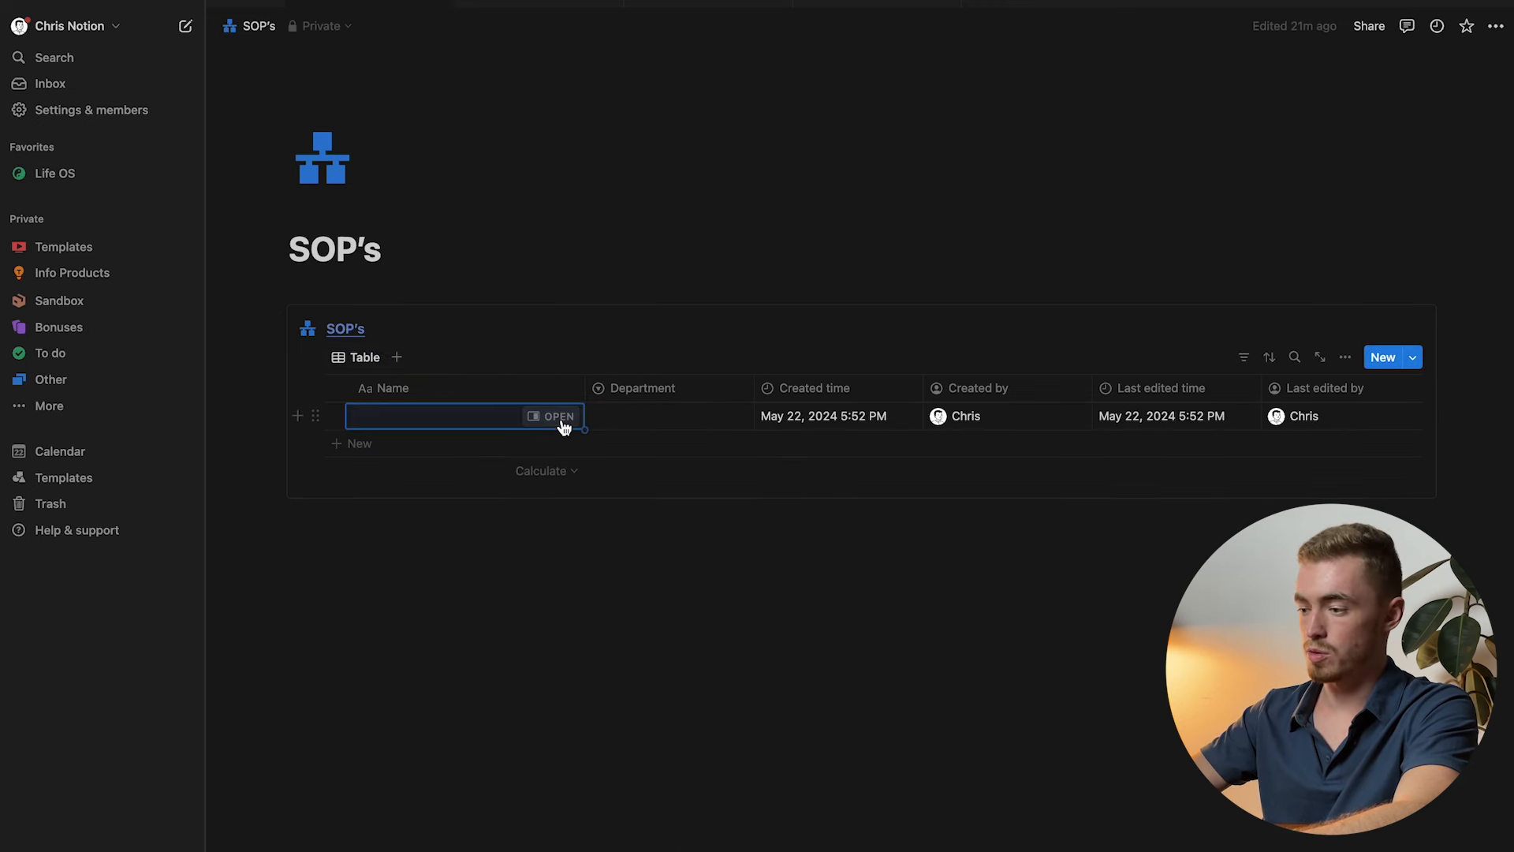
Open the new row, apply the SOP template to it and title the page "Editing".
left_click(552, 415)
left_click(828, 347)
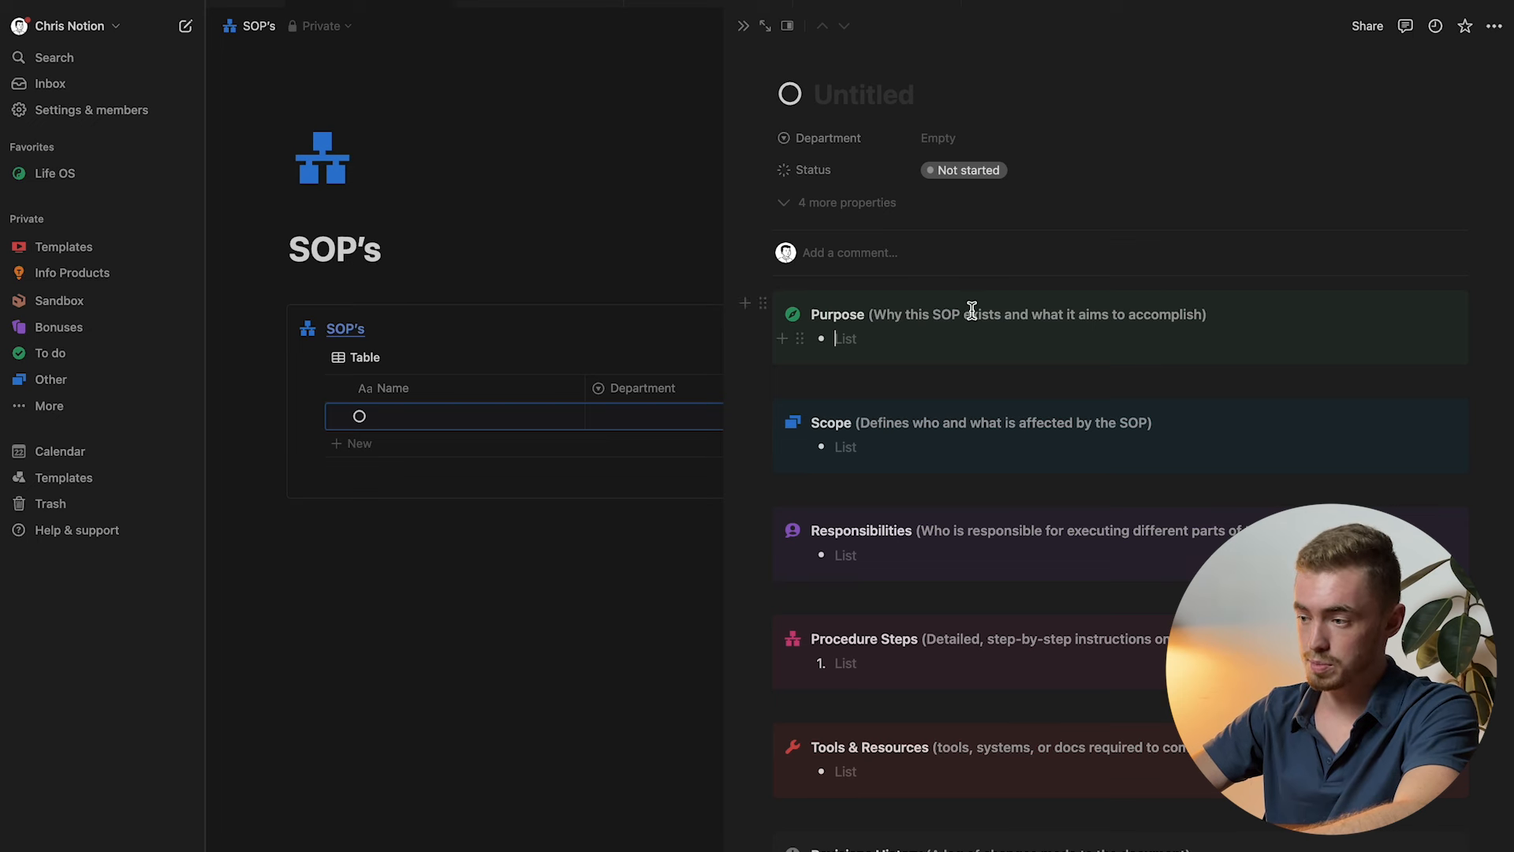
left_click(909, 94)
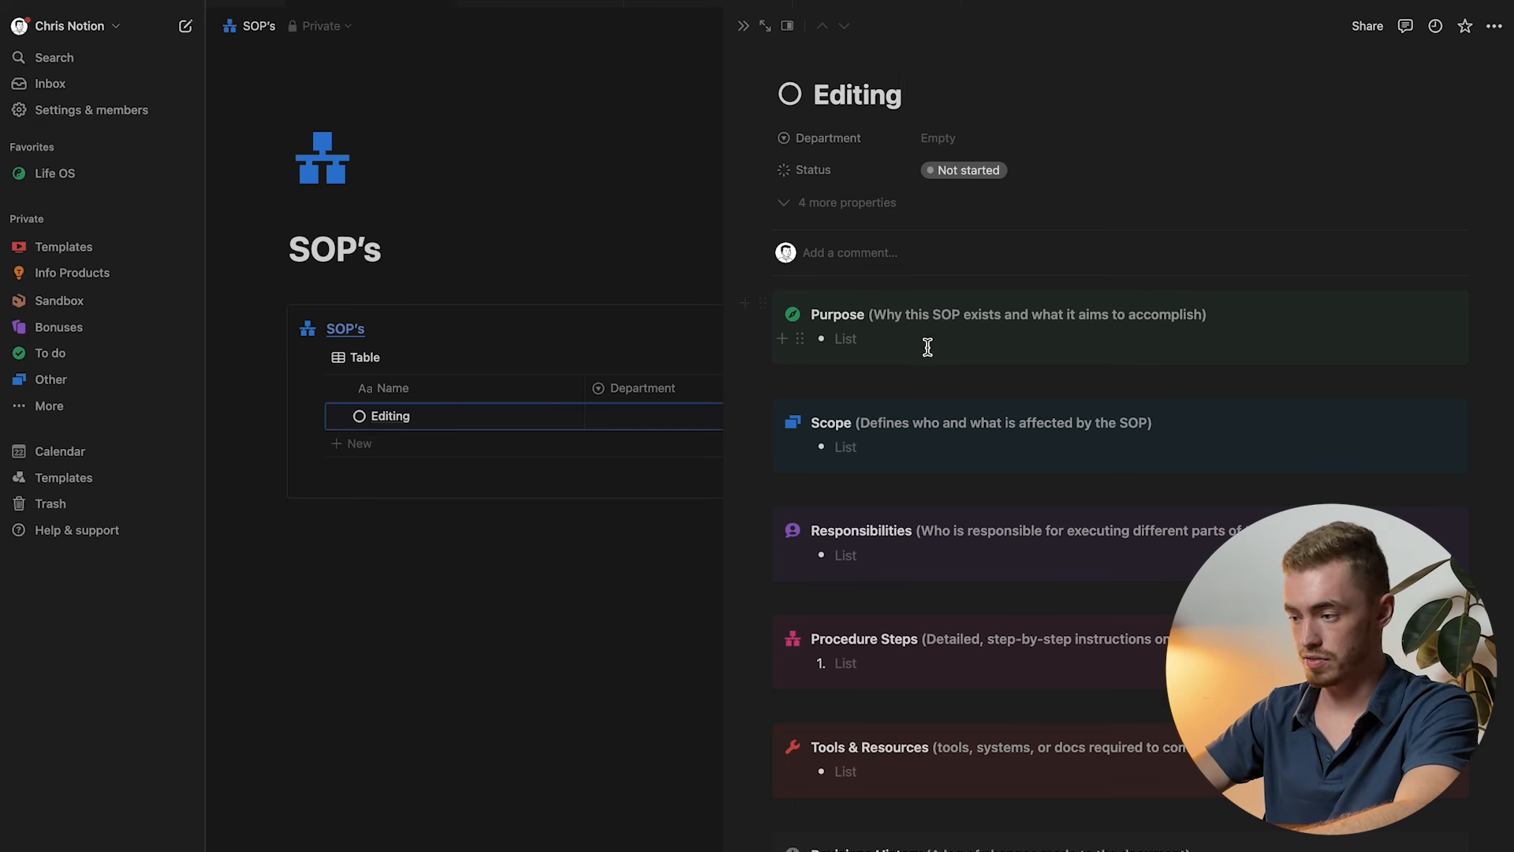
Set the Editing page's Department to Marketing and close the page preview.
scroll(888, 431, "down", 3)
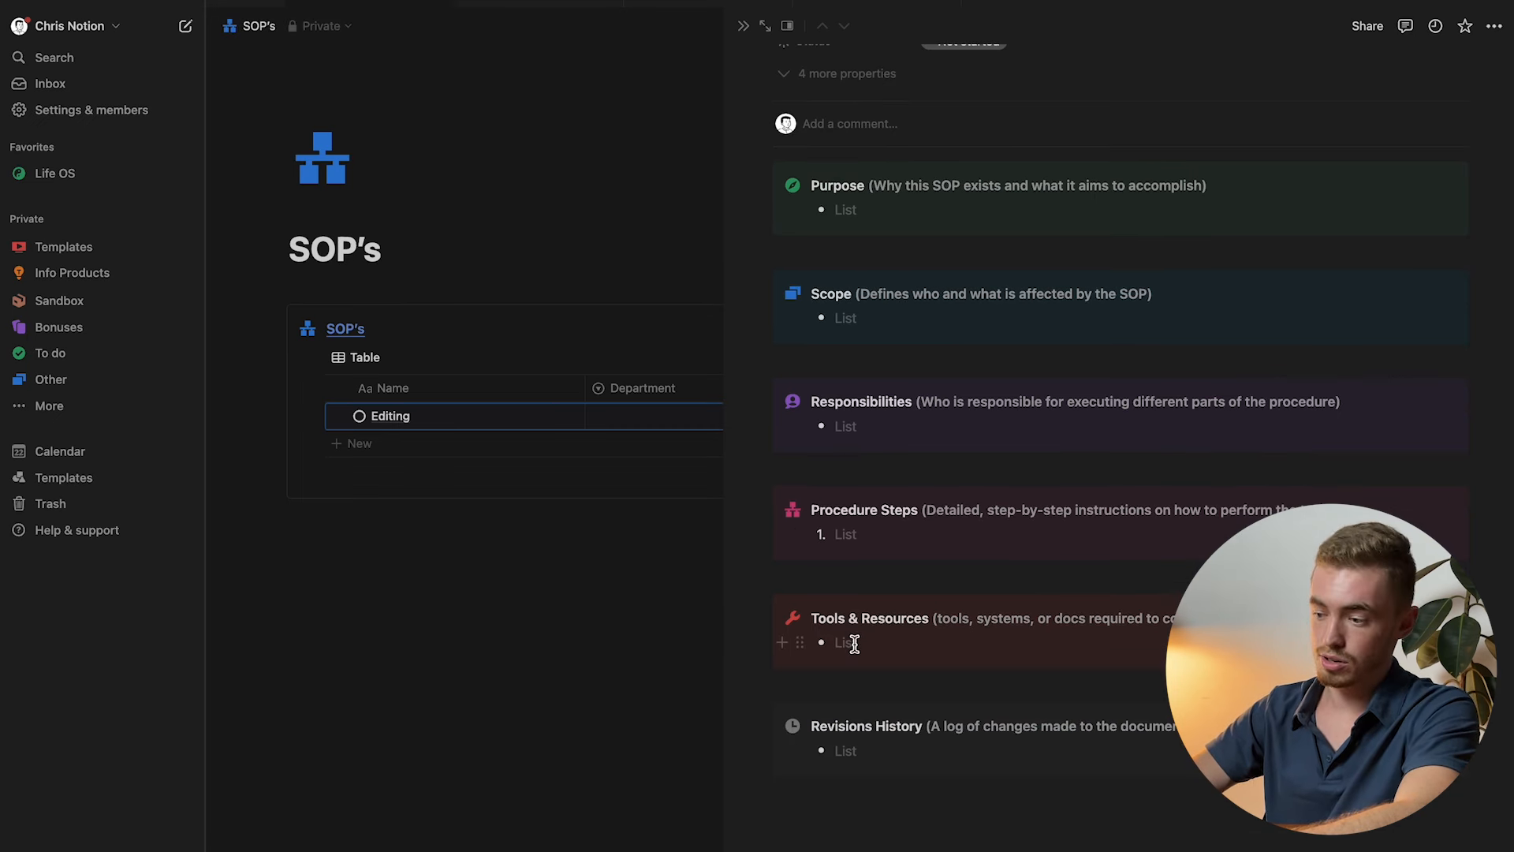
scroll(921, 740, "up", 3)
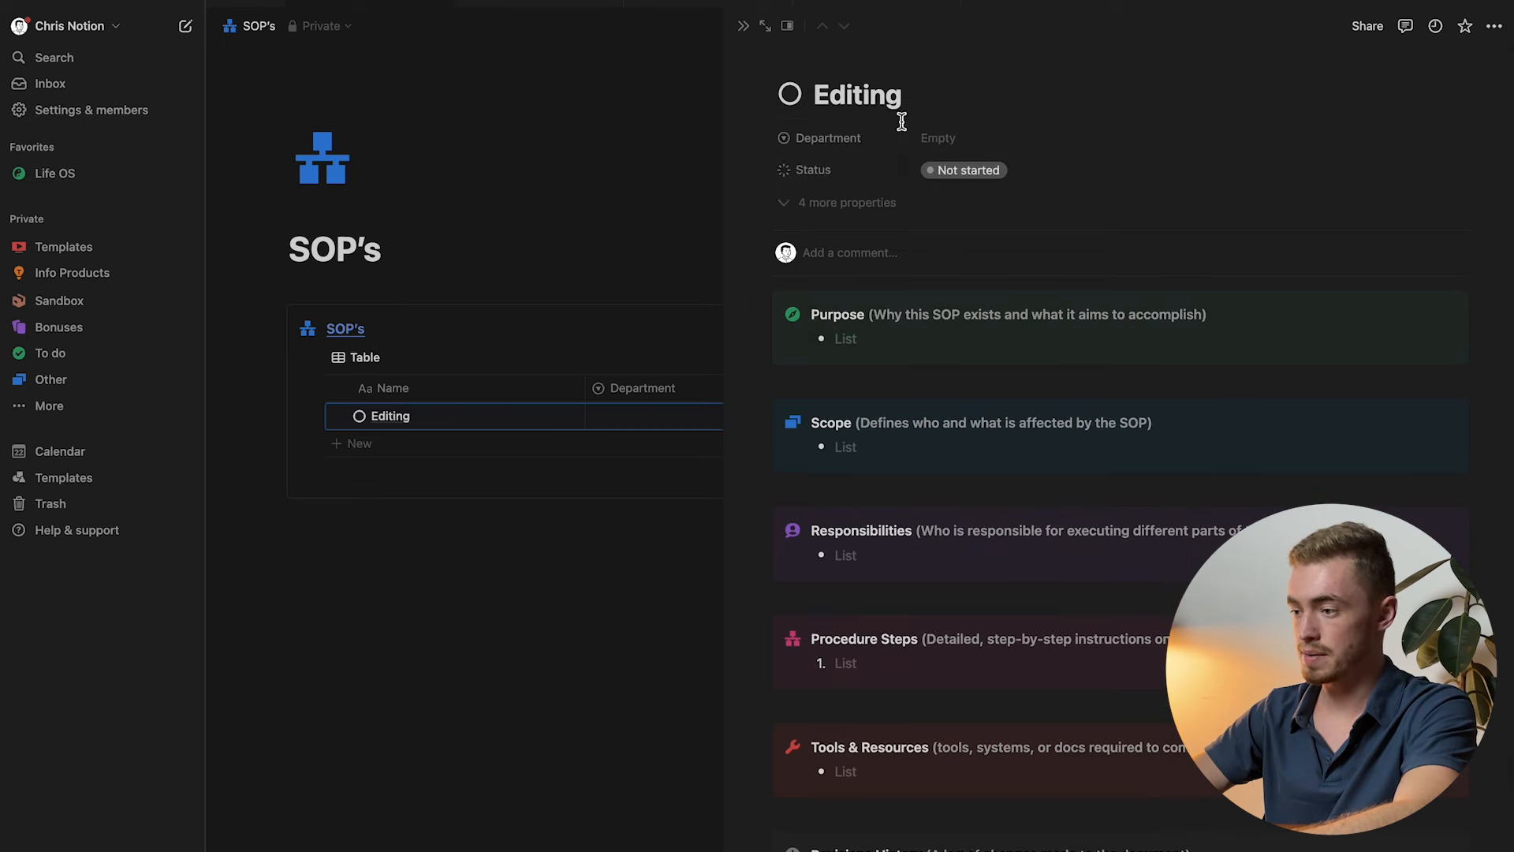
left_click(929, 138)
left_click(998, 244)
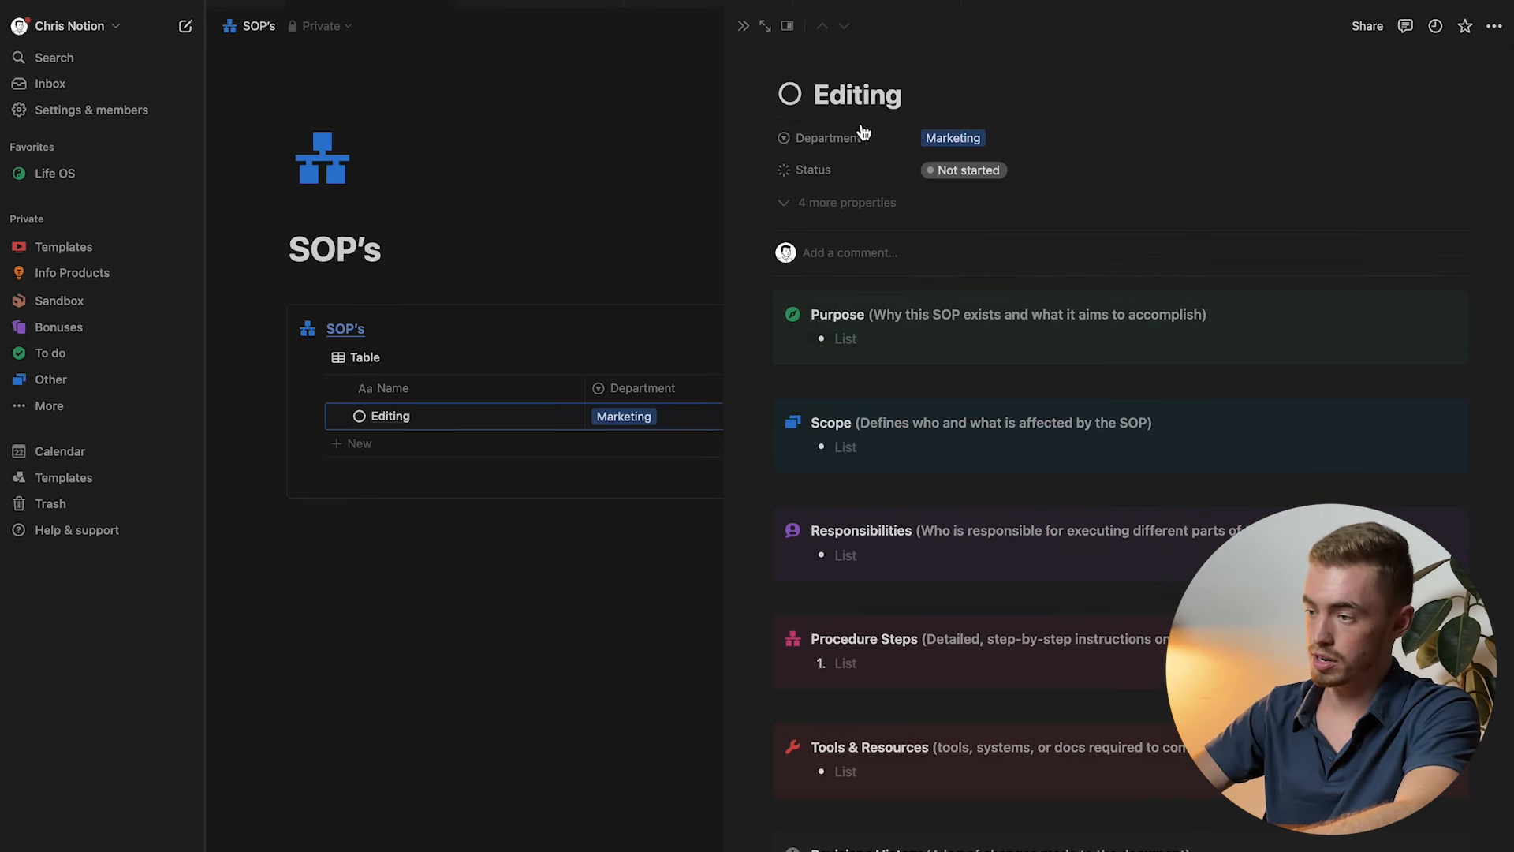
left_click(743, 27)
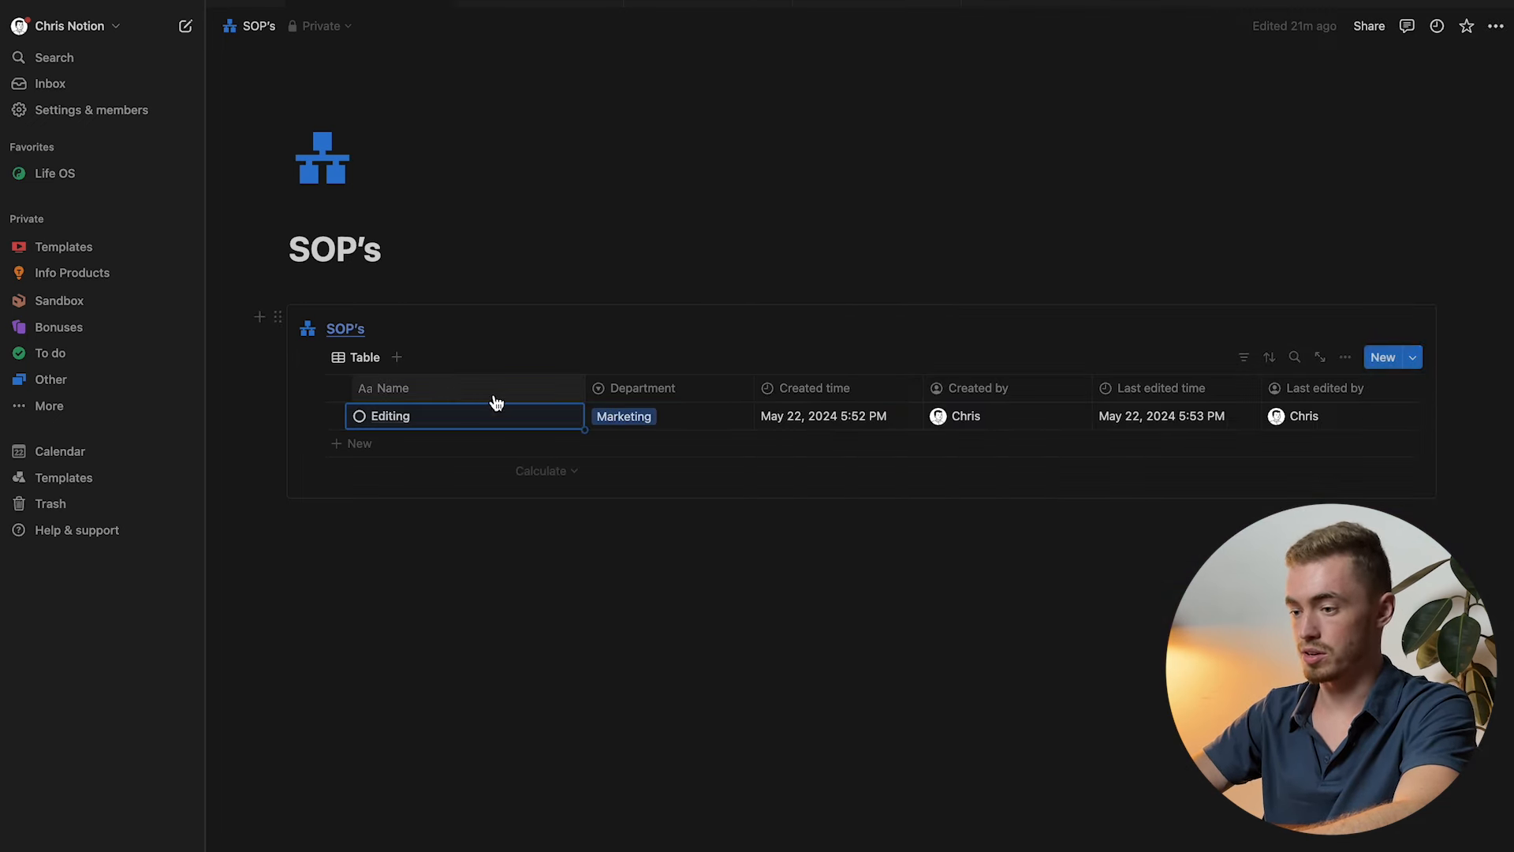
Add an unnamed list view to the SOP's database with the database title hidden and a plain three-line icon.
left_click(398, 358)
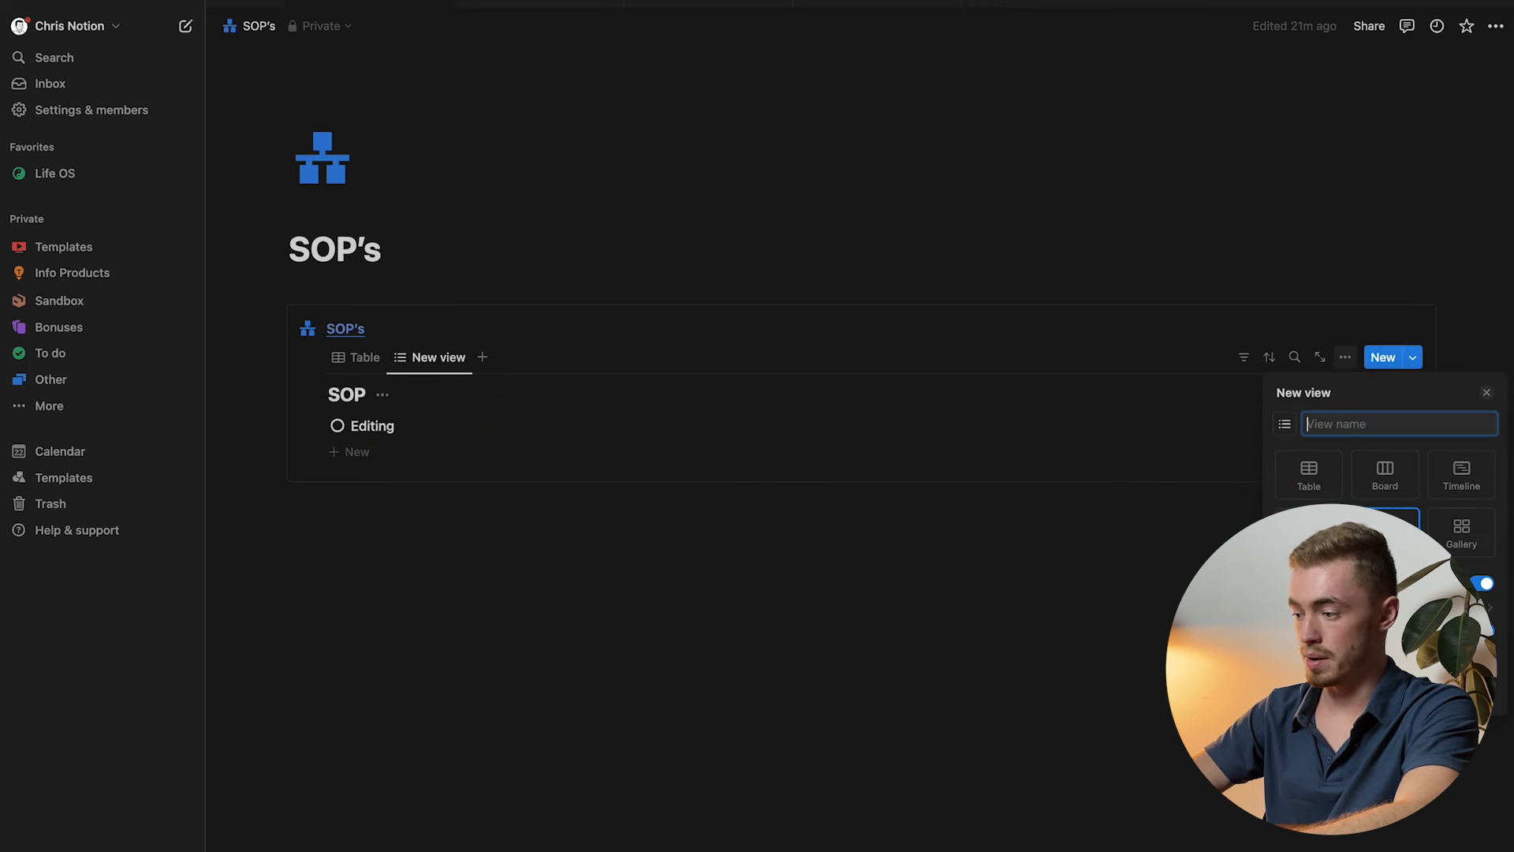
left_click(1483, 584)
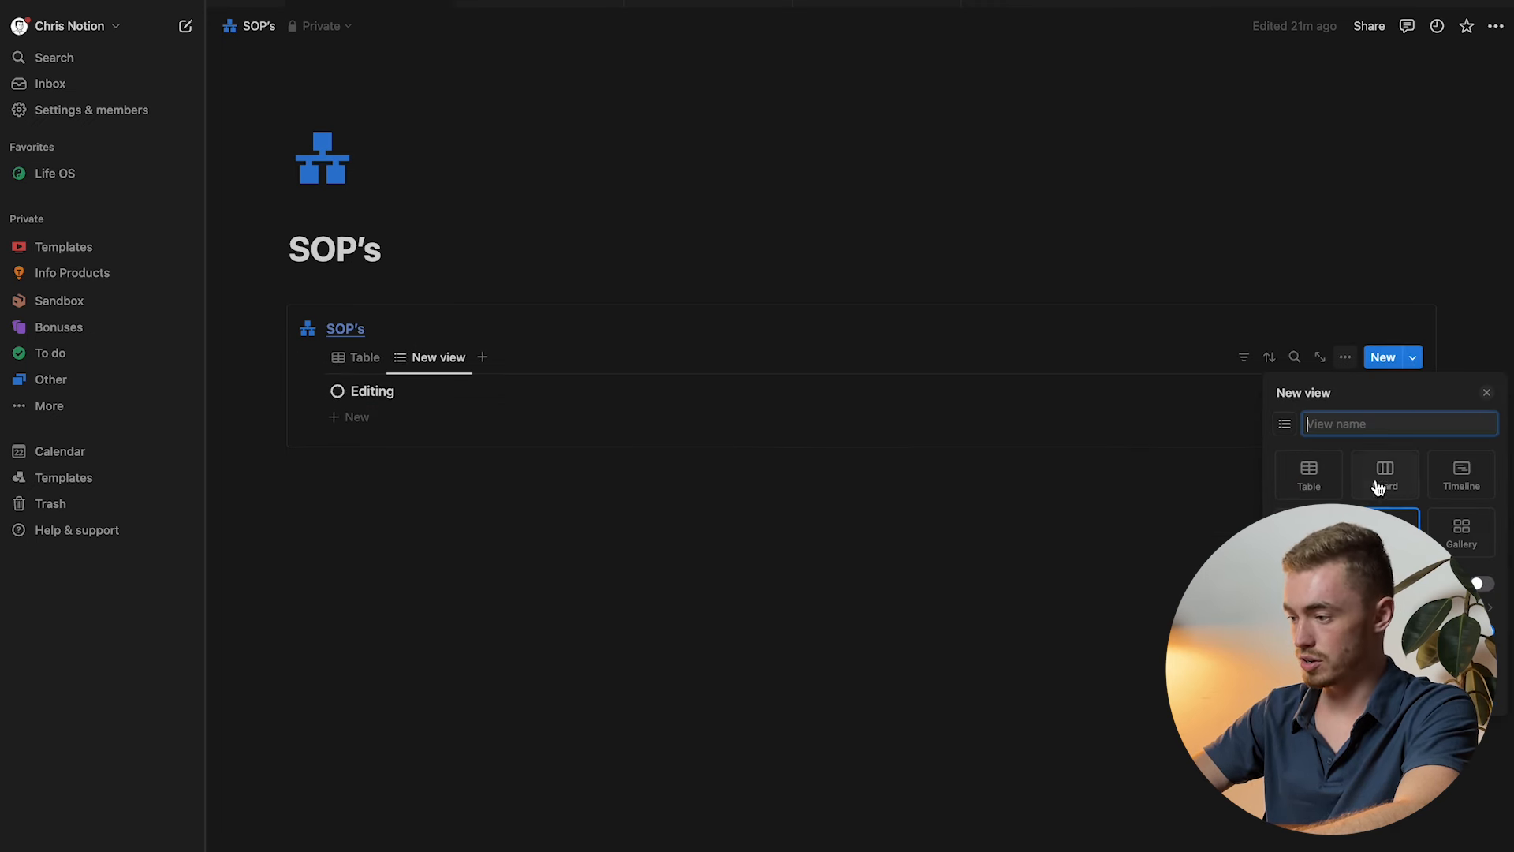
left_click(1285, 425)
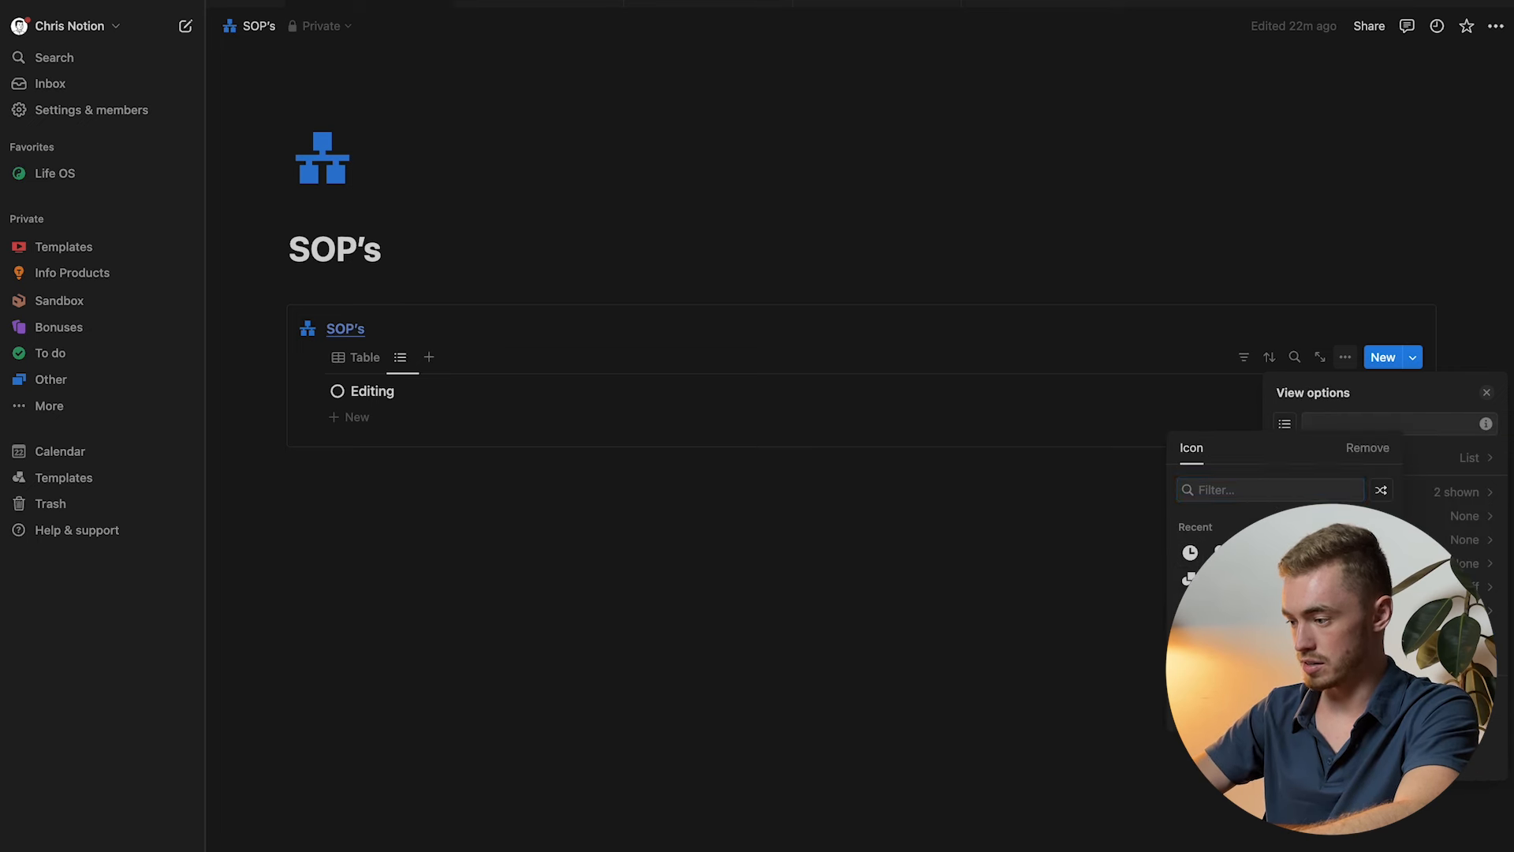
left_click(1367, 447)
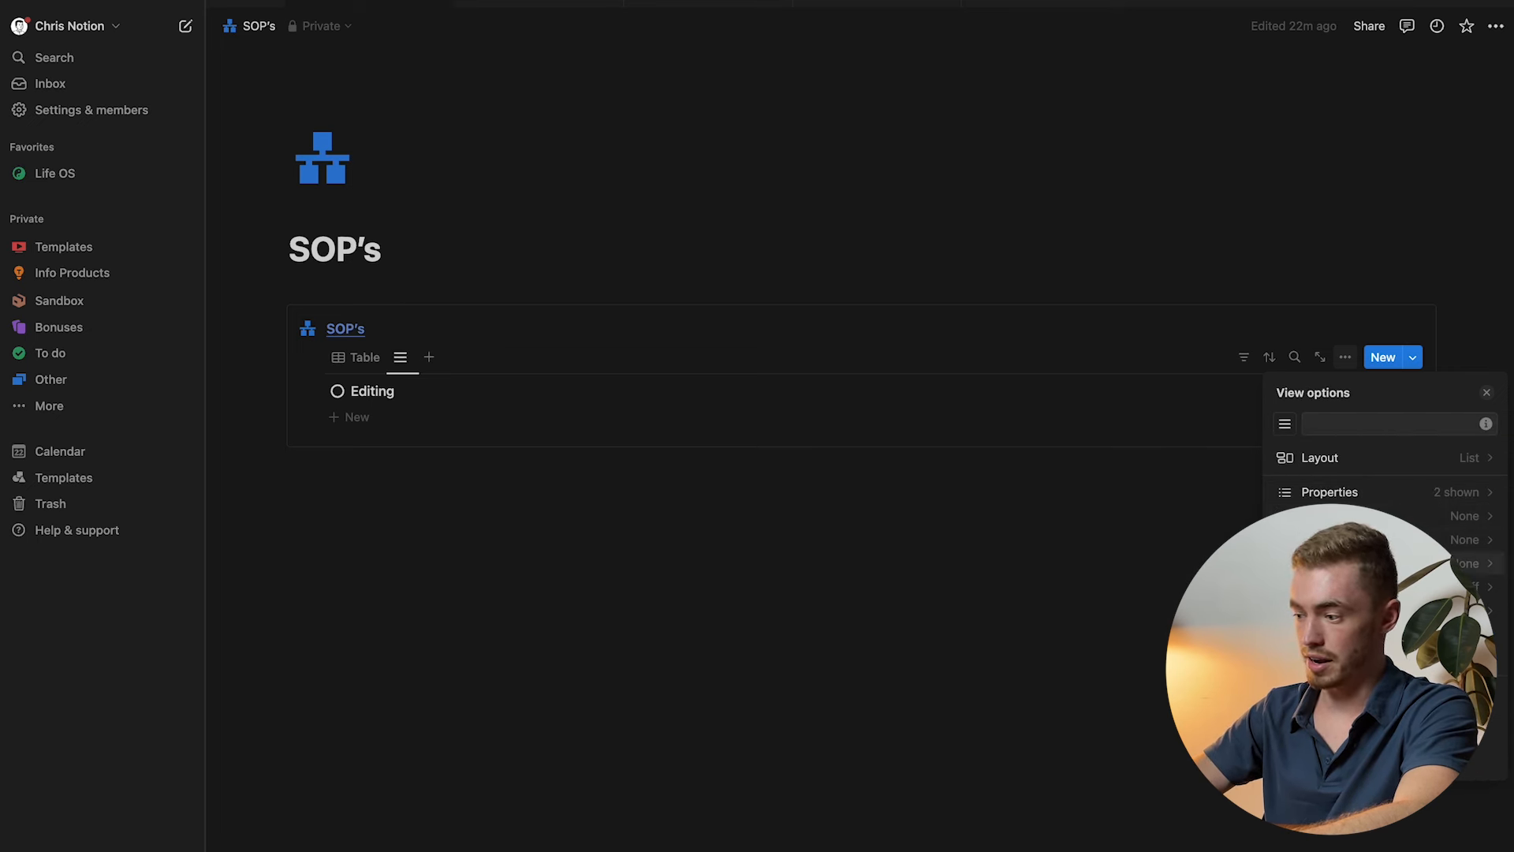
Try grouping the list view by the Department property.
left_click(1467, 564)
left_click(1451, 552)
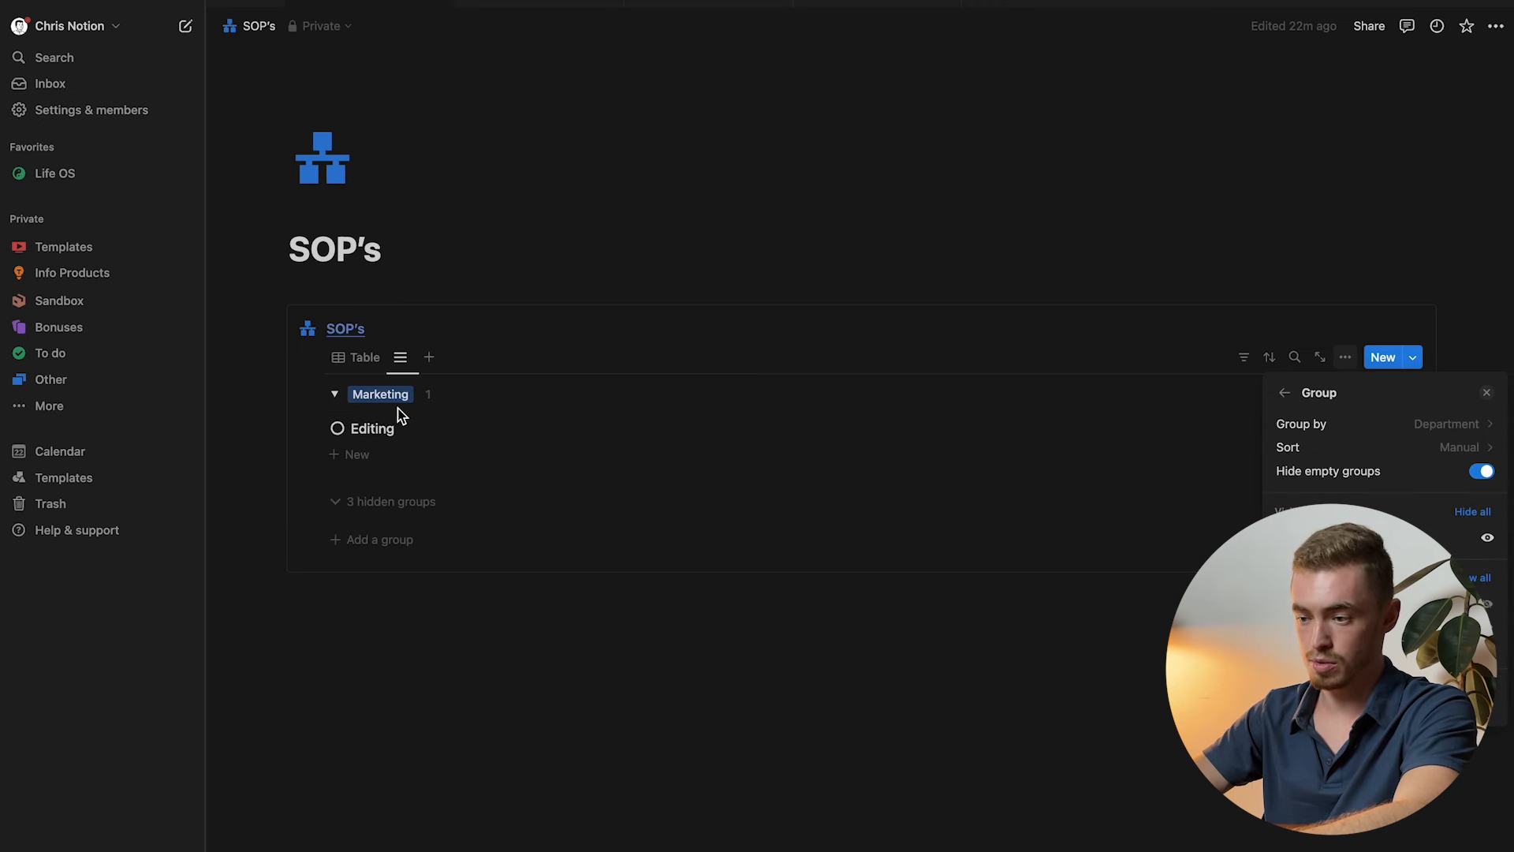
left_click(1313, 423)
left_click(1345, 464)
left_click(1285, 392)
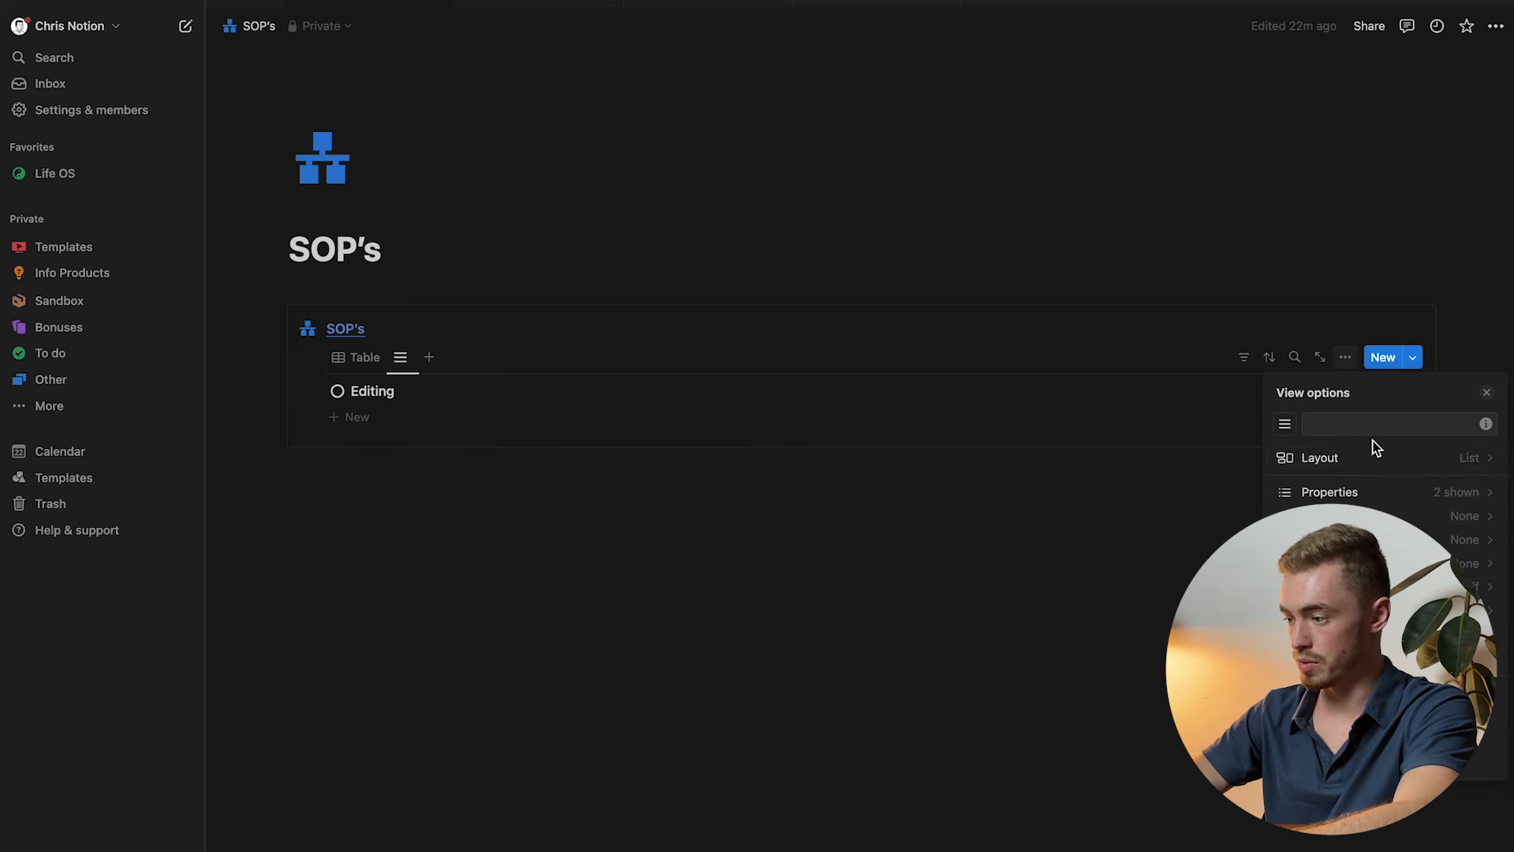
Change the new view's layout to Board and group its cards by Department.
left_click(1365, 462)
left_click(1386, 441)
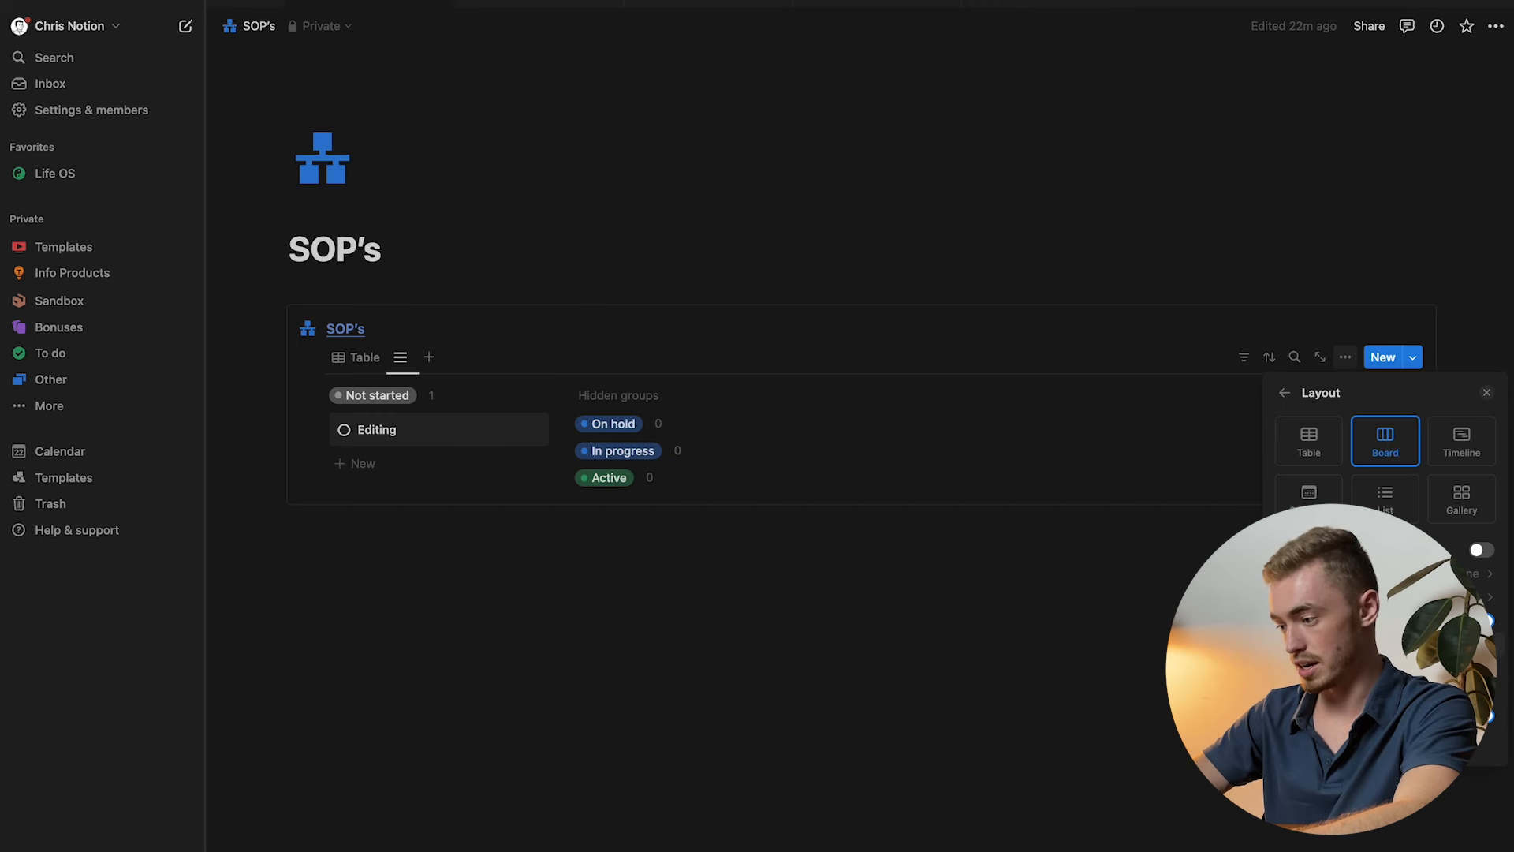
left_click(1412, 644)
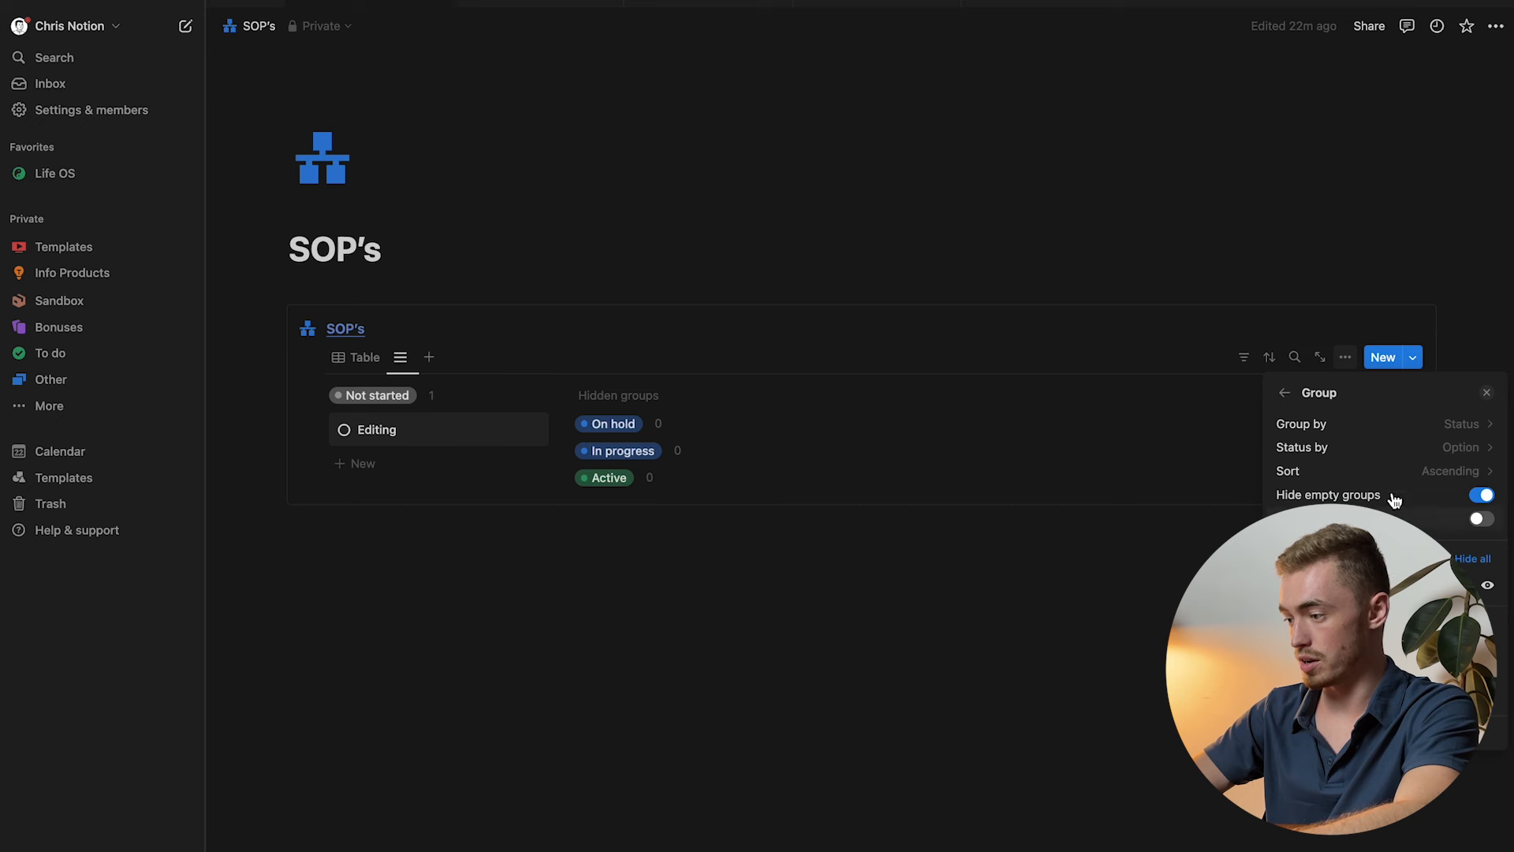
left_click(1370, 426)
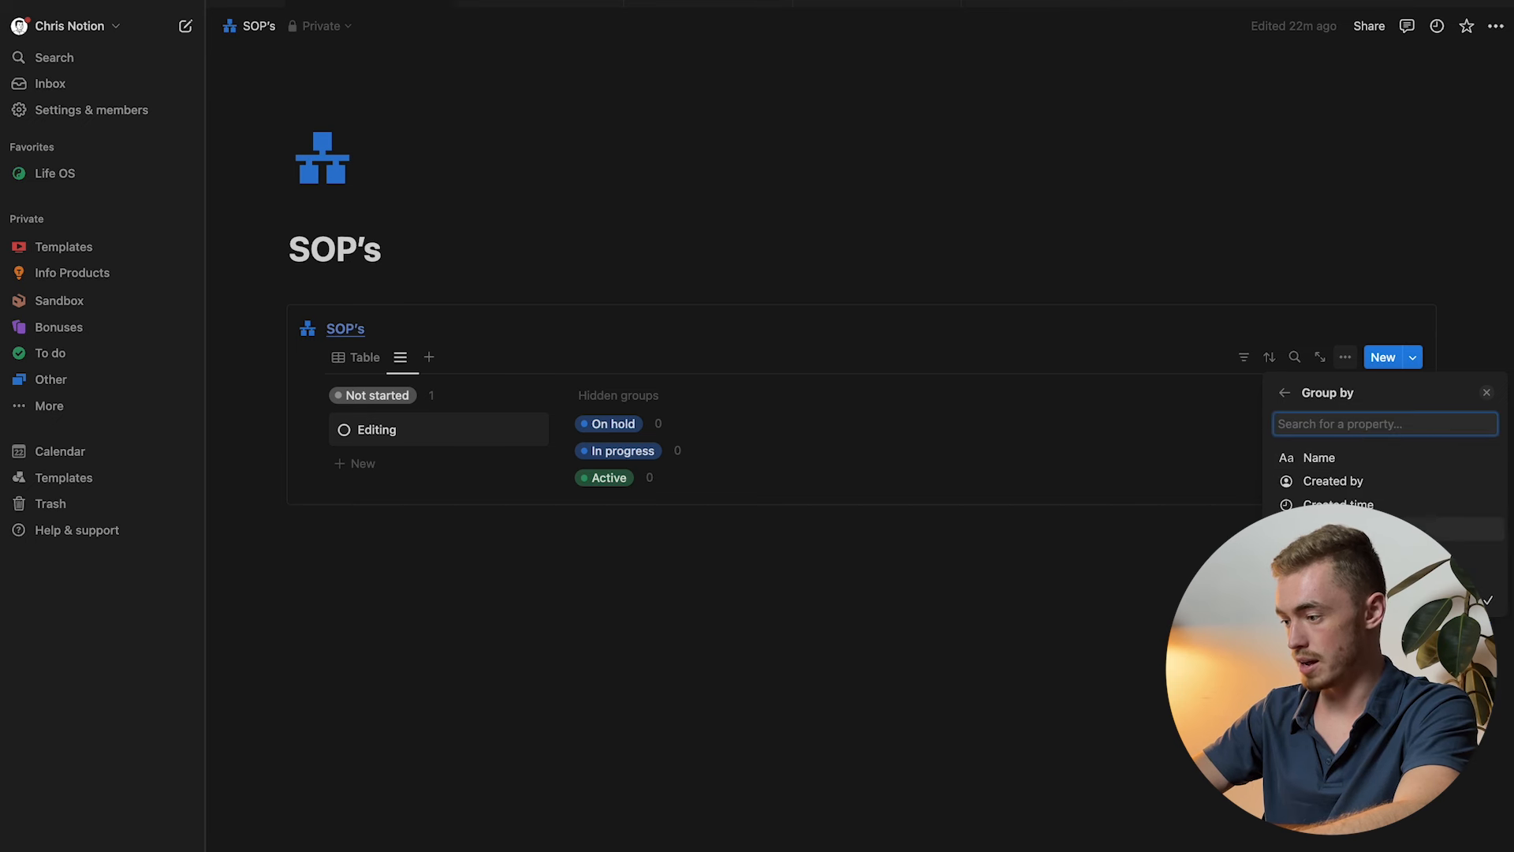
left_click(1309, 528)
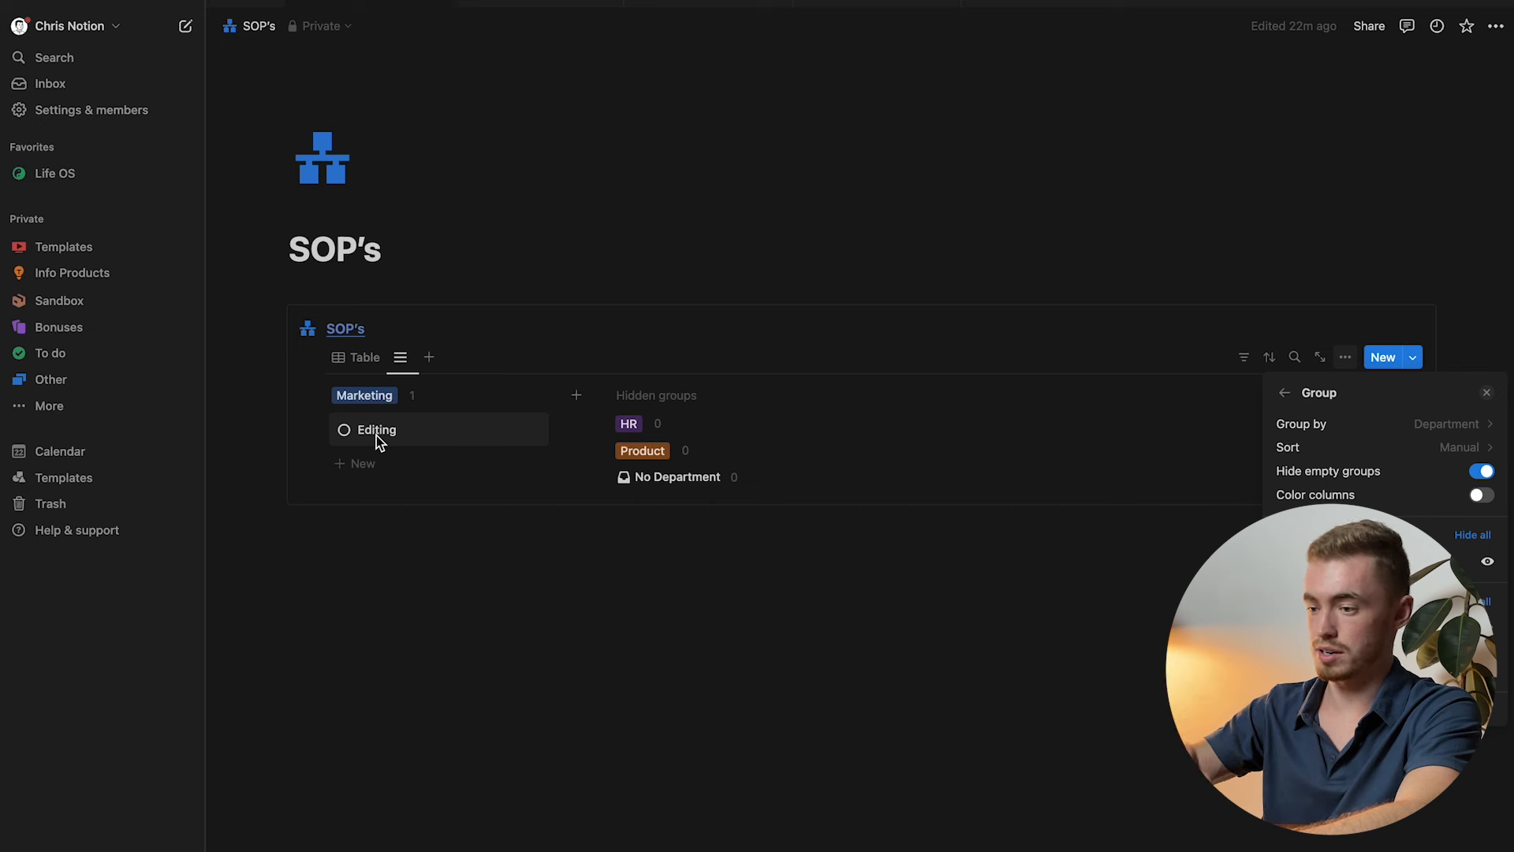
left_click(1281, 394)
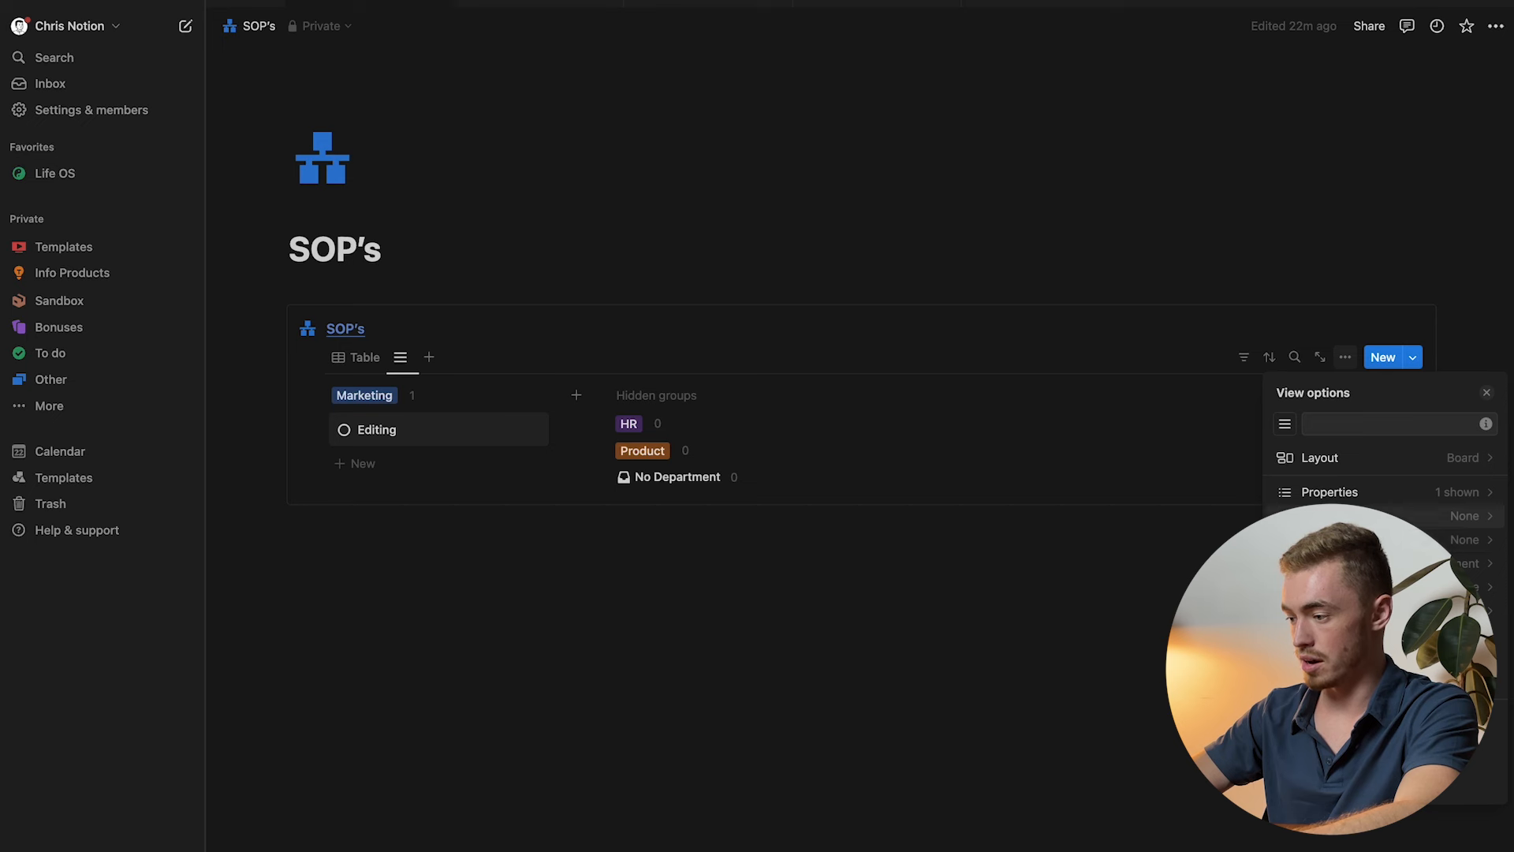
Filter the board view to show only SOPs whose Status is Complete.
left_click(1356, 516)
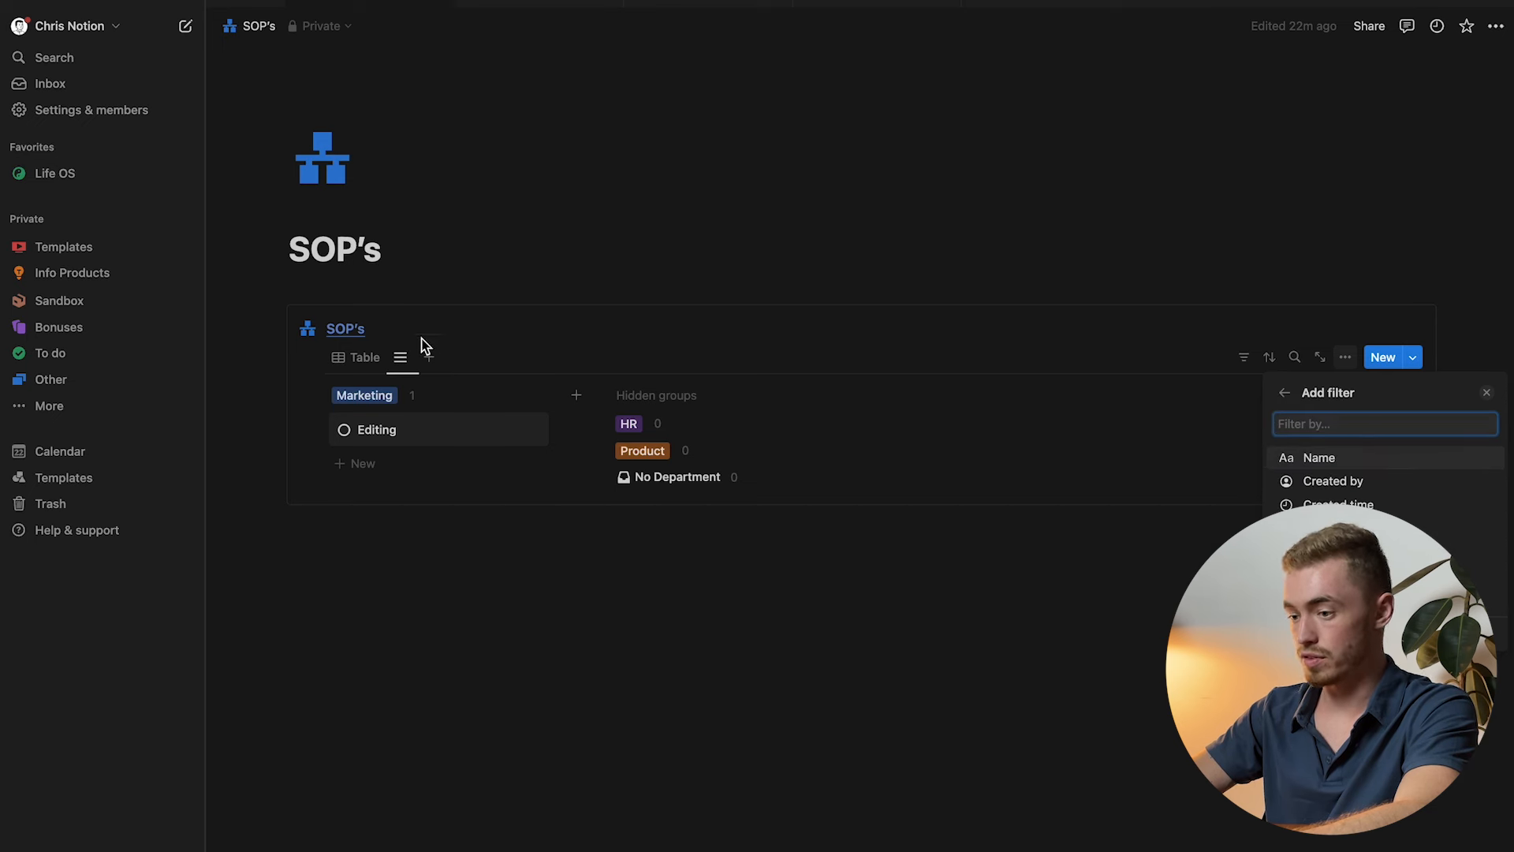
left_click(1372, 600)
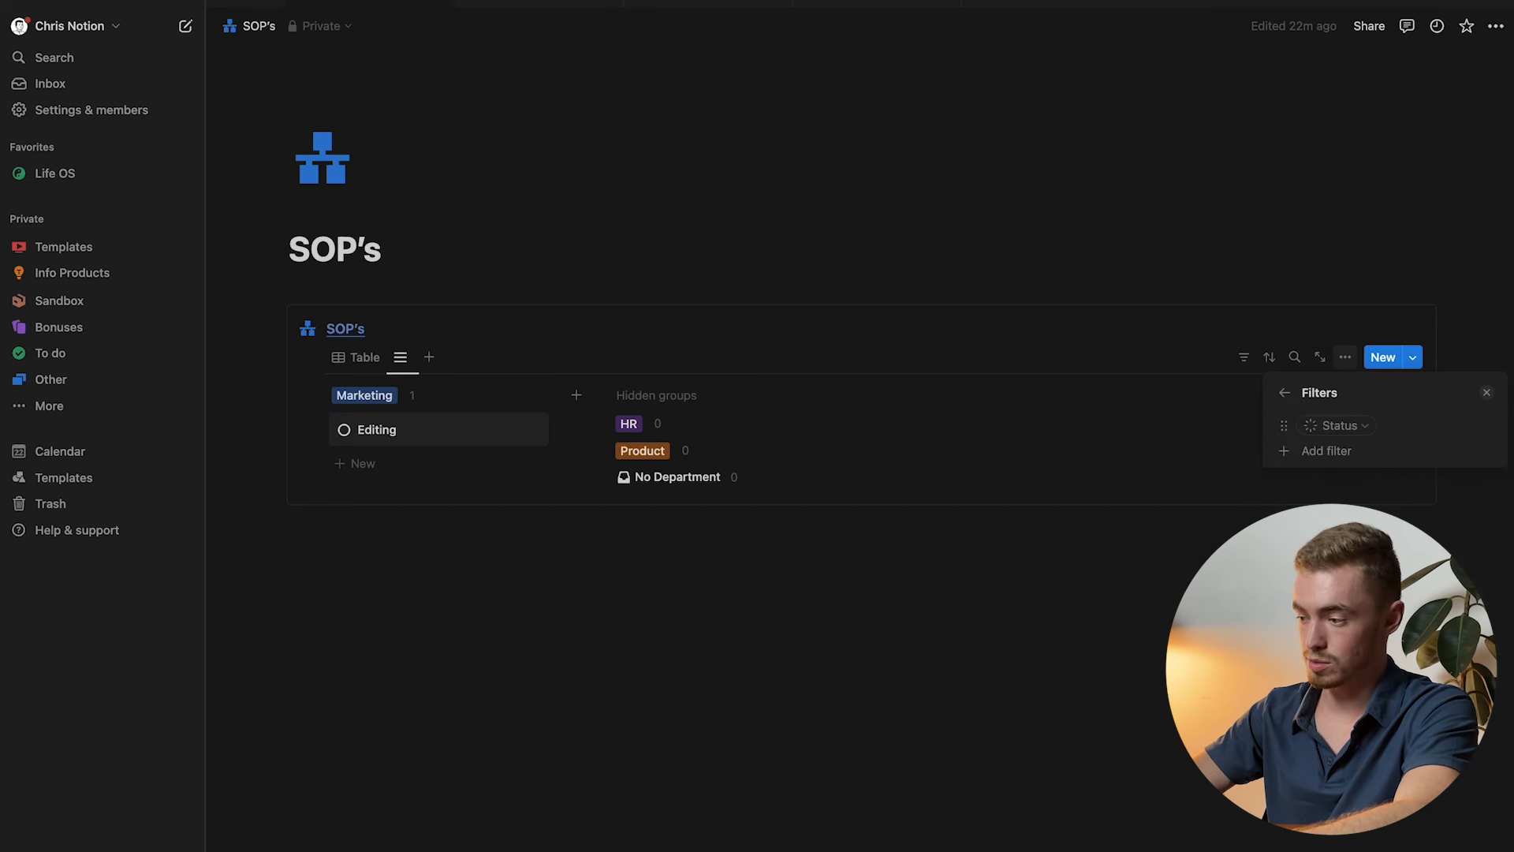
left_click(1350, 427)
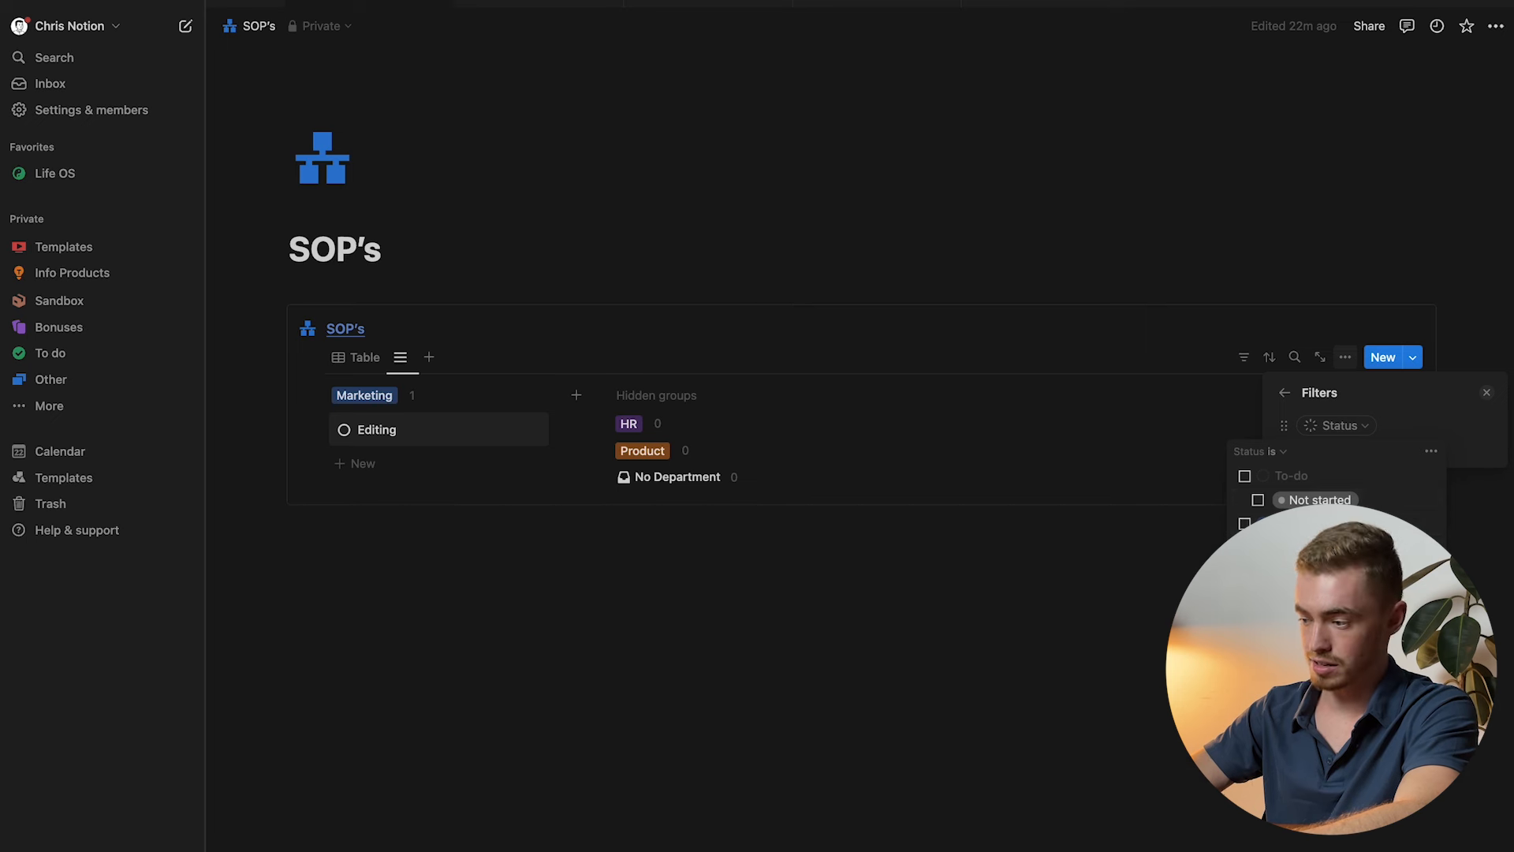
left_click(1310, 572)
left_click(1387, 393)
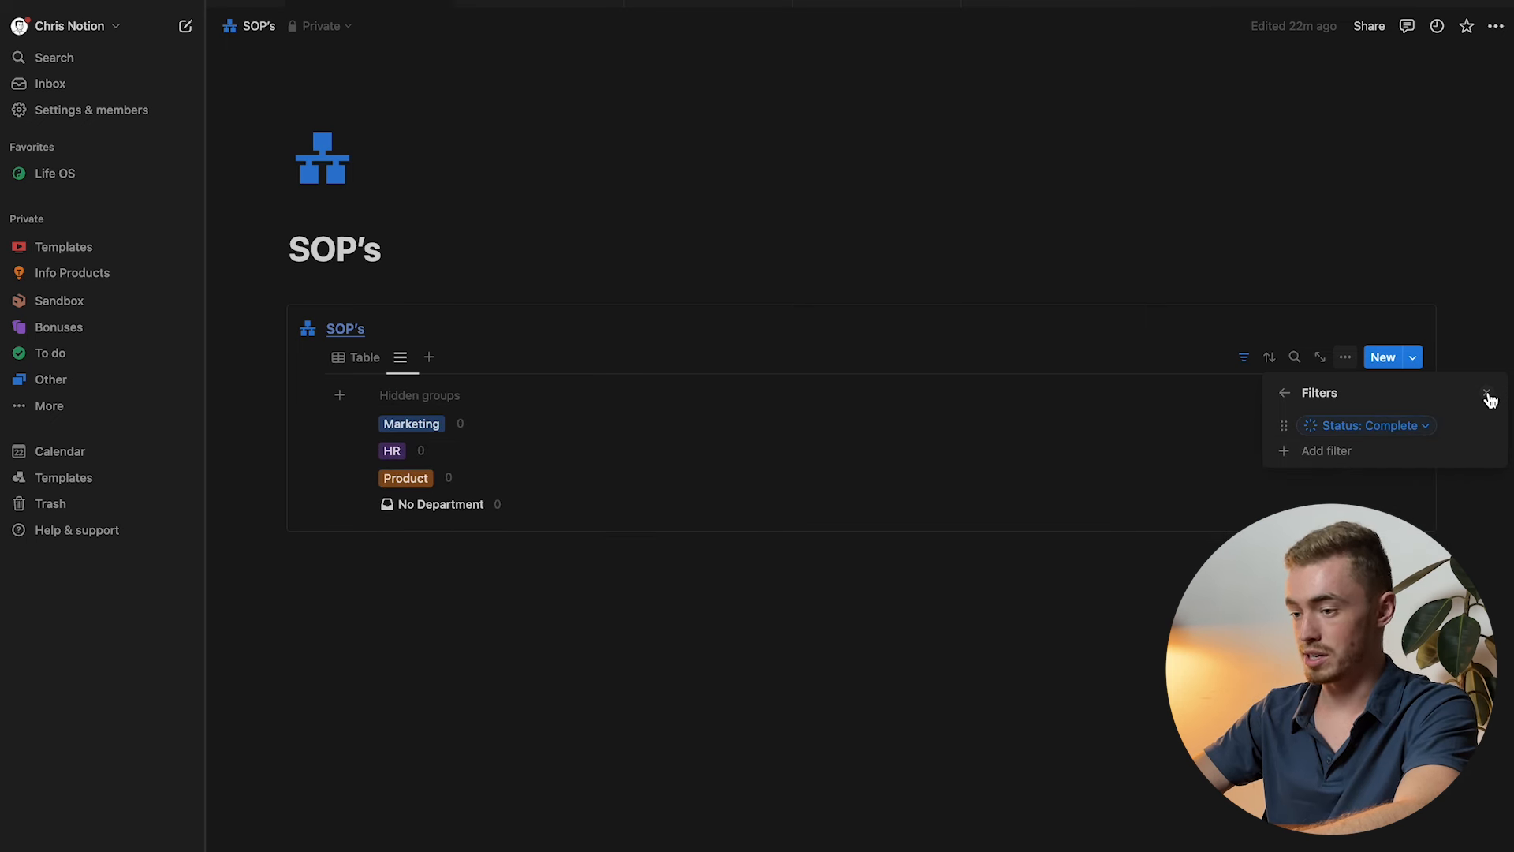
left_click(300, 397)
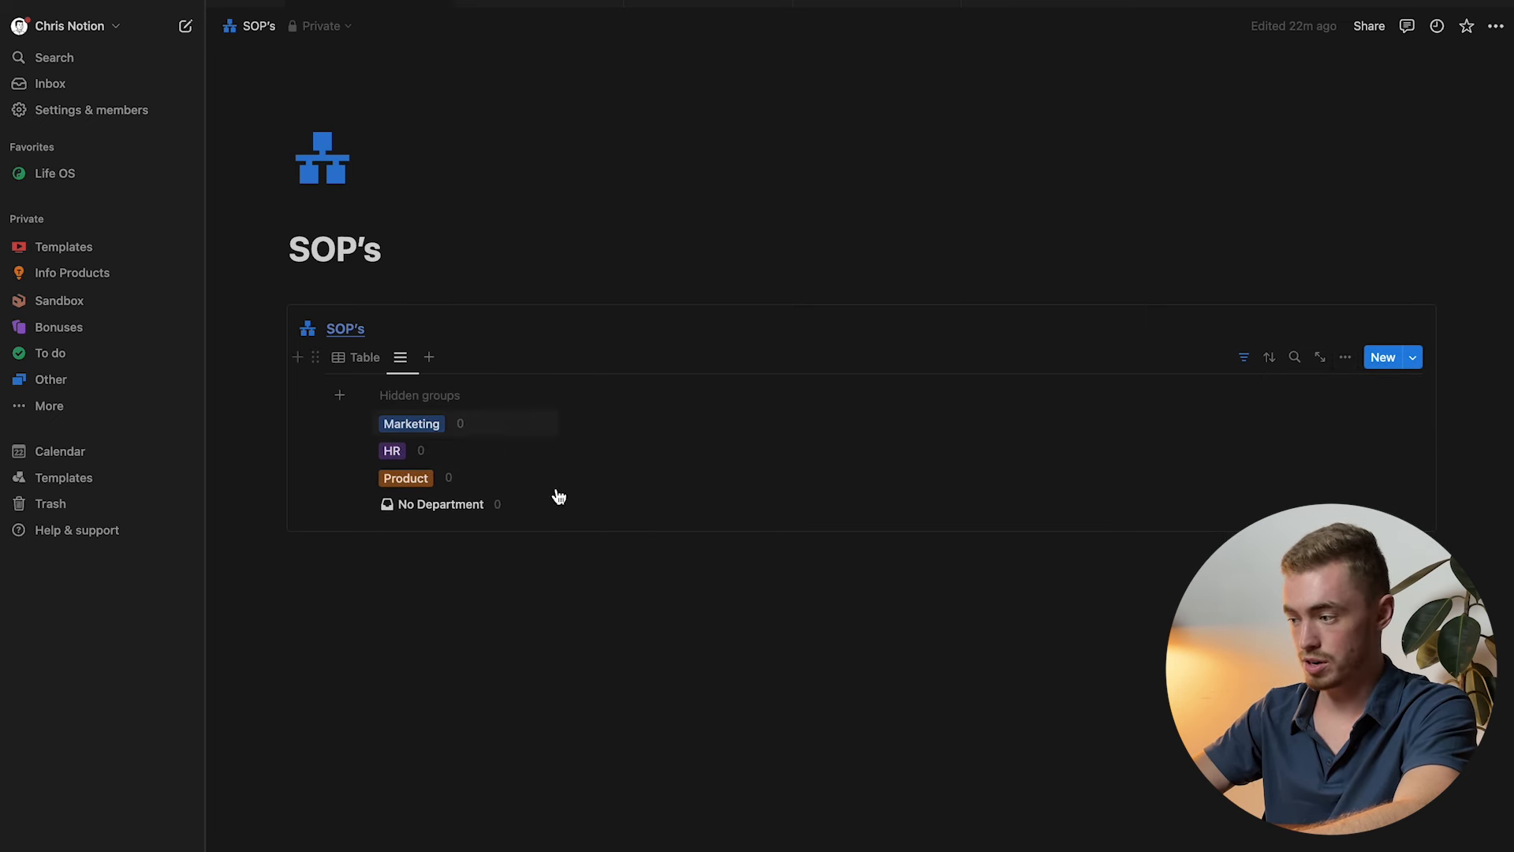
Add a blank entry in the Table view and set its Status to In progress.
left_click(365, 356)
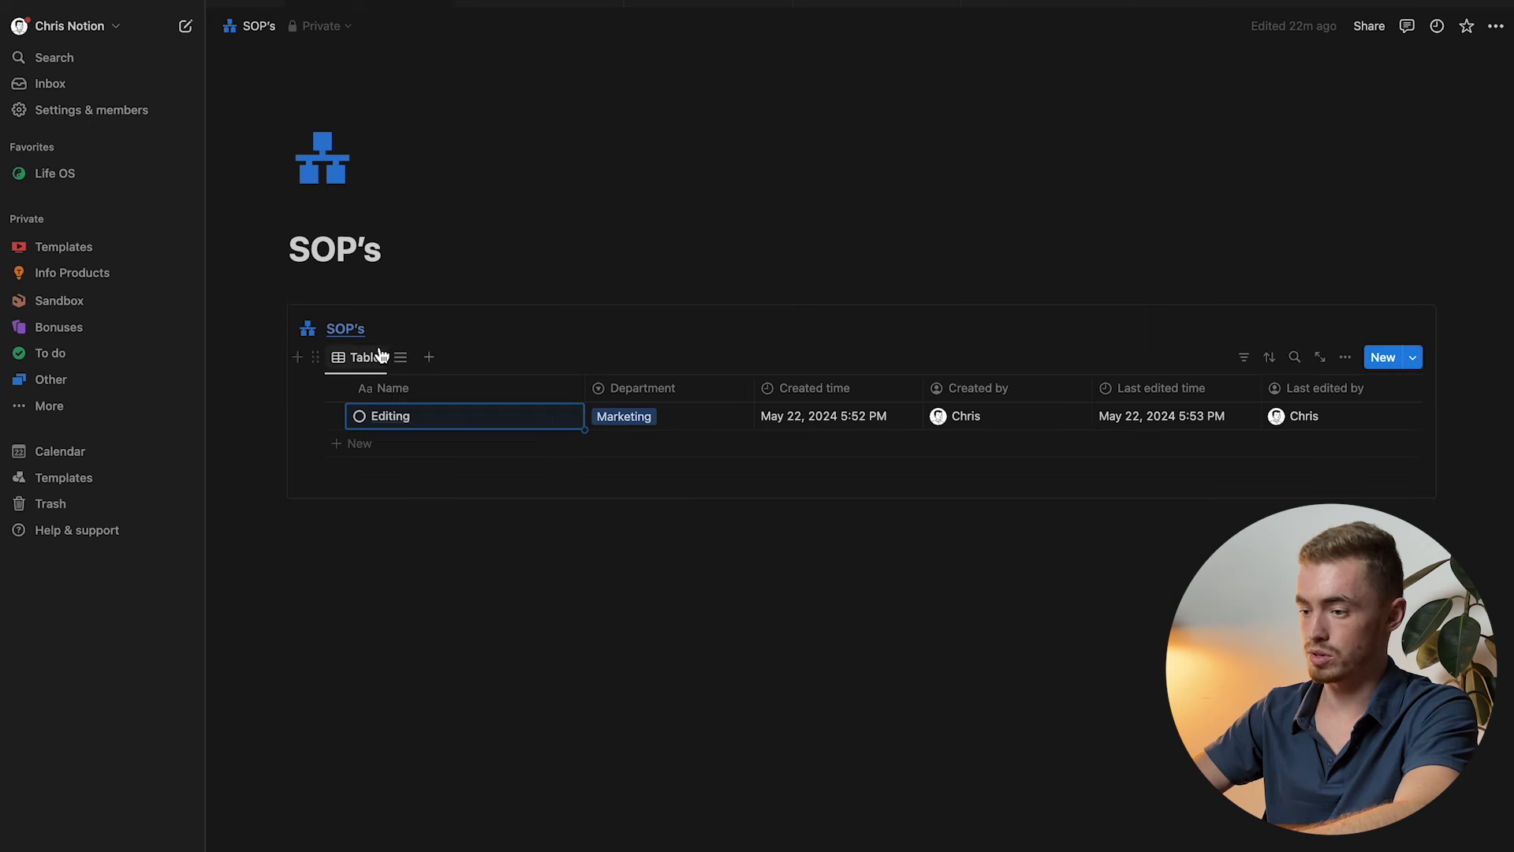
left_click(1095, 440)
key("Escape")
scroll(1267, 426, "right", 3)
left_click(1259, 446)
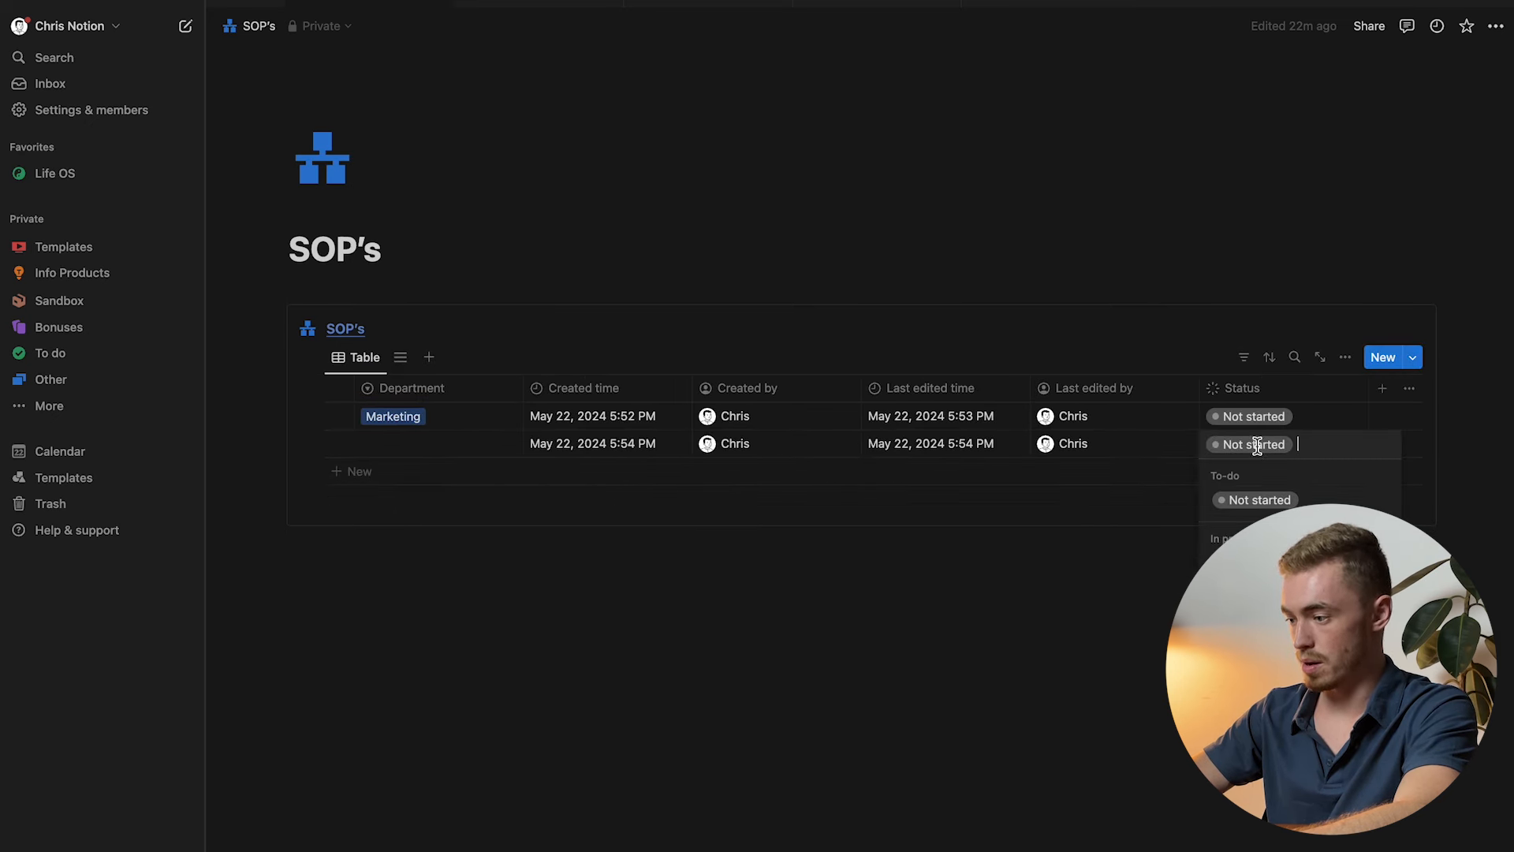
left_click(1262, 563)
Try sorting the SOP table by Status in descending order and remove the sort.
left_click(1271, 358)
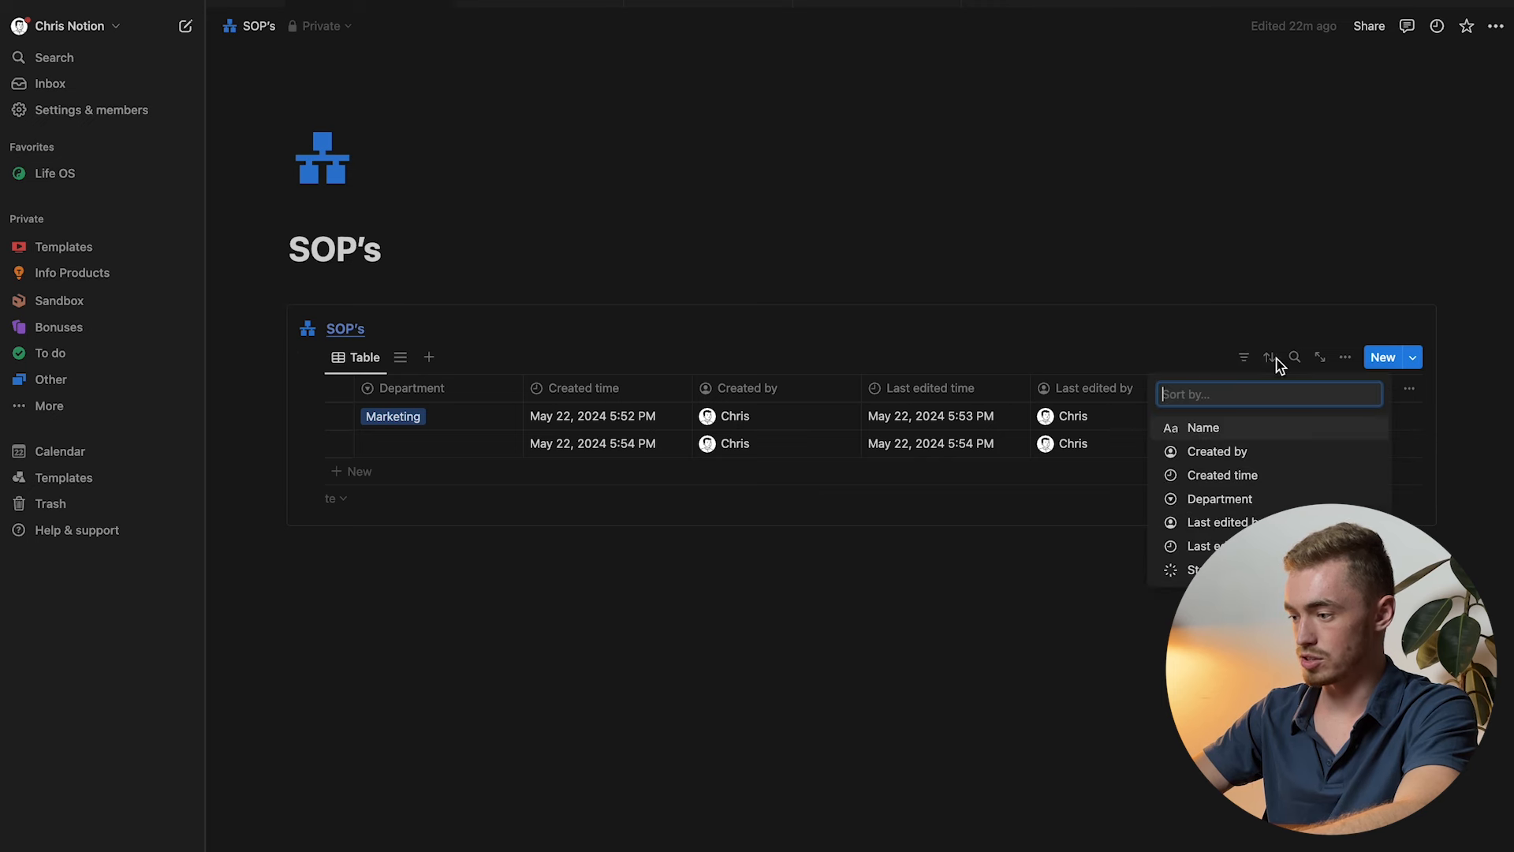
left_click(1214, 571)
left_click(439, 434)
left_click(382, 489)
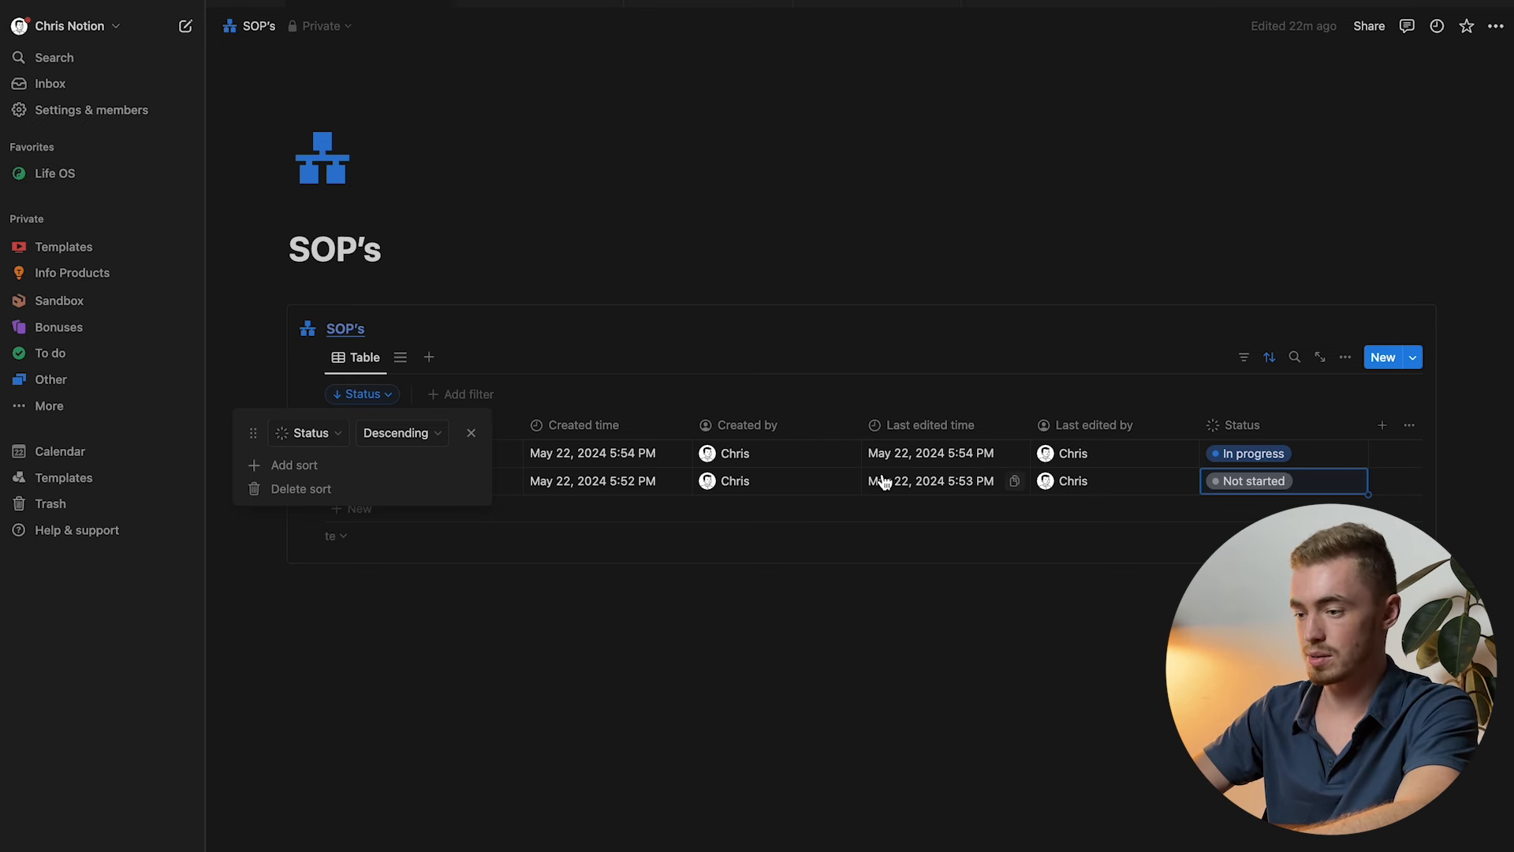
left_click(473, 434)
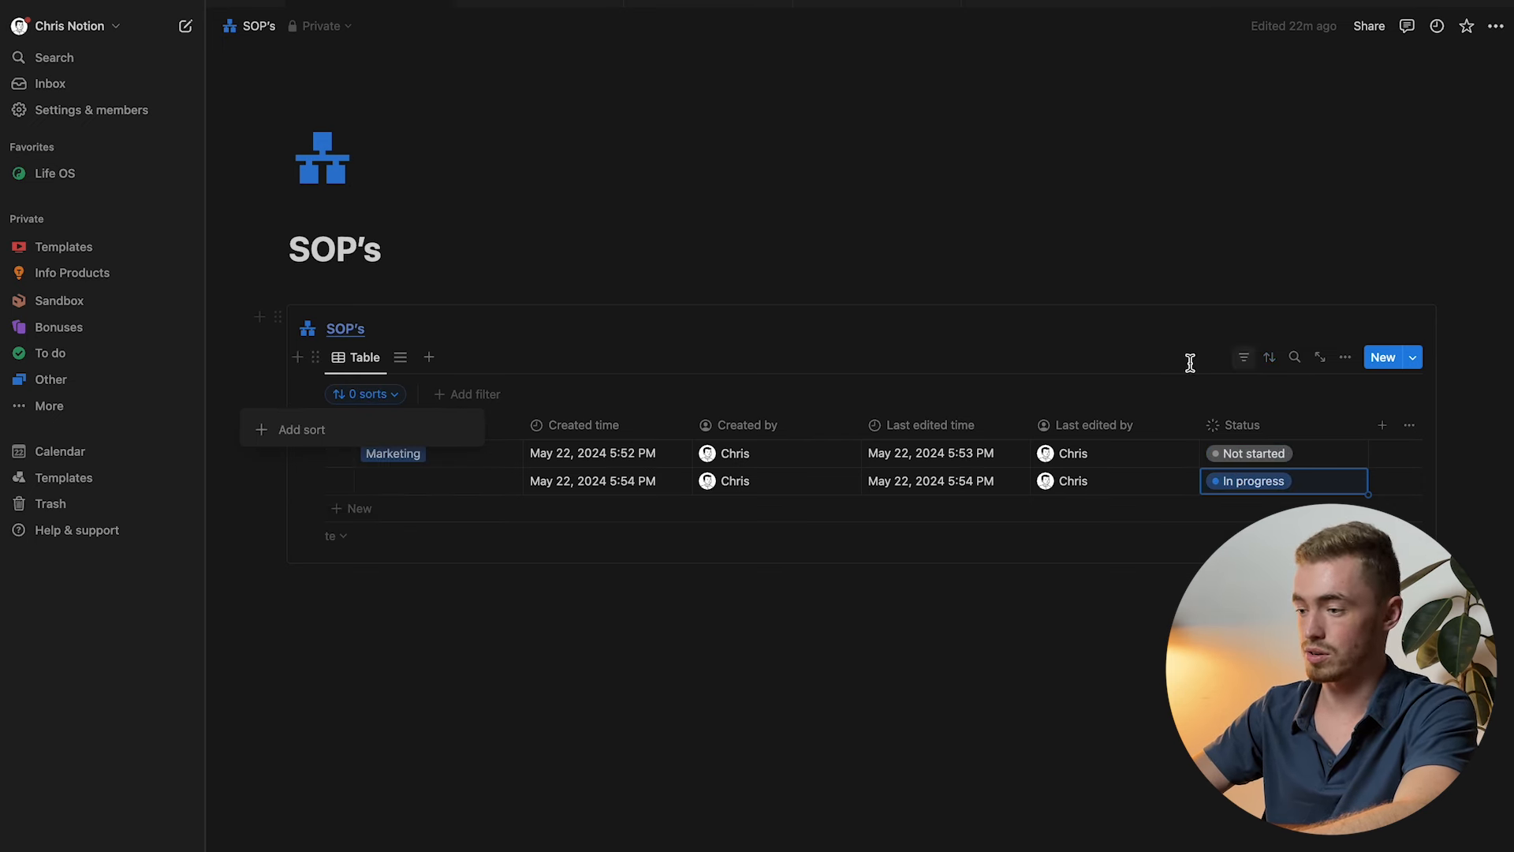
left_click(1012, 337)
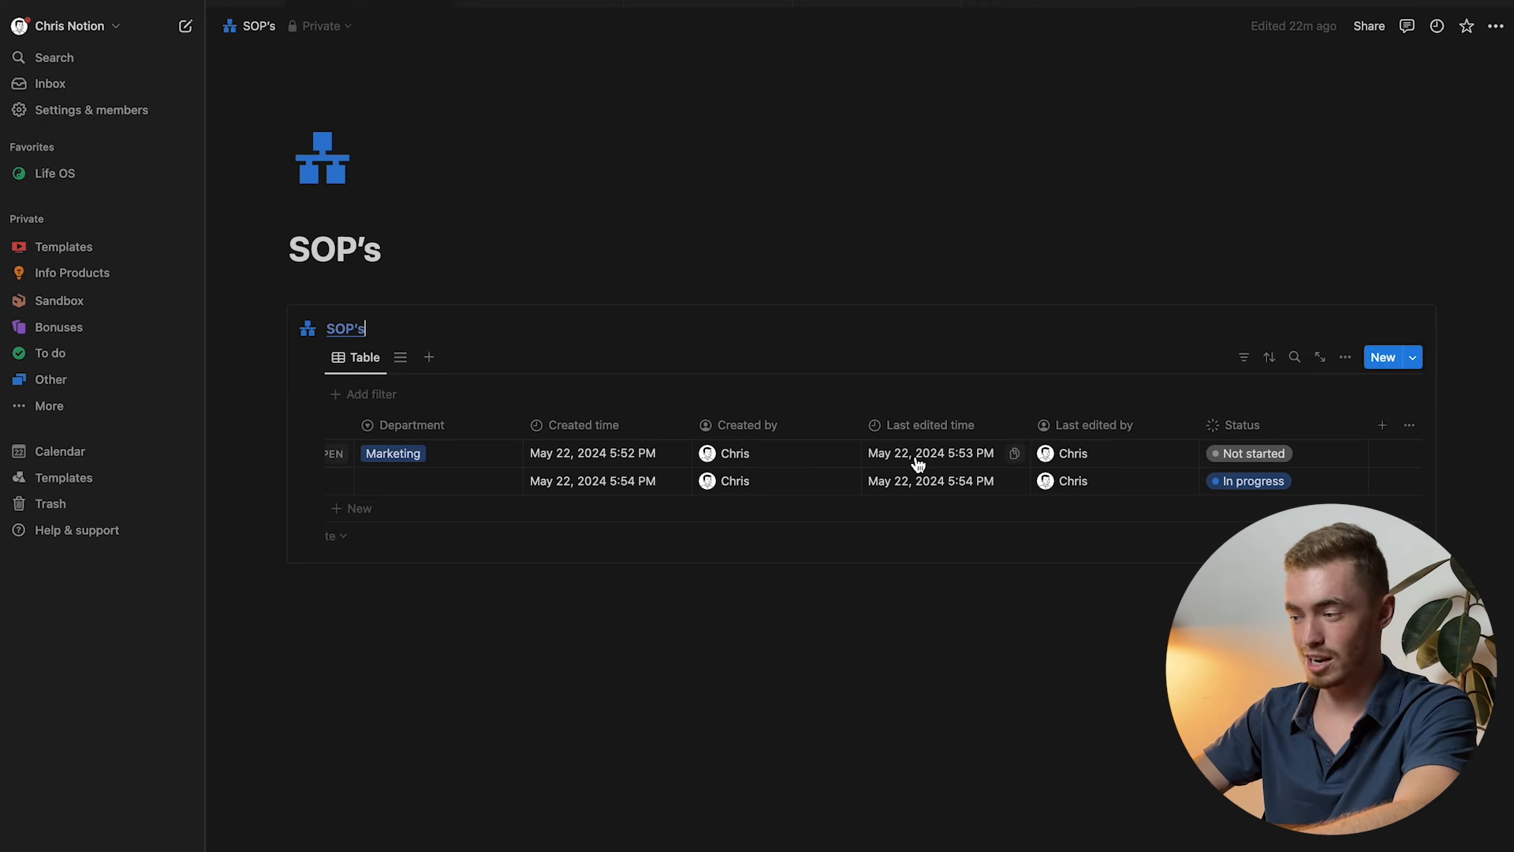
scroll(1077, 463, "left", 3)
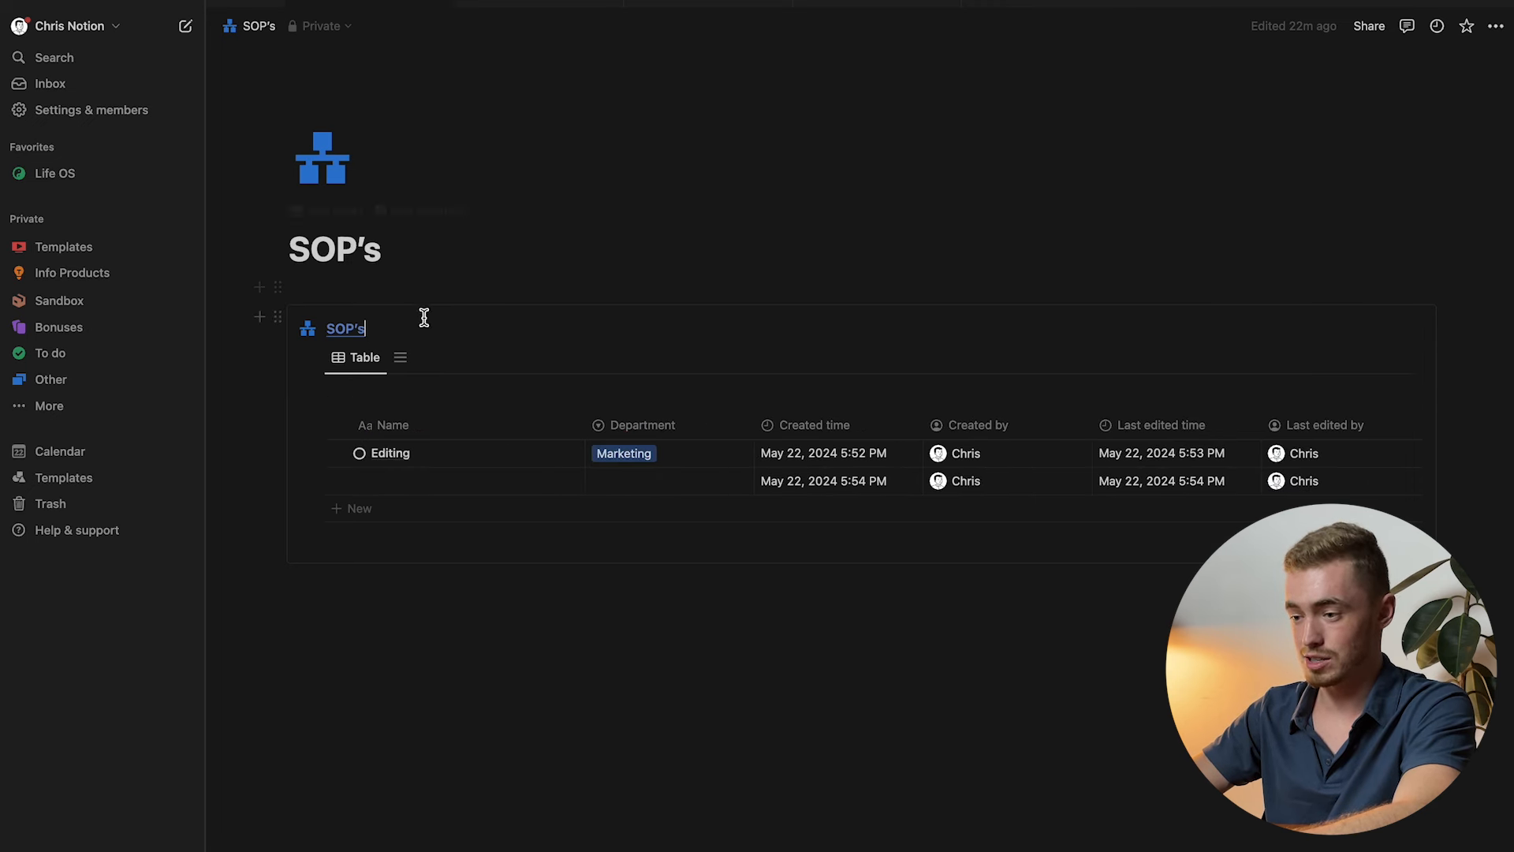
left_click(408, 362)
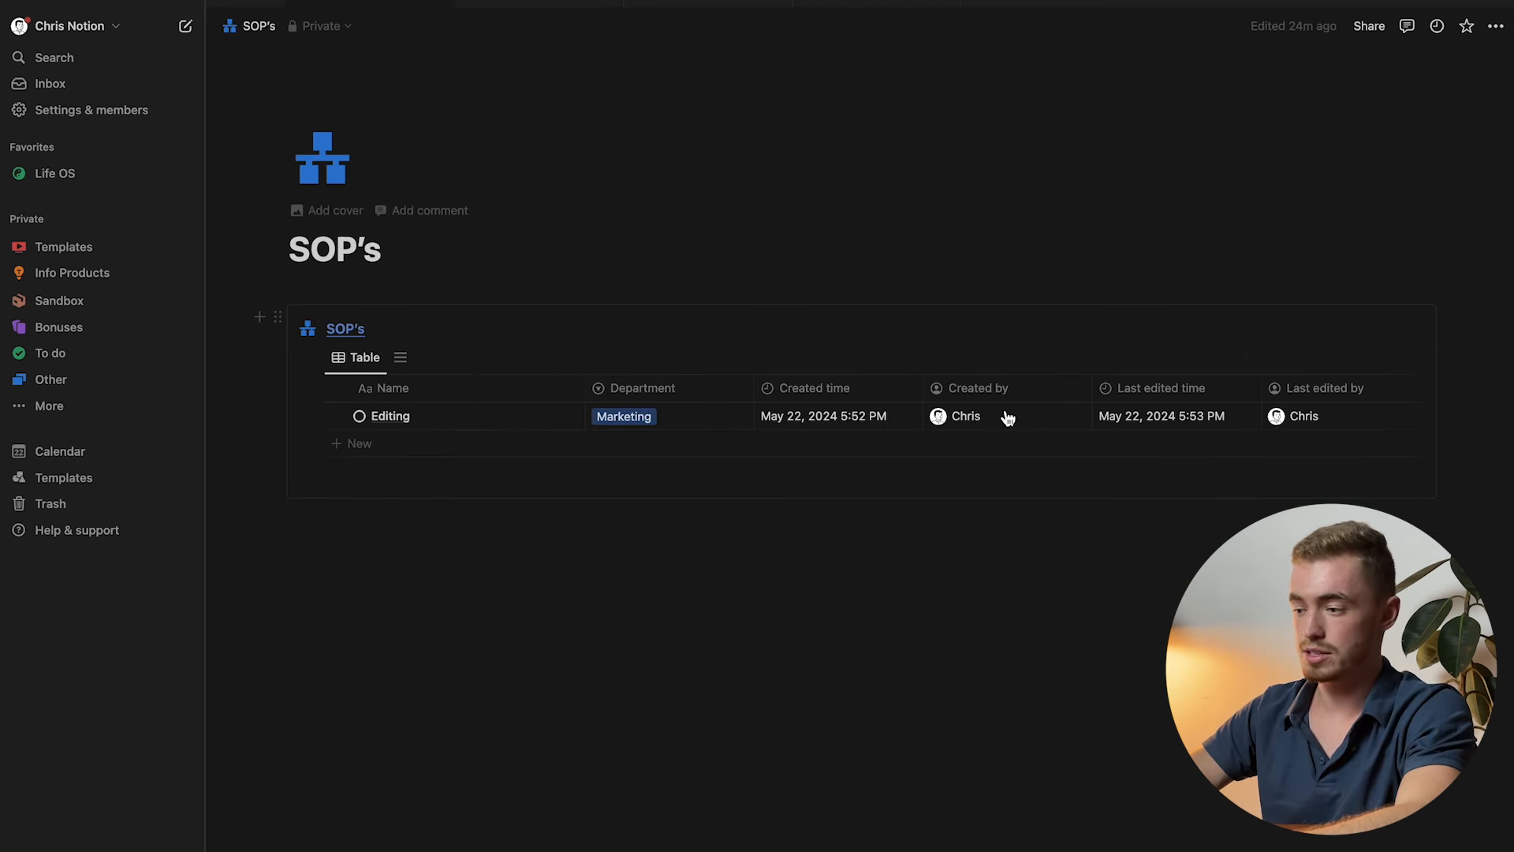
Set the untitled SOP template as the default template for the SOP database.
left_click(1374, 331)
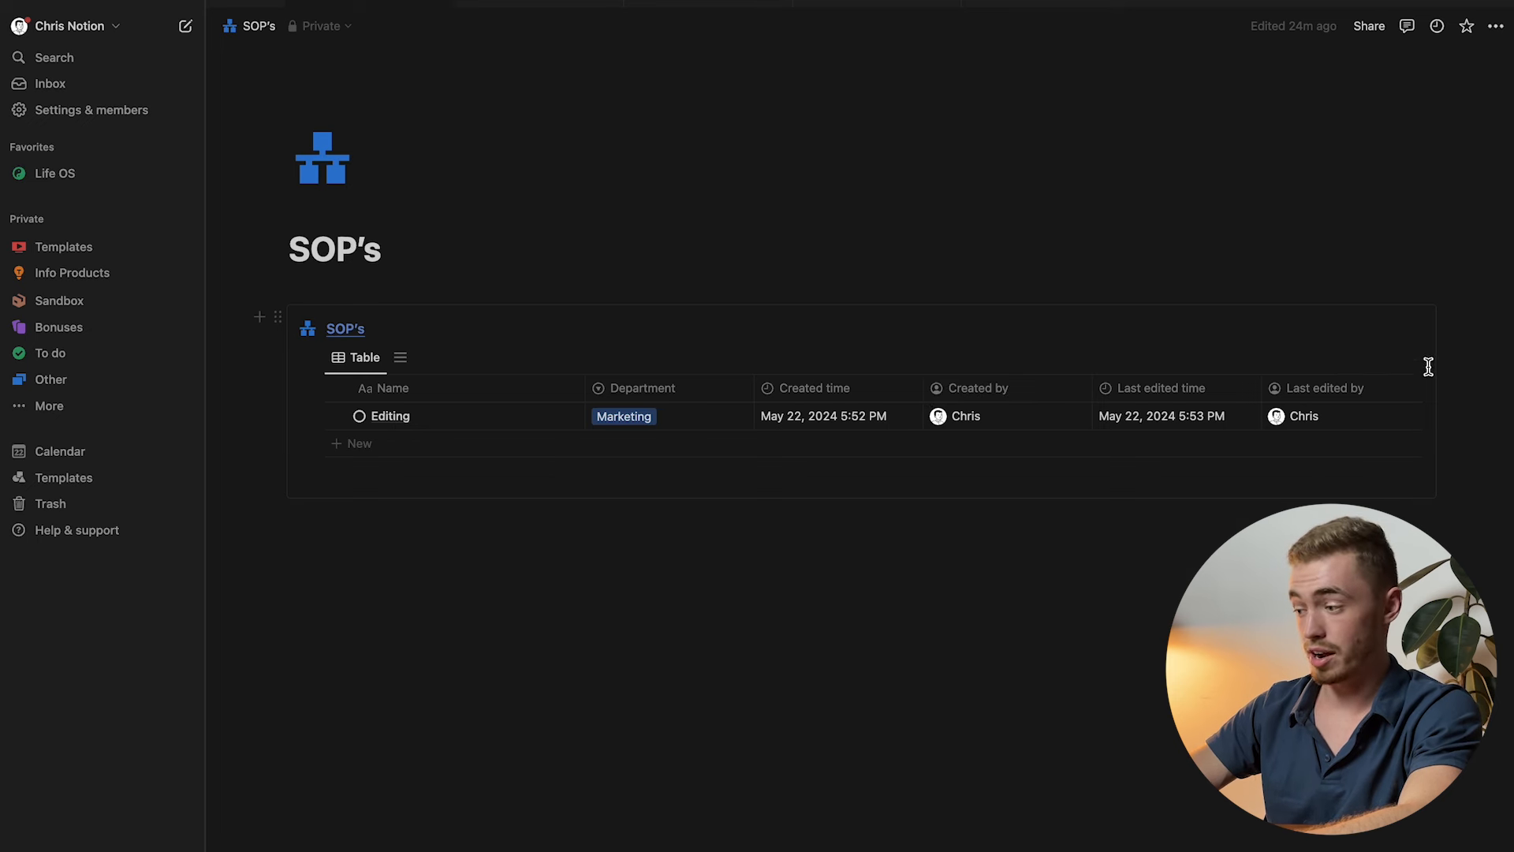
left_click(1413, 357)
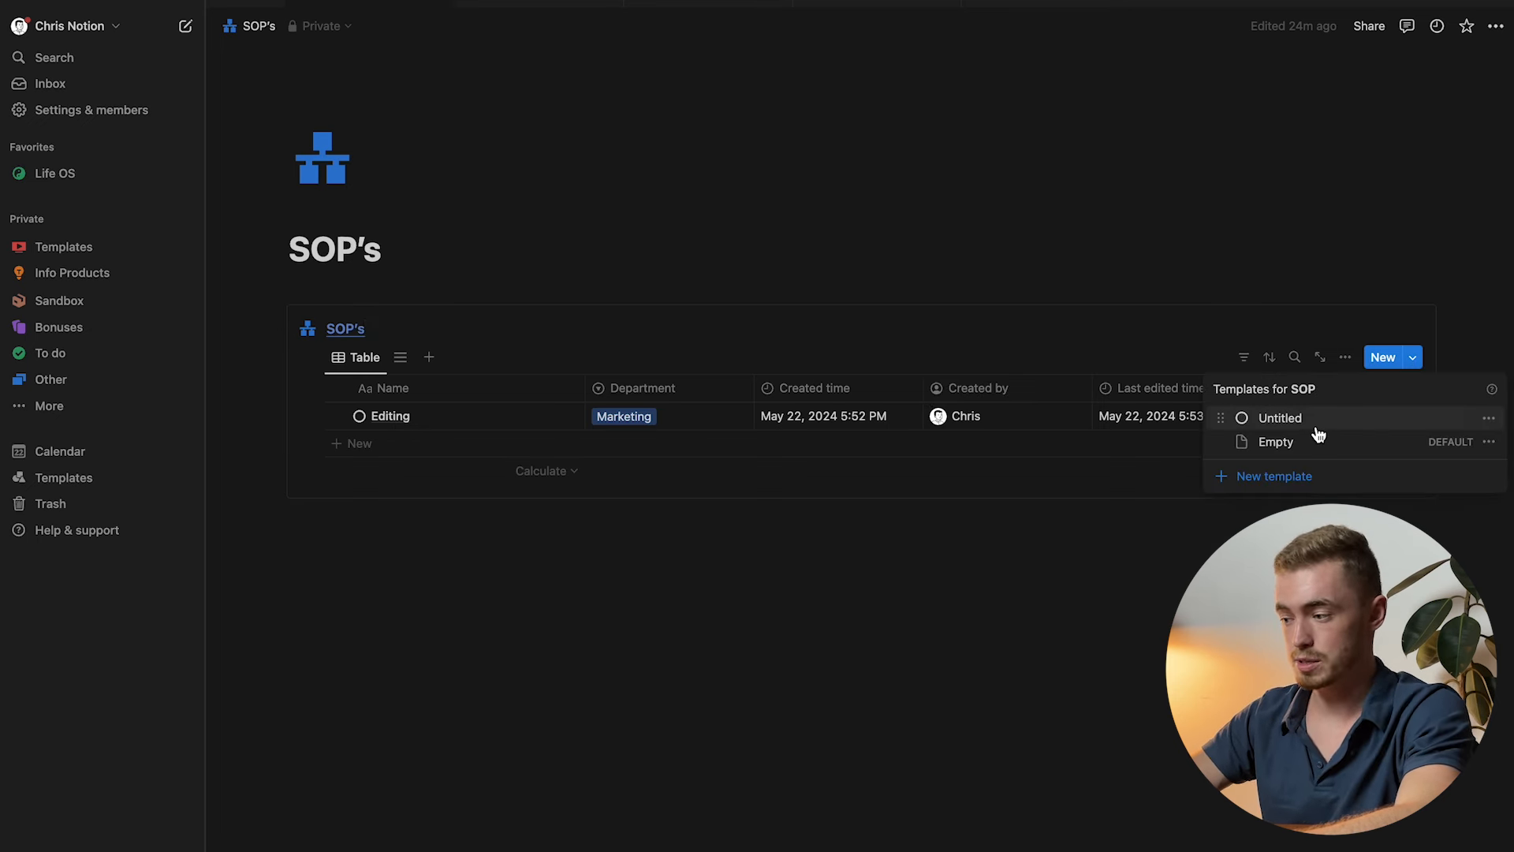
left_click(1490, 422)
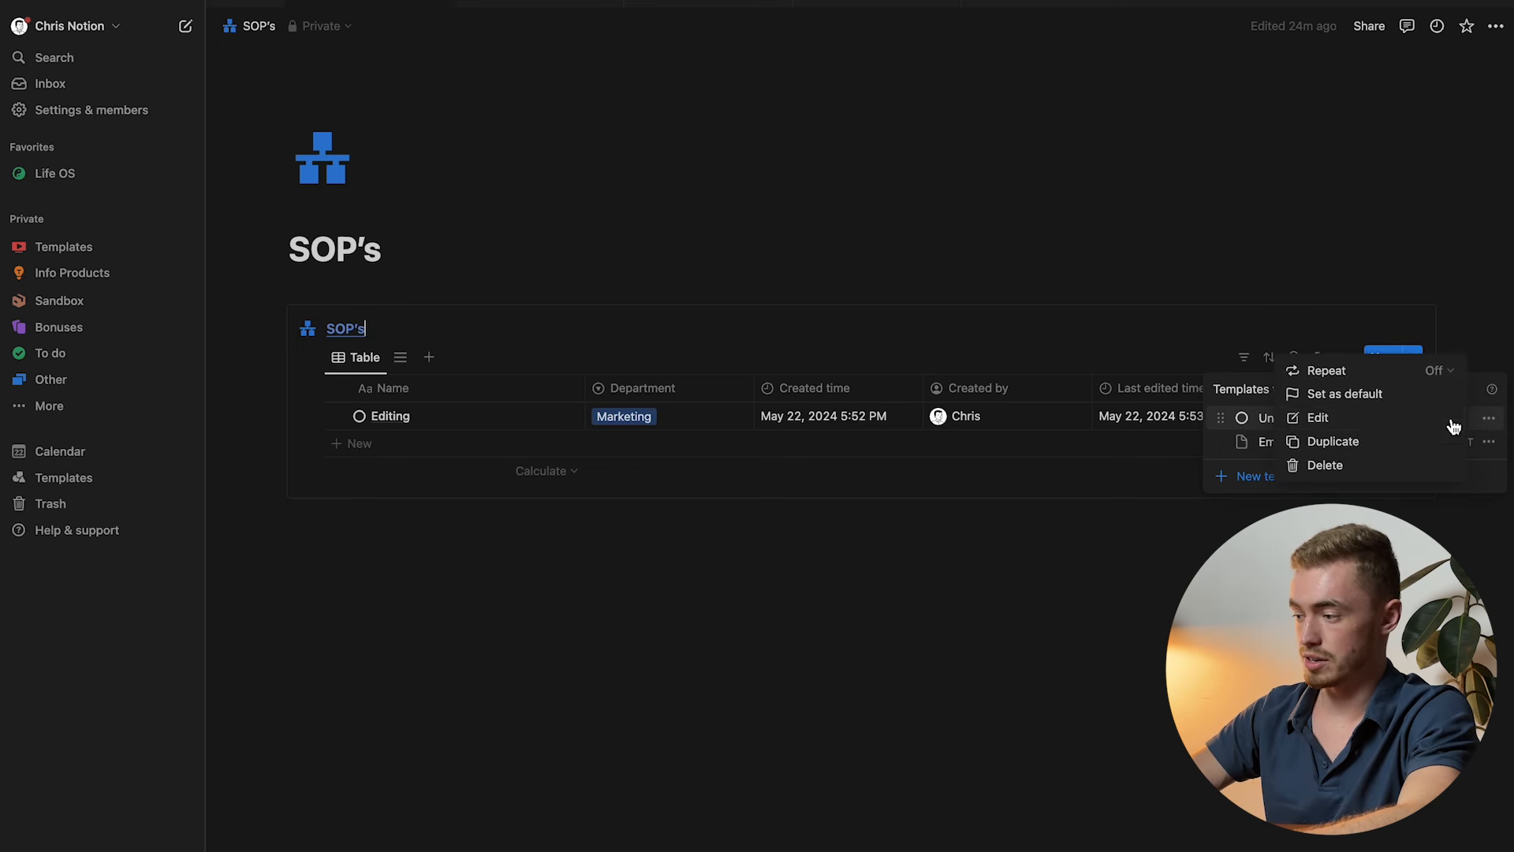
left_click(1348, 395)
left_click(797, 450)
Add two new SOP entries to the table using the default template.
left_click(626, 436)
left_click(538, 442)
left_click(755, 460)
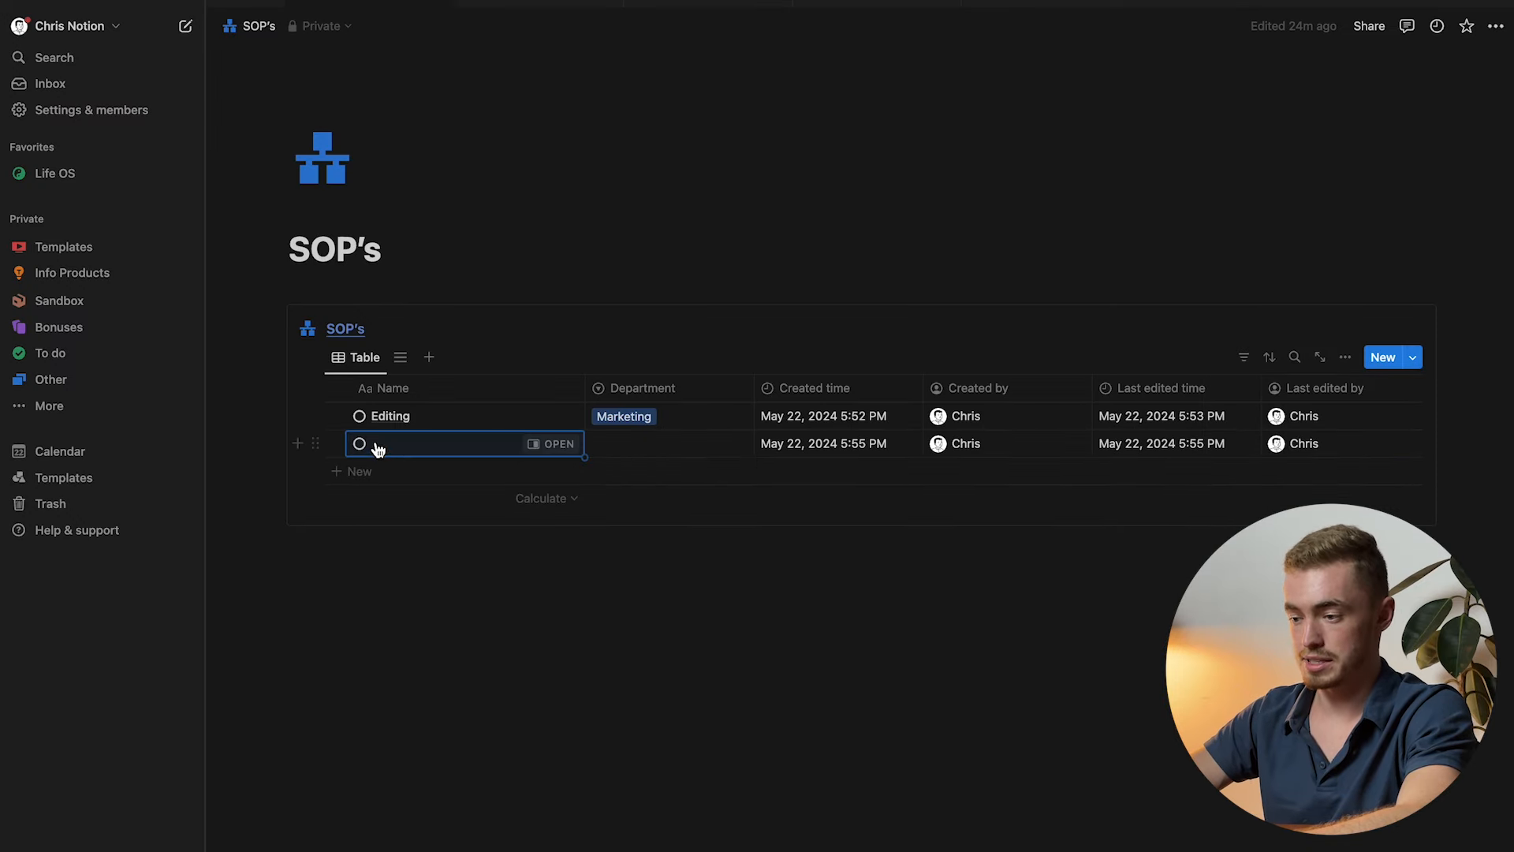
left_click(637, 477)
left_click(645, 425)
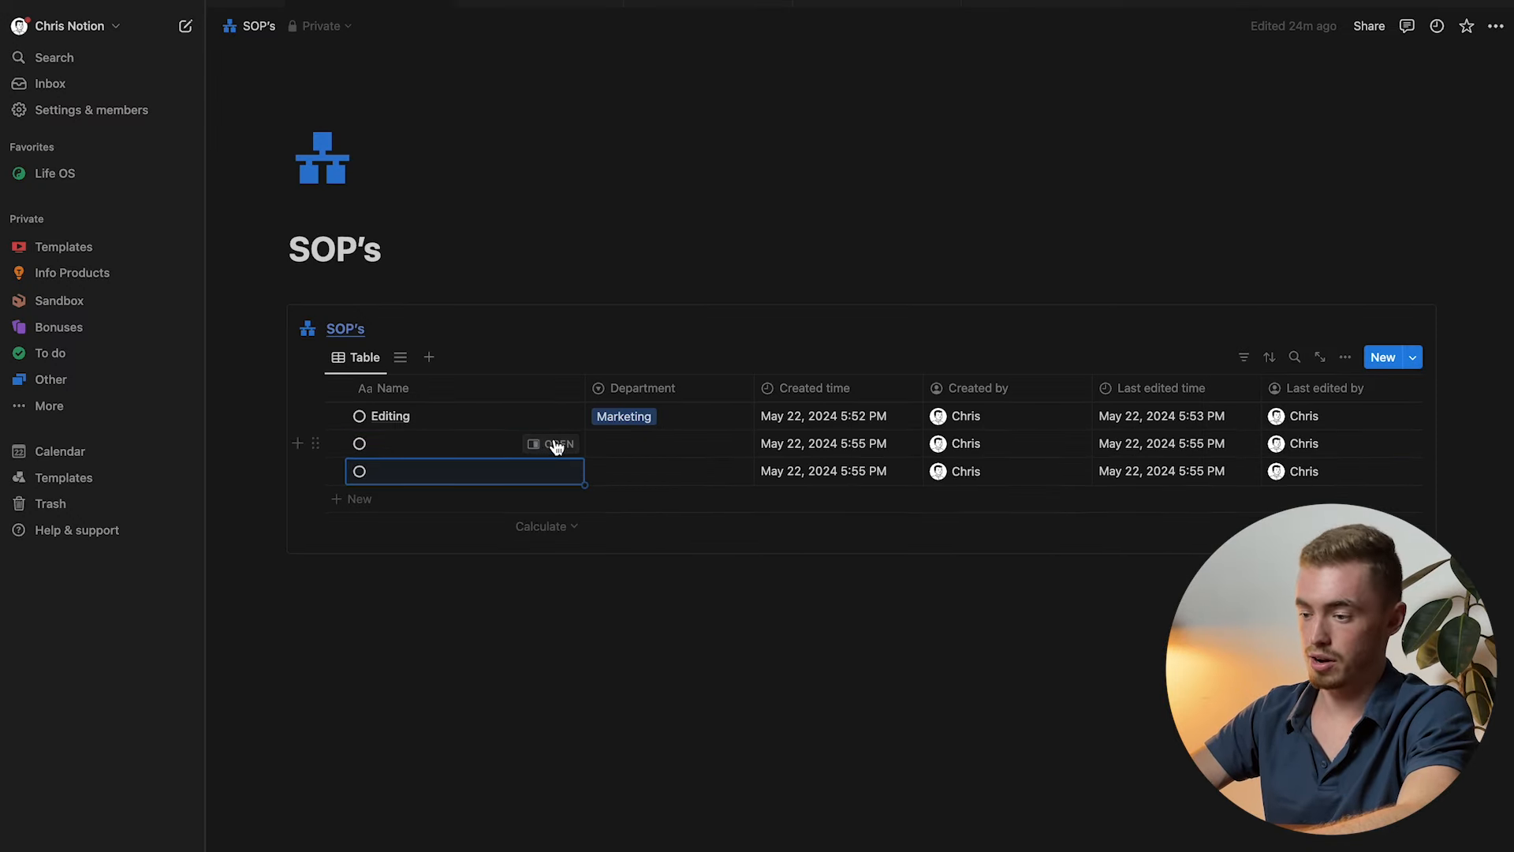
Preview the first new entry's template content and add a third new SOP entry below the others.
left_click(552, 443)
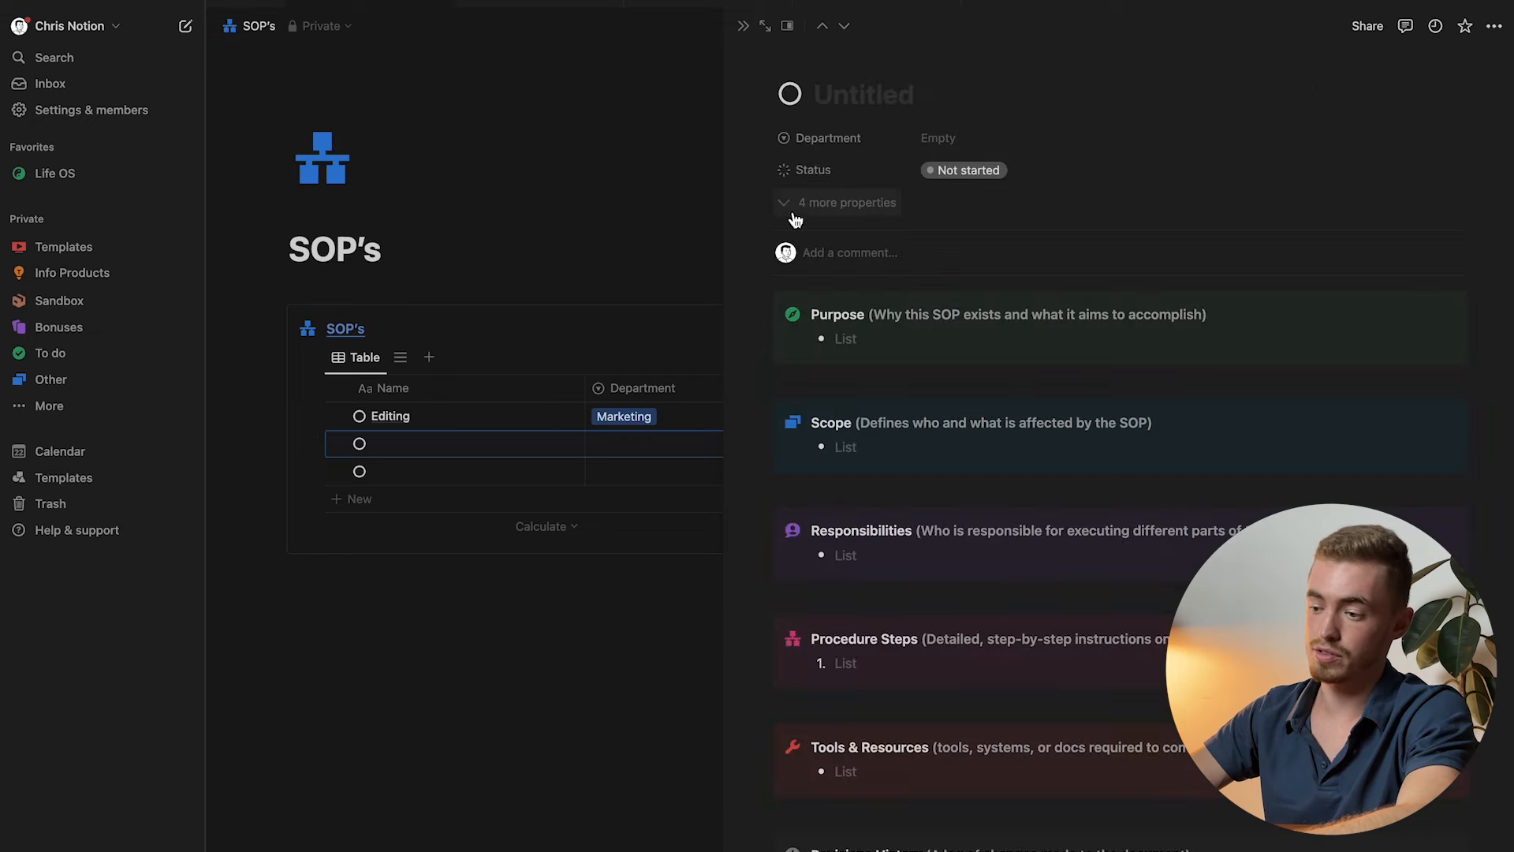
left_click(743, 26)
left_click(549, 501)
key("Escape")
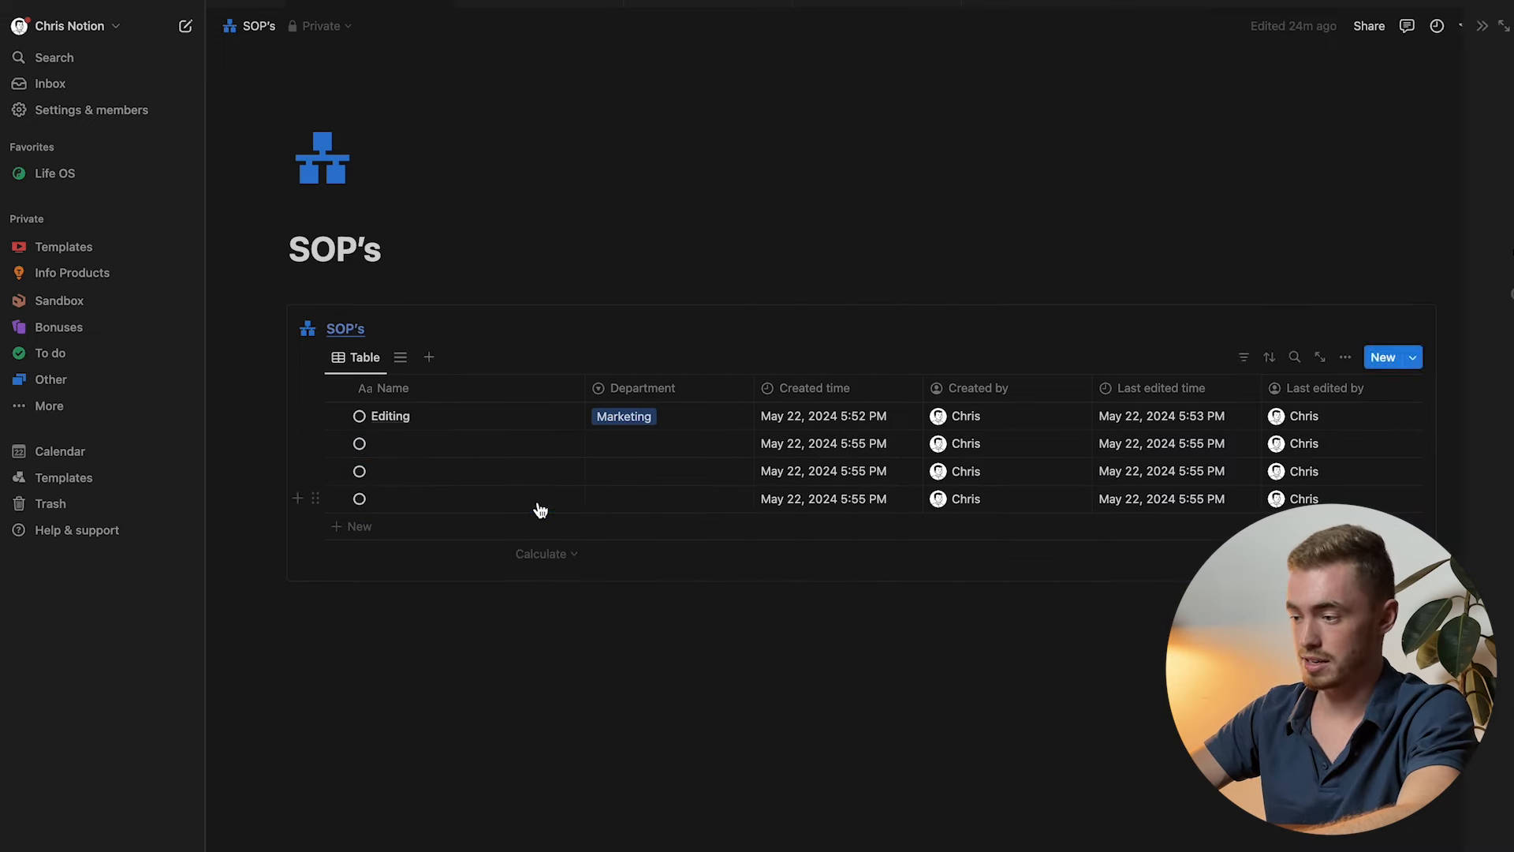
left_click(548, 499)
left_click(742, 27)
Name the three new SOP entries Uploading, Recruiting and Copywriting.
left_click(397, 442)
type("Uploading")
left_click(412, 472)
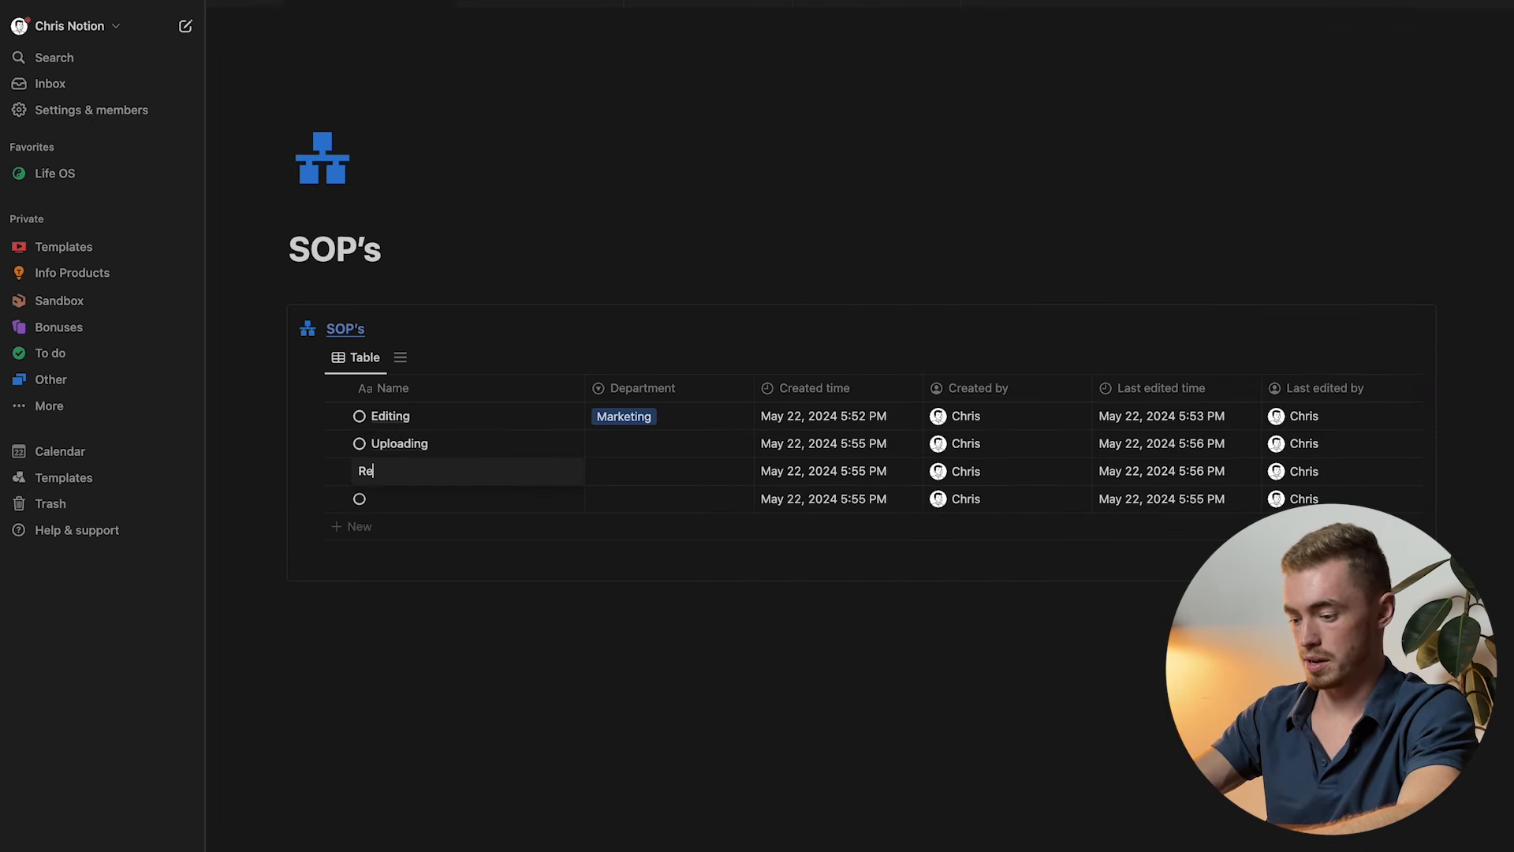
left_click(484, 495)
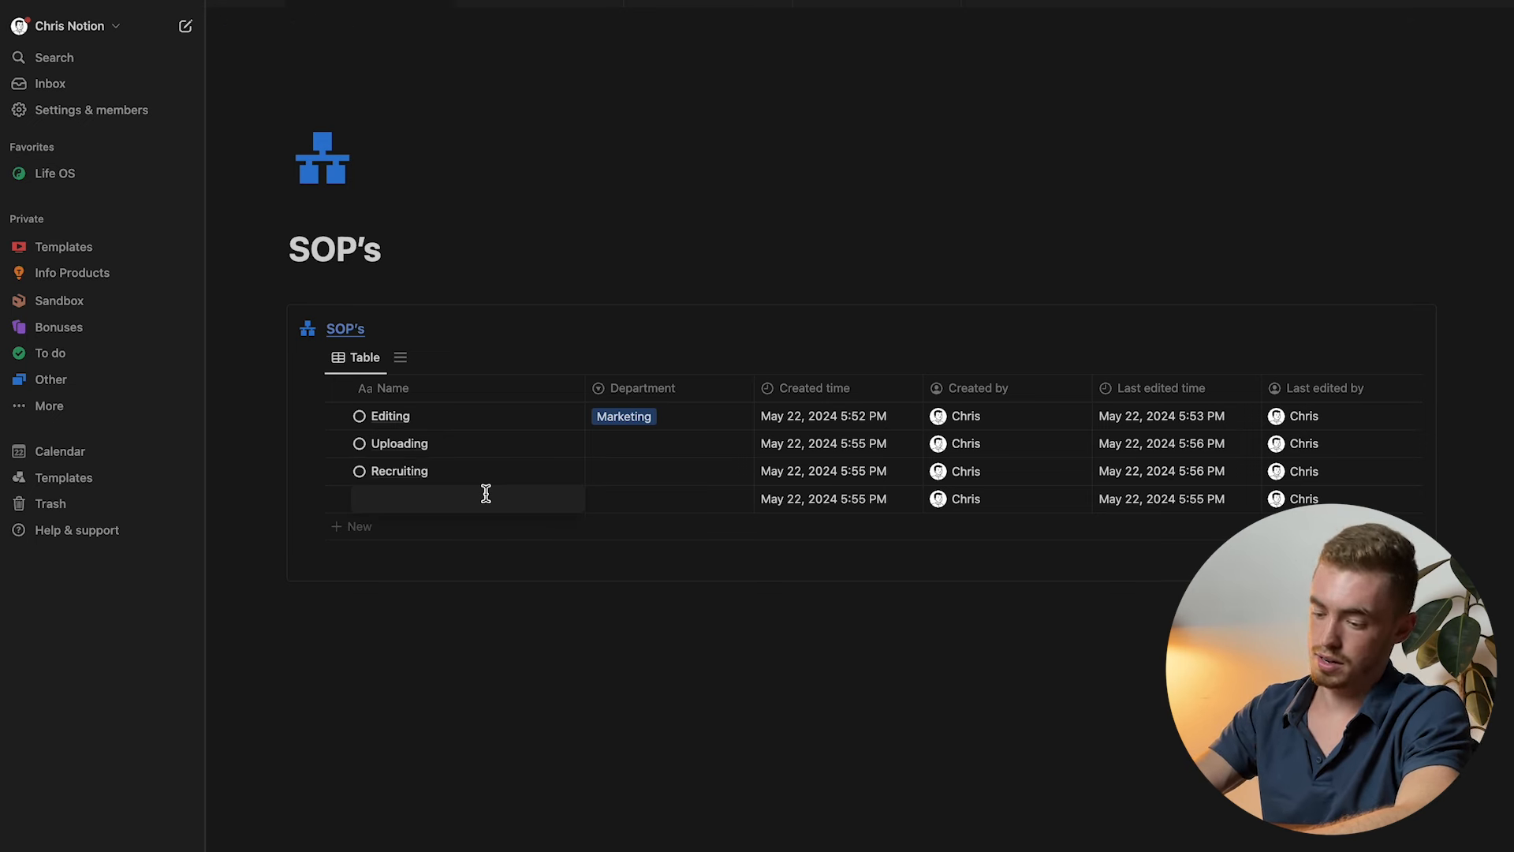
key("Return")
Set the Department to Marketing for Uploading, HR for Recruiting and Product for Copywriting.
left_click(652, 442)
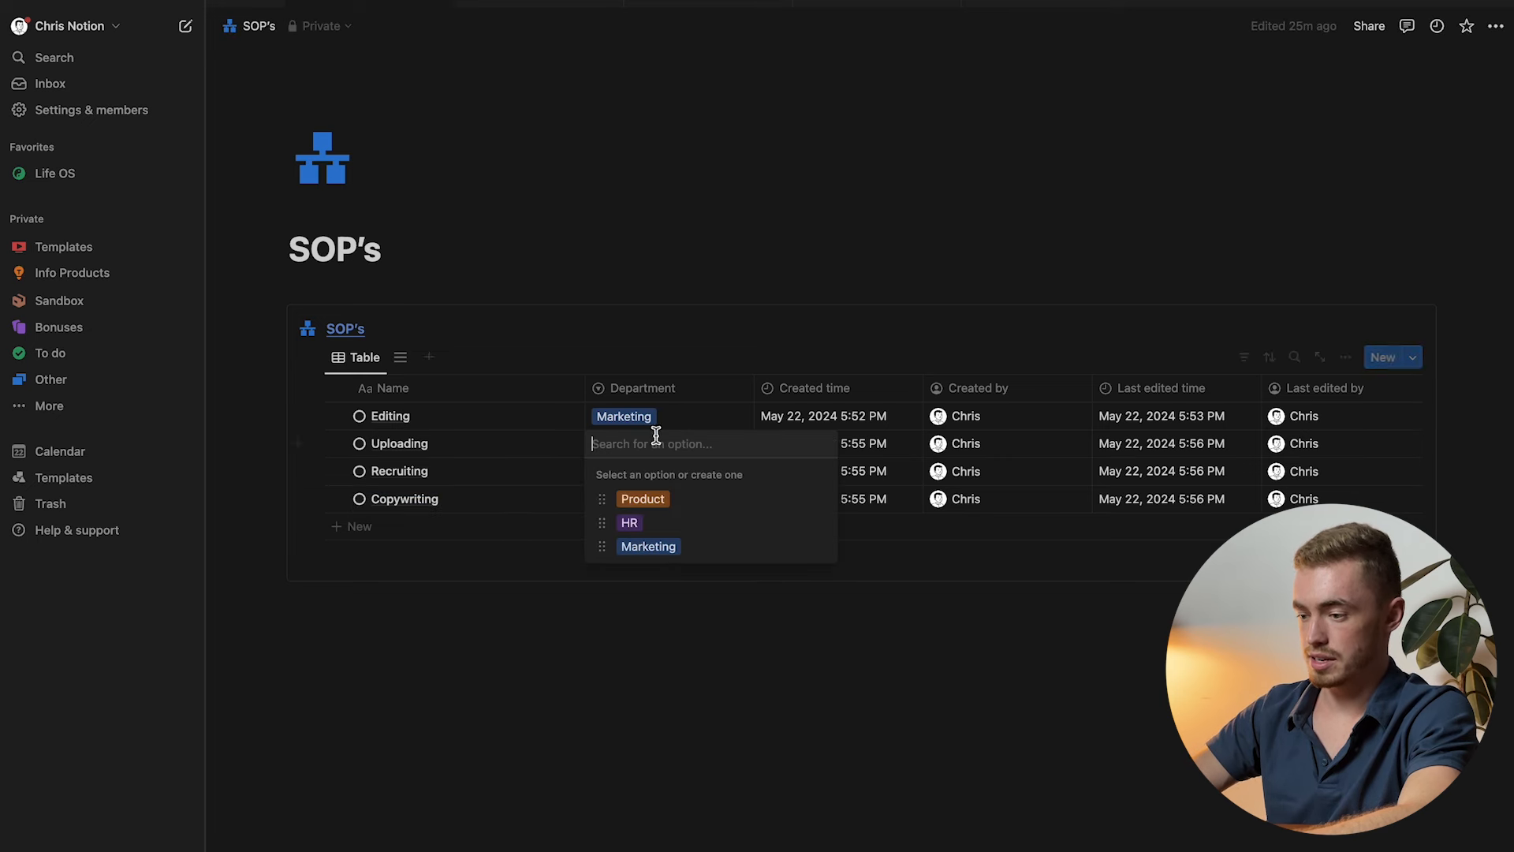
left_click(670, 552)
left_click(612, 473)
left_click(659, 550)
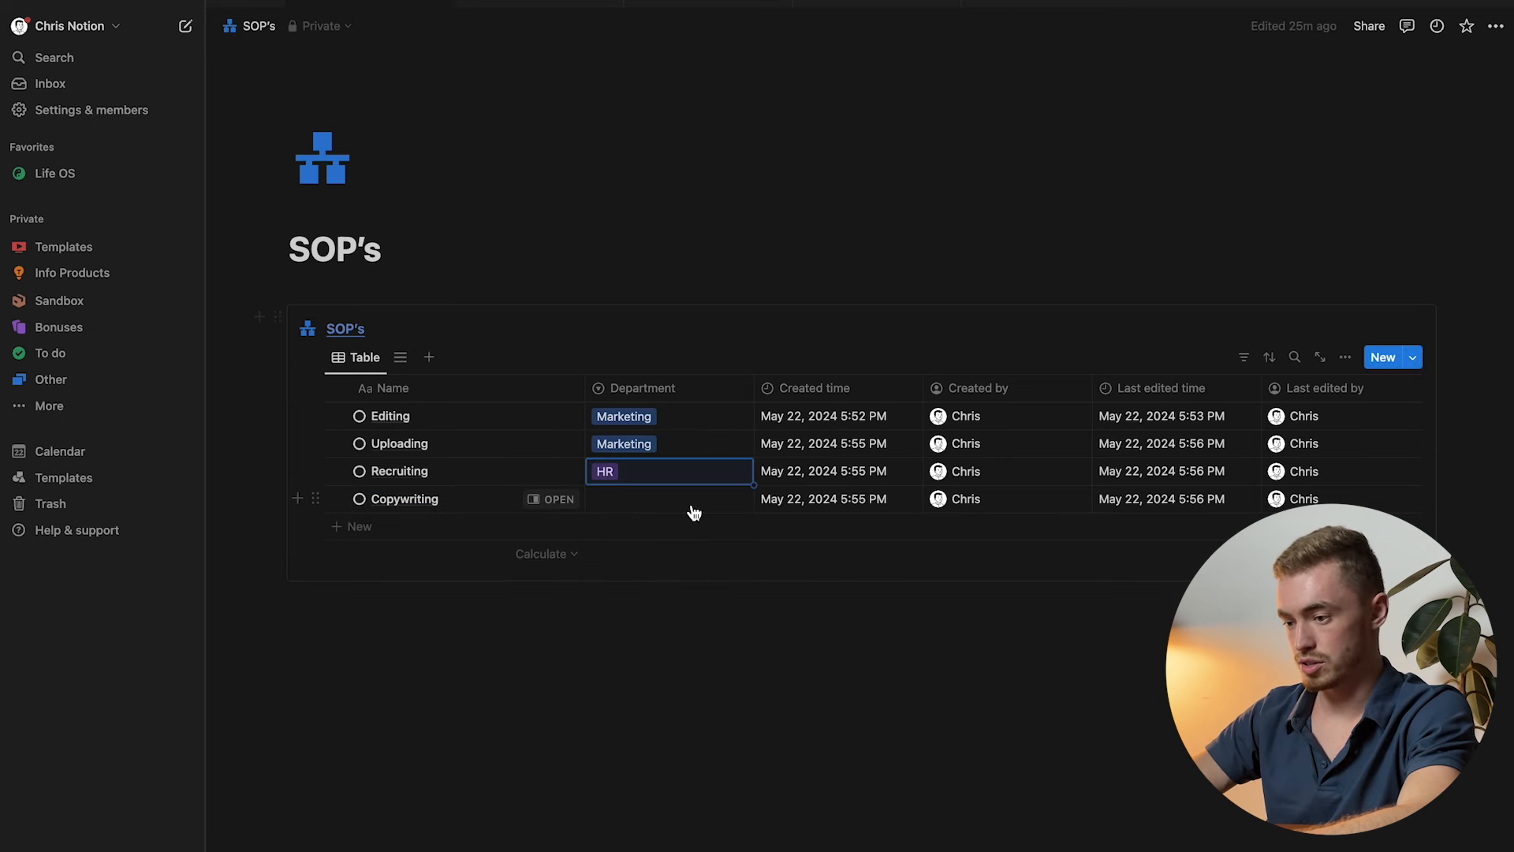
left_click(694, 510)
left_click(816, 551)
left_click(409, 336)
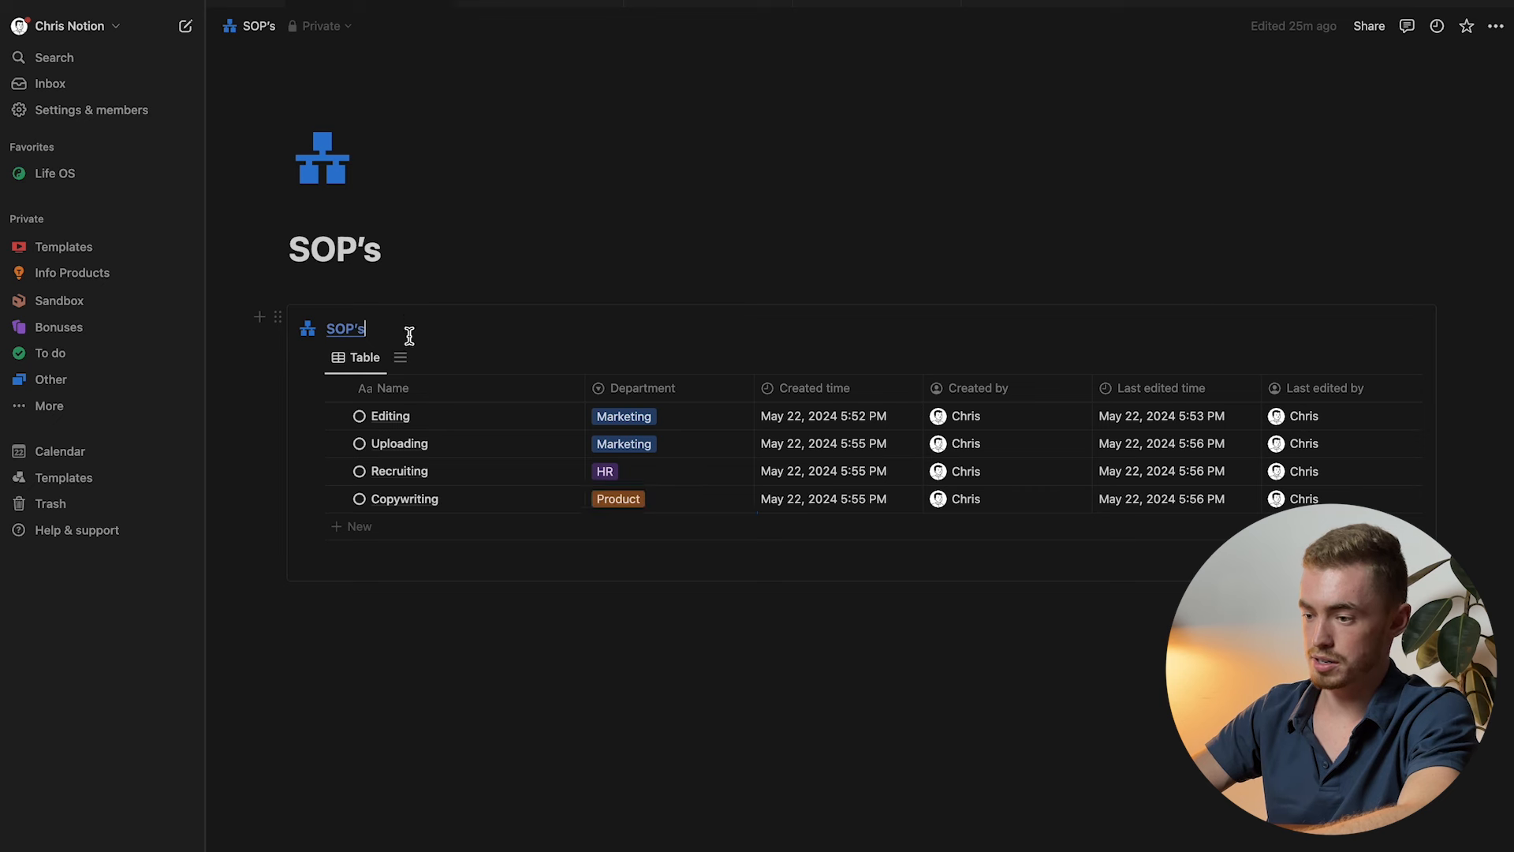
Group the unnamed list view by the Department property and close the view options.
left_click(400, 357)
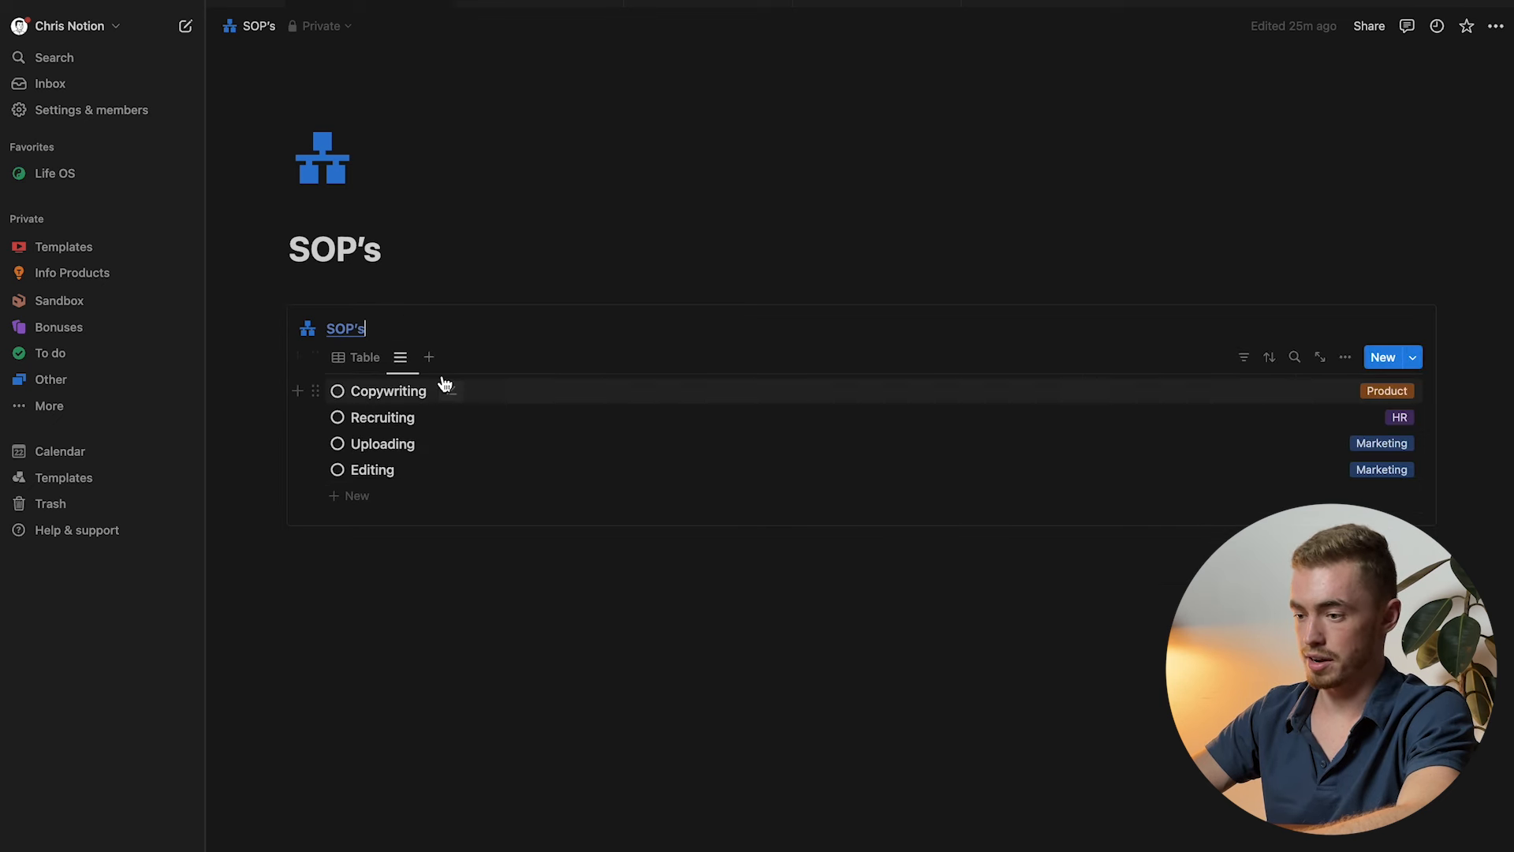
left_click(1344, 359)
left_click(1404, 562)
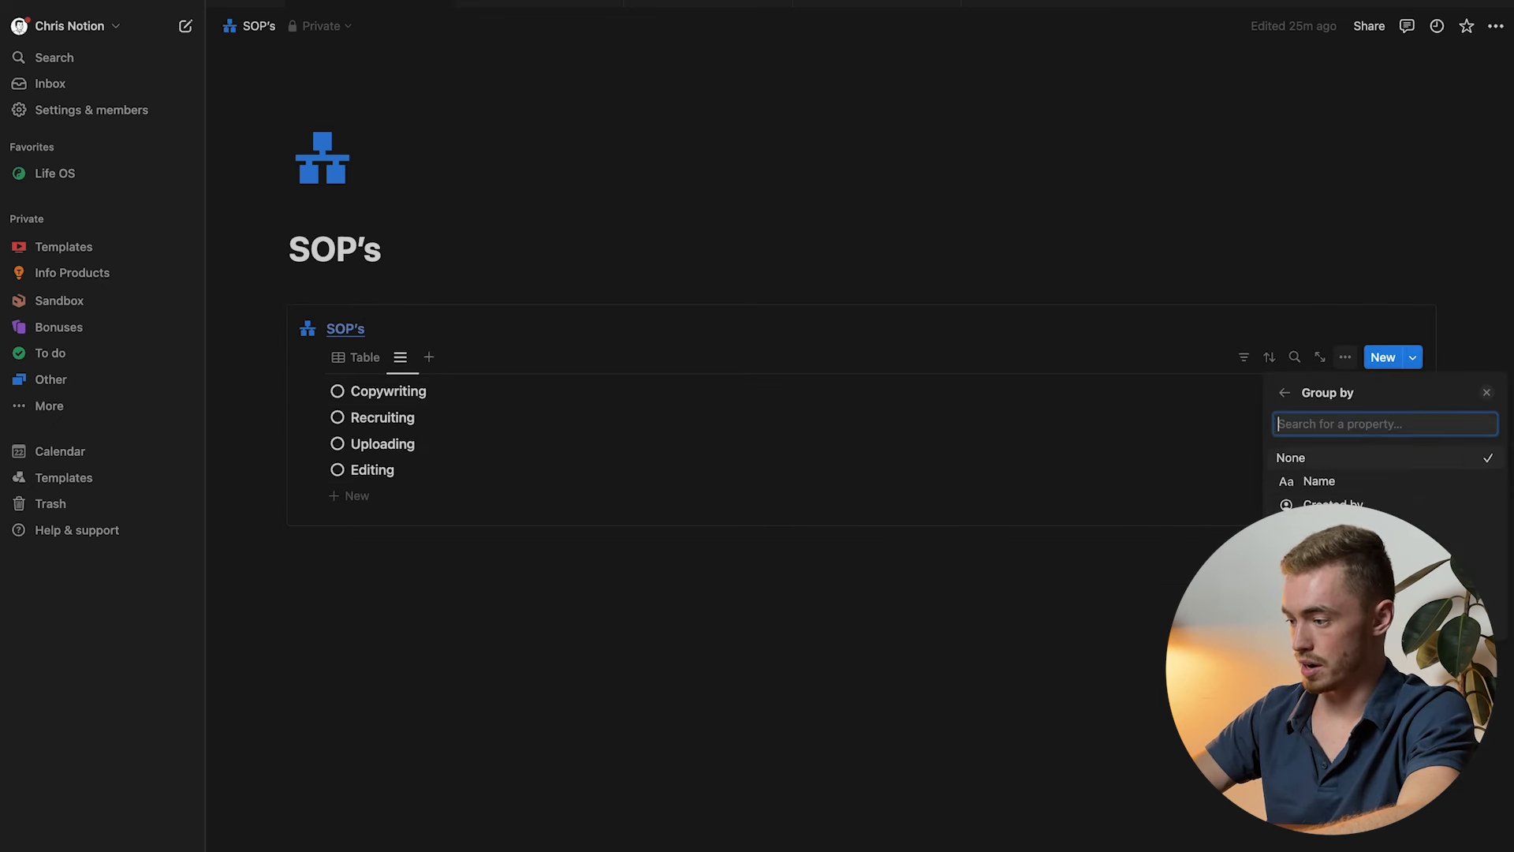
left_click(1404, 552)
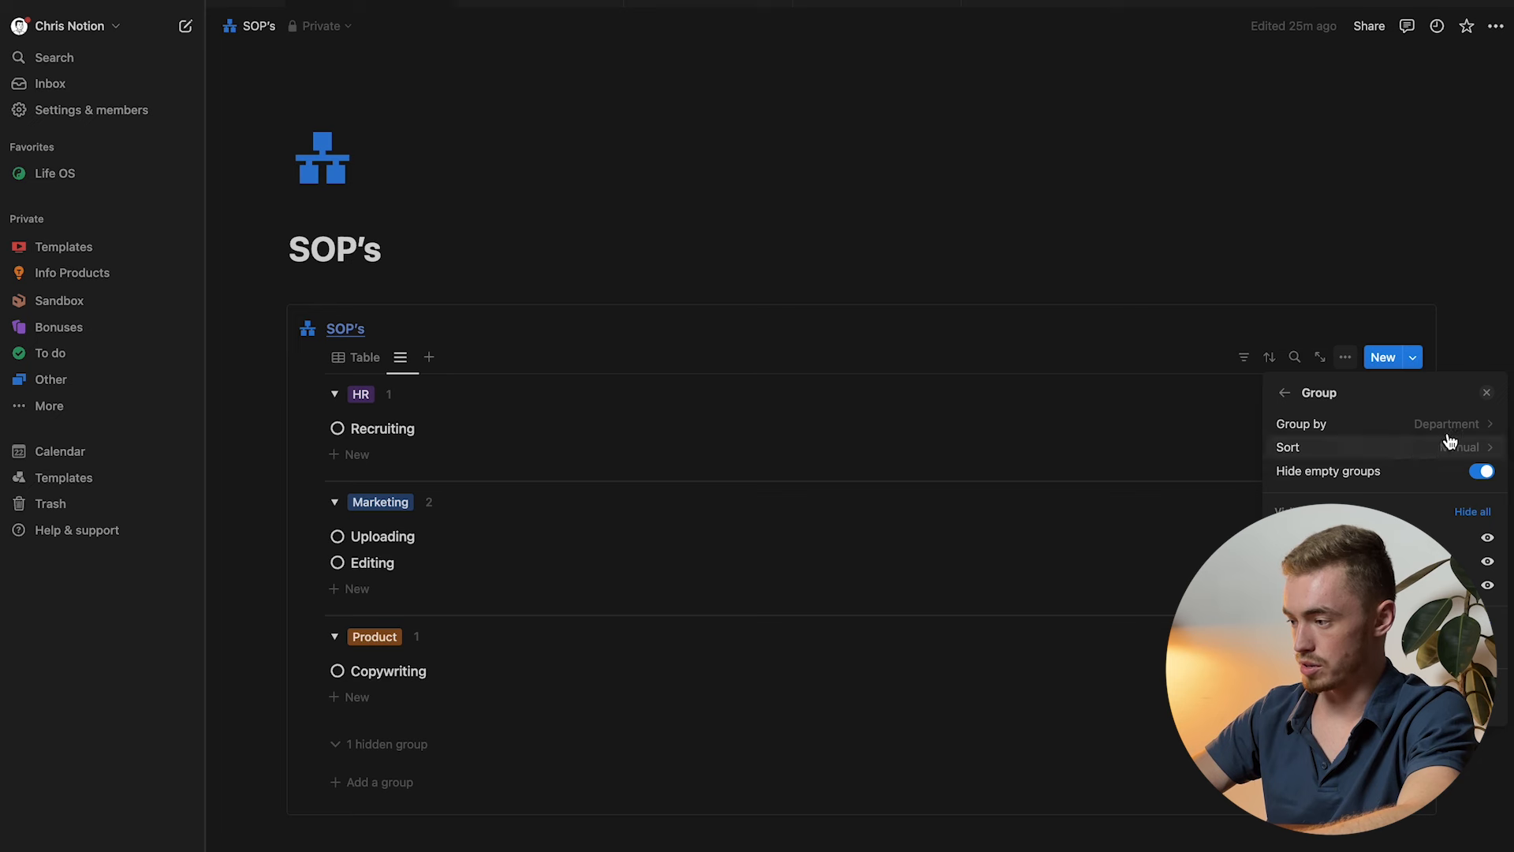
left_click(1487, 392)
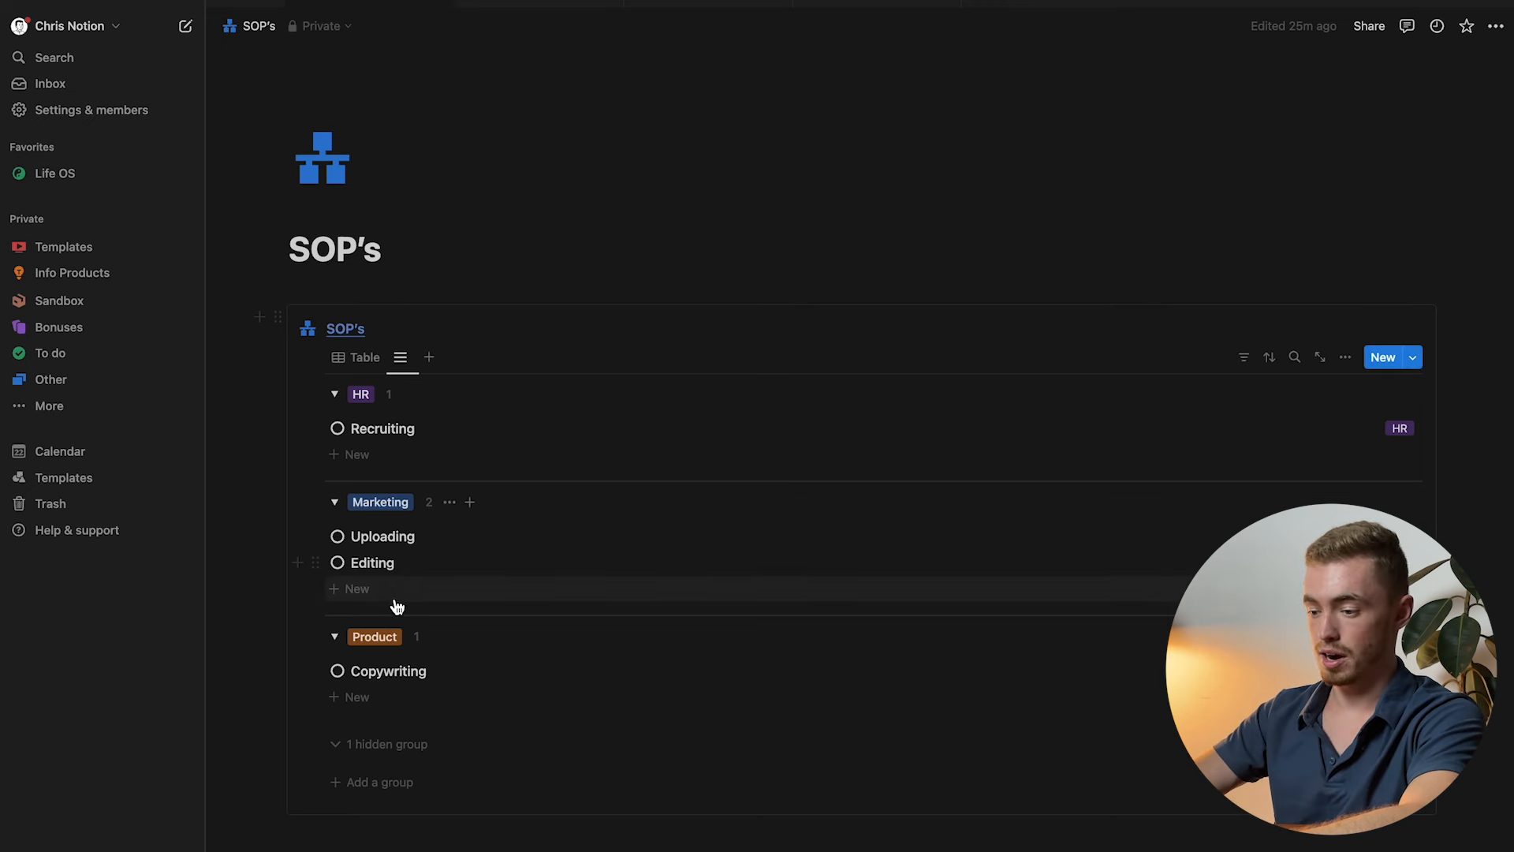
Open the Copywriting SOP in a side preview and review its template sections down to Revisions History.
left_click(513, 676)
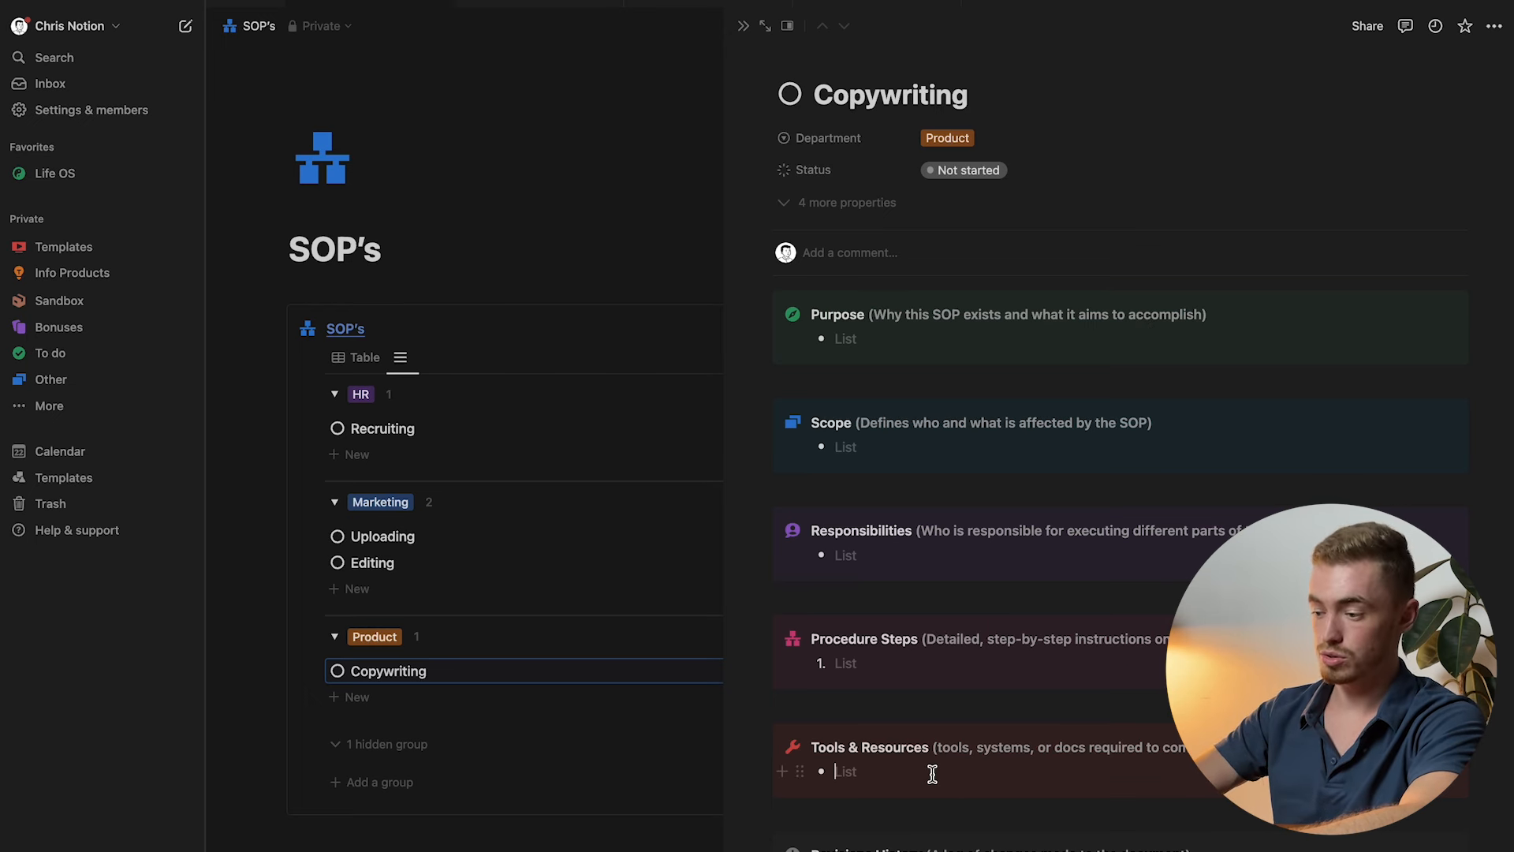
scroll(982, 669, "down", 3)
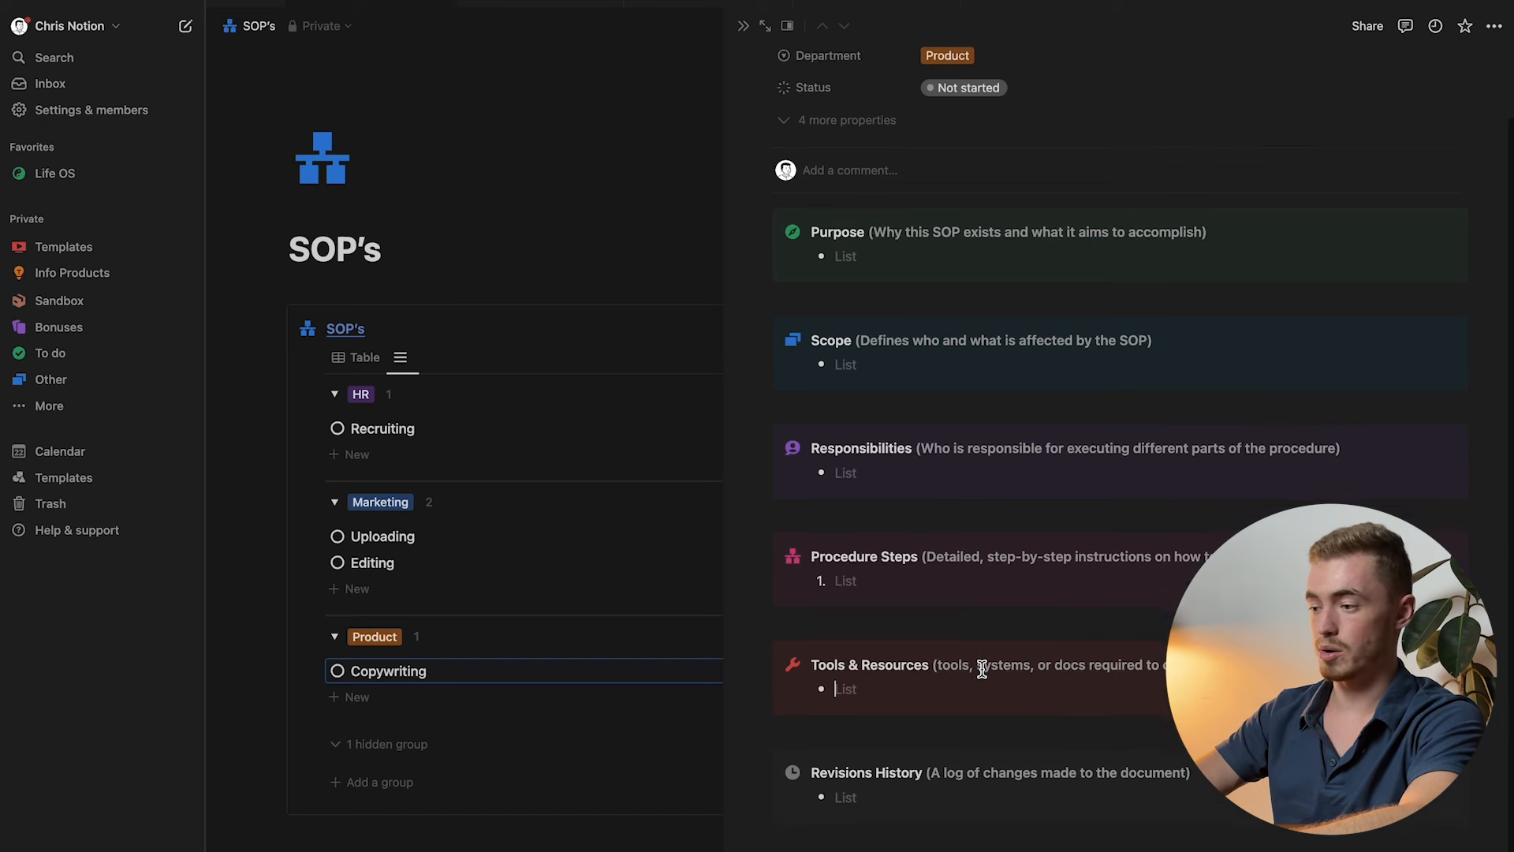
left_click(982, 669)
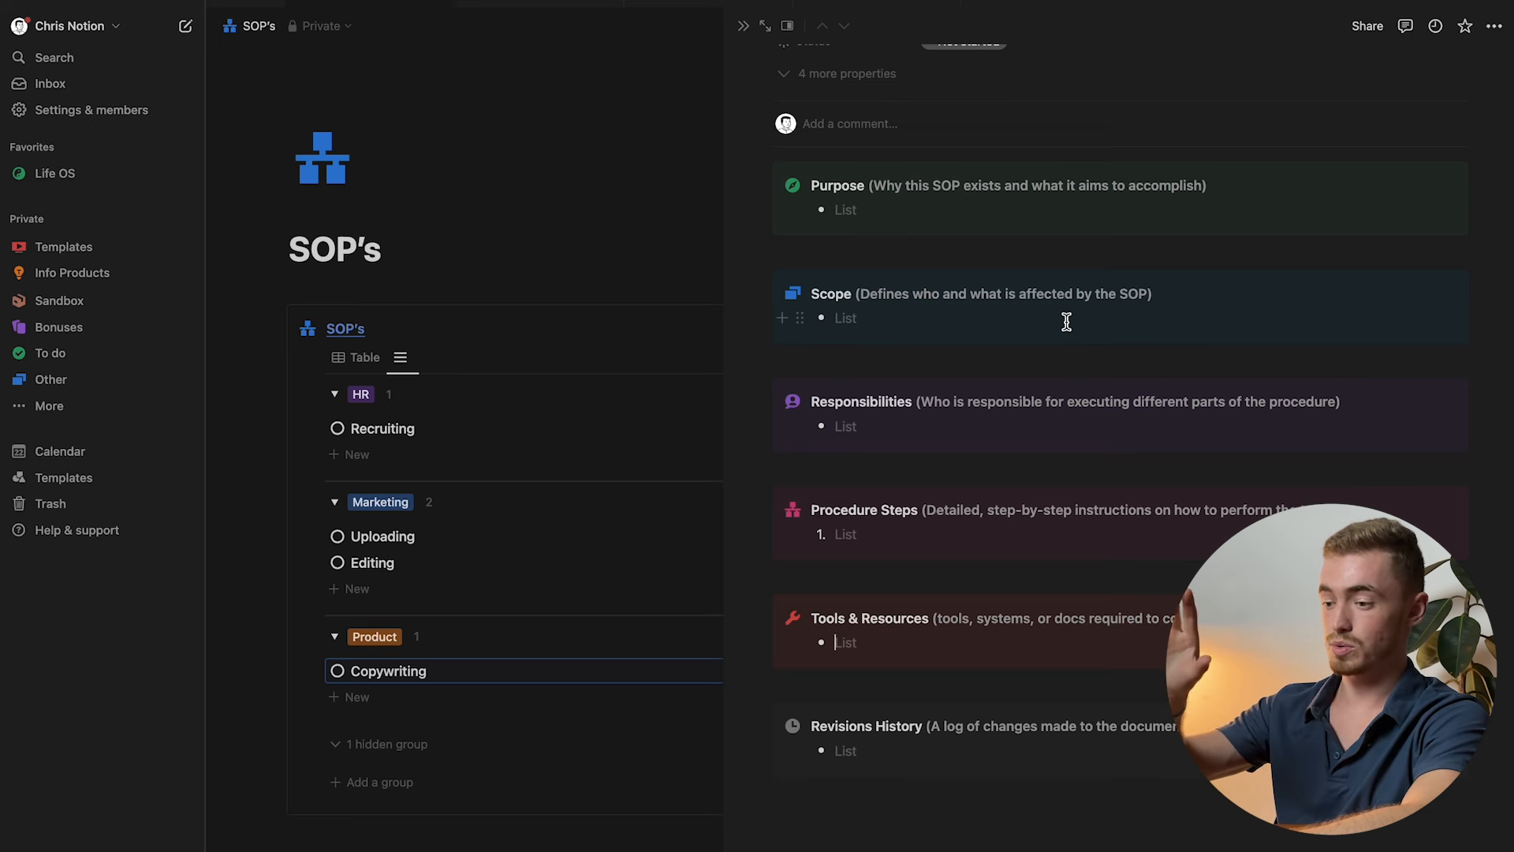
type("dd")
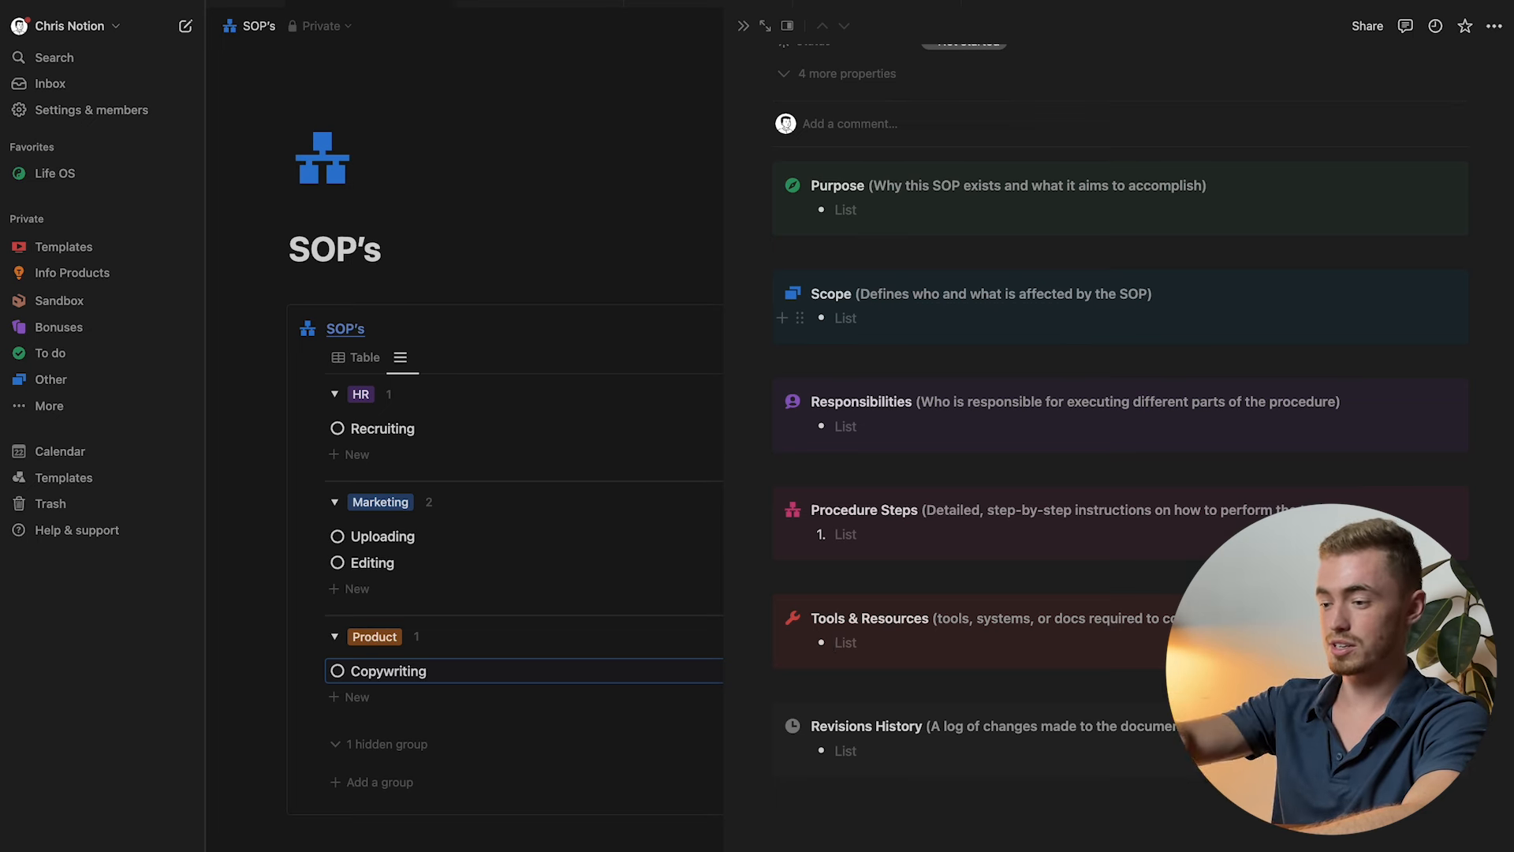
key("BackSpace")
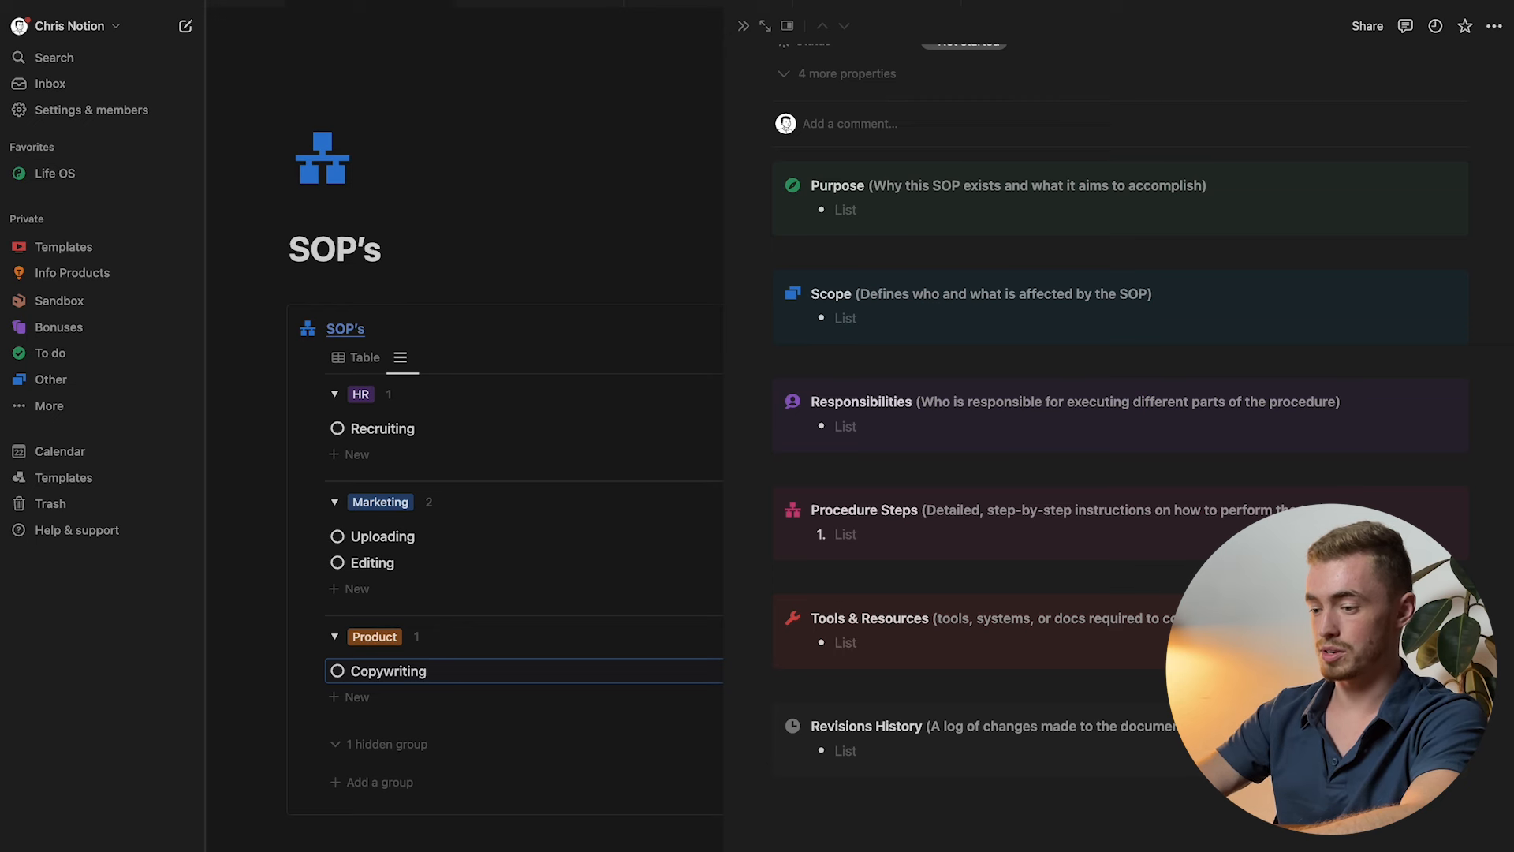